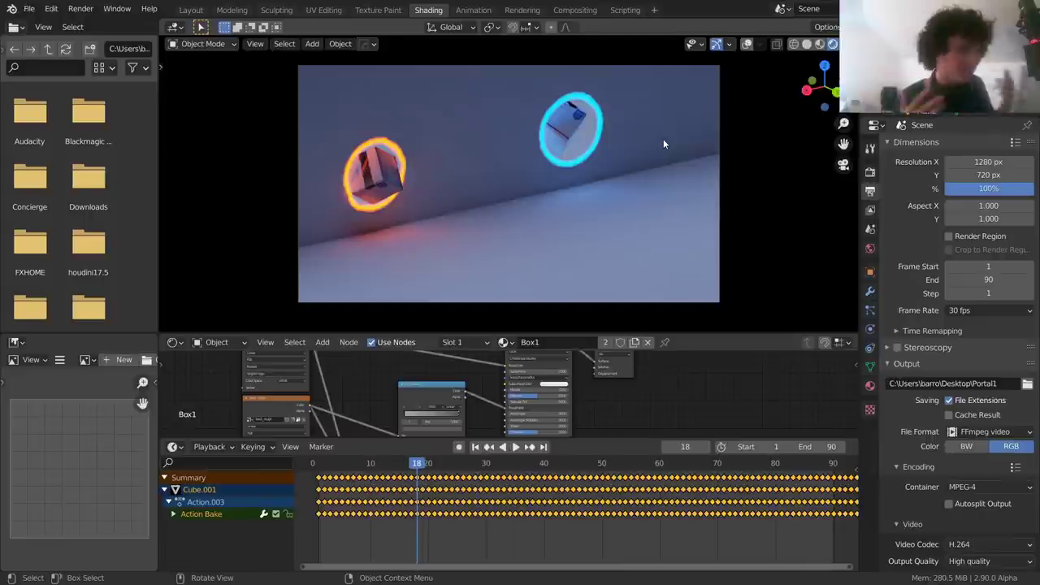
# Review the portal animation in the rendered view at several frames as the box passes through the orange and blue portals
pyautogui.click(358, 463)
pyautogui.press('space')
pyautogui.press('space')
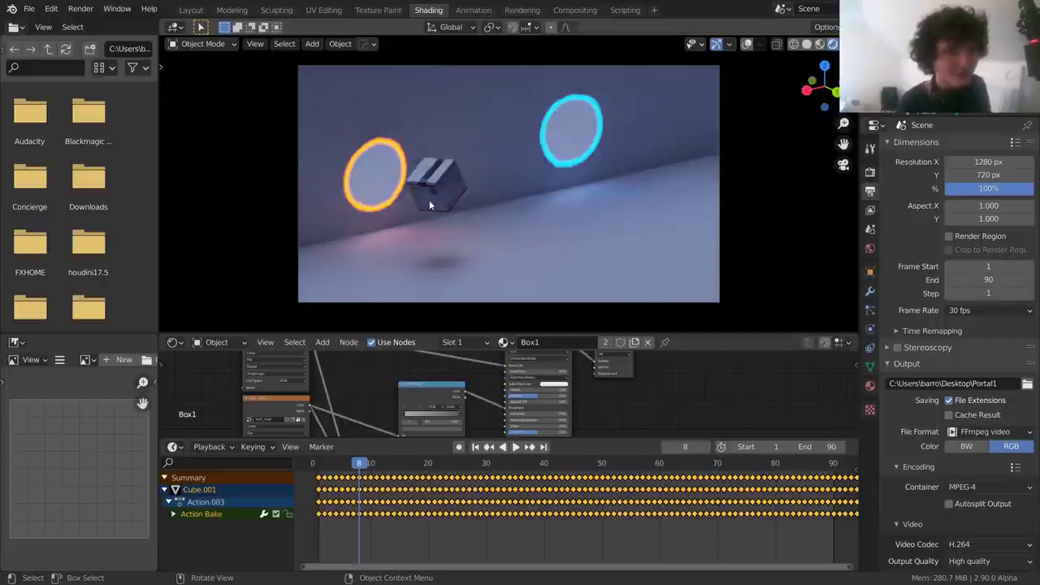
pyautogui.click(371, 463)
pyautogui.press('space')
pyautogui.press('space')
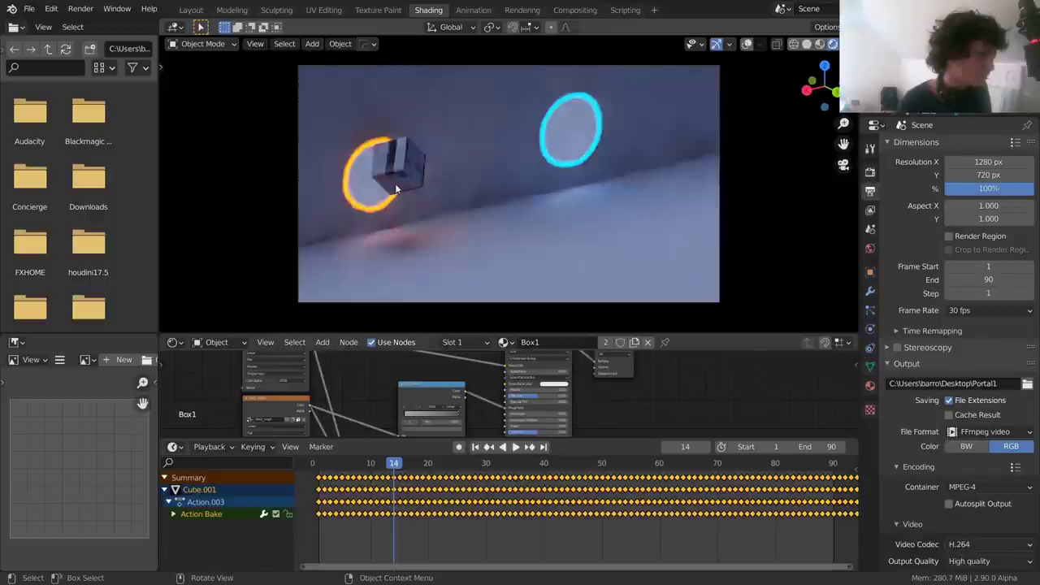
pyautogui.click(434, 463)
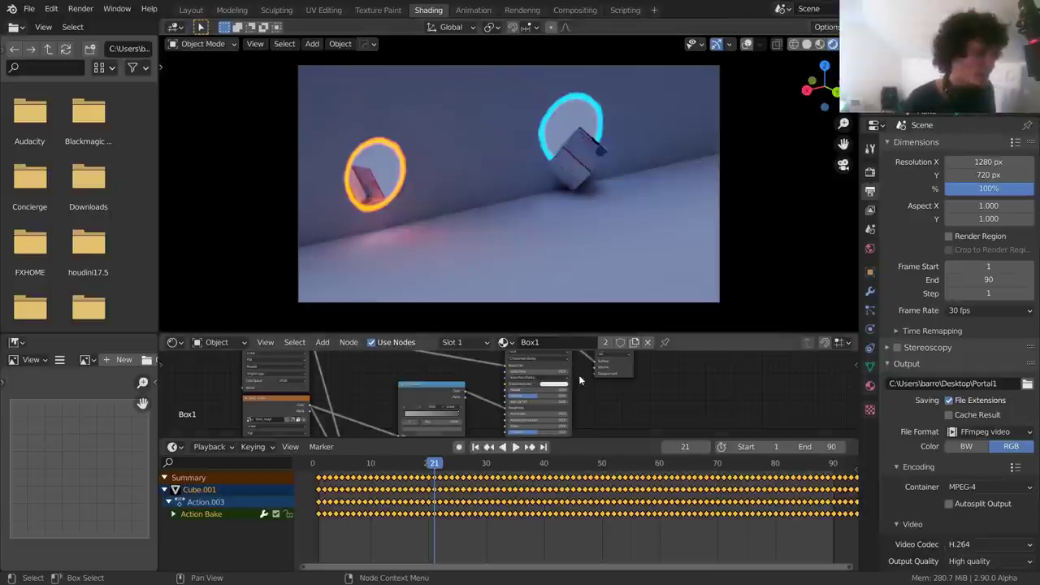
pyautogui.click(504, 463)
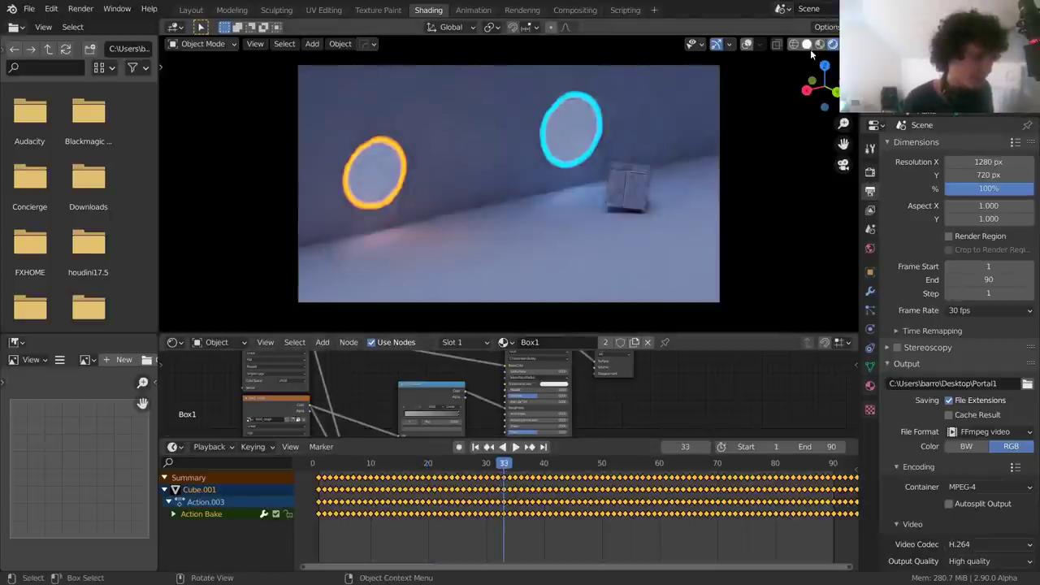
# Switch the viewport to Material Preview shading and play the portal animation from the first frame
pyautogui.click(819, 44)
pyautogui.hotkey('shift', 'Left')
pyautogui.press('space')
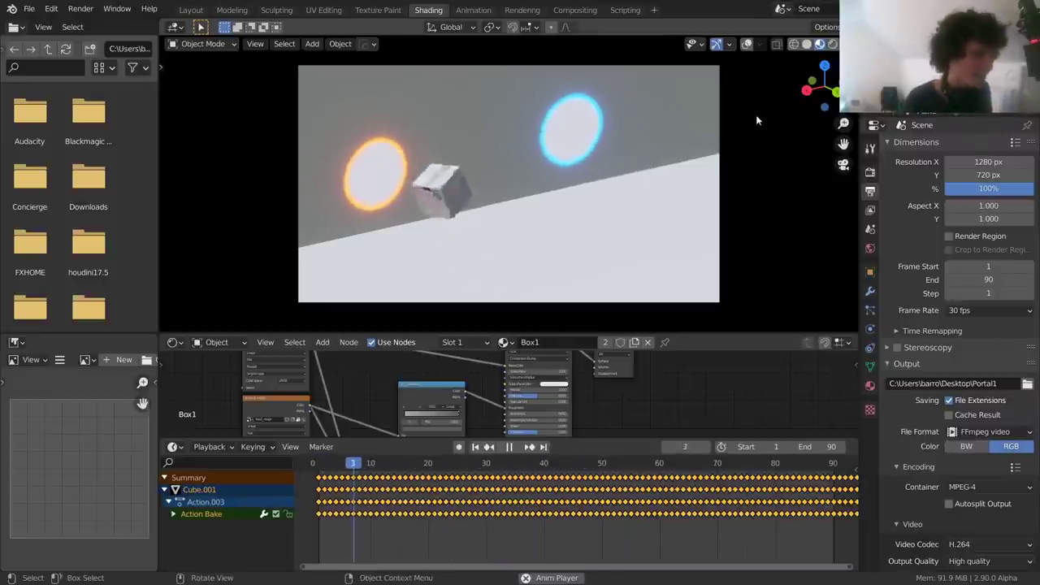
pyautogui.press('space')
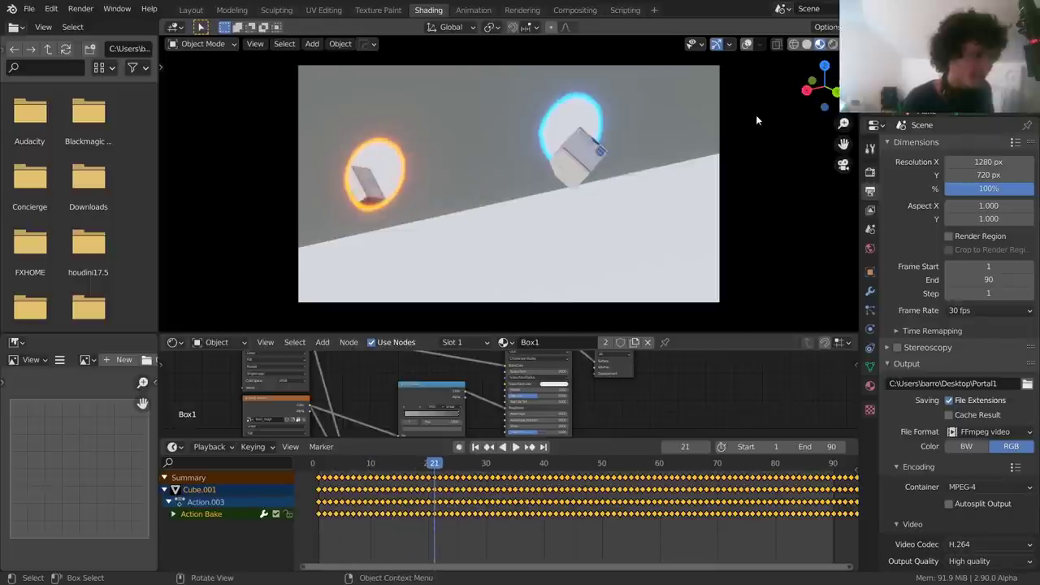
# Orbit to view the portal wall edge-on from above and replay the box animation from the first frame
pyautogui.moveTo(510, 167); pyautogui.dragTo(562, 193, button='middle')
pyautogui.hotkey('shift', 'Left')
pyautogui.press('space')
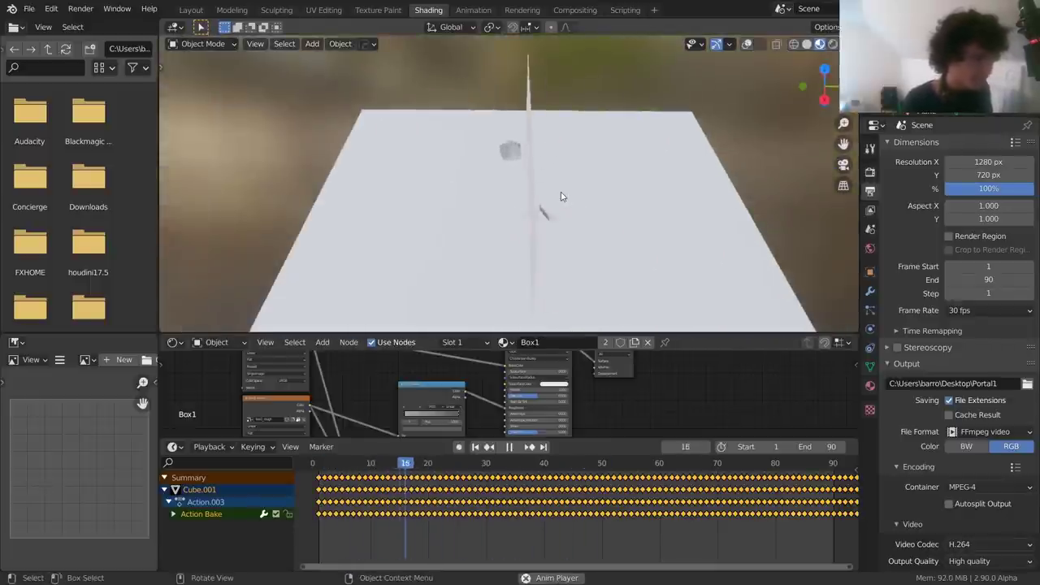
pyautogui.hotkey('shift', 'Left')
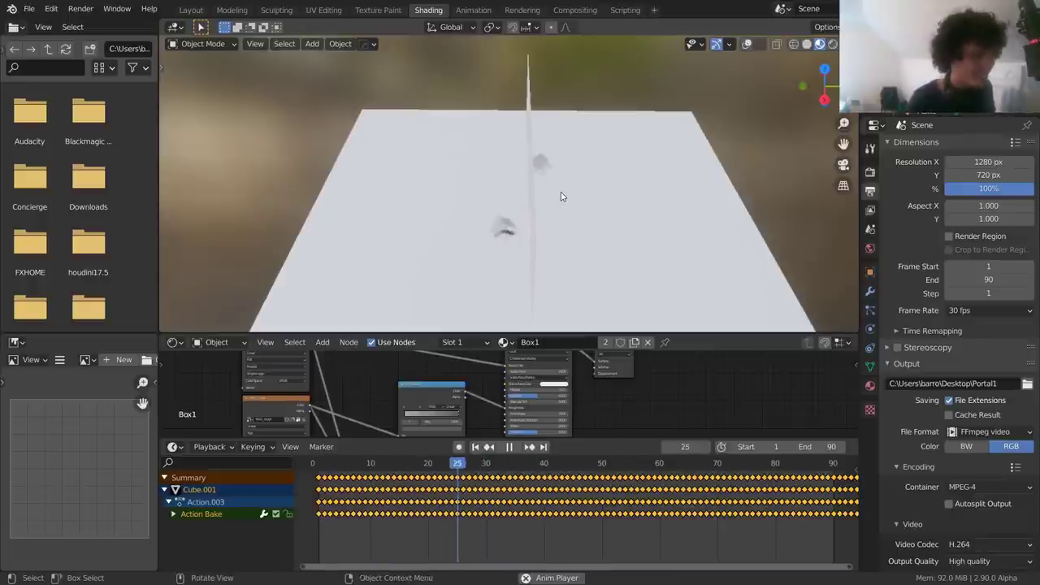
pyautogui.press('space')
pyautogui.hotkey('shift', 'Left')
pyautogui.press('space')
pyautogui.press('space')
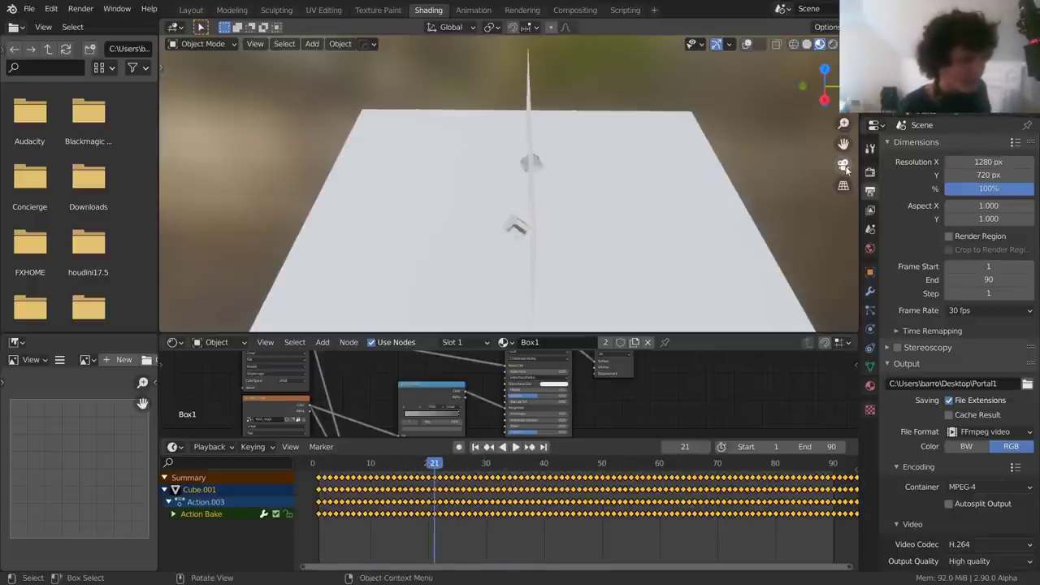
# Return to the camera view and replay the box passing through the portals from the first frame
pyautogui.press('KP_0')
pyautogui.hotkey('shift', 'Left')
pyautogui.press('space')
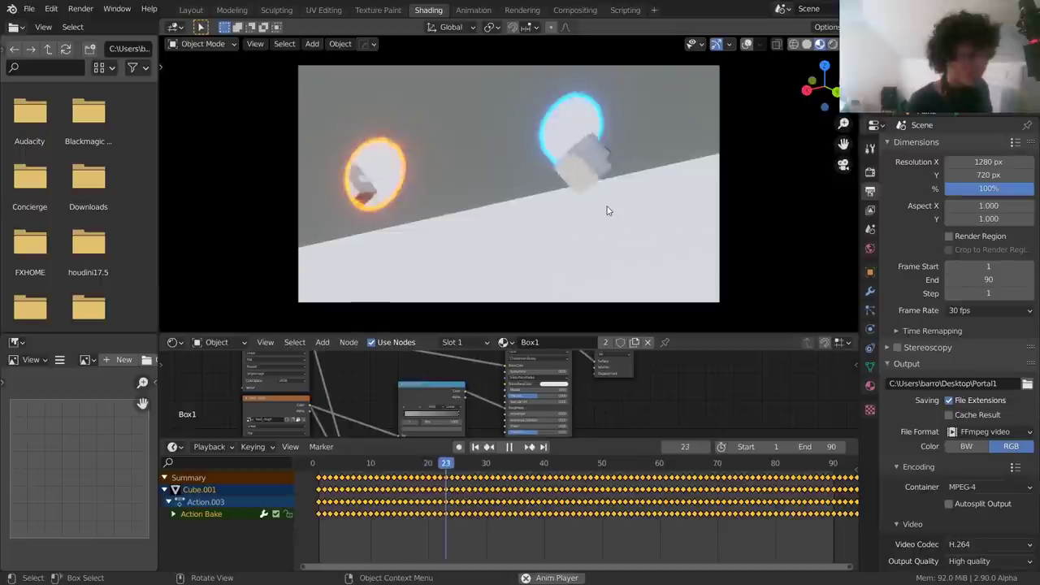
pyautogui.hotkey('shift', 'Left')
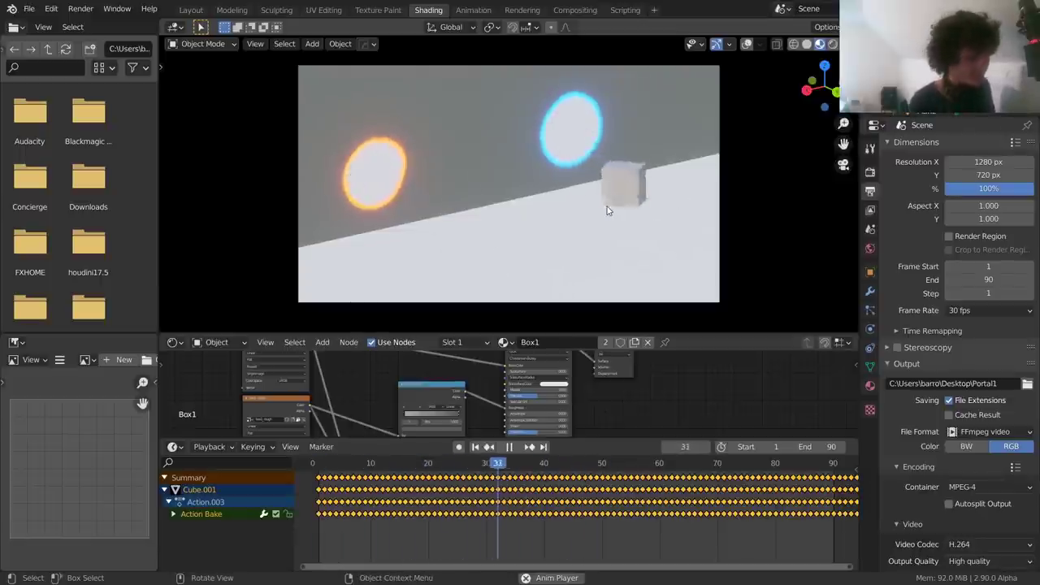
pyautogui.press('space')
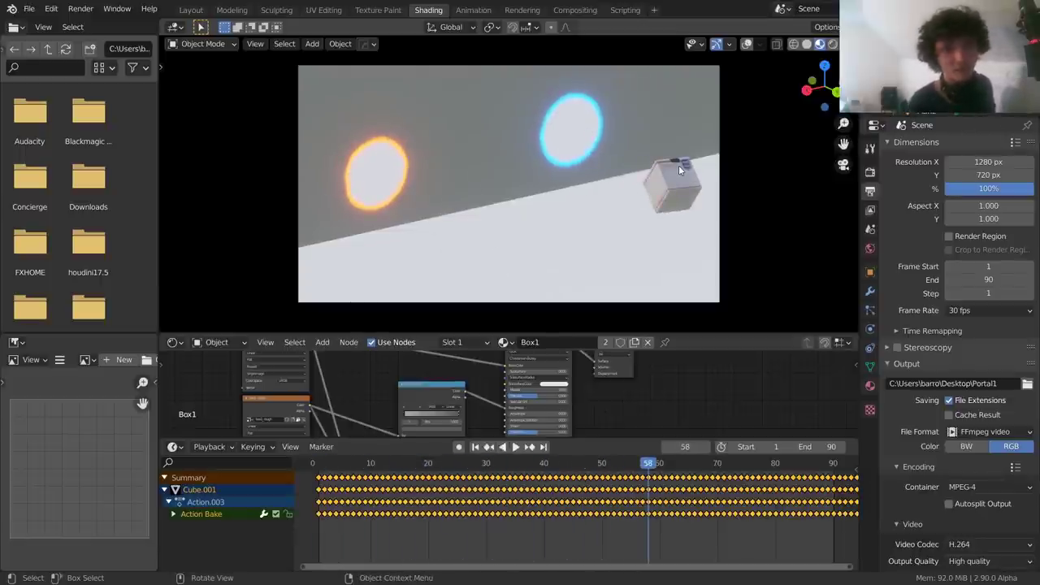
# Select the portal wall, examine its material node tree in a maximized editor, and restore the normal layout
pyautogui.click(620, 113)
pyautogui.hotkey('ctrl', 'space')
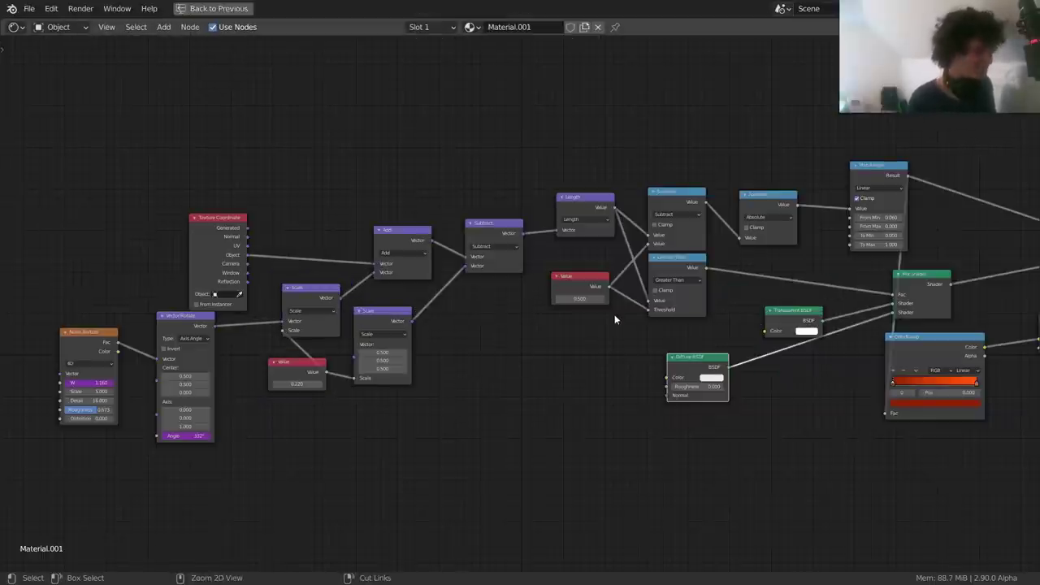
pyautogui.hotkey('ctrl', 'space')
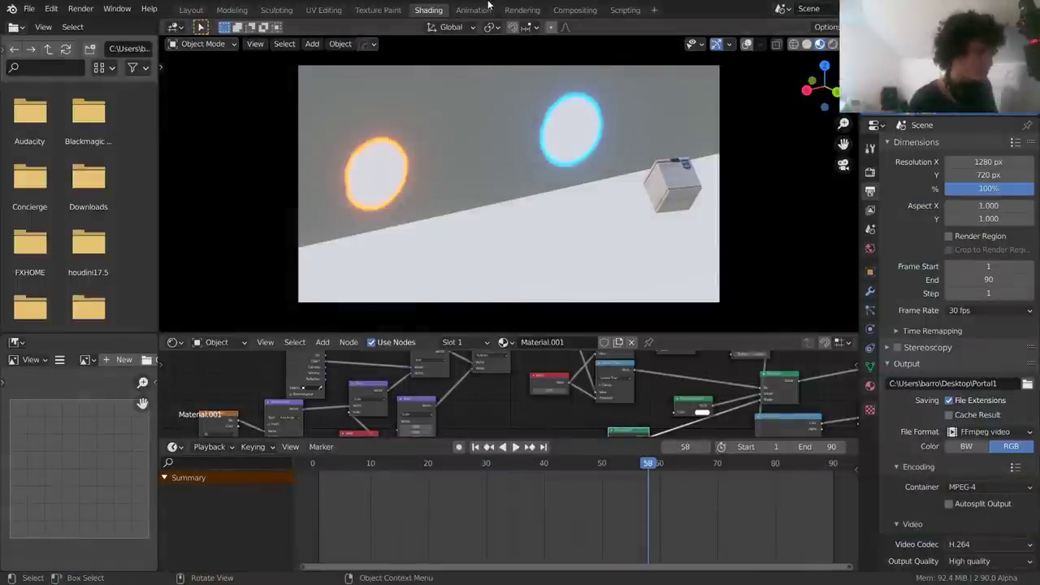
# Start a new file with the default scene
pyautogui.hotkey('ctrl', 'n')
pyautogui.click(474, 100)
pyautogui.click(565, 317)
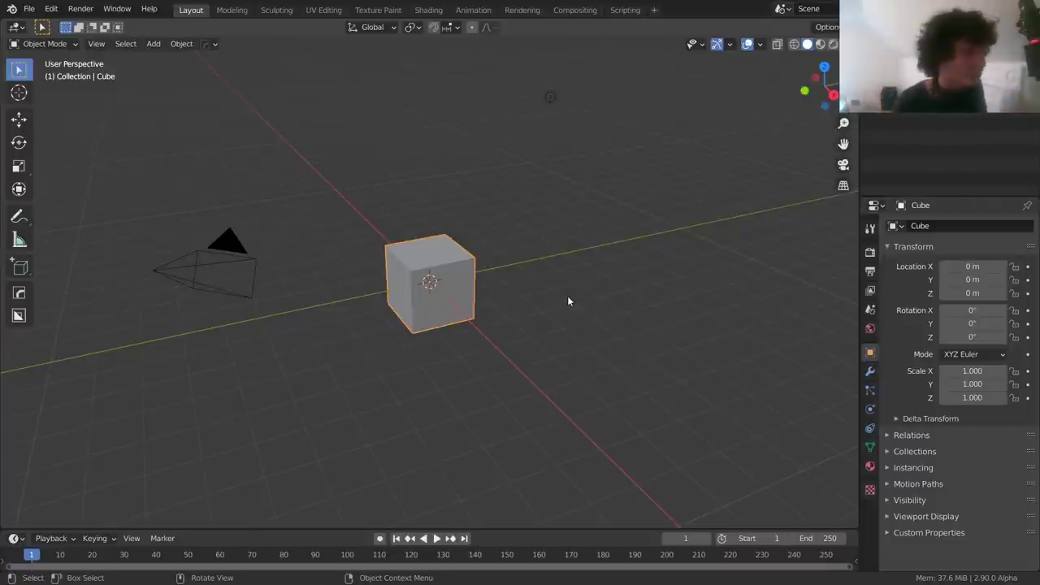
# Delete the default cube and add a mesh plane in its place
pyautogui.press('x')
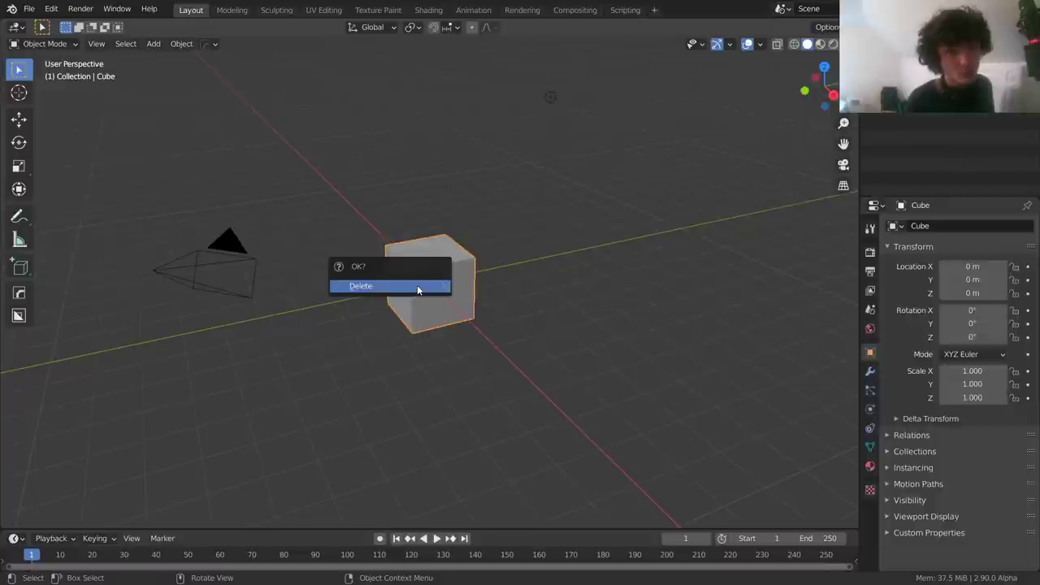
pyautogui.click(417, 286)
pyautogui.hotkey('shift', 'a')
pyautogui.moveTo(418, 286)
pyautogui.click(485, 288)
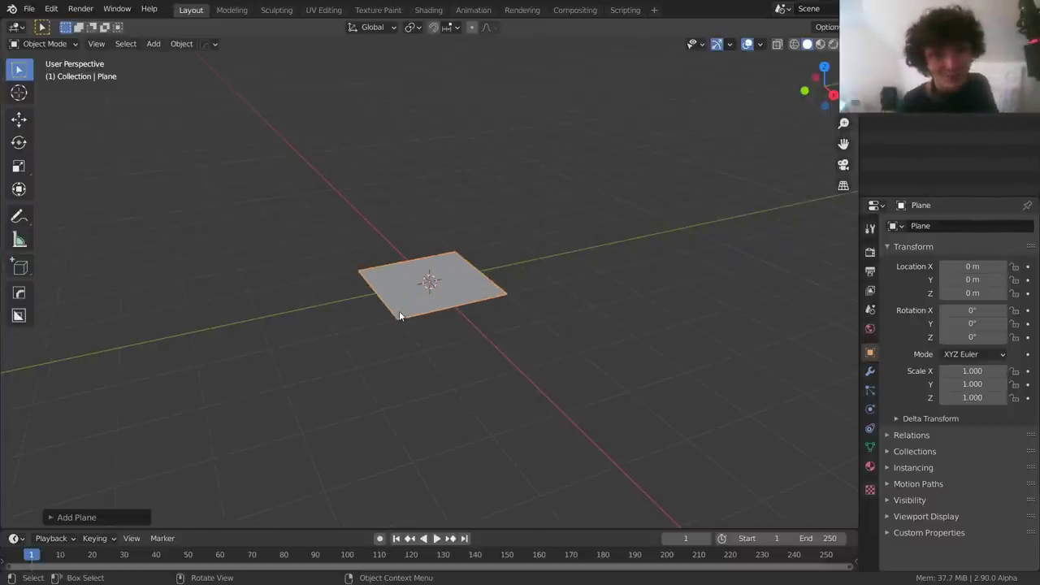
# Open the Shading workspace and view the plane from the top in Rendered shading, filling the viewport
pyautogui.click(428, 10)
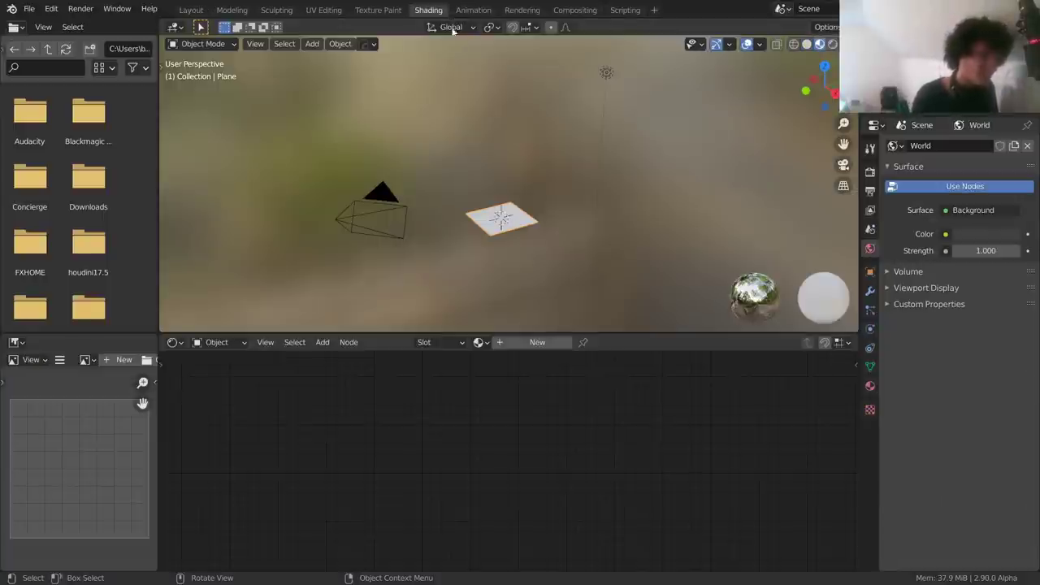
pyautogui.click(826, 68)
pyautogui.click(833, 44)
pyautogui.scroll(8, 576, 220)
pyautogui.keyDown('shift'); pyautogui.moveTo(576, 226); pyautogui.dragTo(561, 193, button='middle'); pyautogui.keyUp('shift')
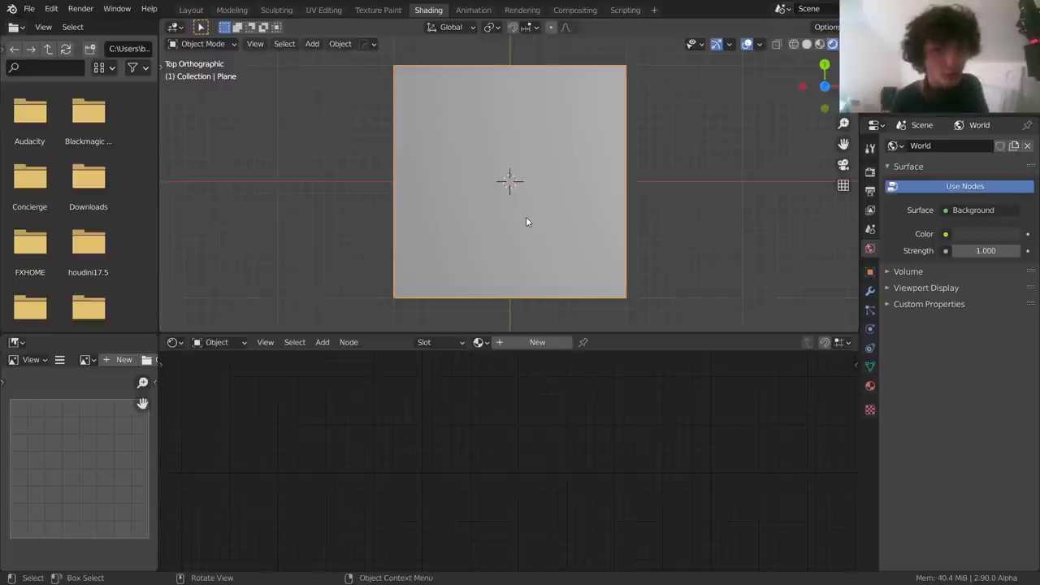
# Create a new material on the plane and delete its Principled BSDF node
pyautogui.click(537, 342)
pyautogui.moveTo(374, 406); pyautogui.dragTo(468, 468)
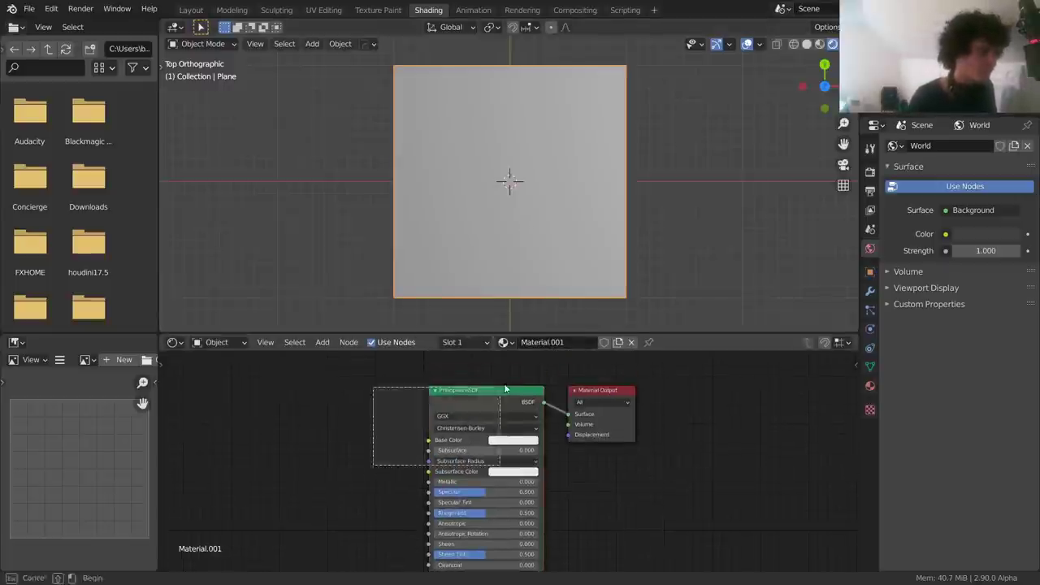
pyautogui.press('x')
pyautogui.scroll(-1, 561, 175)
pyautogui.scroll(1, 560, 177)
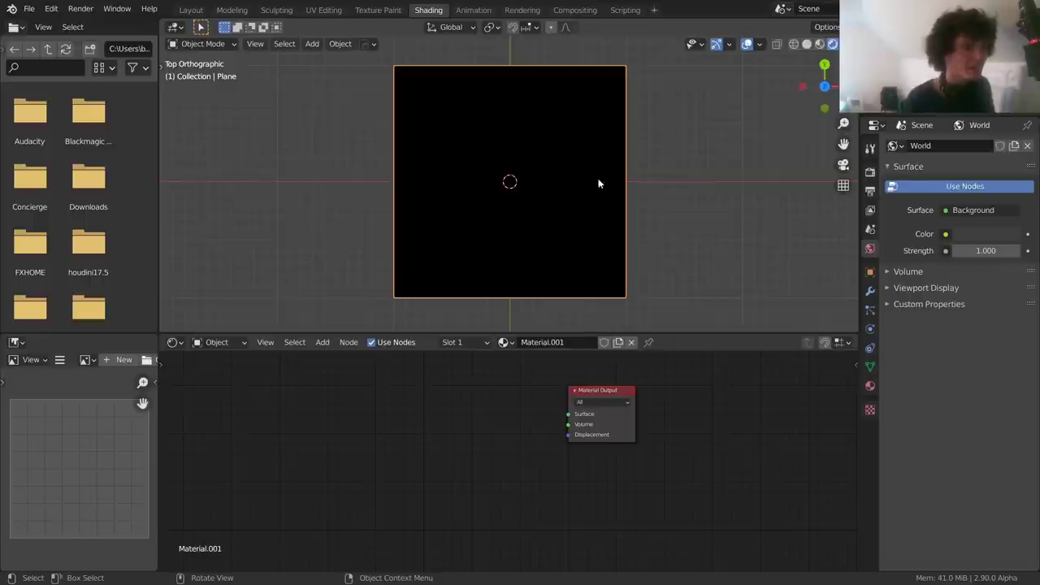
# Show the render engine settings, and add a Texture Coordinate node well before the Material Output node
pyautogui.click(870, 172)
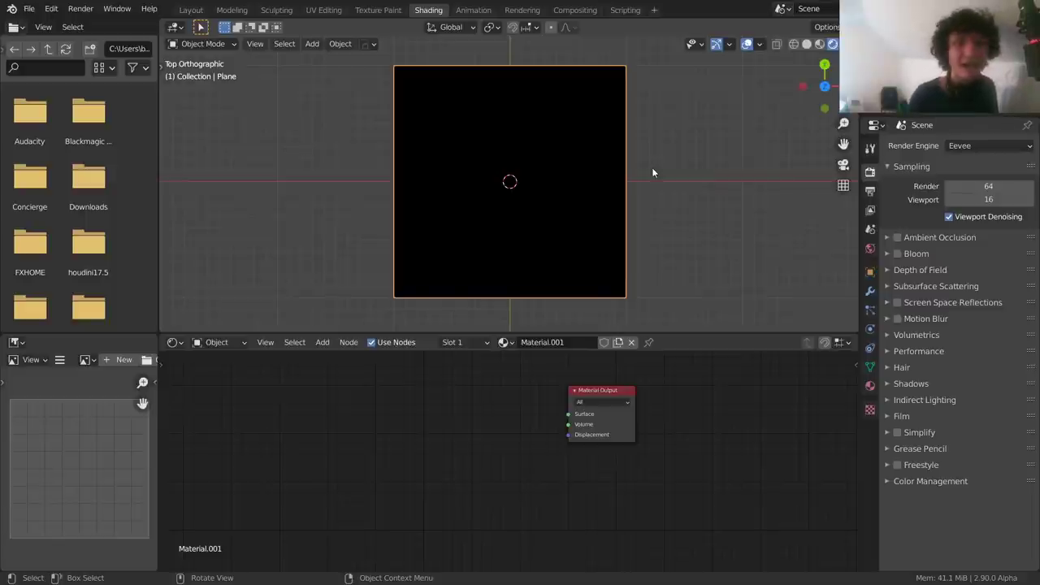
pyautogui.hotkey('shift', 'a')
pyautogui.click(389, 390)
pyautogui.write('tex')
pyautogui.click(426, 414)
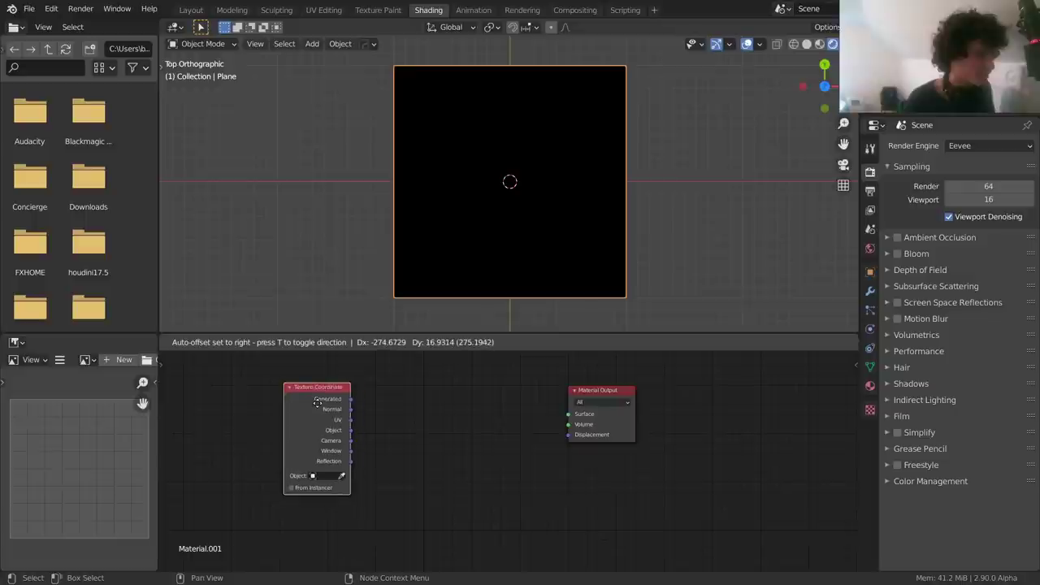
pyautogui.click(317, 403)
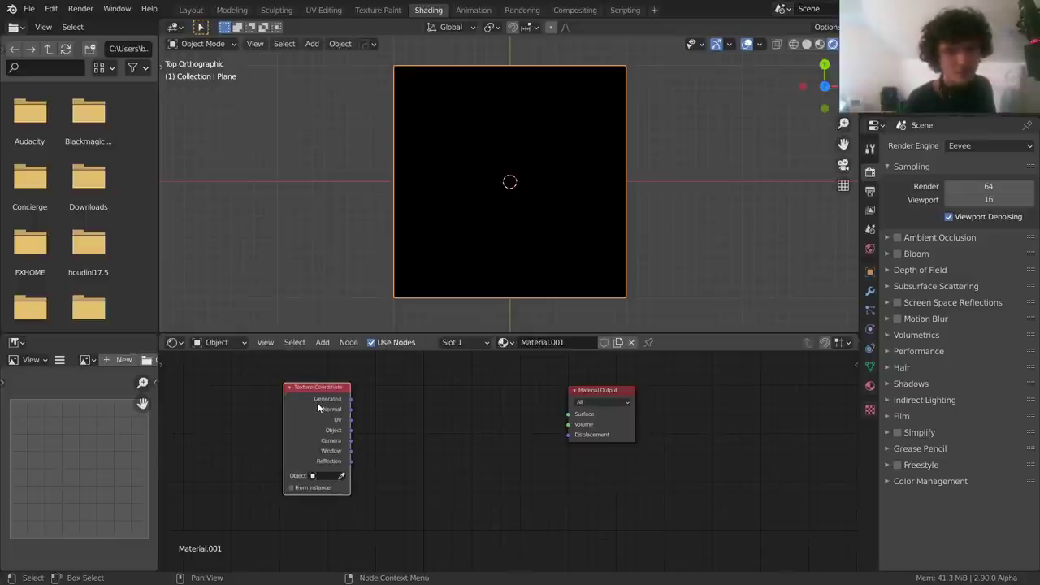
# Preview the Texture Coordinate node's UV output on the plane, and switch the preview to its Object output
pyautogui.keyDown('ctrl'); pyautogui.keyDown('shift'); pyautogui.click(318, 392); pyautogui.keyUp('shift'); pyautogui.keyUp('ctrl')
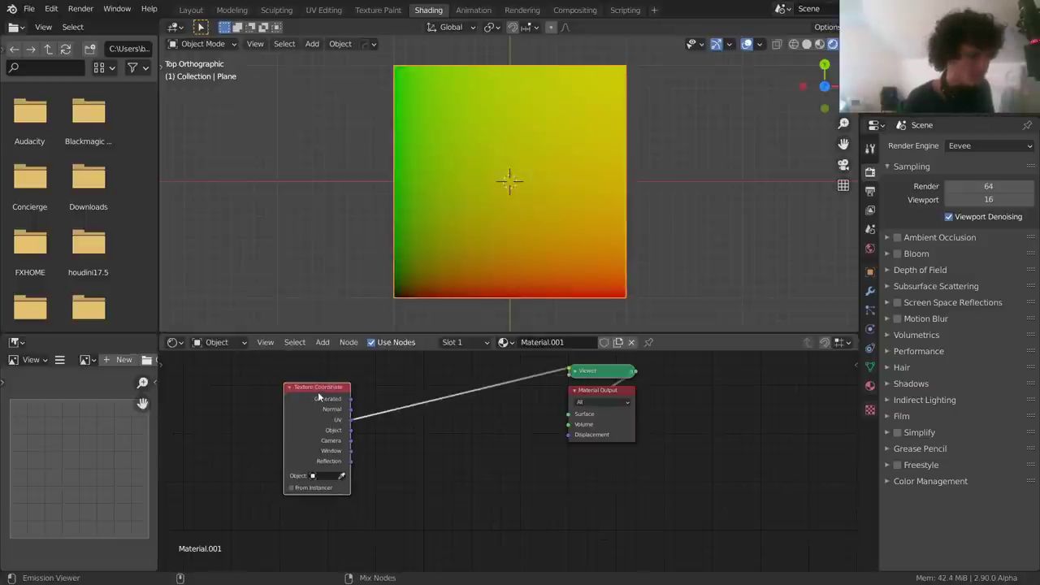
pyautogui.keyDown('ctrl'); pyautogui.keyDown('shift'); pyautogui.click(317, 392); pyautogui.keyUp('shift'); pyautogui.keyUp('ctrl')
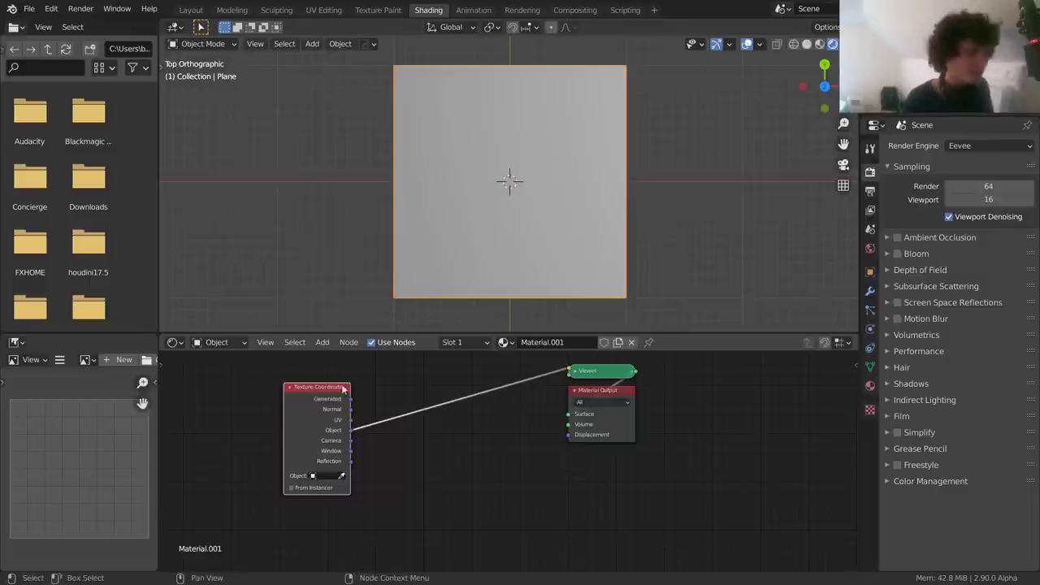
pyautogui.scroll(-1, 521, 203)
pyautogui.scroll(1, 521, 204)
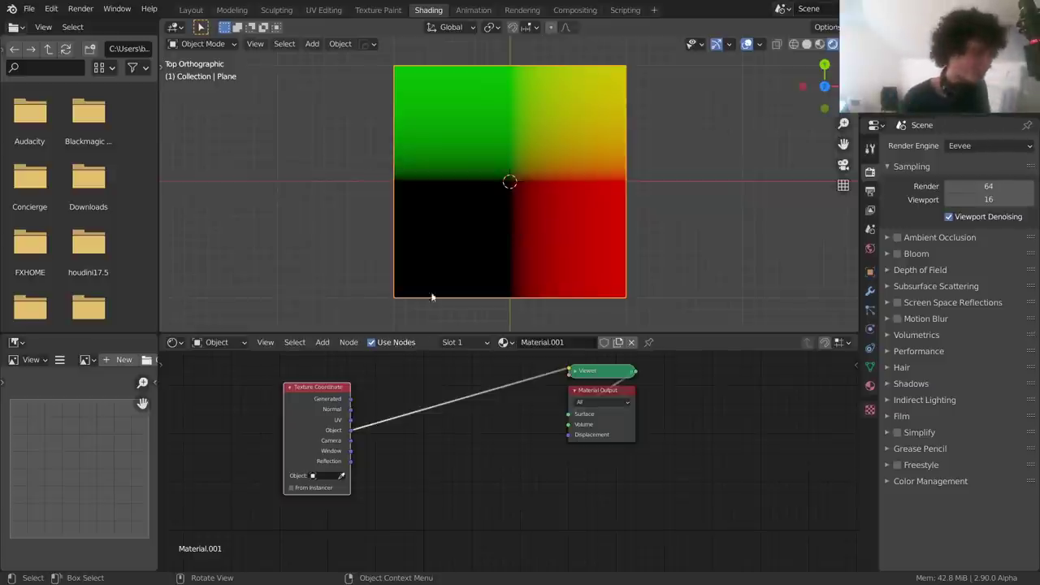
pyautogui.scroll(1, 512, 195)
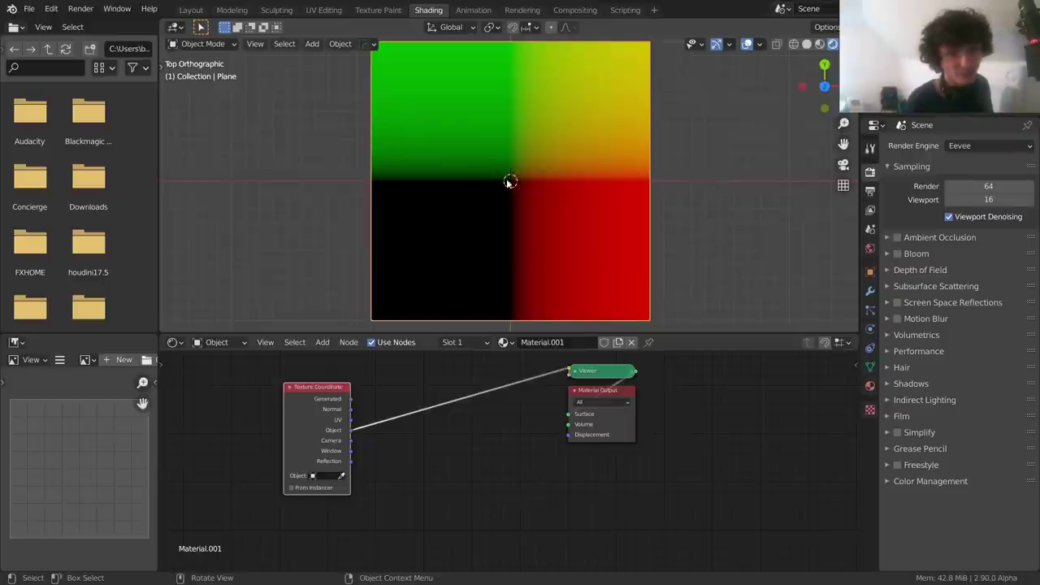
# Cycle the Texture Coordinate preview to the UV output for comparison, inspect the plane's corner, and return to the Object output
pyautogui.keyDown('ctrl'); pyautogui.keyDown('shift'); pyautogui.click(325, 399); pyautogui.keyUp('shift'); pyautogui.keyUp('ctrl')
pyautogui.keyDown('ctrl'); pyautogui.keyDown('shift'); pyautogui.click(333, 397); pyautogui.keyUp('shift'); pyautogui.keyUp('ctrl')
pyautogui.keyDown('ctrl'); pyautogui.keyDown('shift'); pyautogui.click(342, 396); pyautogui.keyUp('shift'); pyautogui.keyUp('ctrl')
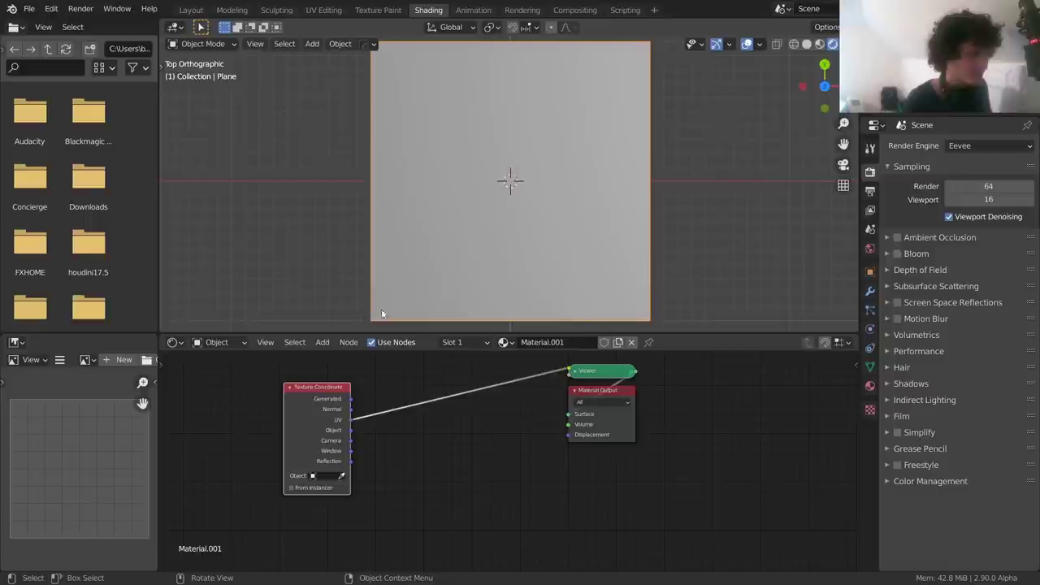
pyautogui.scroll(-1, 420, 294)
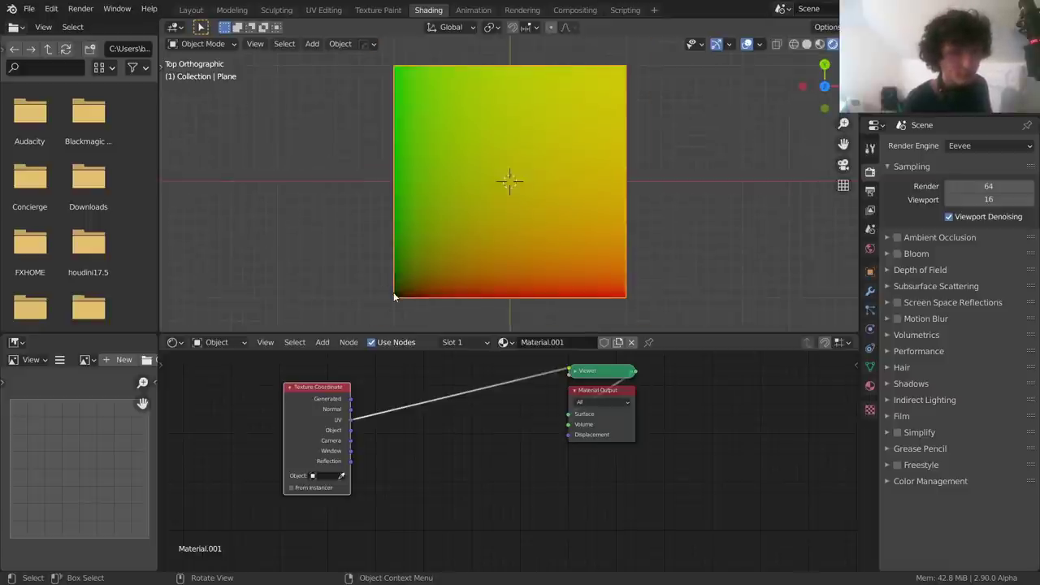
pyautogui.keyDown('ctrl'); pyautogui.keyDown('shift'); pyautogui.click(332, 399); pyautogui.keyUp('shift'); pyautogui.keyUp('ctrl')
pyautogui.scroll(1, 532, 217)
# Insert a Vector Math node on the link from the Object output and set its operation to Length
pyautogui.hotkey('shift', 'a')
pyautogui.write('vec')
pyautogui.press('Down')
pyautogui.press('Down')
pyautogui.press('Down')
pyautogui.press('Down')
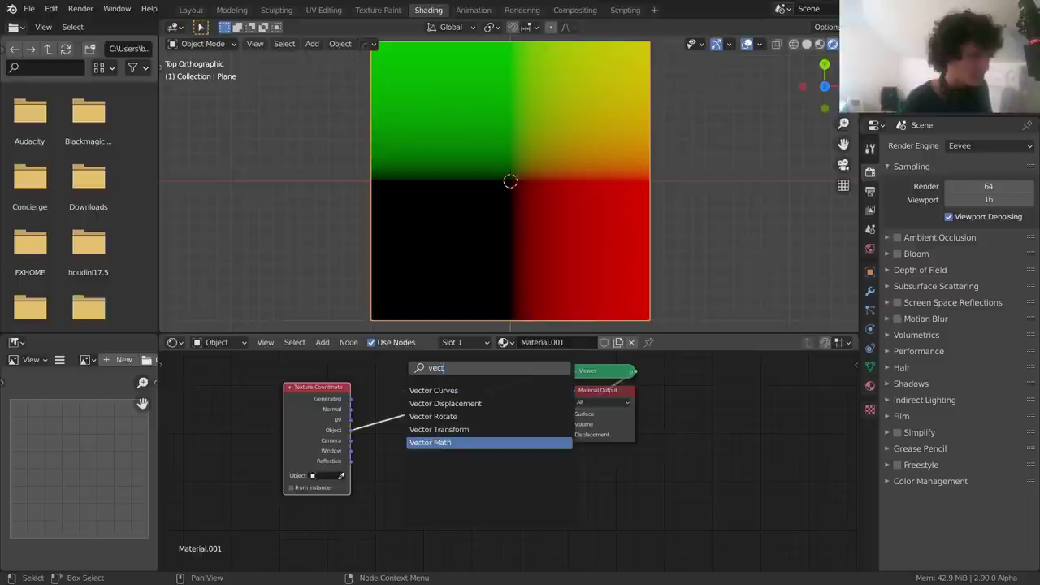
pyautogui.press('Return')
pyautogui.click(453, 396)
pyautogui.click(454, 396)
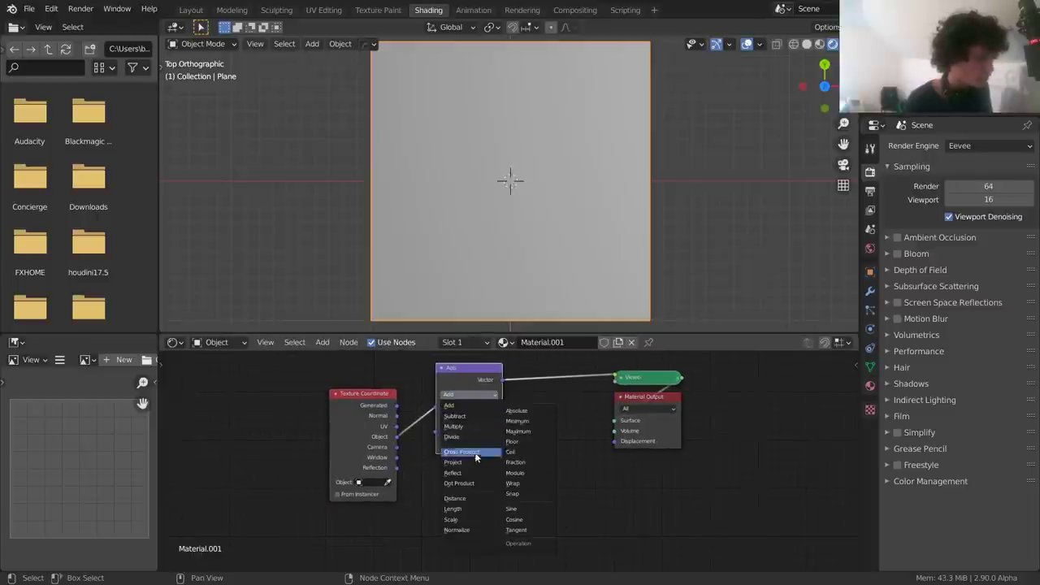
pyautogui.click(453, 509)
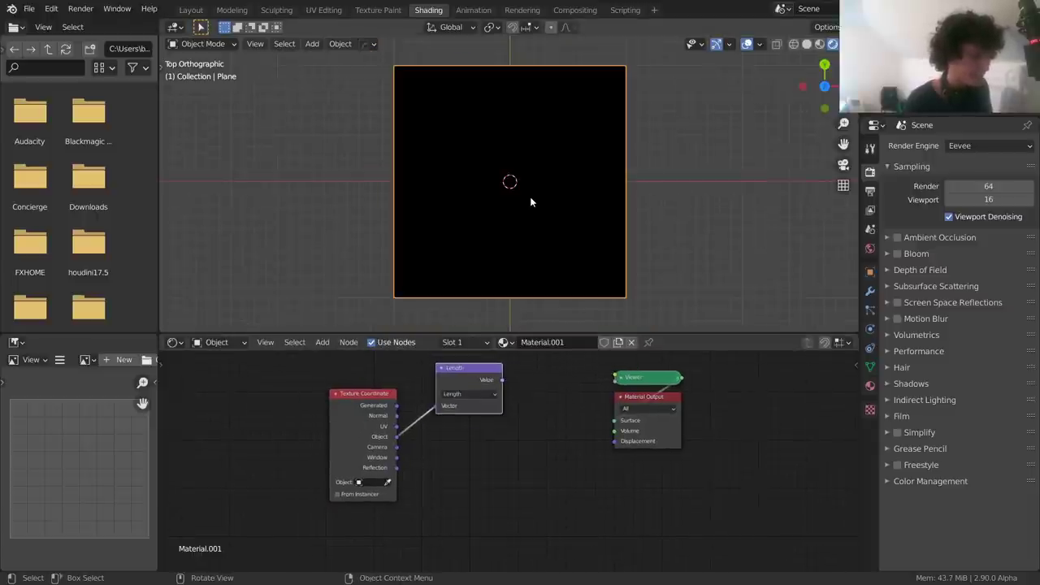
# Preview the Length node's value on the plane and frame the plane in the top orthographic view
pyautogui.moveTo(530, 201); pyautogui.dragTo(515, 223, button='middle')
pyautogui.keyDown('ctrl'); pyautogui.keyDown('shift'); pyautogui.click(469, 386); pyautogui.keyUp('shift'); pyautogui.keyUp('ctrl')
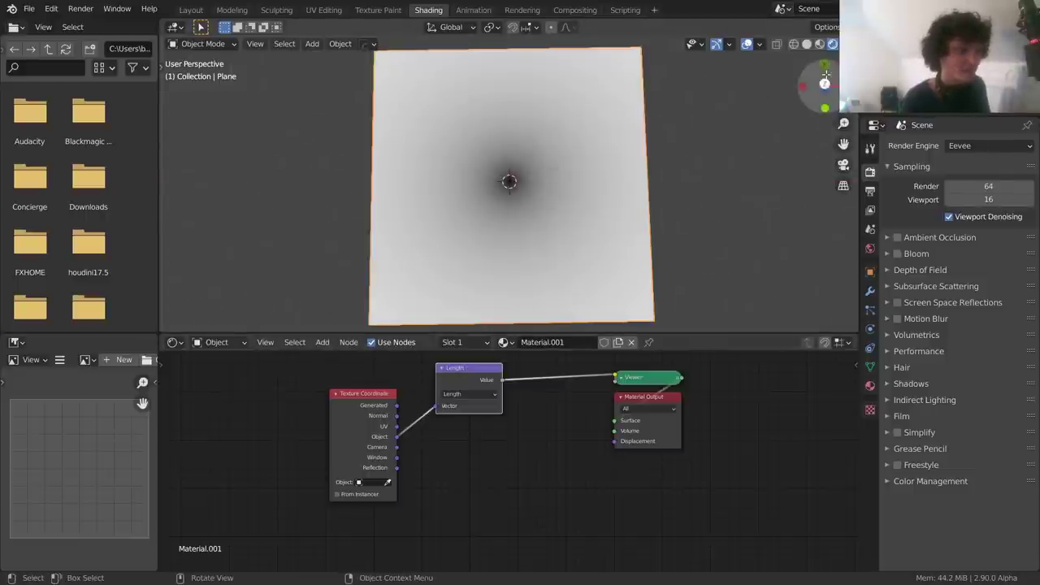
pyautogui.click(824, 83)
pyautogui.scroll(2, 485, 479)
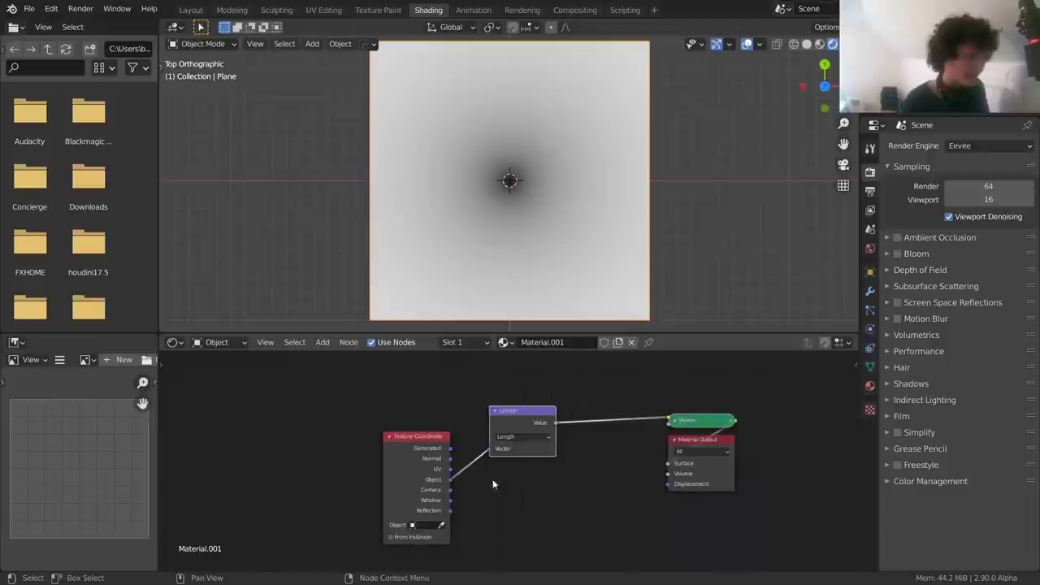
# Space out the Texture Coordinate, Length, Viewer and Material Output nodes to leave room between Length and the Viewer
pyautogui.moveTo(390, 478); pyautogui.dragTo(339, 449)
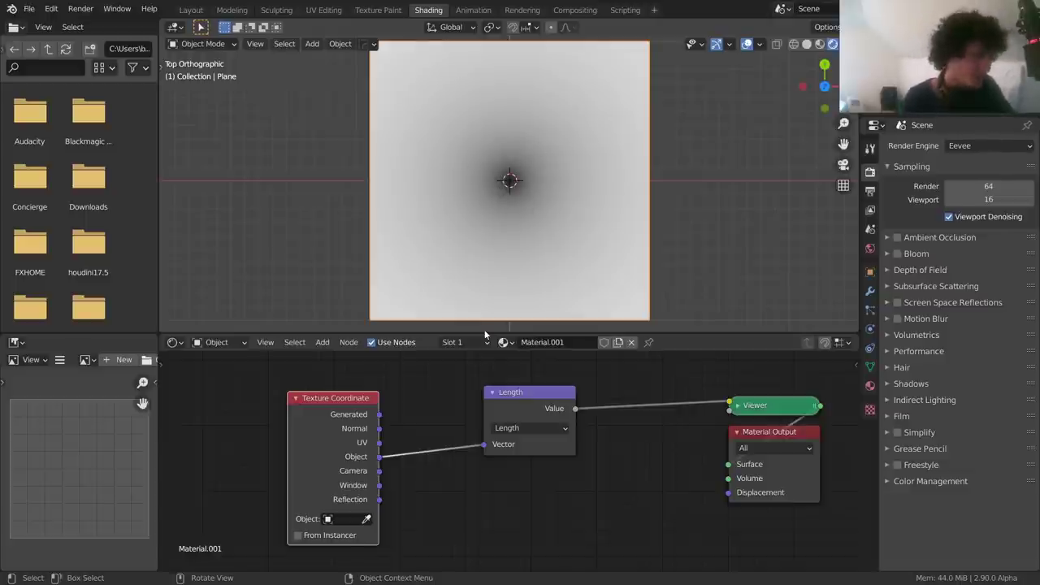
pyautogui.moveTo(519, 401); pyautogui.dragTo(476, 417)
pyautogui.moveTo(610, 383); pyautogui.dragTo(389, 373, button='middle')
pyautogui.moveTo(688, 476); pyautogui.dragTo(702, 416)
pyautogui.moveTo(196, 476); pyautogui.dragTo(481, 460, button='middle')
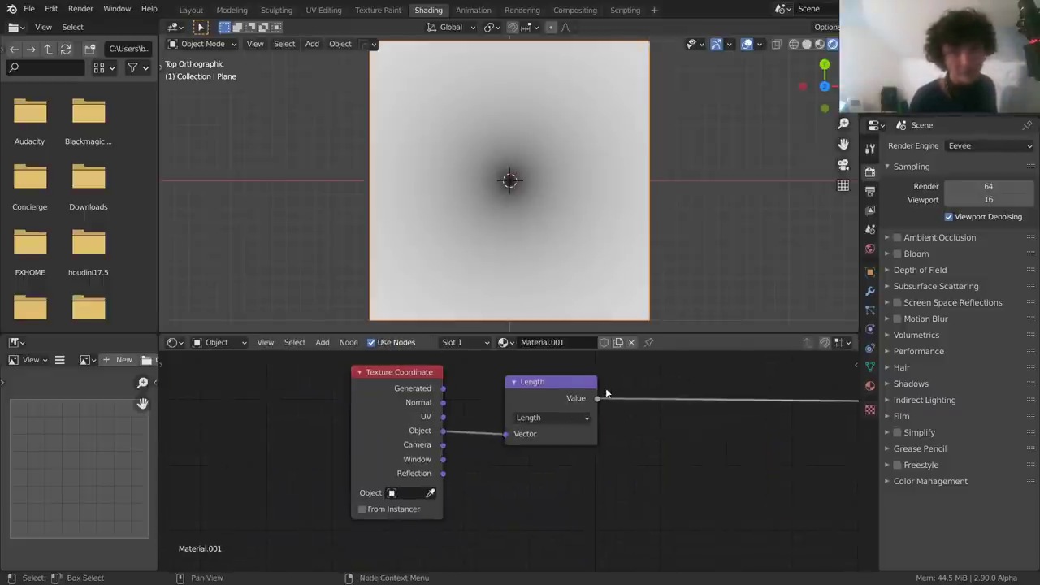
pyautogui.moveTo(627, 410); pyautogui.dragTo(442, 421, button='middle')
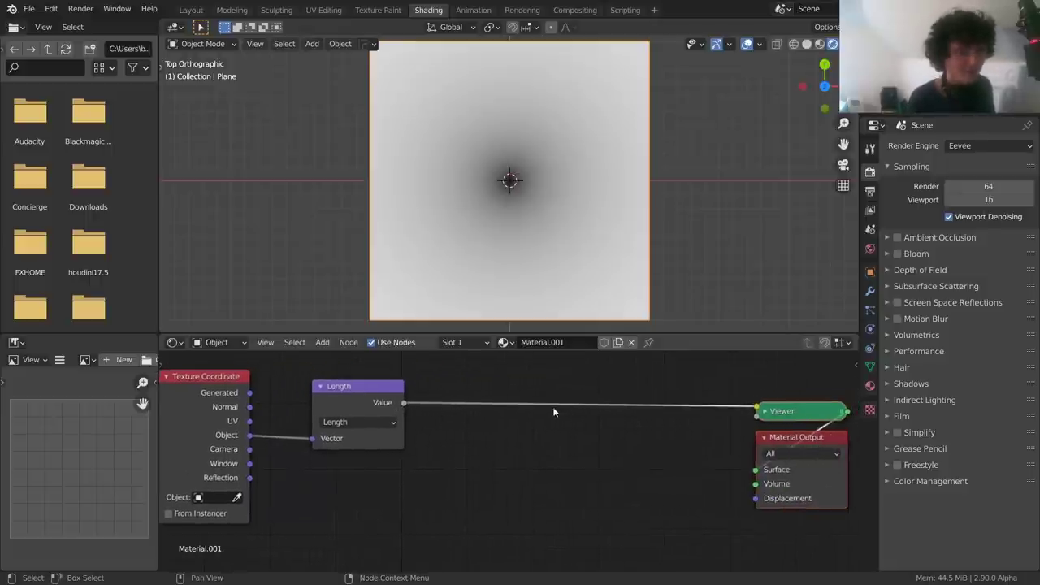
pyautogui.moveTo(552, 409); pyautogui.dragTo(513, 430, button='middle')
# Insert a Math node on the link between Length and the Viewer and set its operation to Compare
pyautogui.hotkey('shift', 'a')
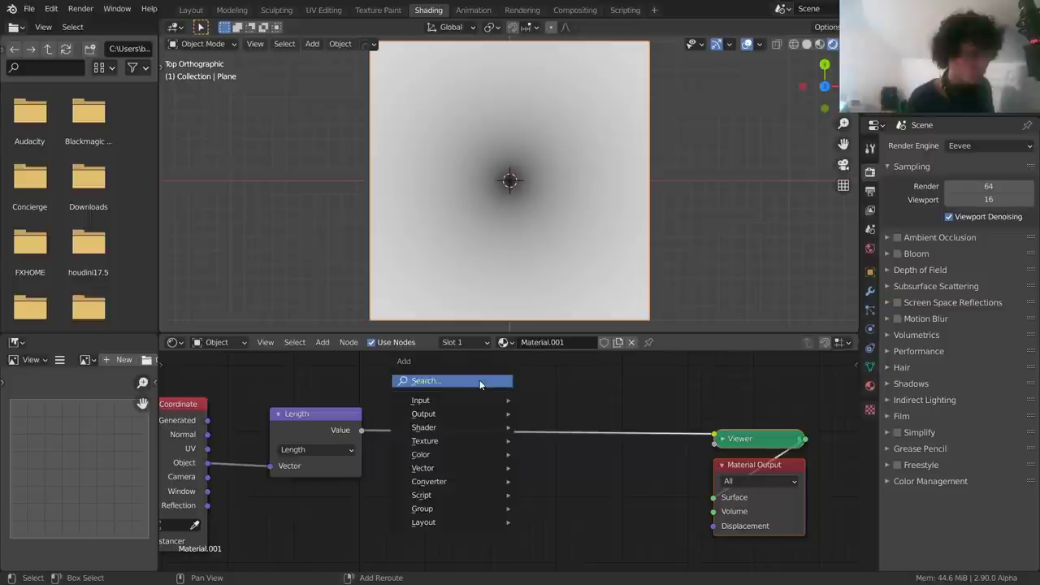
pyautogui.click(480, 380)
pyautogui.write('ma')
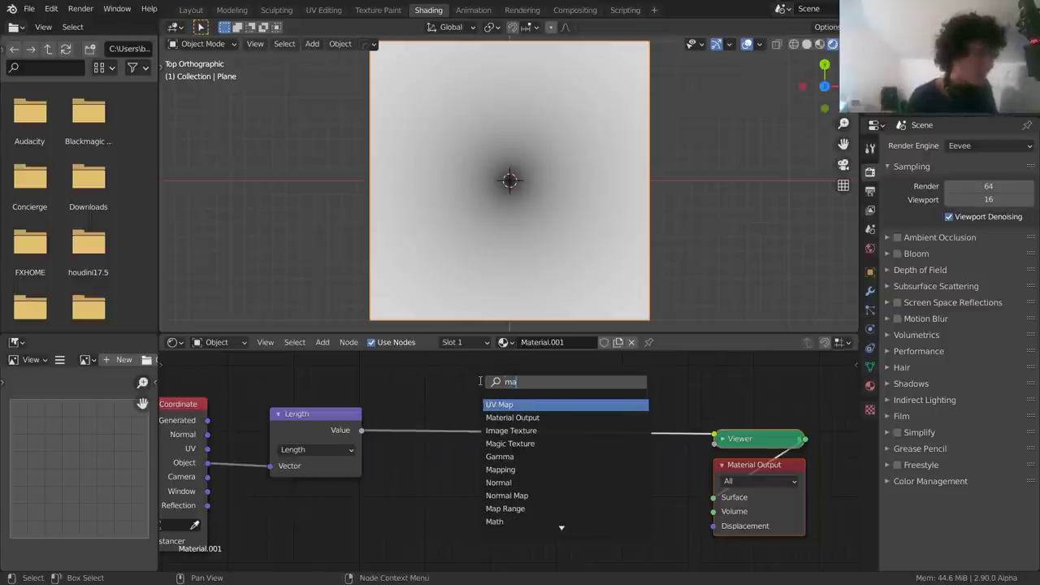
pyautogui.write('t')
pyautogui.click(503, 420)
pyautogui.click(452, 423)
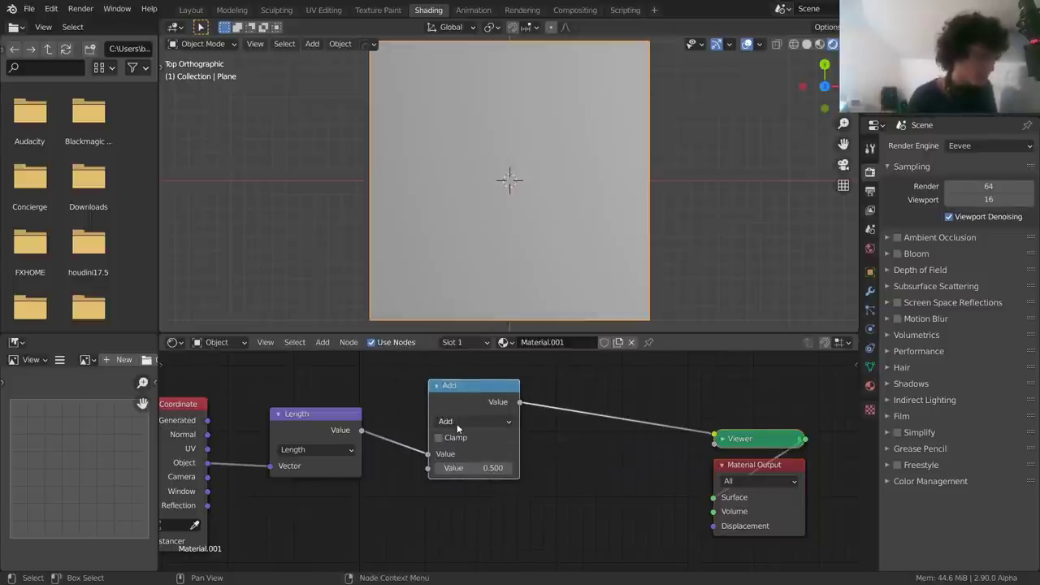
pyautogui.click(452, 423)
pyautogui.click(557, 329)
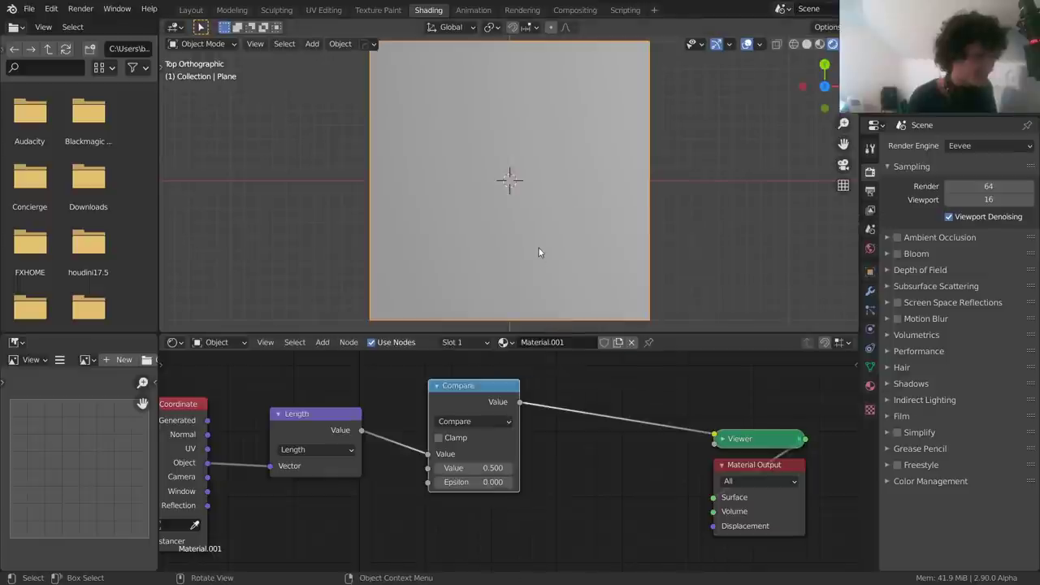
# Set the Compare node's value to 0.510 and try epsilon values of 0.080 and 0.230 to change the ring's width
pyautogui.scroll(-1, 538, 252)
pyautogui.moveTo(485, 478); pyautogui.dragTo(494, 478)
pyautogui.moveTo(474, 468)
pyautogui.mouseDown()
pyautogui.moveTo(455, 468)
pyautogui.moveTo(520, 468)
pyautogui.moveTo(460, 469)
pyautogui.moveTo(512, 482)
pyautogui.moveTo(488, 482)
pyautogui.mouseUp()
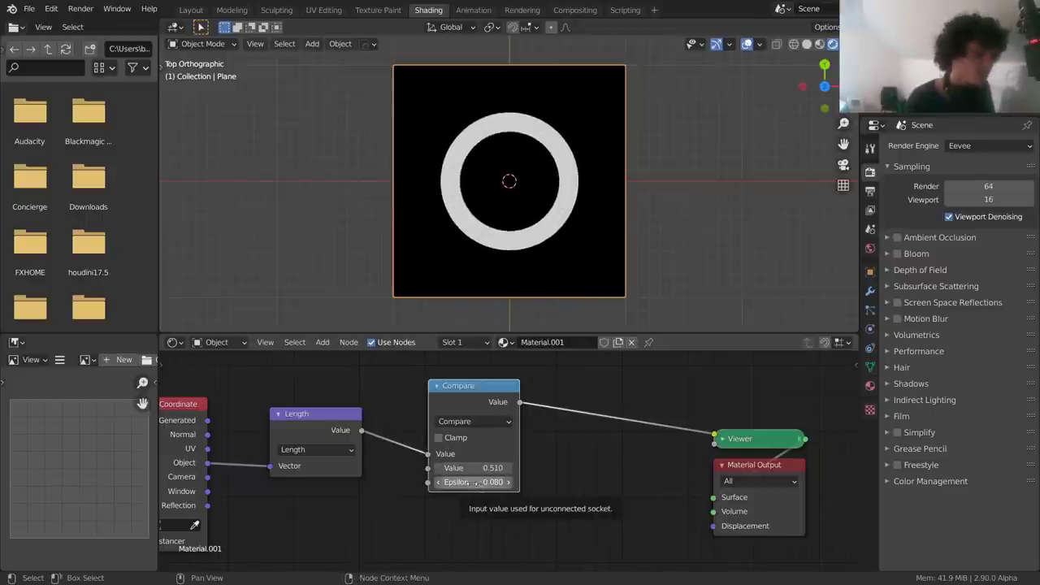
pyautogui.moveTo(325, 413); pyautogui.dragTo(314, 395)
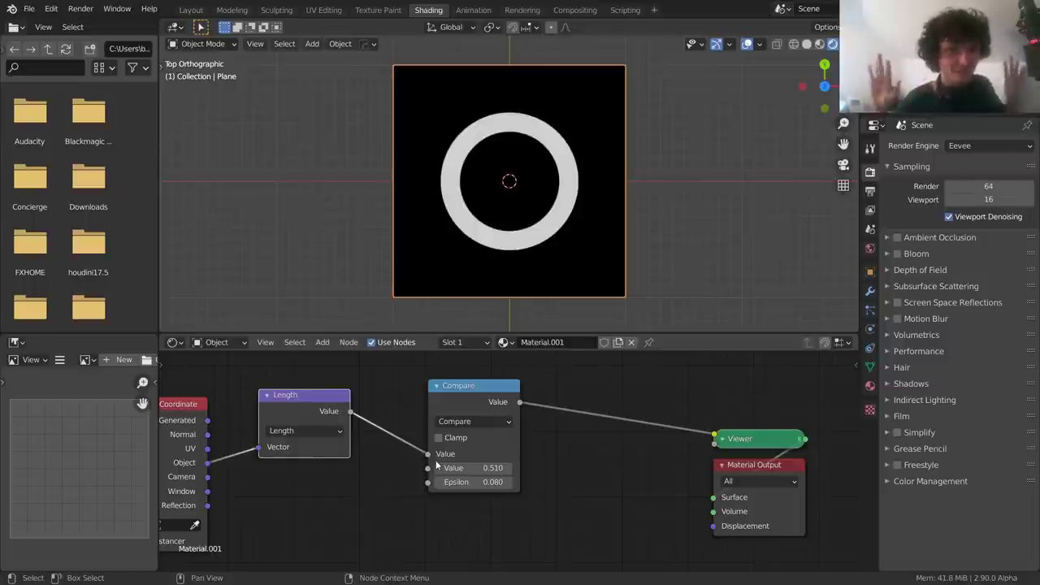
pyautogui.moveTo(476, 482); pyautogui.dragTo(513, 481)
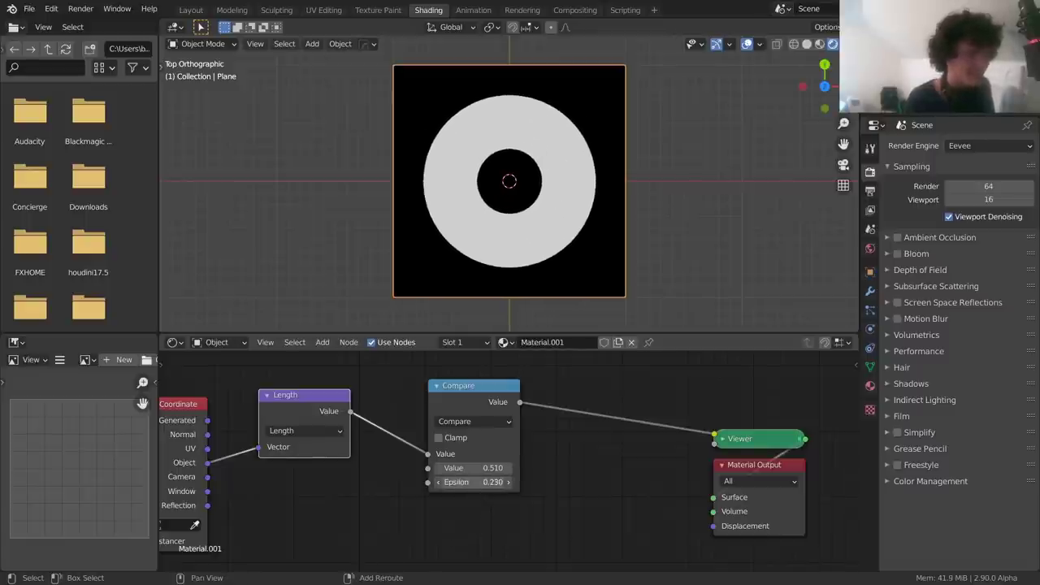
# Replace the Compare node between Length and the Viewer with a Math node set to Subtract
pyautogui.click(473, 388)
pyautogui.hotkey('ctrl', 'x')
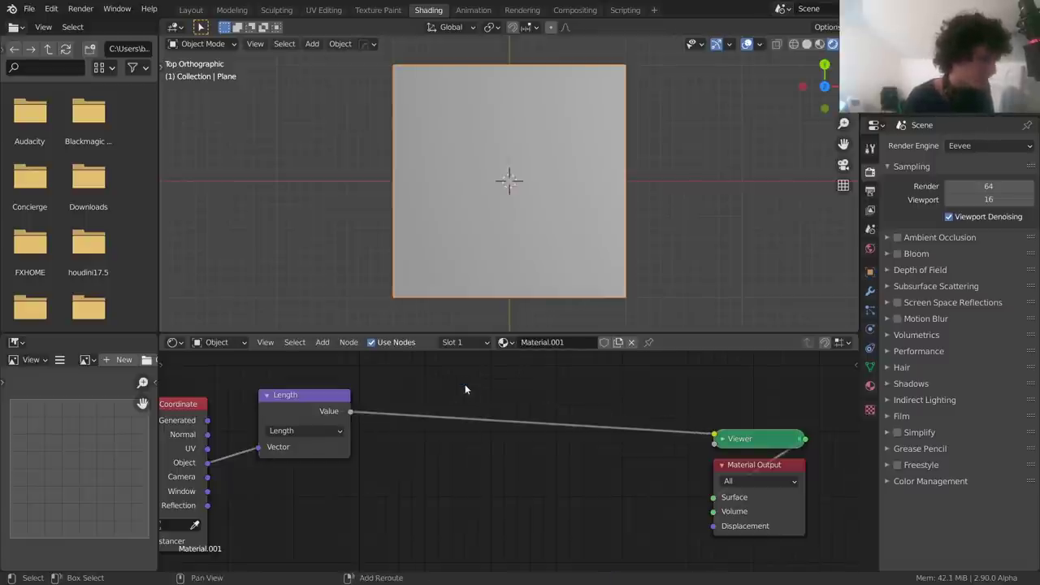
pyautogui.hotkey('shift', 'a')
pyautogui.click(465, 384)
pyautogui.write('math')
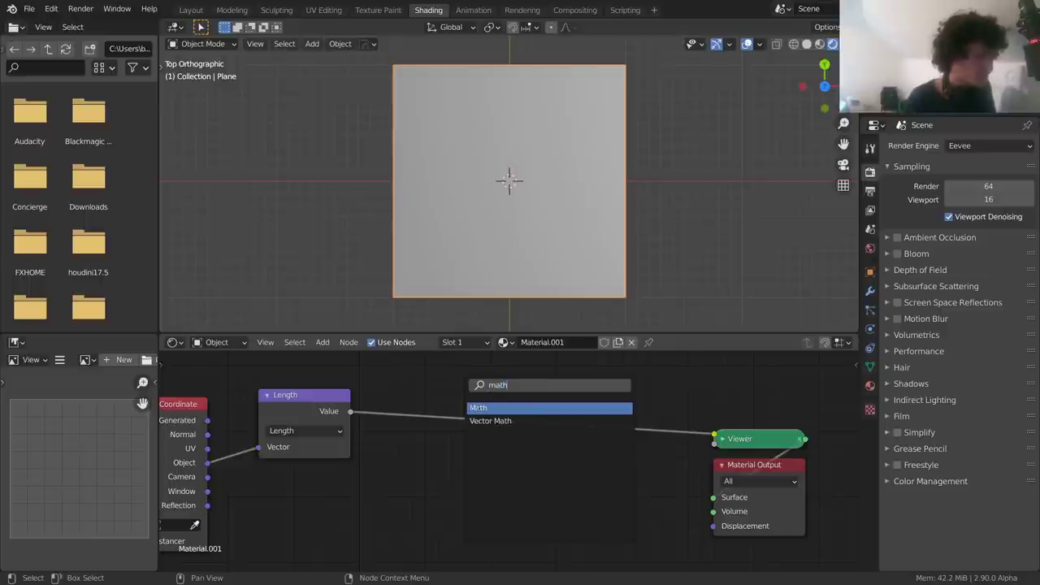
pyautogui.press('Return')
pyautogui.click(419, 395)
pyautogui.click(435, 412)
pyautogui.click(419, 259)
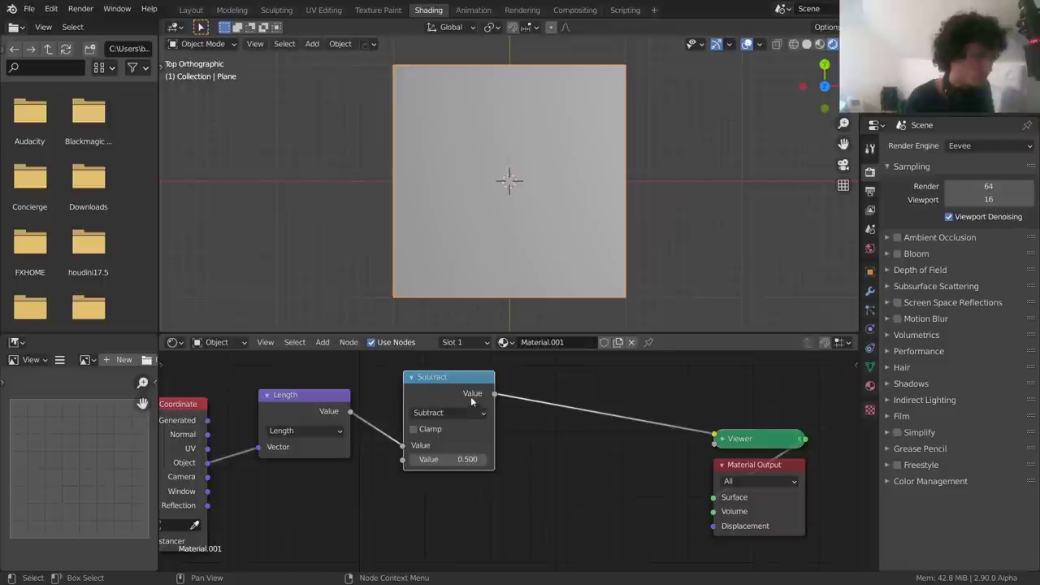
# Duplicate the Subtract node onto its link to the Viewer and set the copy's operation to Absolute
pyautogui.hotkey('shift', 'd')
pyautogui.click(580, 418)
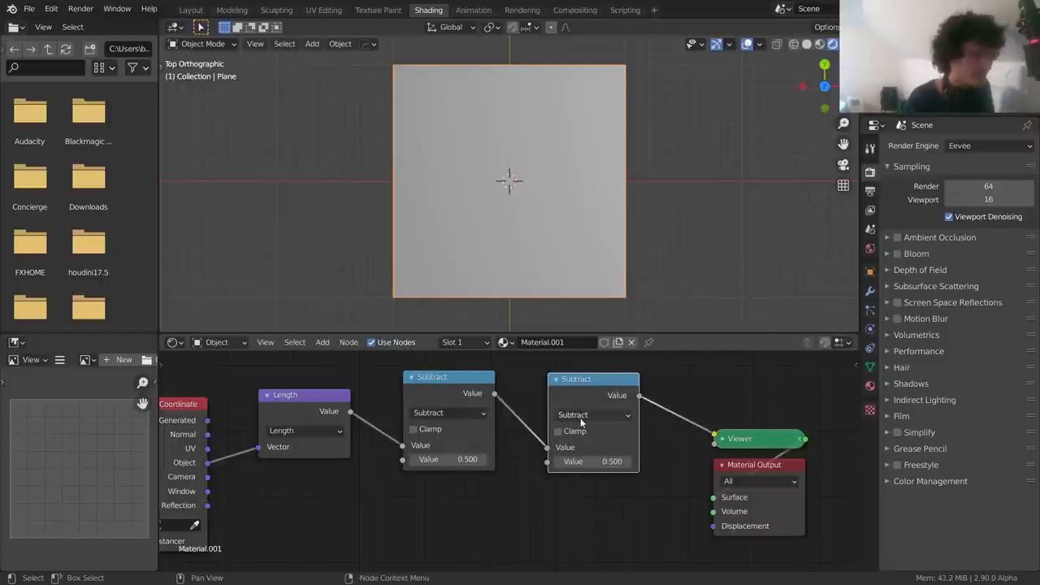
pyautogui.click(581, 415)
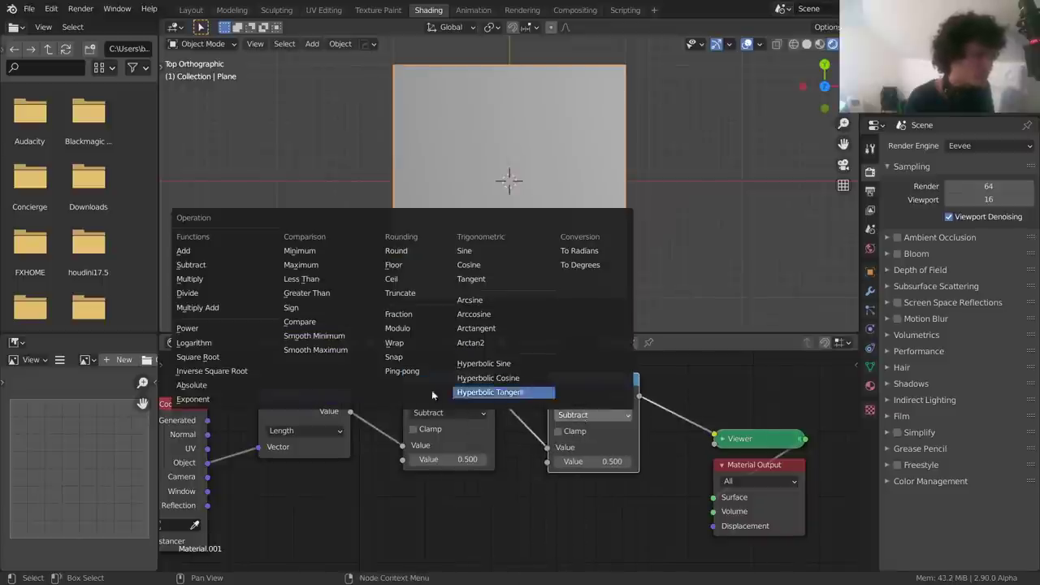
pyautogui.click(205, 385)
# Try other ring radii with the Subtract value, and move the Viewer and Material Output nodes away from the Absolute node
pyautogui.scroll(-1, 505, 199)
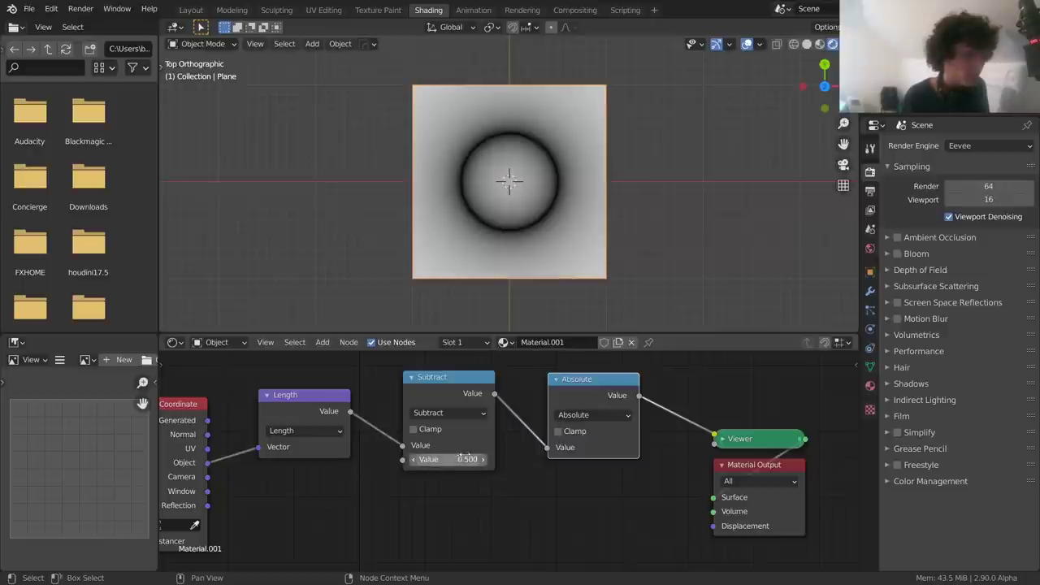
pyautogui.scroll(2, 570, 130)
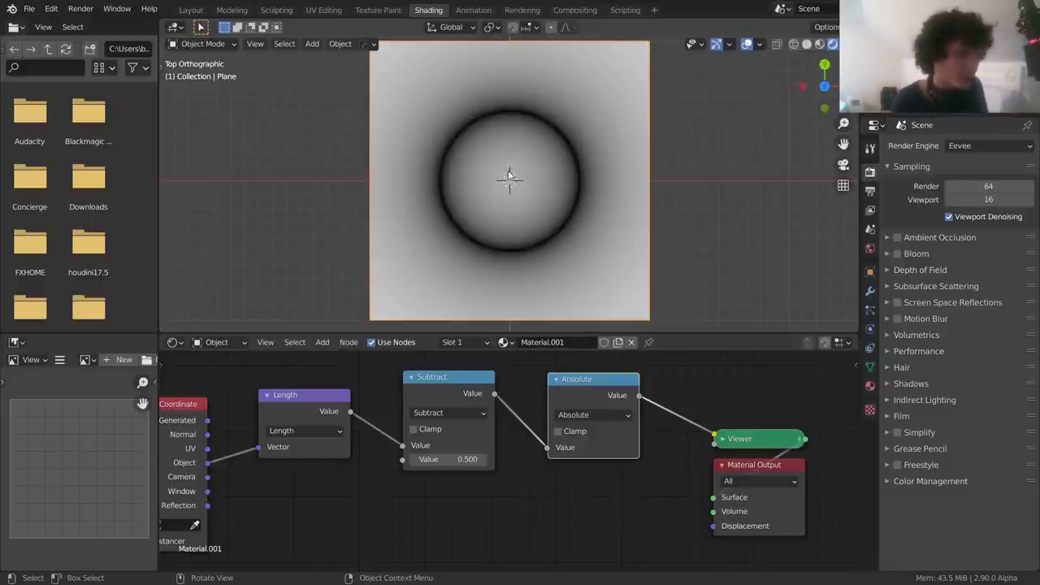
pyautogui.moveTo(449, 460); pyautogui.dragTo(479, 471)
pyautogui.moveTo(657, 416); pyautogui.dragTo(531, 413, button='middle')
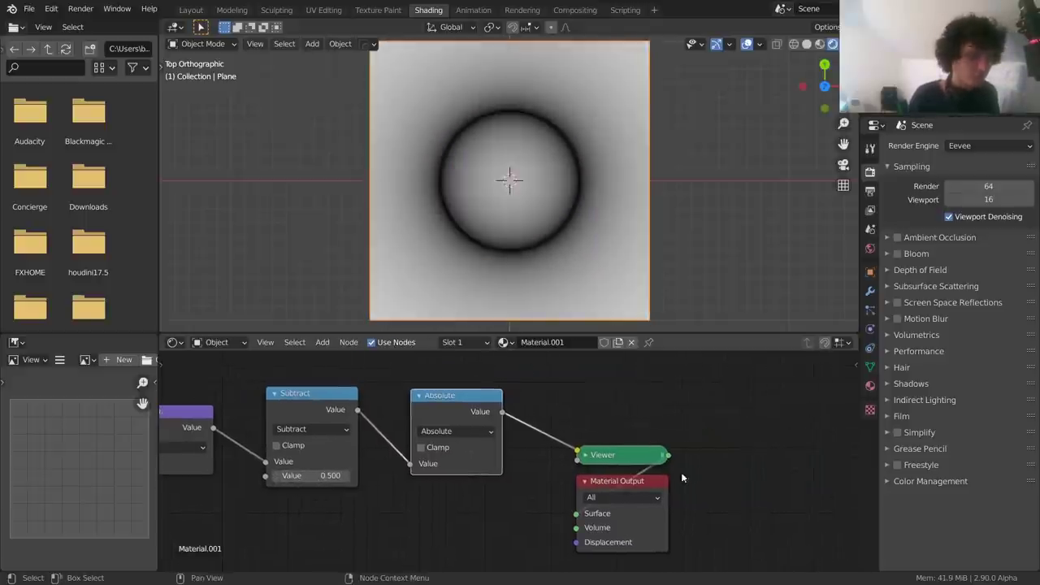
pyautogui.moveTo(645, 456); pyautogui.dragTo(766, 460)
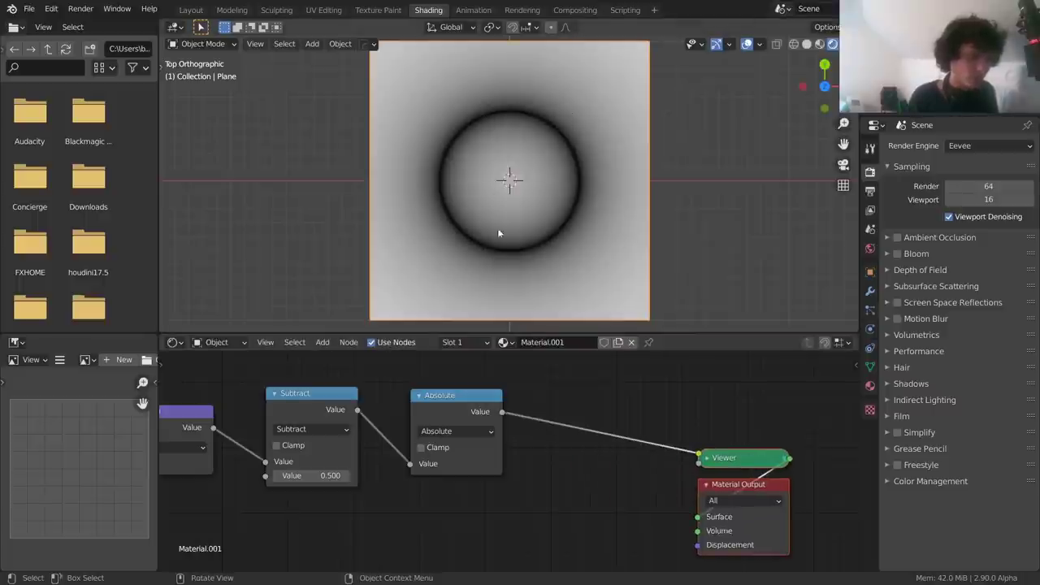
pyautogui.hotkey('shift', 'a')
pyautogui.write('map')
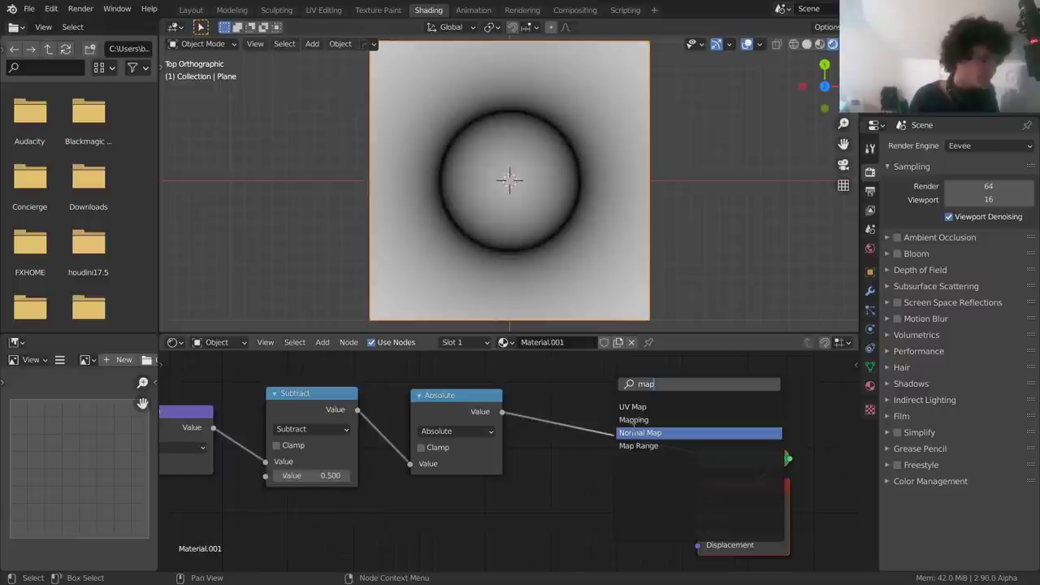
pyautogui.click(632, 439)
pyautogui.click(631, 439)
pyautogui.press('x')
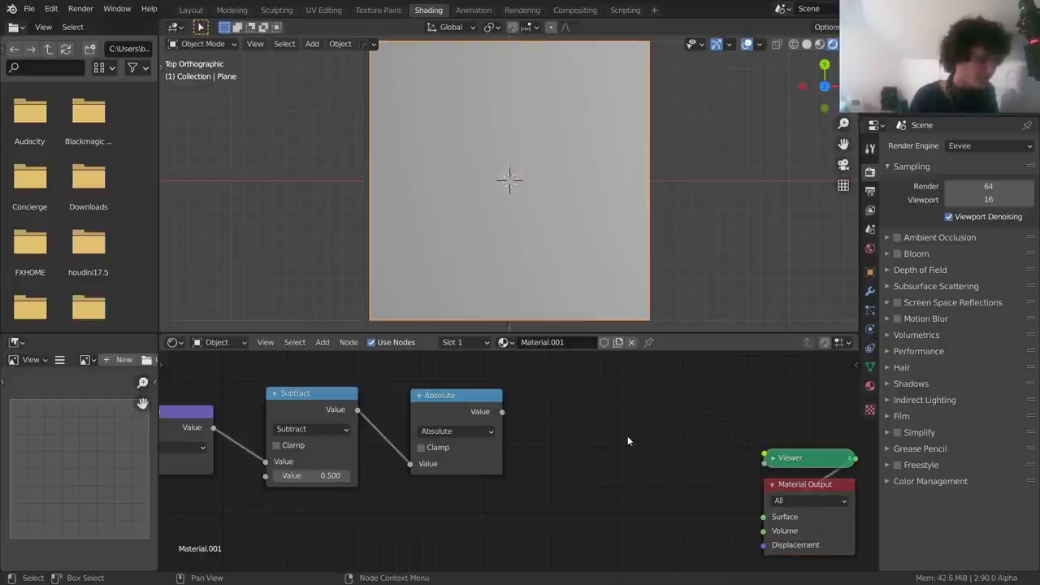
# Add a Map Range node after the Absolute node and connect the Absolute output to its Value input
pyautogui.hotkey('shift', 'a')
pyautogui.write('map')
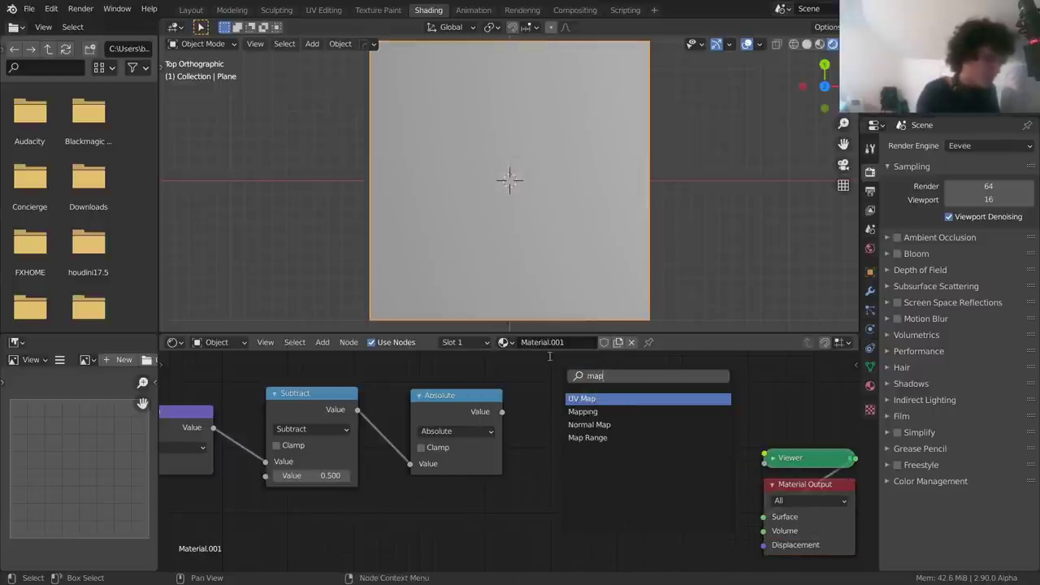
pyautogui.click(602, 436)
pyautogui.click(601, 436)
pyautogui.moveTo(502, 412); pyautogui.dragTo(552, 444)
# Replace the old Viewer node with a fresh preview of the Map Range result, and toggle the node's mute to compare
pyautogui.moveTo(645, 393); pyautogui.dragTo(764, 530)
pyautogui.click(782, 455)
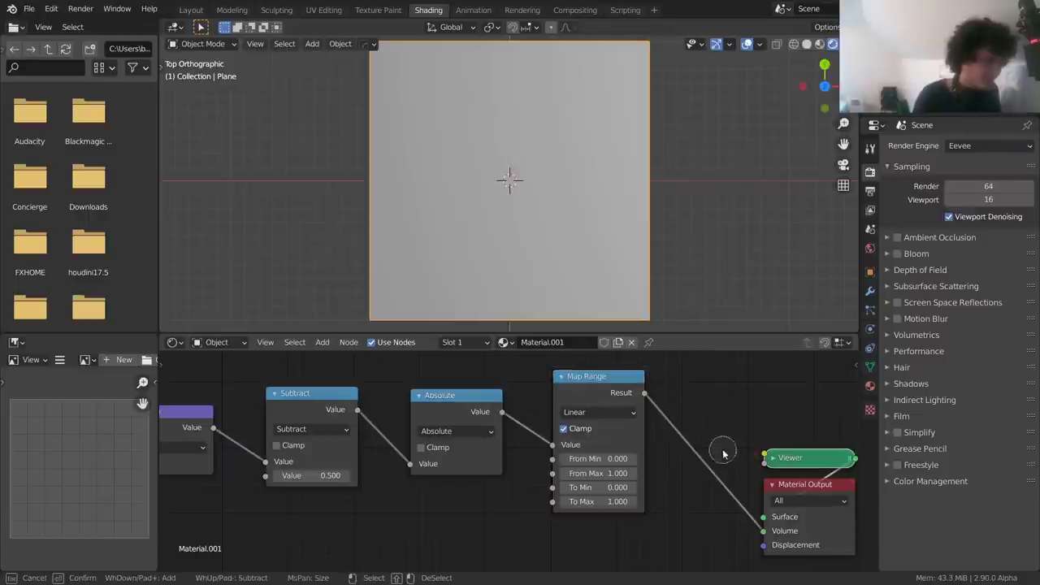
pyautogui.press('x')
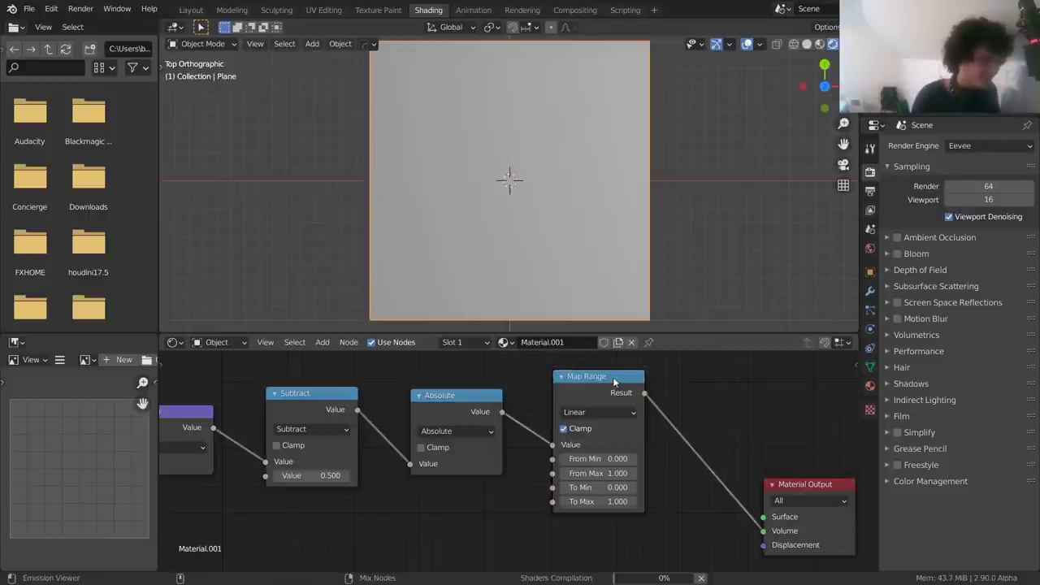
pyautogui.keyDown('ctrl'); pyautogui.keyDown('shift'); pyautogui.click(614, 381); pyautogui.keyUp('shift'); pyautogui.keyUp('ctrl')
pyautogui.click(789, 462)
pyautogui.press('x')
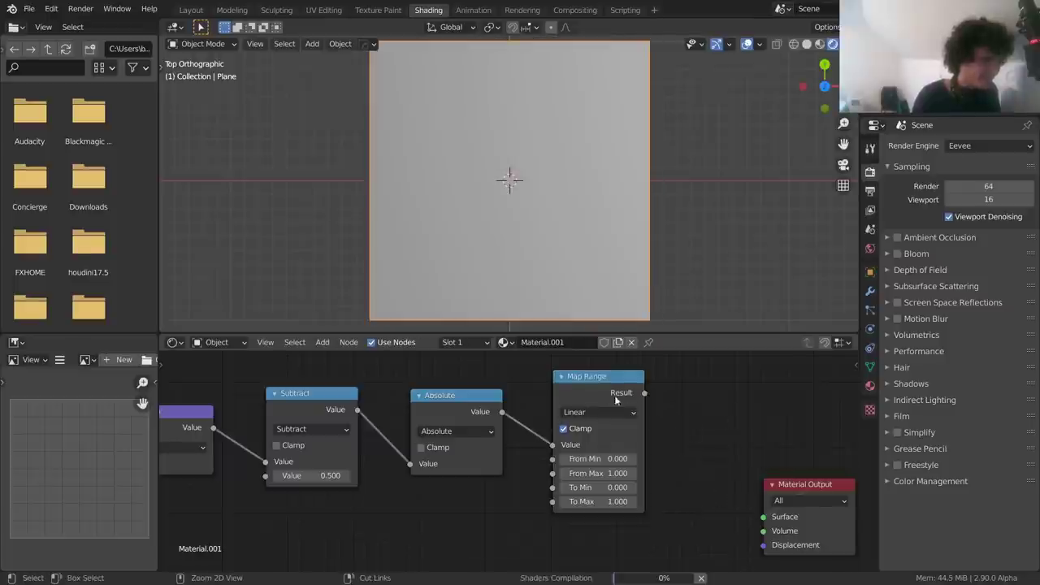
pyautogui.keyDown('ctrl'); pyautogui.keyDown('shift'); pyautogui.click(600, 386); pyautogui.keyUp('shift'); pyautogui.keyUp('ctrl')
pyautogui.scroll(-1, 651, 242)
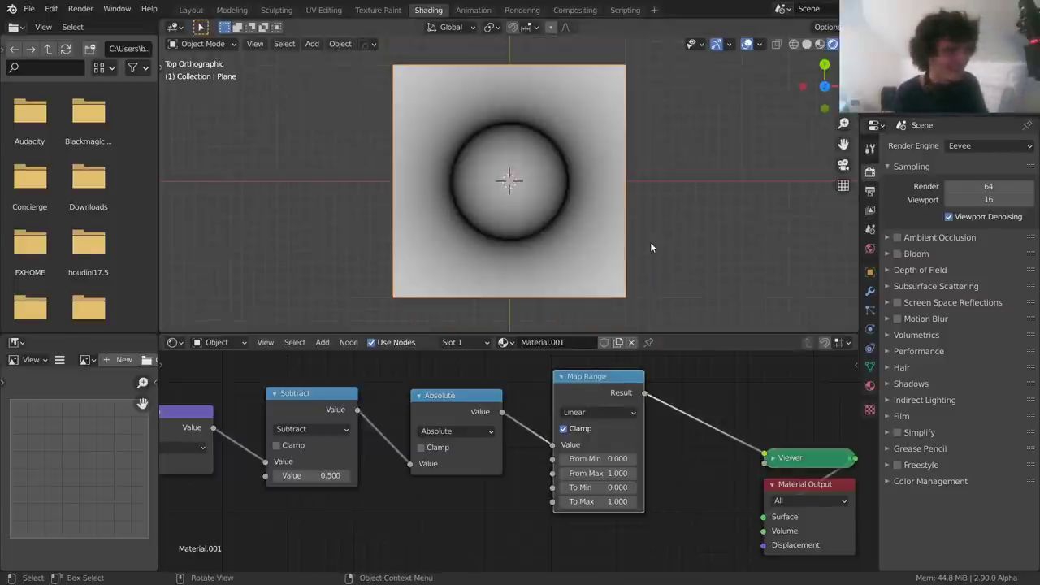
pyautogui.press('m')
pyautogui.press('m')
# Set the Map Range node's From Max to 0 and From Min to 0.070, and inspect the ring's soft edges
pyautogui.doubleClick(602, 474)
pyautogui.write('0')
pyautogui.press('Return')
pyautogui.keyDown('shift'); pyautogui.moveTo(603, 460); pyautogui.dragTo(560, 458); pyautogui.keyUp('shift')
pyautogui.scroll(8, 560, 221)
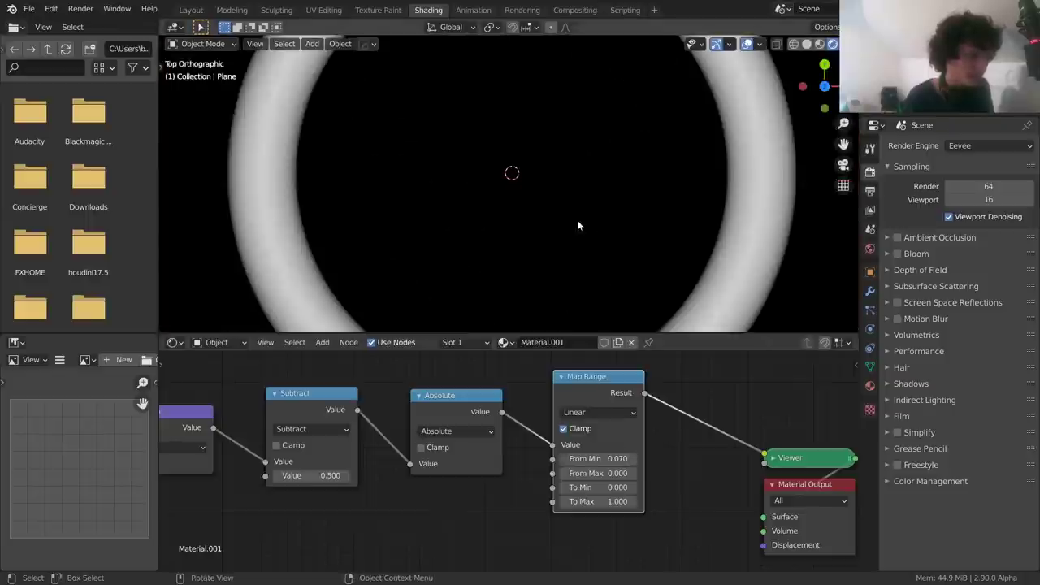
pyautogui.keyDown('shift'); pyautogui.moveTo(694, 233); pyautogui.dragTo(452, 202, button='middle'); pyautogui.keyUp('shift')
pyautogui.scroll(4, 537, 185)
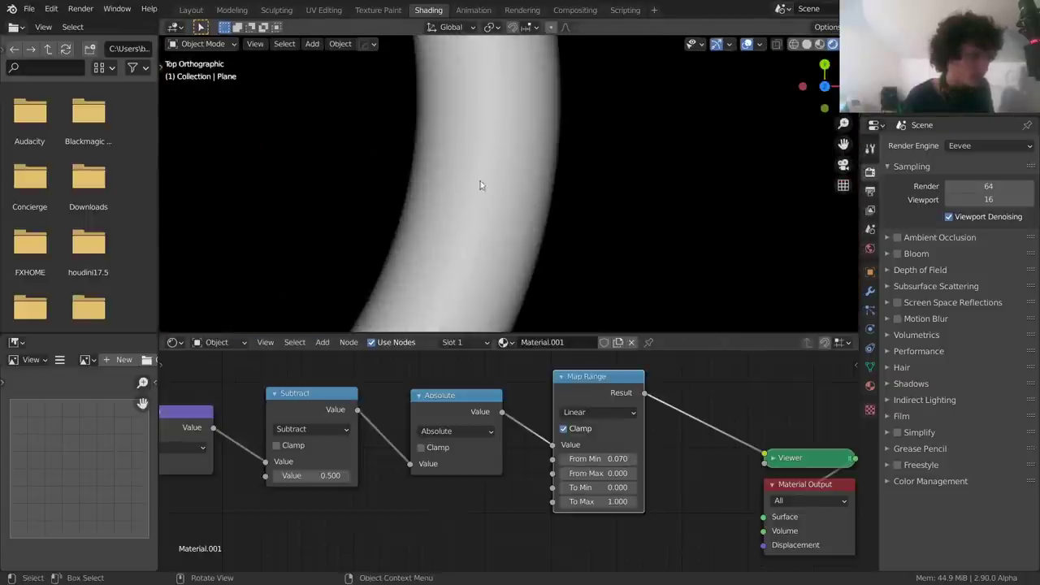
pyautogui.scroll(-8, 536, 191)
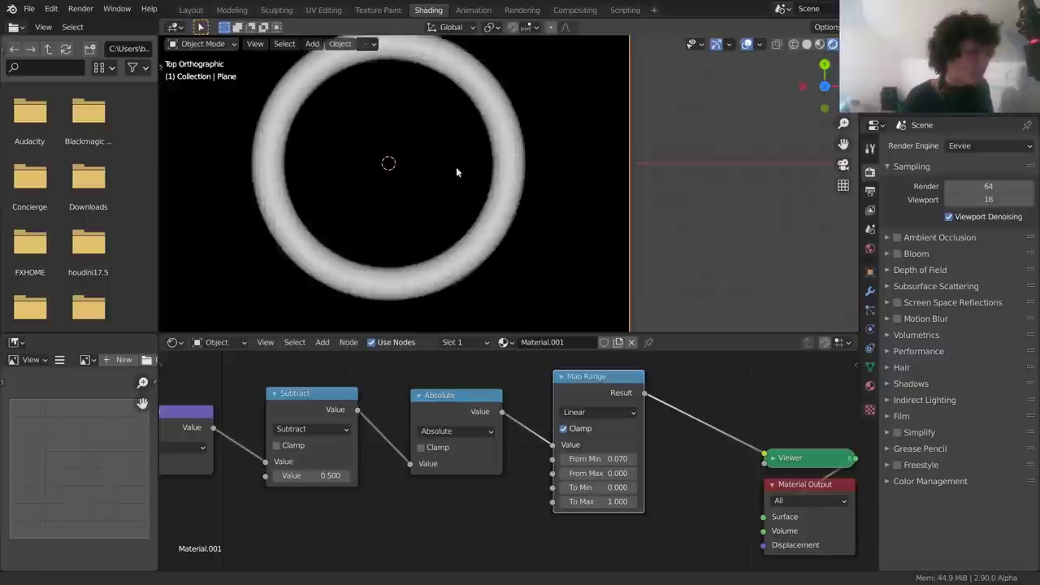
pyautogui.keyDown('shift'); pyautogui.moveTo(443, 170); pyautogui.dragTo(604, 207, button='middle'); pyautogui.keyUp('shift')
pyautogui.scroll(-1, 603, 208)
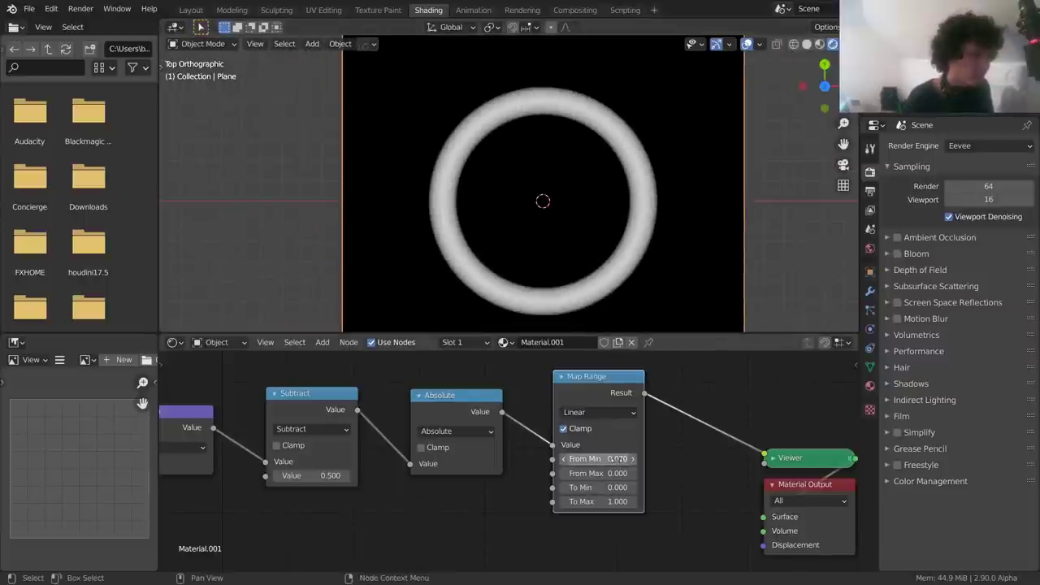
# Duplicate the Absolute node onto the link between Map Range and the Viewer and set the copy's operation to Power
pyautogui.moveTo(617, 459); pyautogui.dragTo(538, 459, button='middle')
pyautogui.click(402, 412)
pyautogui.hotkey('shift', 'd')
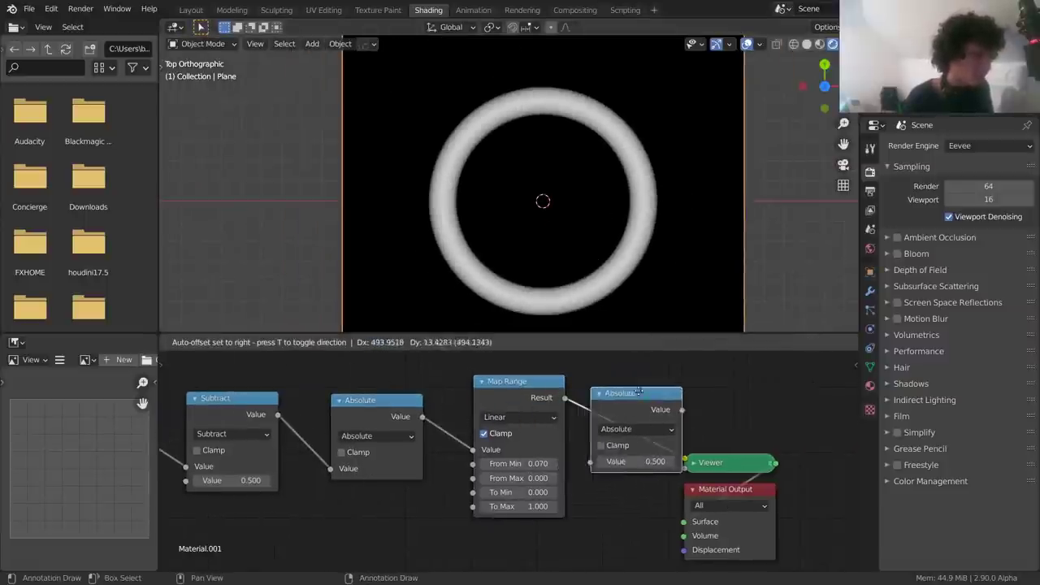
pyautogui.click(669, 393)
pyautogui.click(650, 428)
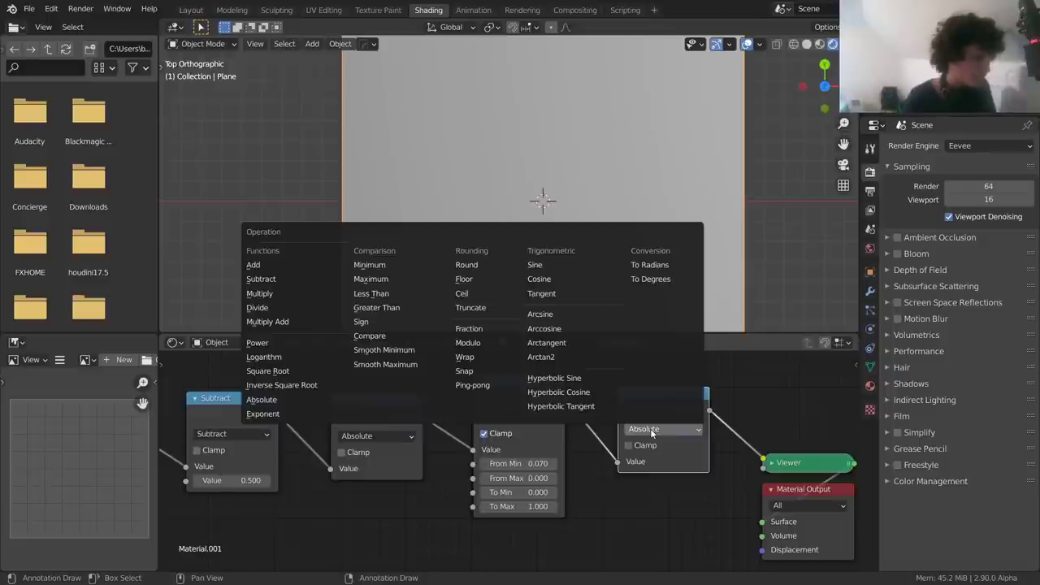
pyautogui.press('p')
# Try exponents of 1 and 6.500 on the Power node, and remove the node while keeping the link to the Viewer
pyautogui.doubleClick(665, 476)
pyautogui.write('1')
pyautogui.press('Return')
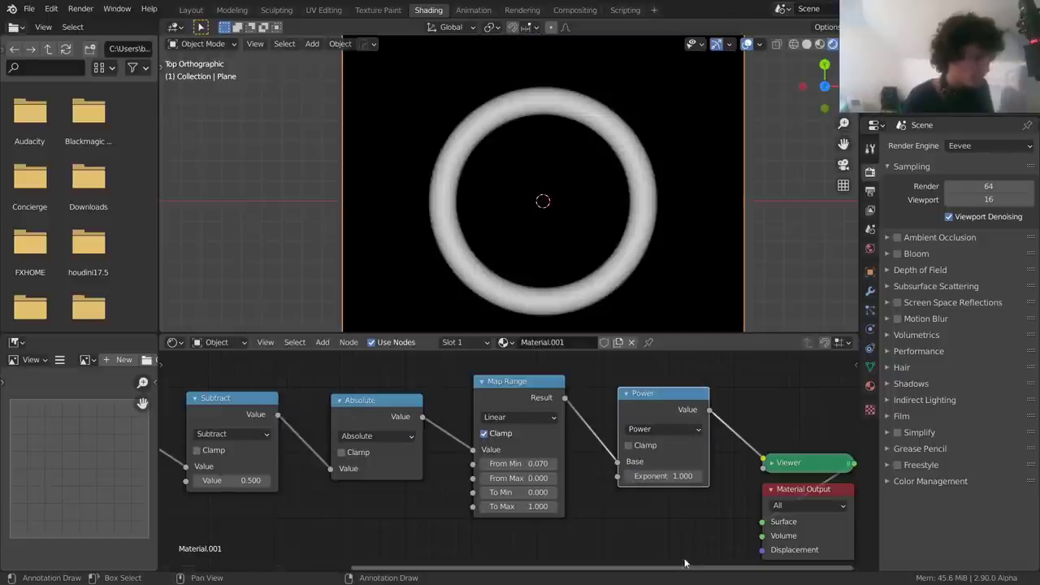
pyautogui.moveTo(670, 476); pyautogui.dragTo(704, 476)
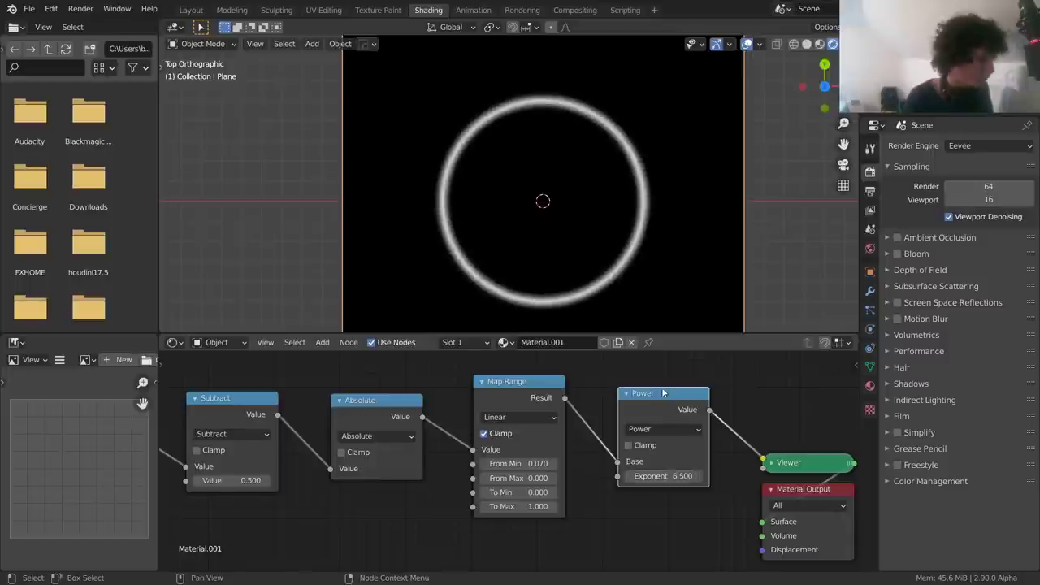
pyautogui.hotkey('ctrl', 'x')
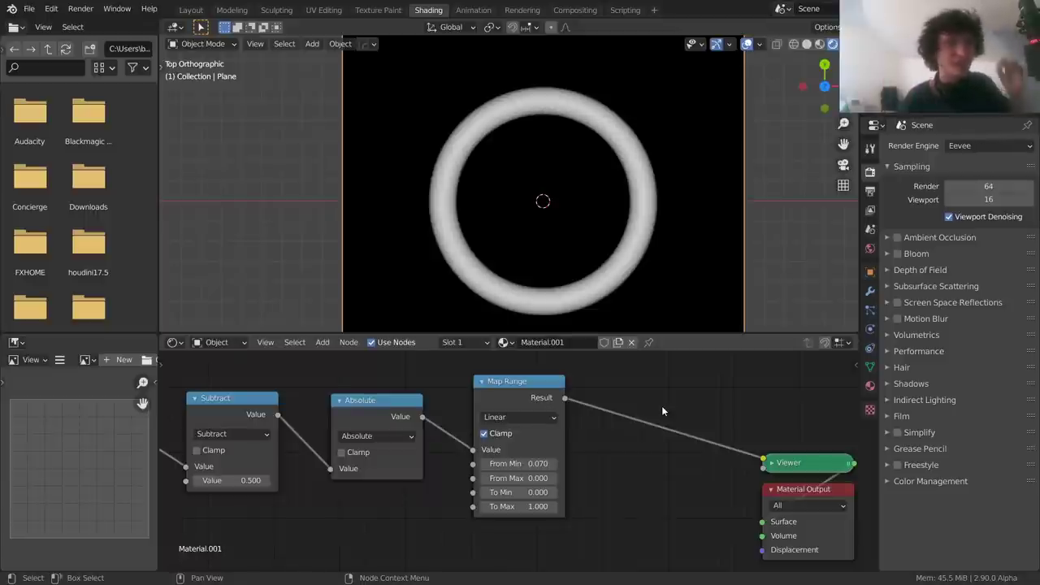
# Move the Texture Coordinate node farther from the Length node and add a Noise Texture node directly beneath it
pyautogui.scroll(-7, 477, 382)
pyautogui.moveTo(182, 449); pyautogui.dragTo(496, 428, button='middle')
pyautogui.moveTo(496, 427); pyautogui.dragTo(293, 416)
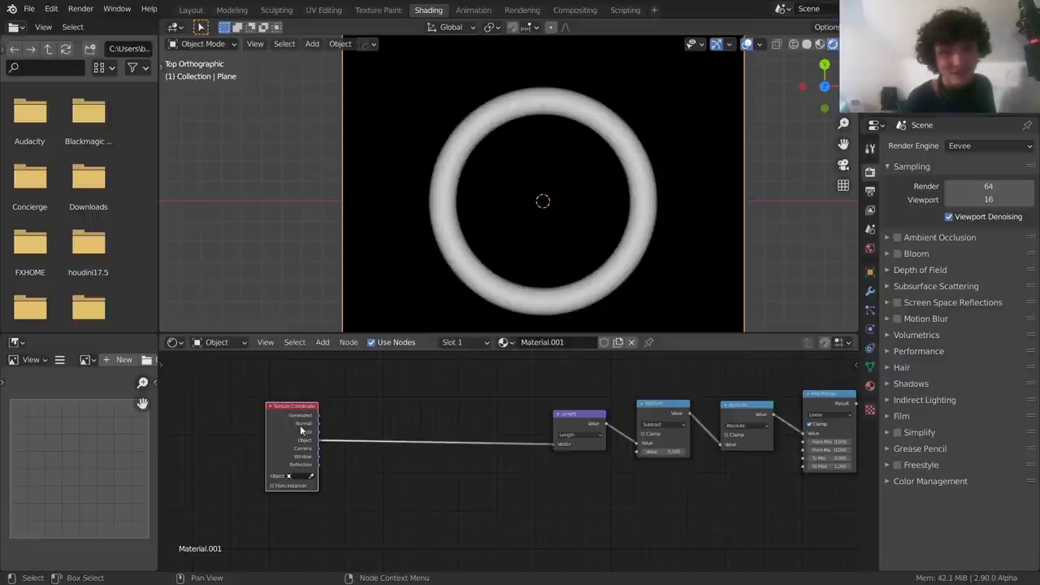
pyautogui.scroll(2, 390, 442)
pyautogui.keyDown('ctrl'); pyautogui.scroll(4, 390, 442); pyautogui.keyUp('ctrl')
pyautogui.hotkey('shift', 'a')
pyautogui.click(458, 367)
pyautogui.write('noise')
pyautogui.press('Return')
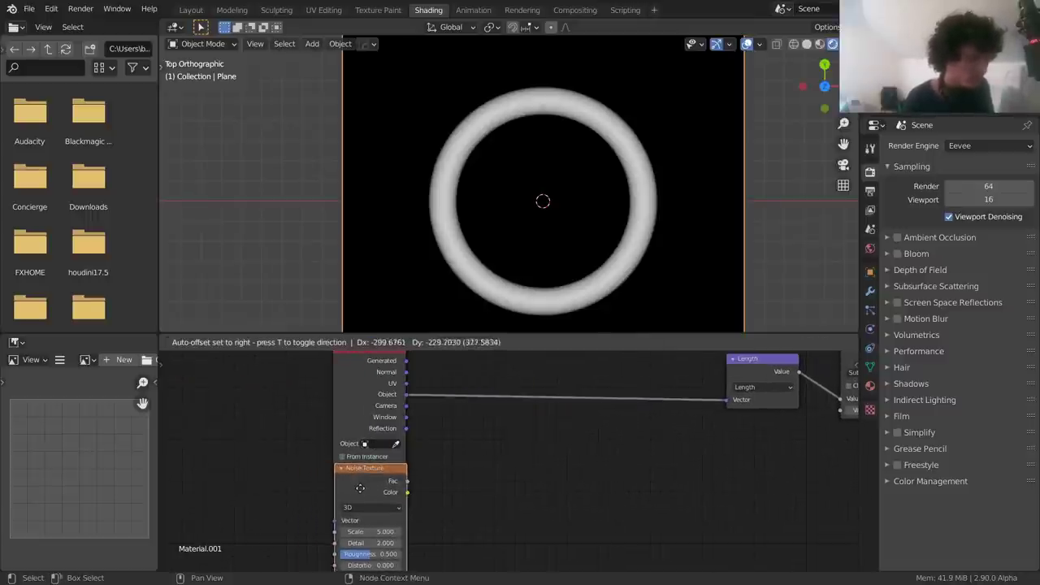
pyautogui.click(360, 487)
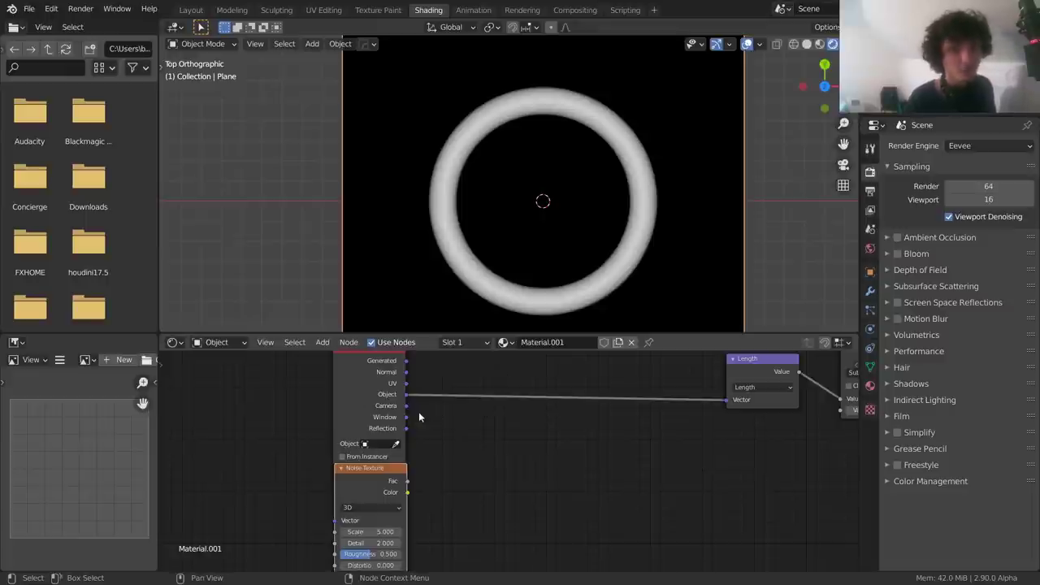
pyautogui.moveTo(666, 370); pyautogui.dragTo(329, 432, button='middle')
pyautogui.scroll(-2, 333, 447)
pyautogui.moveTo(364, 525); pyautogui.dragTo(825, 386)
pyautogui.click(698, 382)
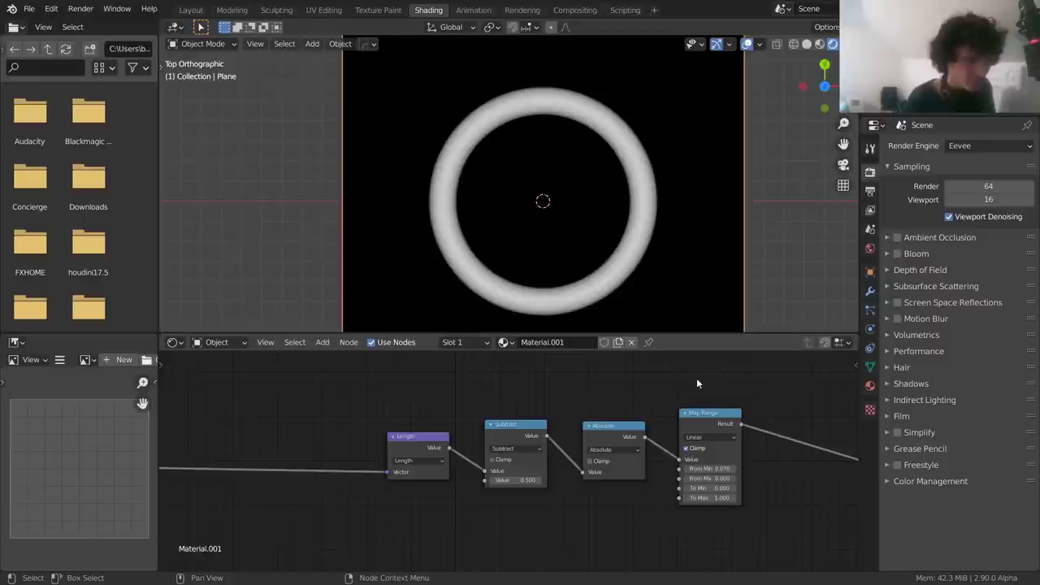
# Duplicate the Length node onto the link between Texture Coordinate and Length and set the copy's operation to Add
pyautogui.moveTo(383, 428); pyautogui.dragTo(609, 388, button='middle')
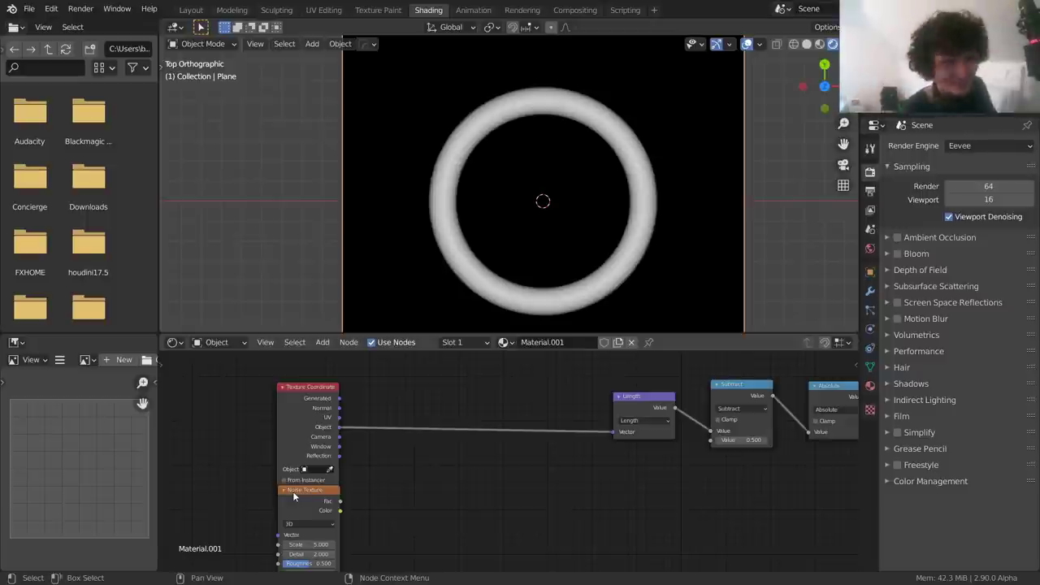
pyautogui.click(627, 400)
pyautogui.hotkey('shift', 'd')
pyautogui.click(431, 402)
pyautogui.click(452, 416)
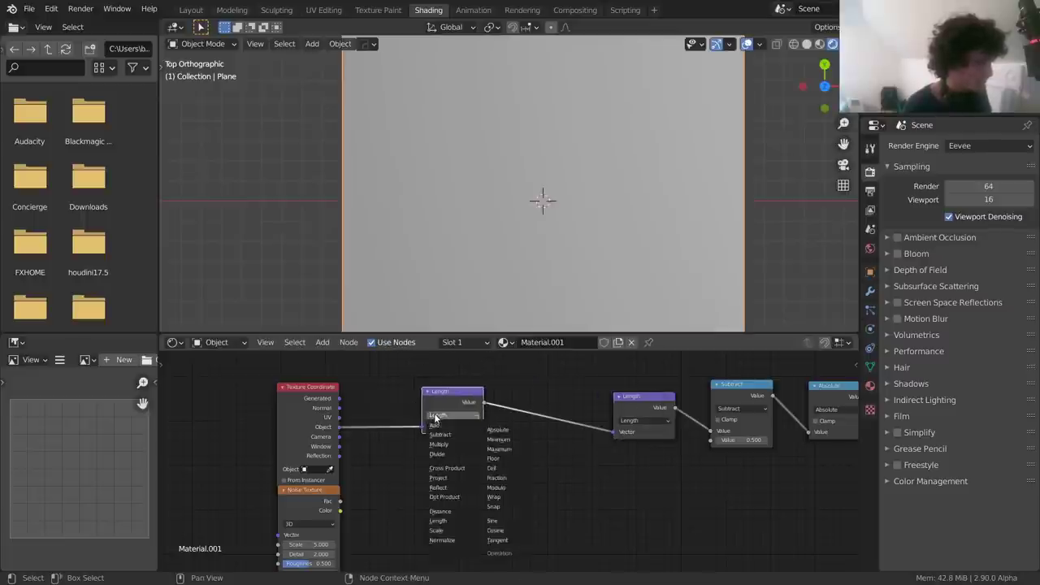
pyautogui.click(443, 431)
# Connect the Noise Texture's Fac to the Add node's second vector and the Add result to the Length node
pyautogui.moveTo(340, 504); pyautogui.dragTo(423, 436)
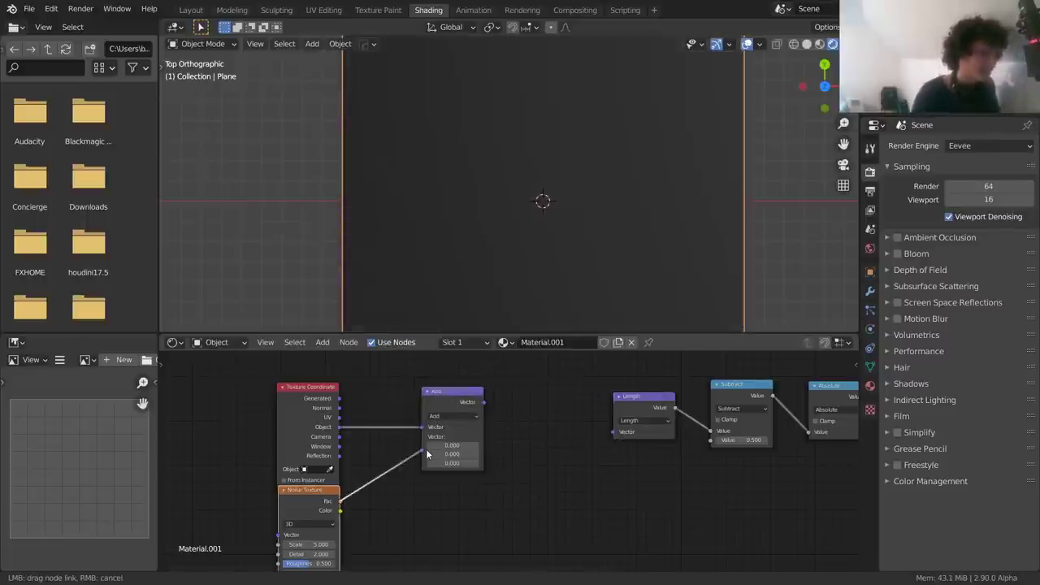
pyautogui.moveTo(484, 402); pyautogui.dragTo(616, 432)
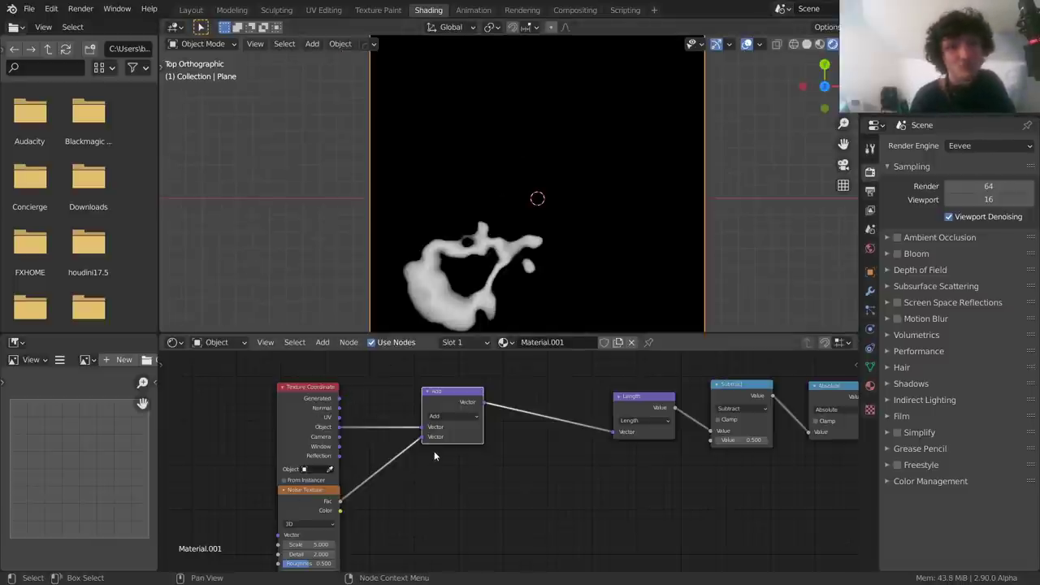
pyautogui.scroll(-1, 528, 220)
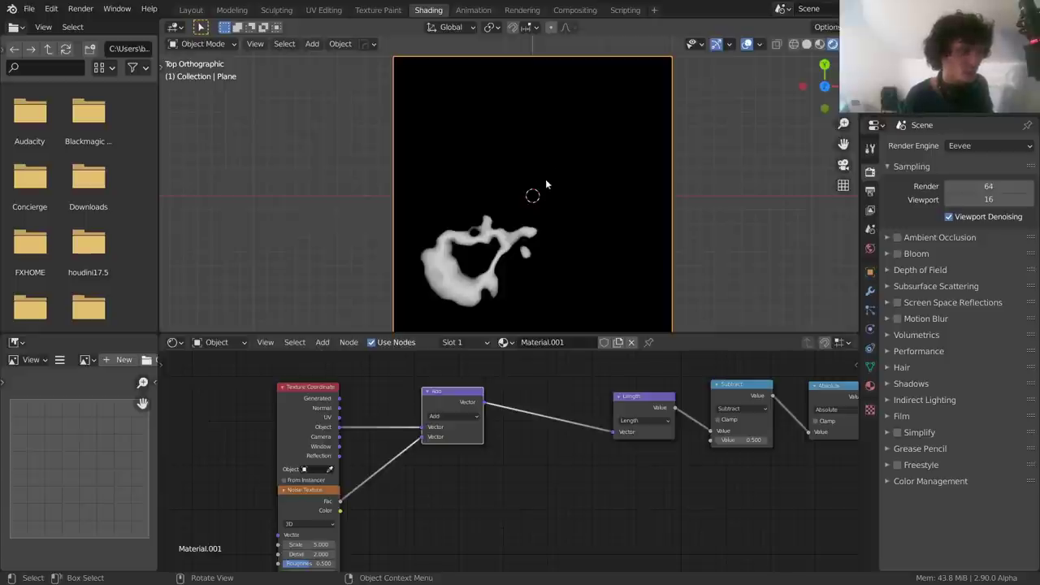
# Duplicate the Add node onto its link to Length, and make the copy subtract 0.5 from all three vector components
pyautogui.scroll(2, 510, 459)
pyautogui.hotkey('shift', 'd')
pyautogui.click(553, 377)
pyautogui.click(549, 403)
pyautogui.click(551, 360)
pyautogui.moveTo(562, 440); pyautogui.dragTo(563, 463)
pyautogui.write('0.5')
pyautogui.press('Return')
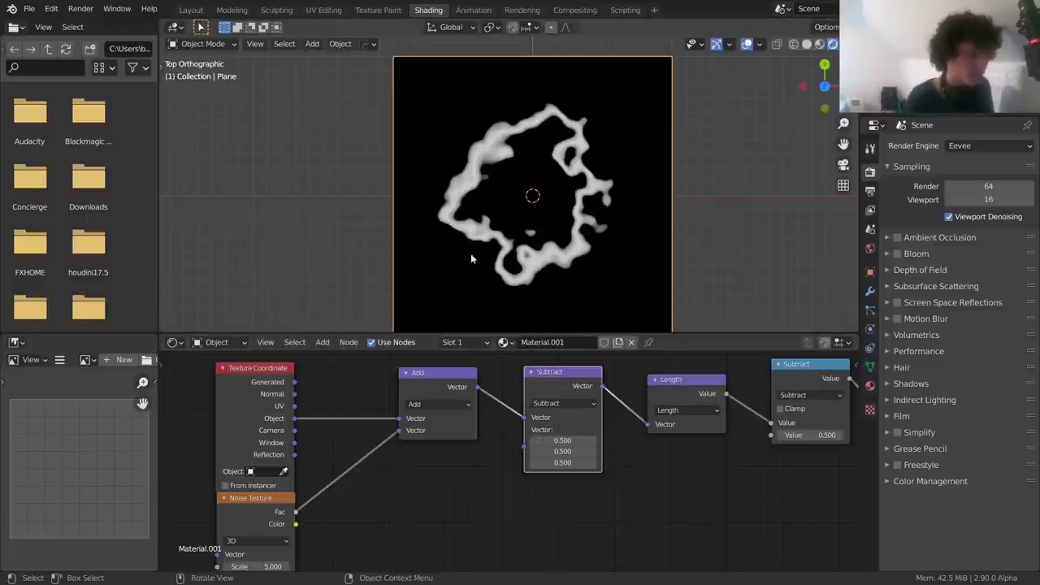
# Place a copy of the vector Subtract node below the Add node and set its operation to Scale
pyautogui.moveTo(329, 497); pyautogui.dragTo(494, 351, button='middle')
pyautogui.moveTo(437, 421); pyautogui.dragTo(517, 422)
pyautogui.moveTo(593, 383); pyautogui.dragTo(451, 560, button='middle')
pyautogui.hotkey('shift', 'd')
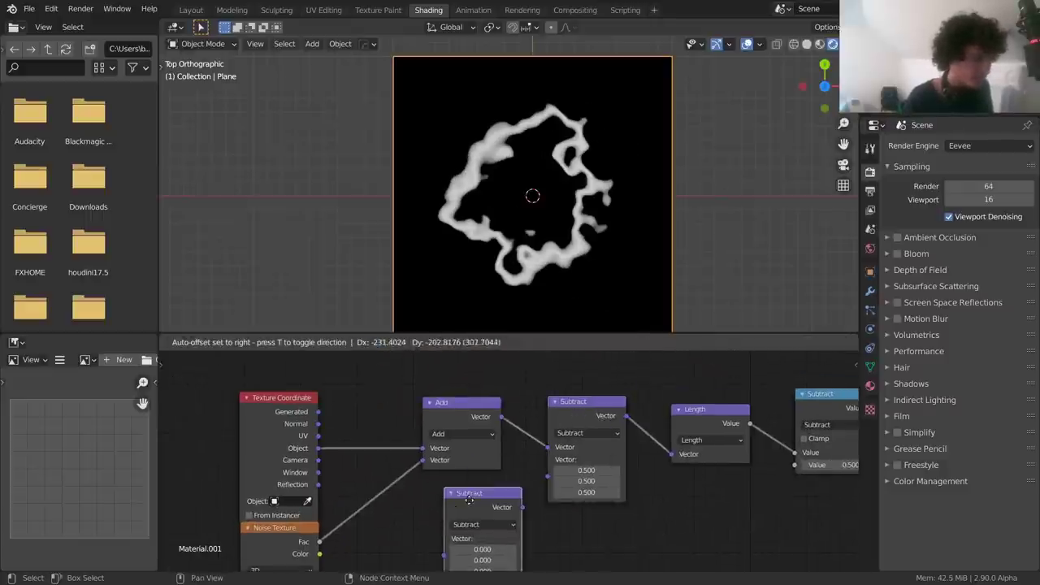
pyautogui.click(466, 496)
pyautogui.moveTo(466, 496); pyautogui.dragTo(491, 437, button='middle')
pyautogui.click(493, 465)
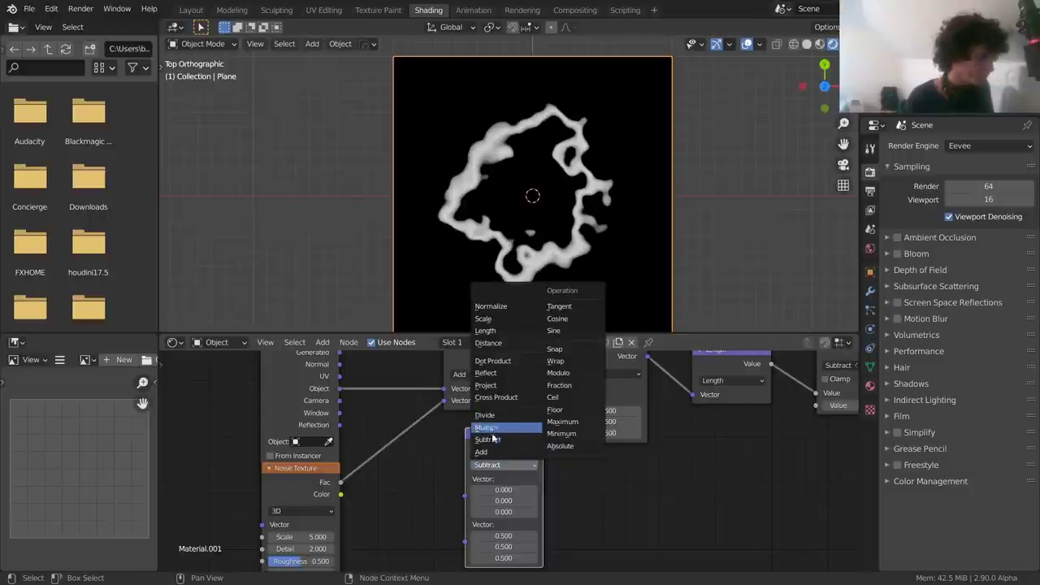
pyautogui.click(483, 318)
# Connect the Scale node to the Subtract node's second vector and set all three of its own vector components to 0.5
pyautogui.moveTo(543, 448); pyautogui.dragTo(569, 400)
pyautogui.moveTo(504, 490); pyautogui.dragTo(506, 511)
pyautogui.write('0.5')
pyautogui.press('Return')
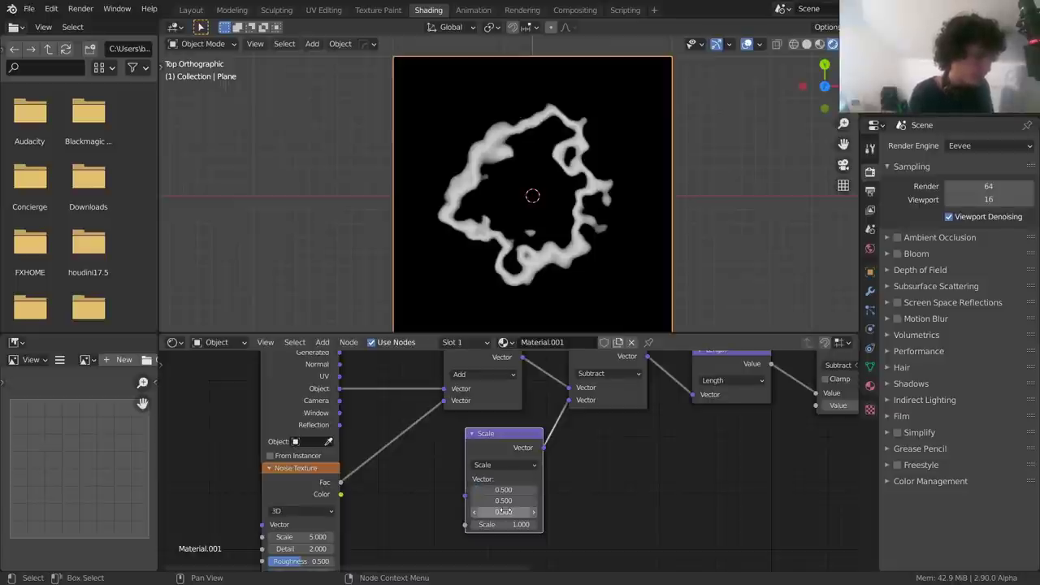
# Duplicate the Scale node onto the link between Noise Texture and Add, and move the original Scale node aside
pyautogui.hotkey('shift', 'd')
pyautogui.click(415, 427)
pyautogui.moveTo(498, 439); pyautogui.dragTo(555, 454)
# Add a Value node beneath the Scale nodes and connect it to the Scale input of both
pyautogui.hotkey('shift', 'a')
pyautogui.click(481, 395)
pyautogui.write('val')
pyautogui.press('Return')
pyautogui.click(394, 551)
pyautogui.rightClick(411, 491)
pyautogui.press('Escape')
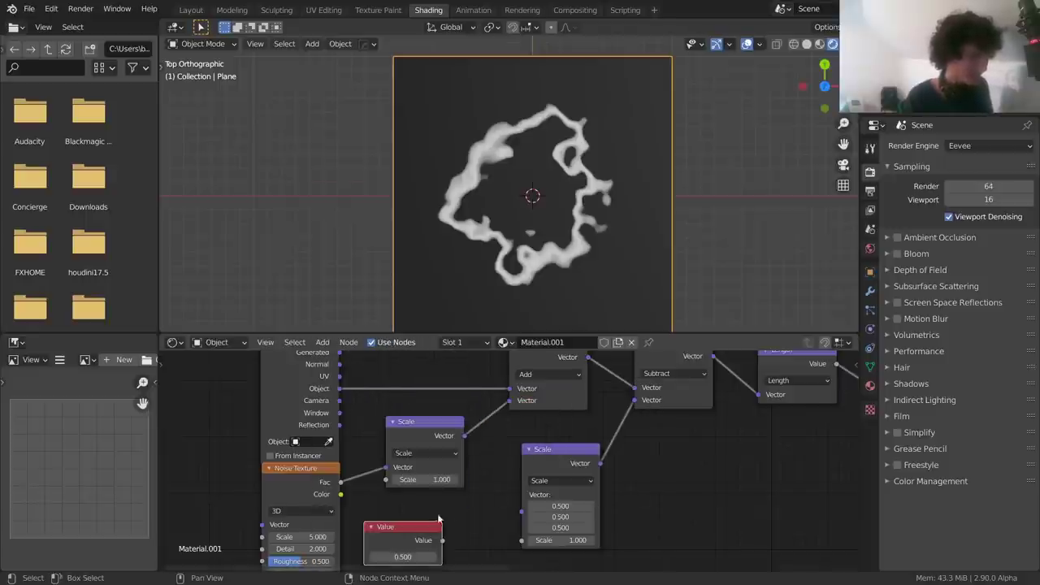
pyautogui.keyDown('alt'); pyautogui.moveTo(416, 530); pyautogui.dragTo(546, 508, button='right'); pyautogui.keyUp('alt')
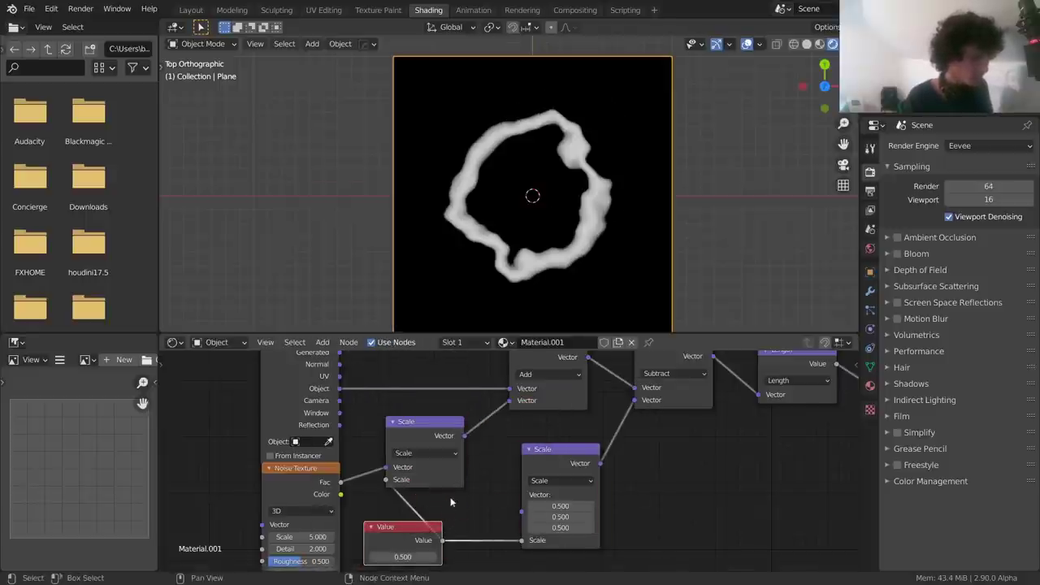
# Set the Value node to 0.210 and move the Noise Texture node slightly away from its neighbours
pyautogui.scroll(-2, 449, 509)
pyautogui.scroll(1, 430, 457)
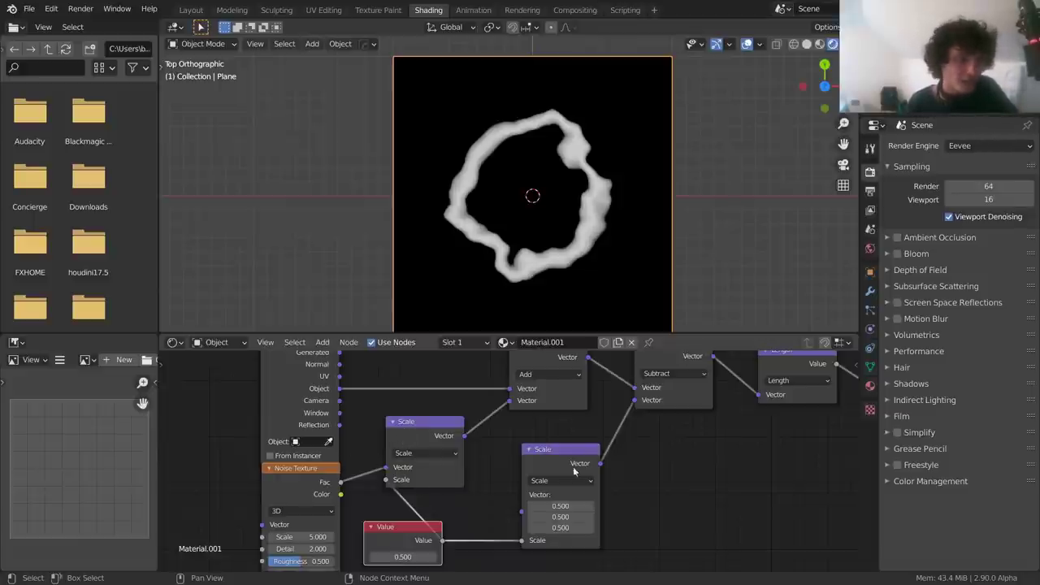
pyautogui.scroll(-2, 570, 472)
pyautogui.scroll(2, 448, 520)
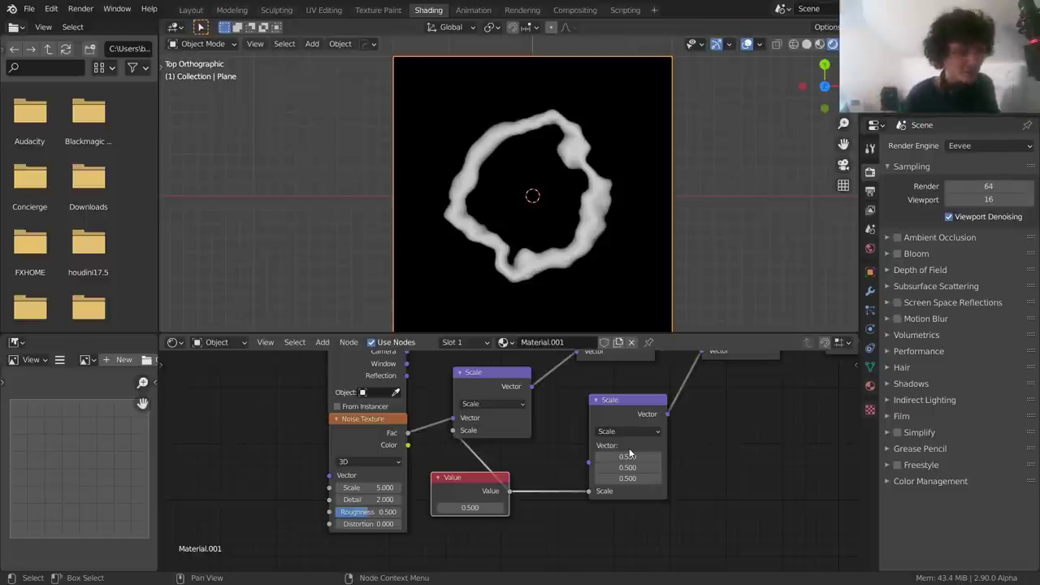
pyautogui.press('Return')
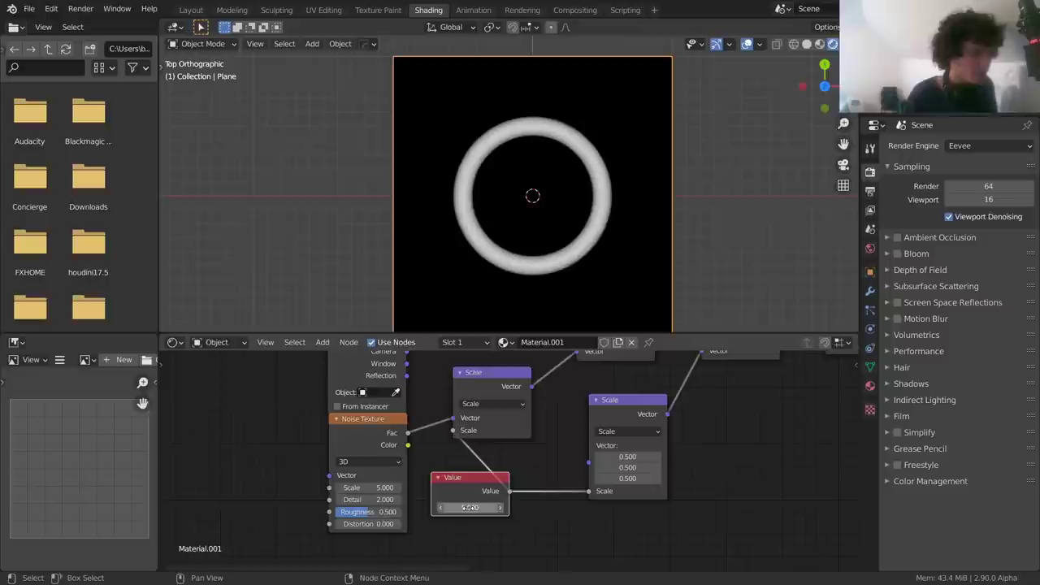
pyautogui.moveTo(474, 508)
pyautogui.mouseDown()
pyautogui.moveTo(505, 508)
pyautogui.moveTo(481, 508)
pyautogui.moveTo(493, 508)
pyautogui.mouseUp()
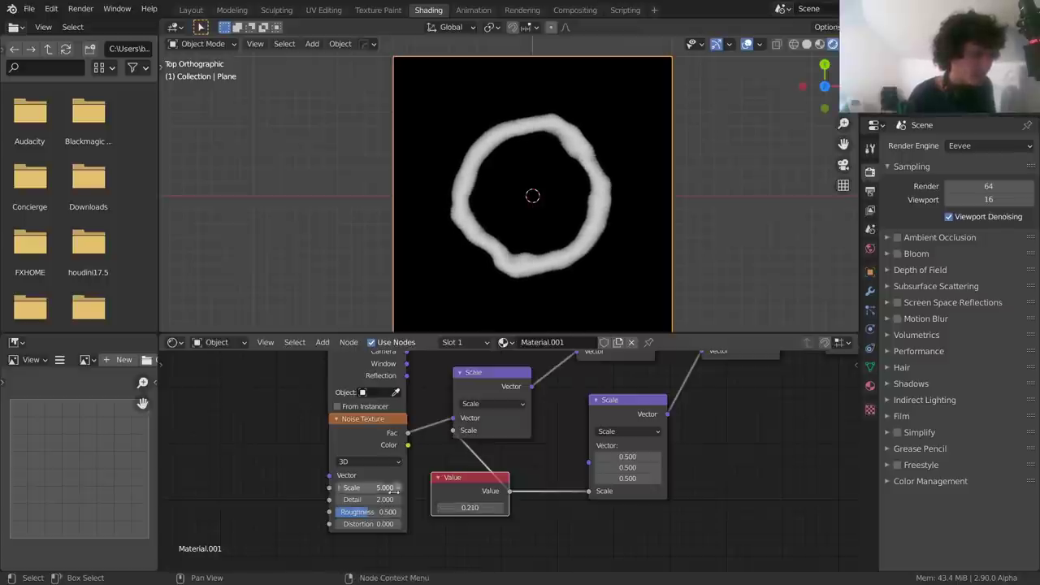
pyautogui.moveTo(362, 423); pyautogui.dragTo(356, 435)
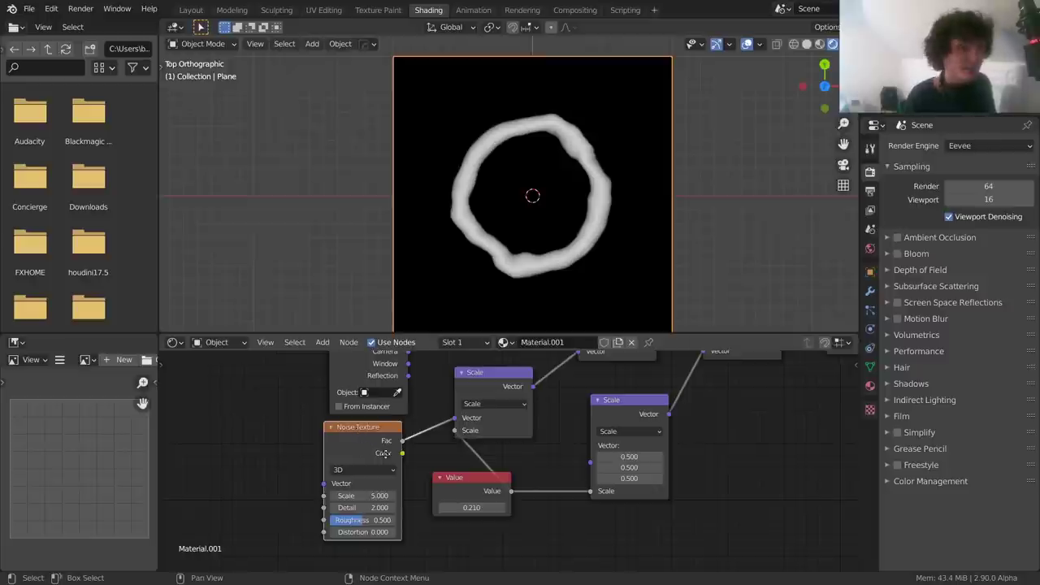
# Try a different Scale on the Noise Texture node and undo the change
pyautogui.moveTo(382, 459); pyautogui.dragTo(465, 445, button='middle')
pyautogui.moveTo(521, 473); pyautogui.dragTo(544, 473)
pyautogui.hotkey('ctrl', 'z')
pyautogui.scroll(3, 457, 489)
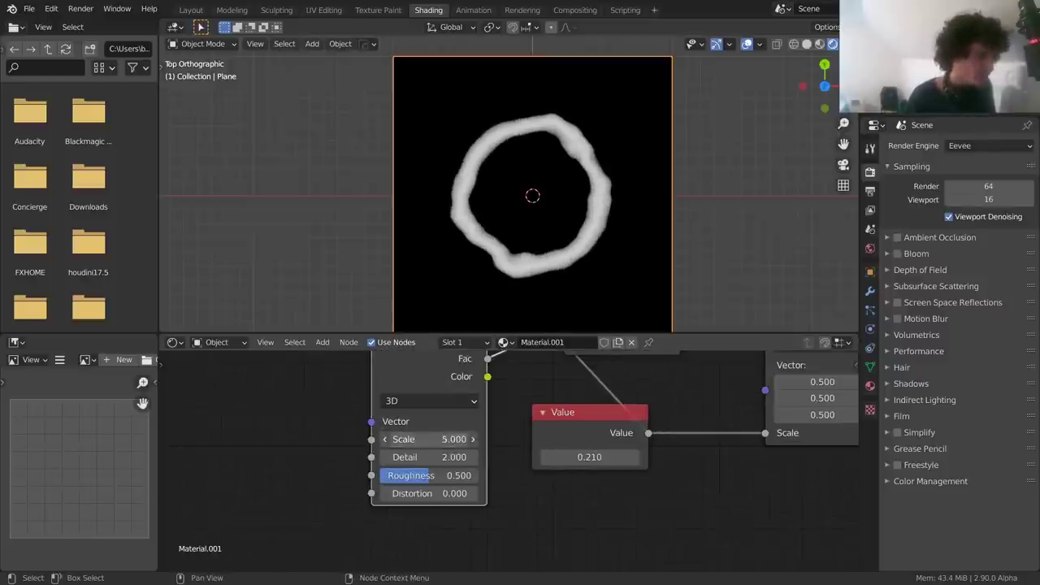
pyautogui.moveTo(443, 439); pyautogui.dragTo(480, 439)
pyautogui.hotkey('ctrl', 'z')
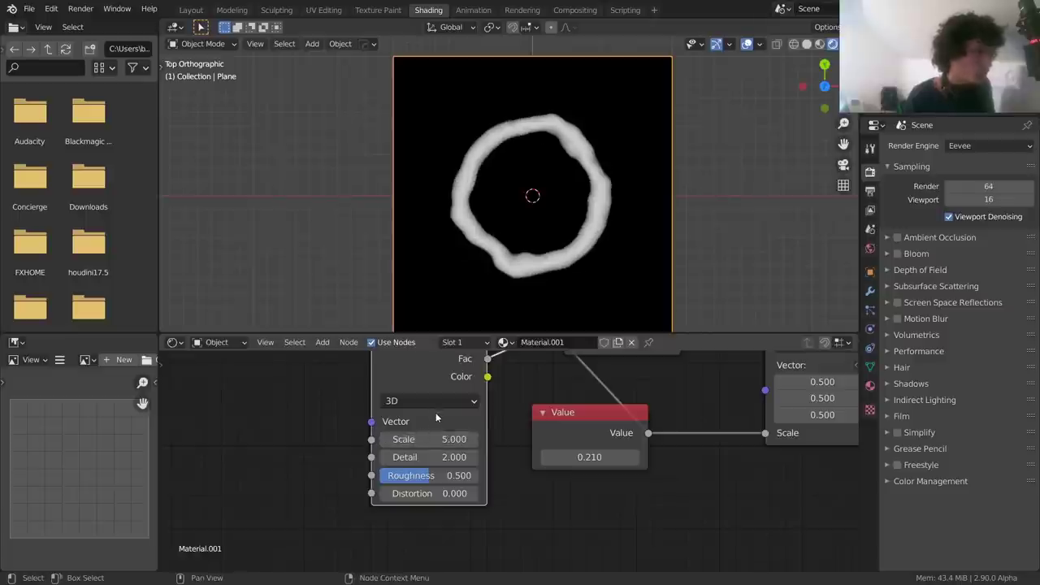
# Switch the Noise Texture to 4D and drive its W value with the expression #frame
pyautogui.click(435, 401)
pyautogui.click(430, 476)
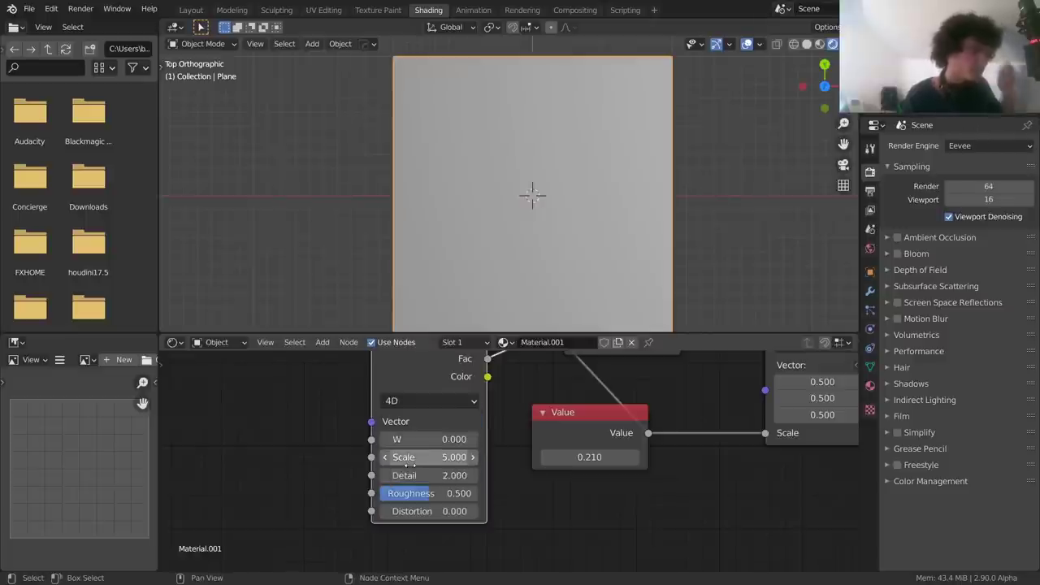
pyautogui.scroll(-1, 624, 260)
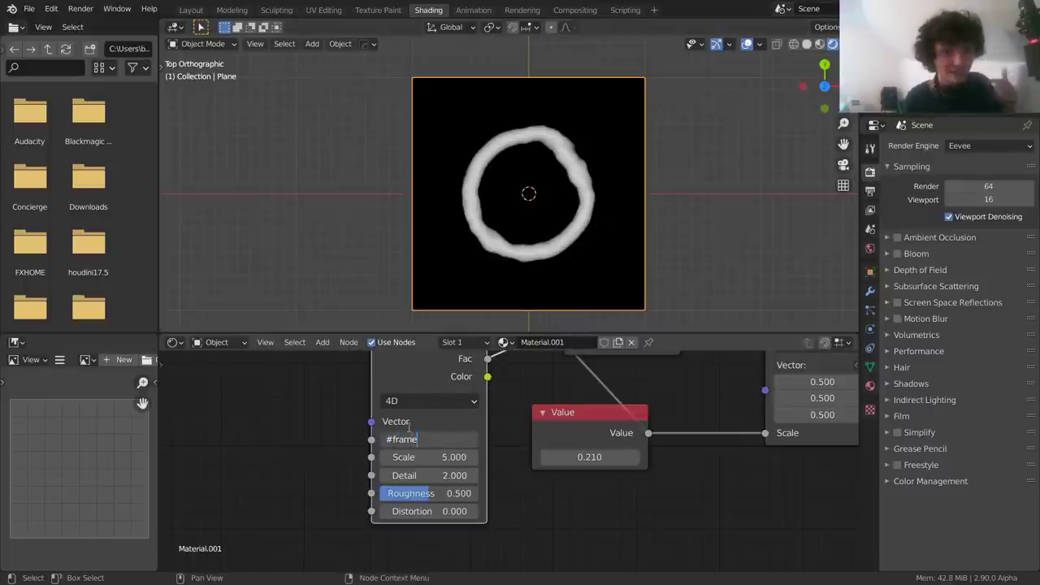
pyautogui.press('Return')
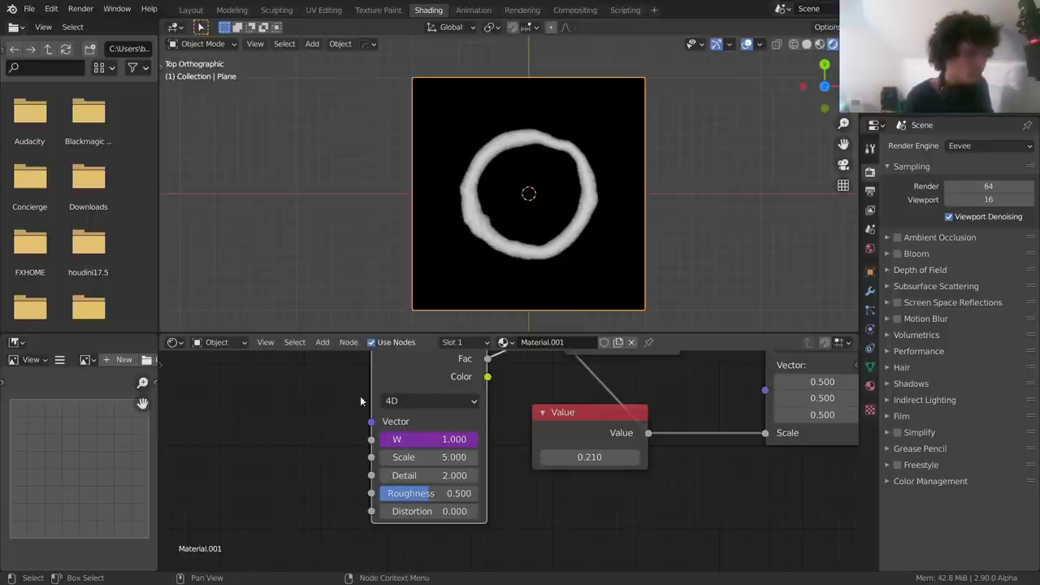
# Step through the first frames, play the animation to check how fast the ring distortion changes, and return to the start
pyautogui.scroll(1, 410, 436)
pyautogui.press('Right')
pyautogui.press('Right')
pyautogui.press('Right')
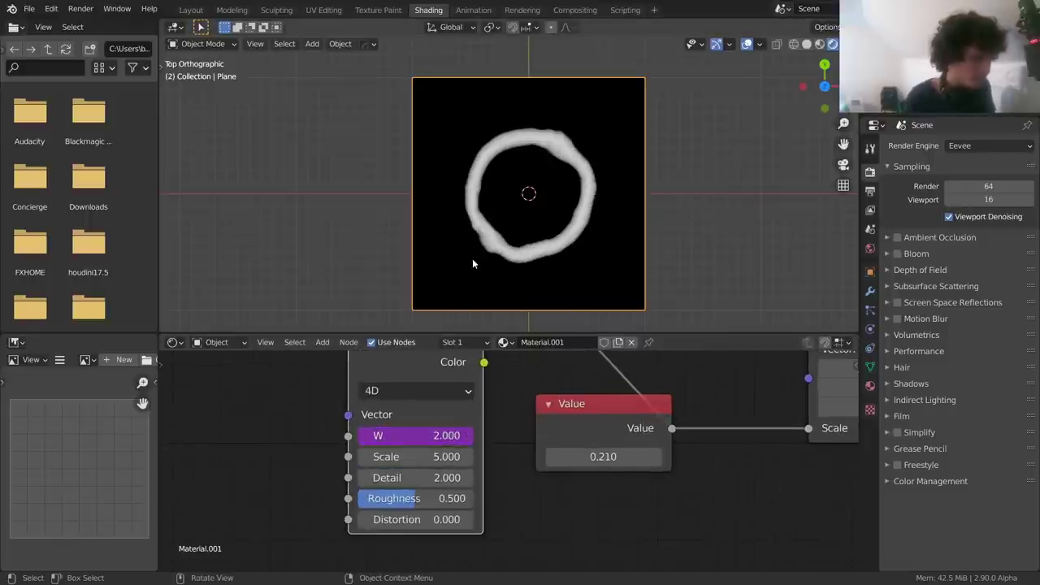
pyautogui.press('Right')
pyautogui.press('Right')
pyautogui.press('Right')
pyautogui.press('Right')
pyautogui.press('Right')
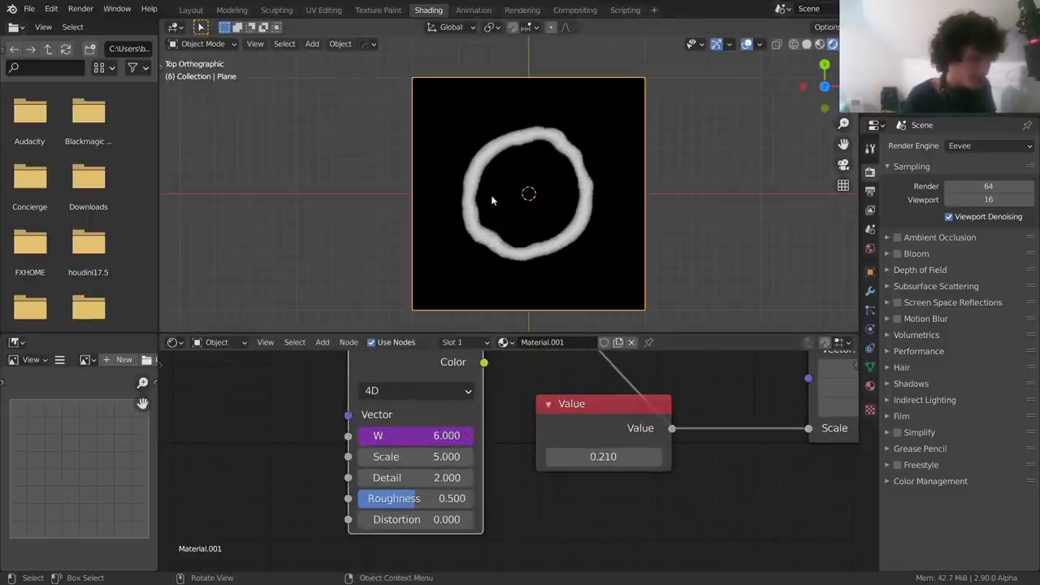
pyautogui.press('space')
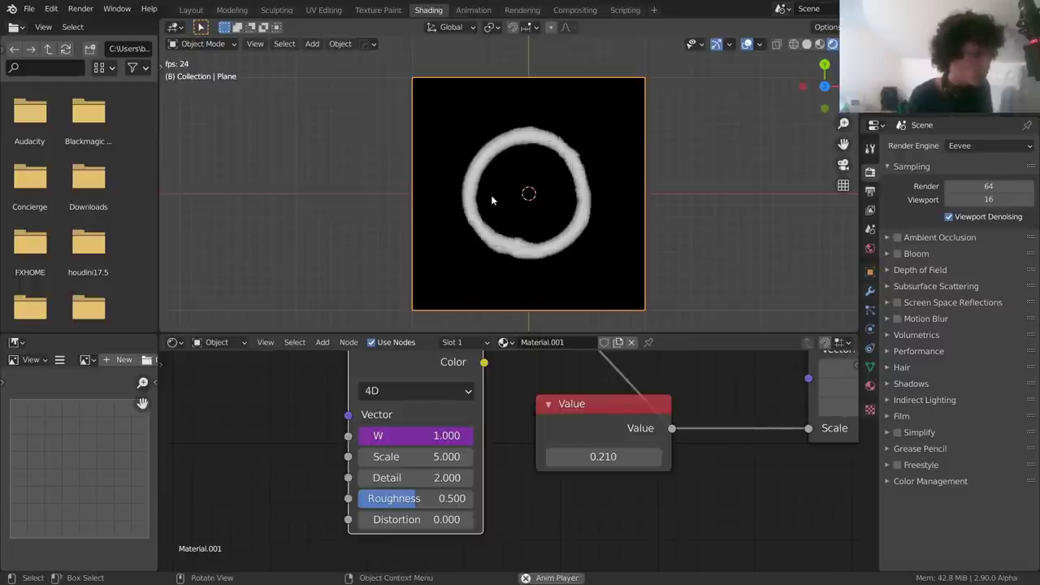
pyautogui.press('space')
pyautogui.hotkey('shift', 'Left')
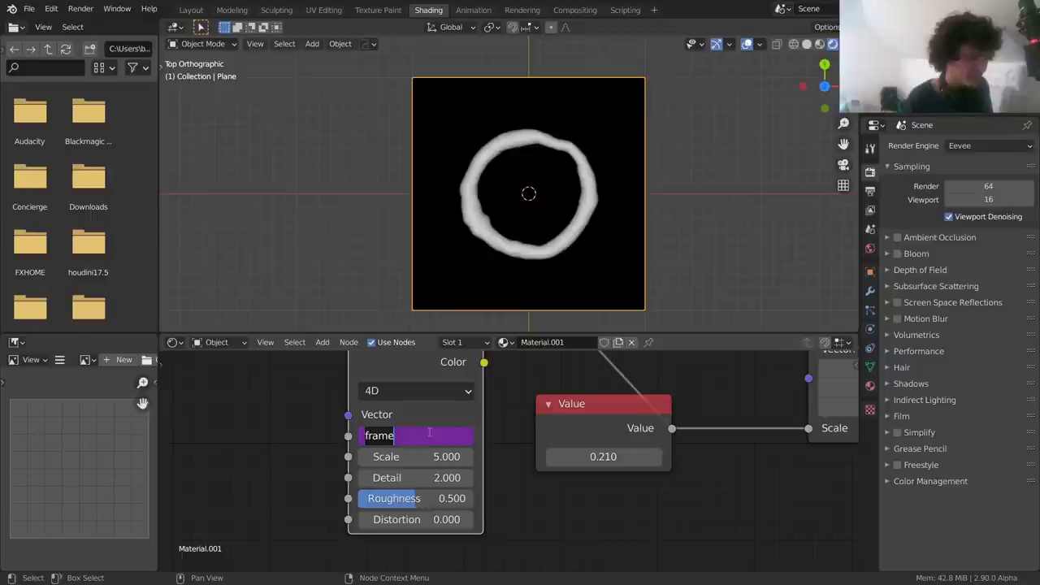
# Slow the W driver by trying frame/10 with a playback, and set the expression to frame/60
pyautogui.write('10')
pyautogui.press('Return')
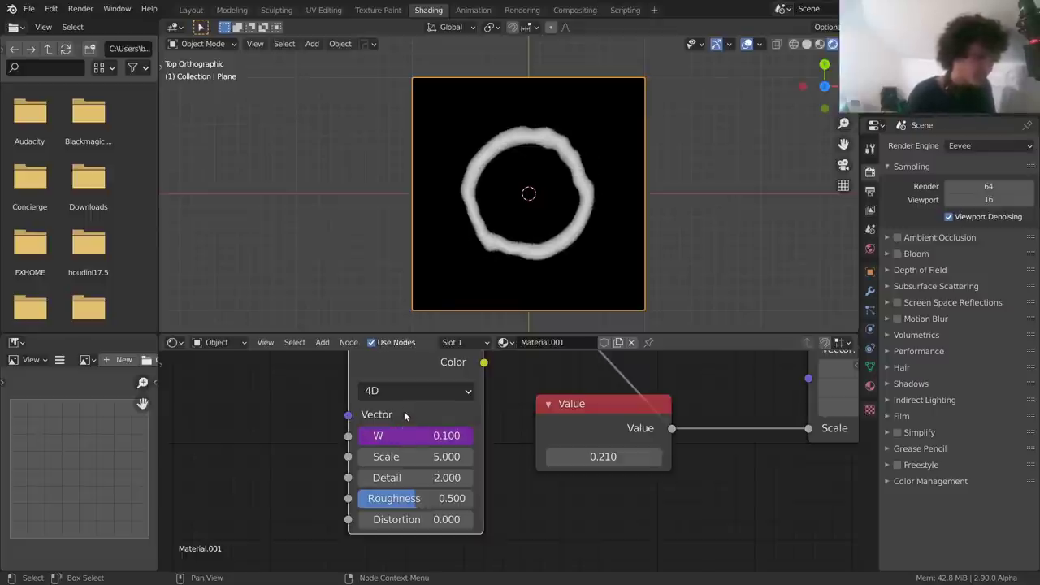
pyautogui.press('space')
pyautogui.press('space')
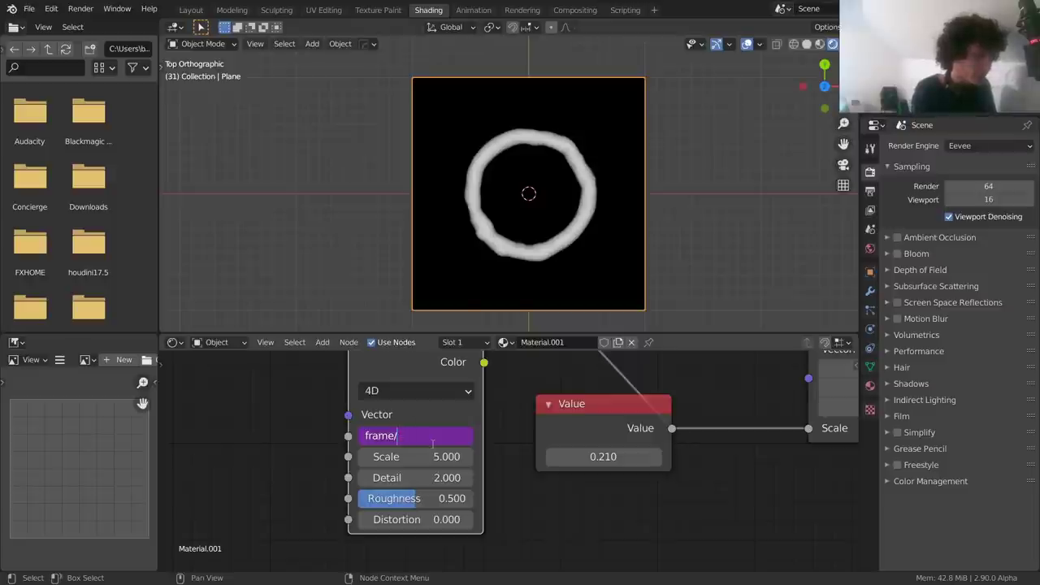
pyautogui.write('60')
pyautogui.press('Return')
# Try an output frame rate of 30 fps and play the animation
pyautogui.click(871, 191)
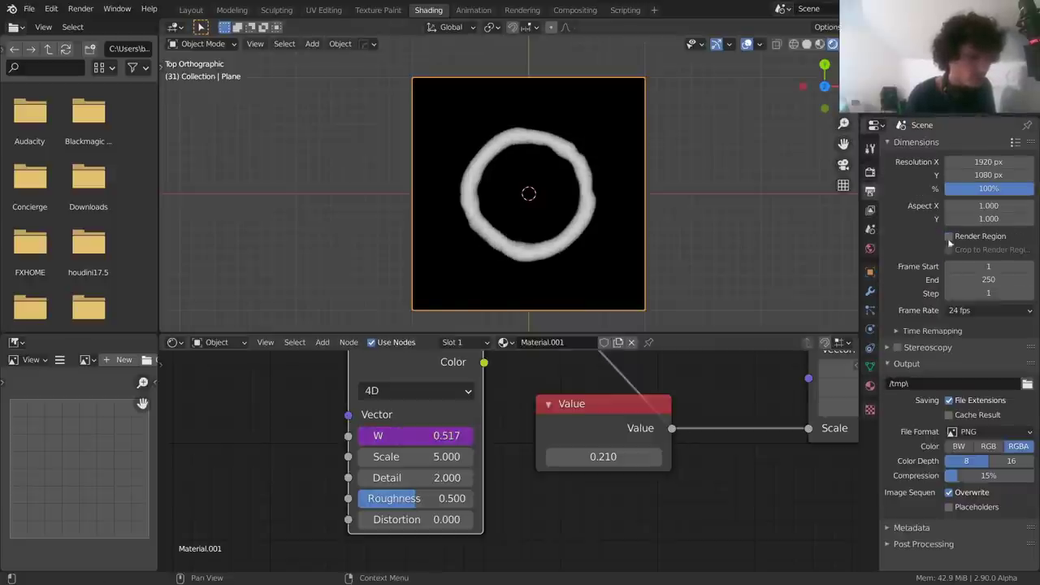
pyautogui.click(967, 310)
pyautogui.click(979, 381)
pyautogui.press('space')
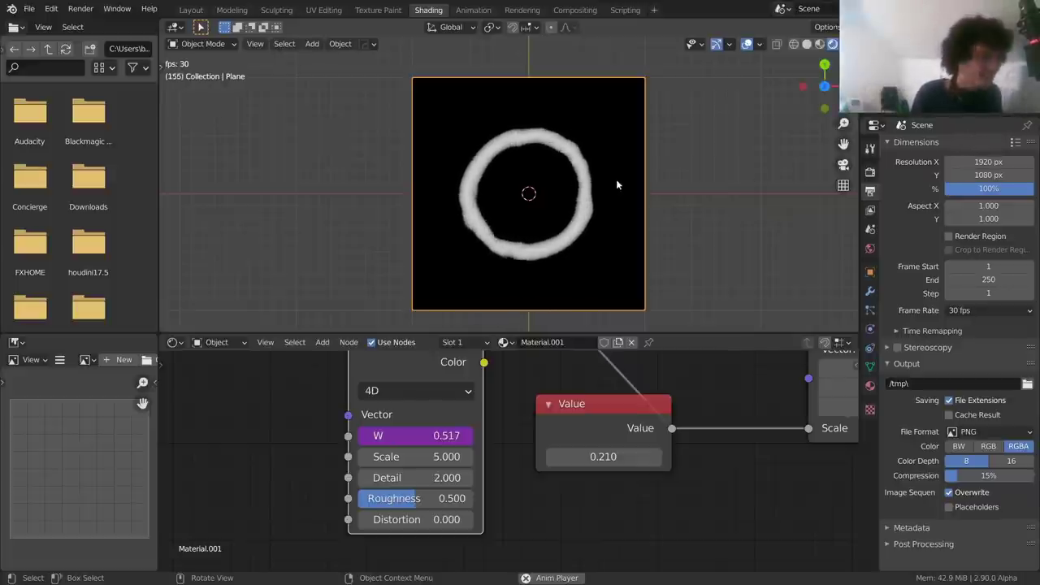
pyautogui.press('space')
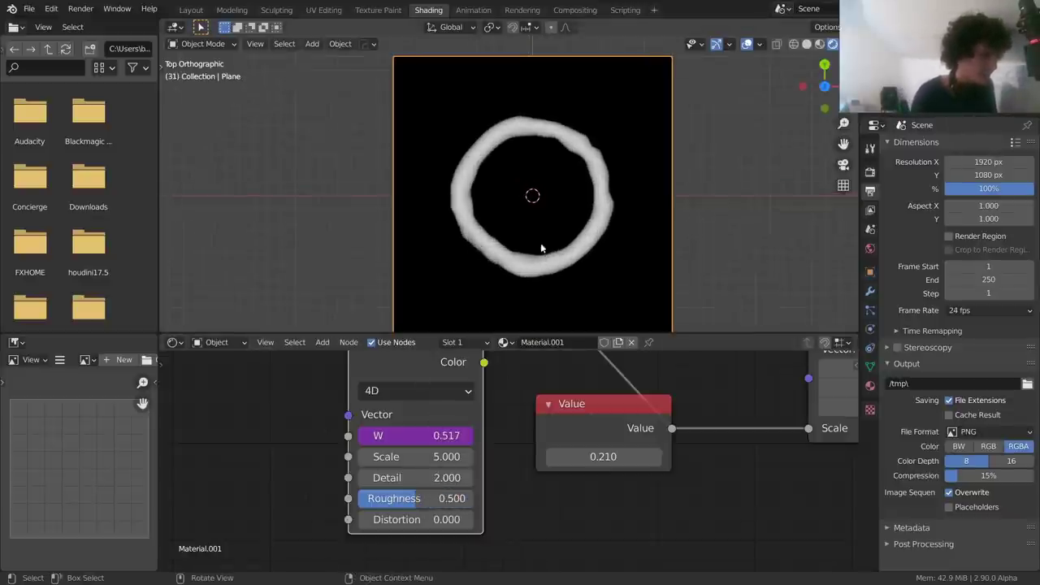
# Set the Noise Texture's Detail to 16 and Roughness to 0.780, and play the animation with the ring in close-up
pyautogui.moveTo(425, 497); pyautogui.dragTo(459, 498)
pyautogui.scroll(8, 521, 169)
pyautogui.scroll(-5, 512, 186)
pyautogui.press('space')
pyautogui.keyDown('shift'); pyautogui.moveTo(490, 227); pyautogui.dragTo(516, 166, button='middle'); pyautogui.keyUp('shift')
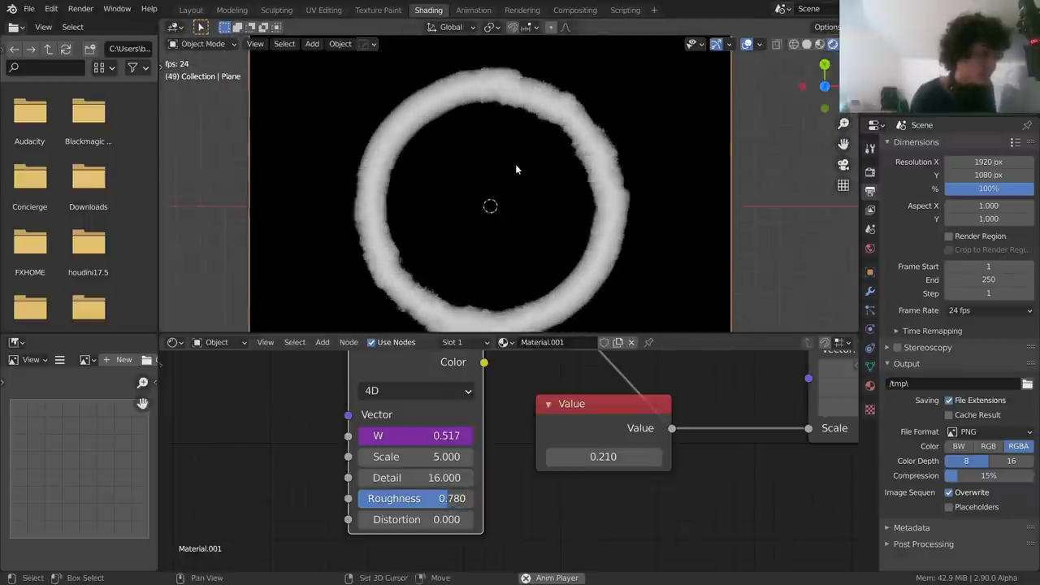
# Move the Noise Texture away from the Scale node and insert a Vector Rotate node on its Fac link
pyautogui.scroll(-2, 516, 166)
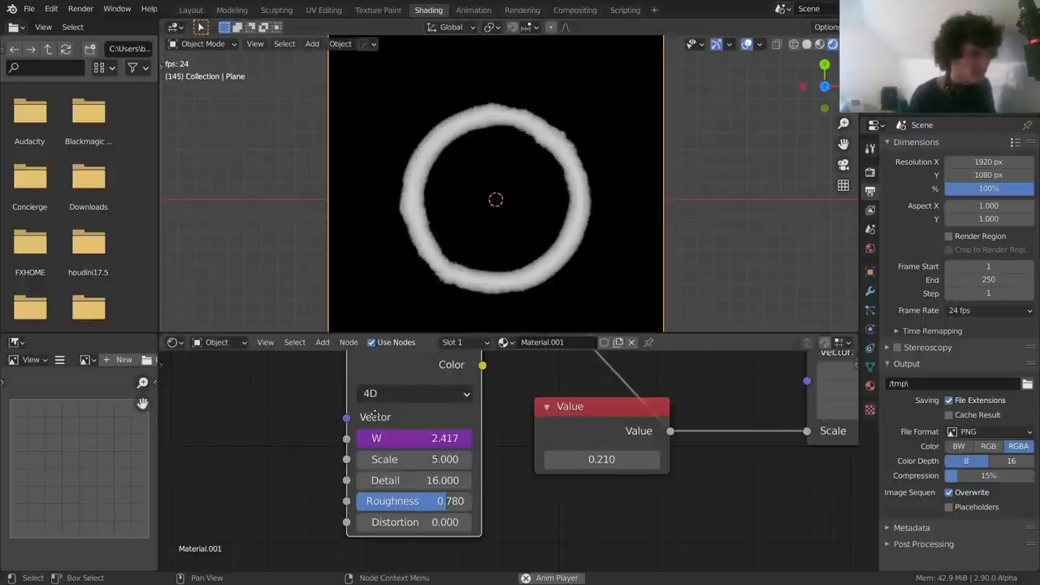
pyautogui.moveTo(389, 354); pyautogui.dragTo(449, 418, button='middle')
pyautogui.moveTo(449, 419); pyautogui.dragTo(230, 424)
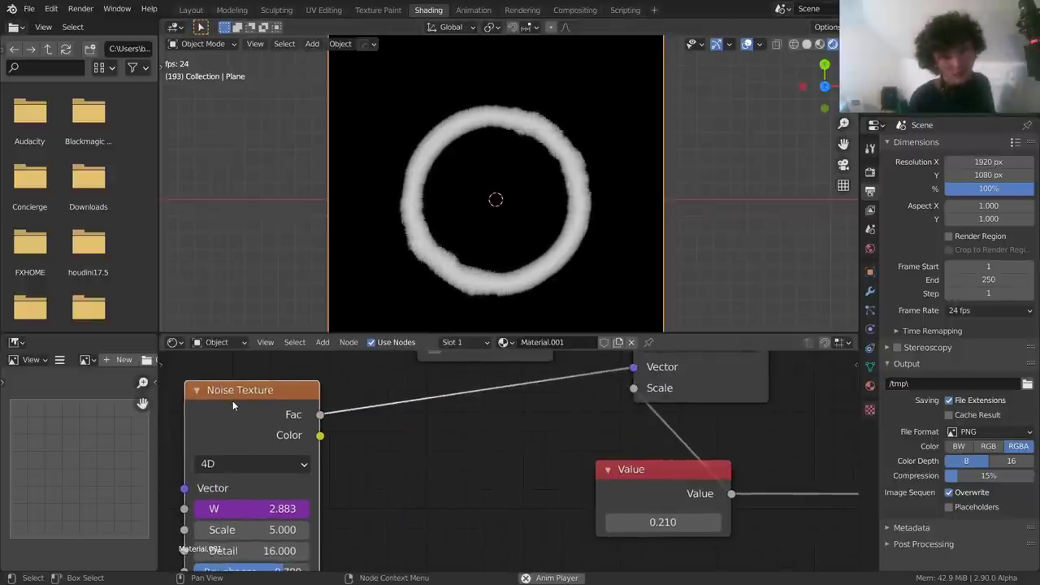
pyautogui.hotkey('shift', 'a')
pyautogui.click(379, 383)
pyautogui.write('rotat')
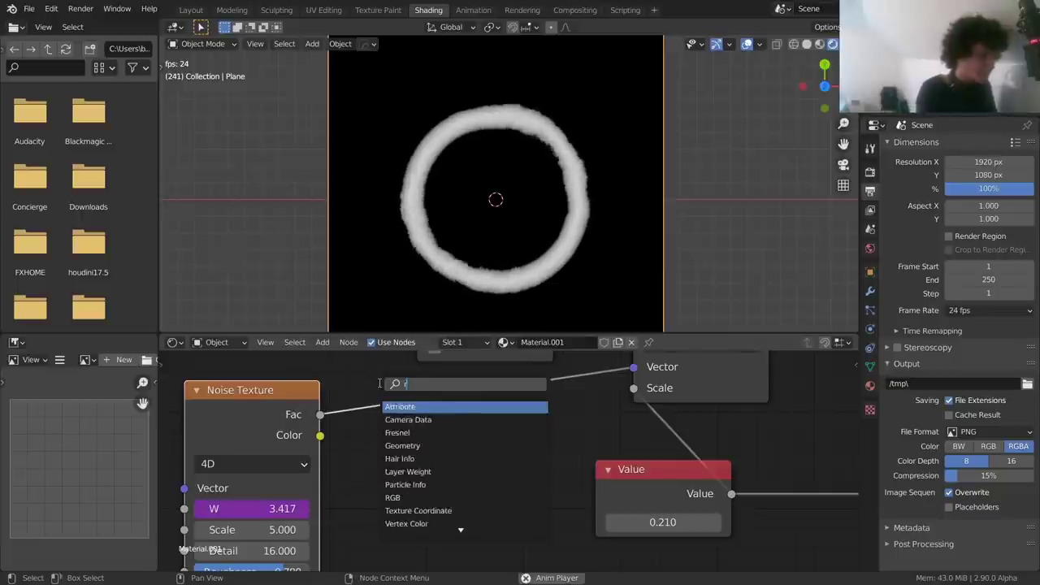
pyautogui.press('Return')
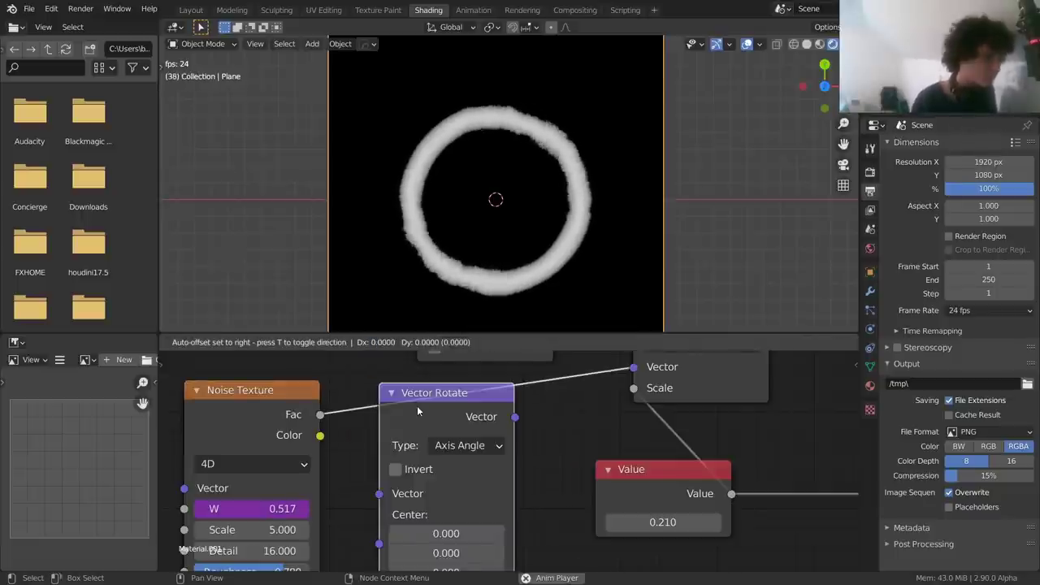
pyautogui.click(391, 388)
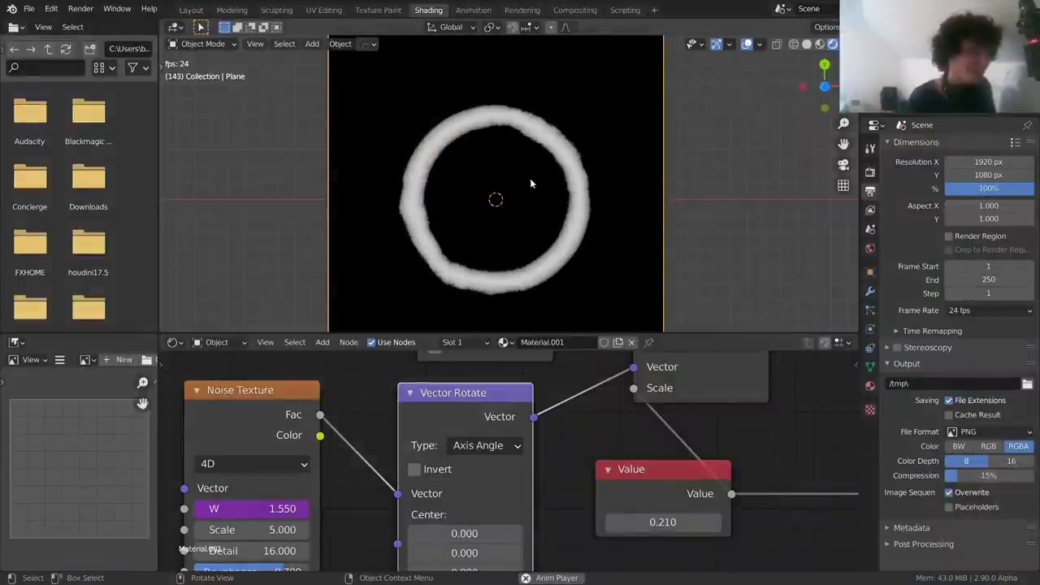
# Set the Vector Rotate's Angle to 187° and its Center X and Y to 0.5
pyautogui.moveTo(501, 507); pyautogui.dragTo(525, 331, button='middle')
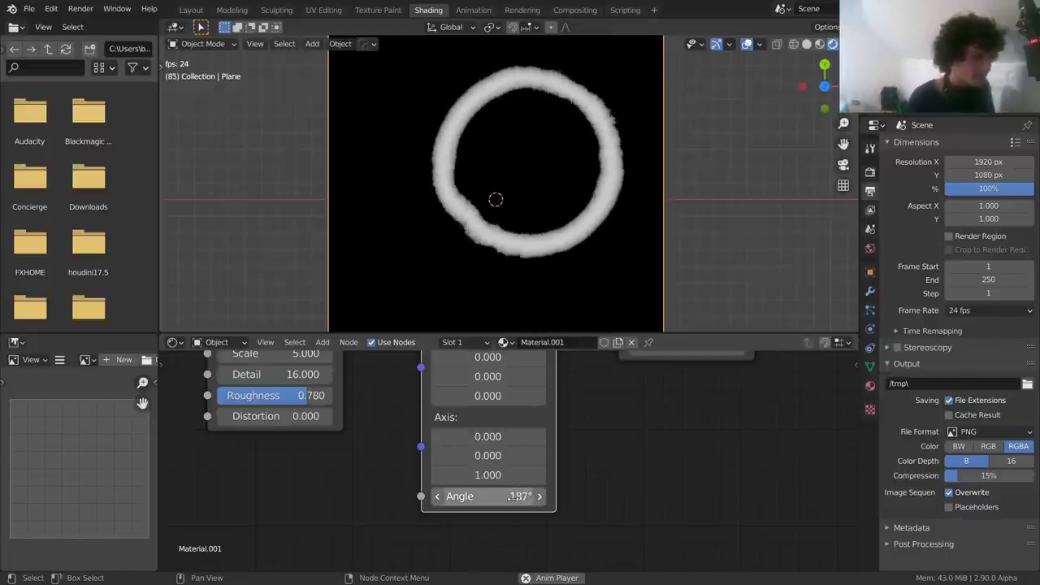
pyautogui.moveTo(607, 449); pyautogui.dragTo(601, 501, button='middle')
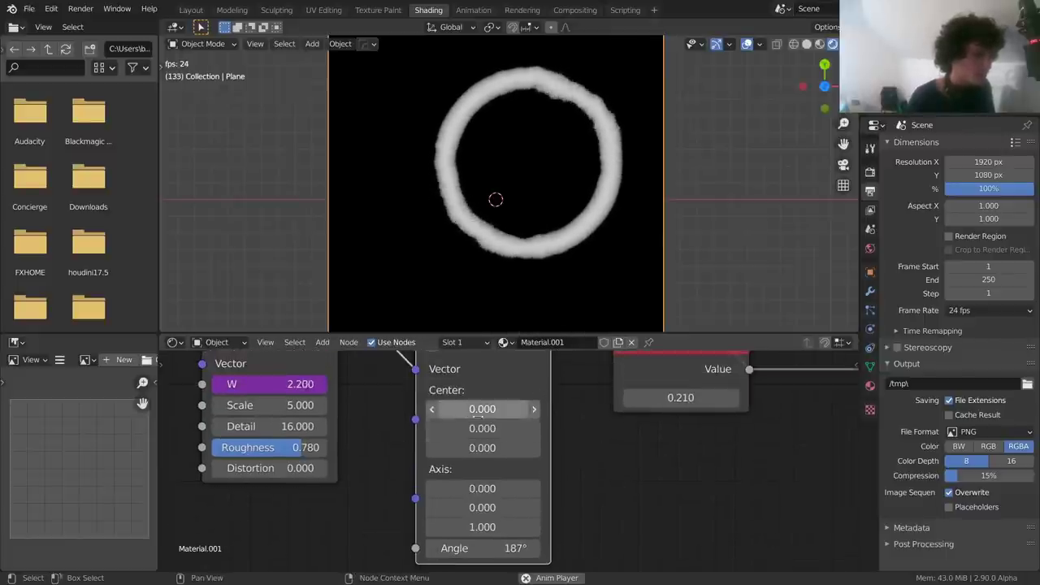
pyautogui.scroll(-2, 509, 246)
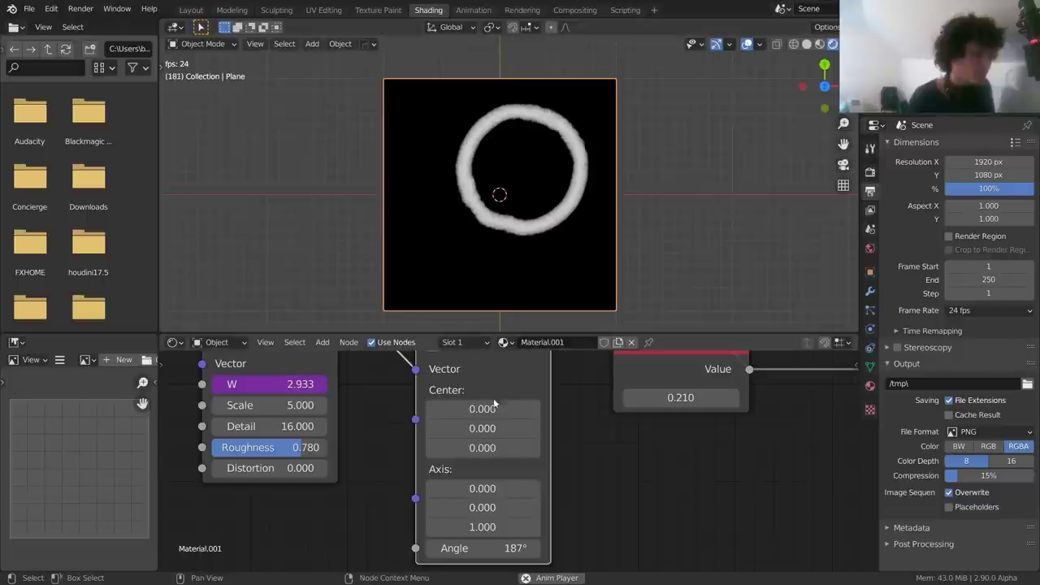
pyautogui.moveTo(482, 409); pyautogui.dragTo(482, 428)
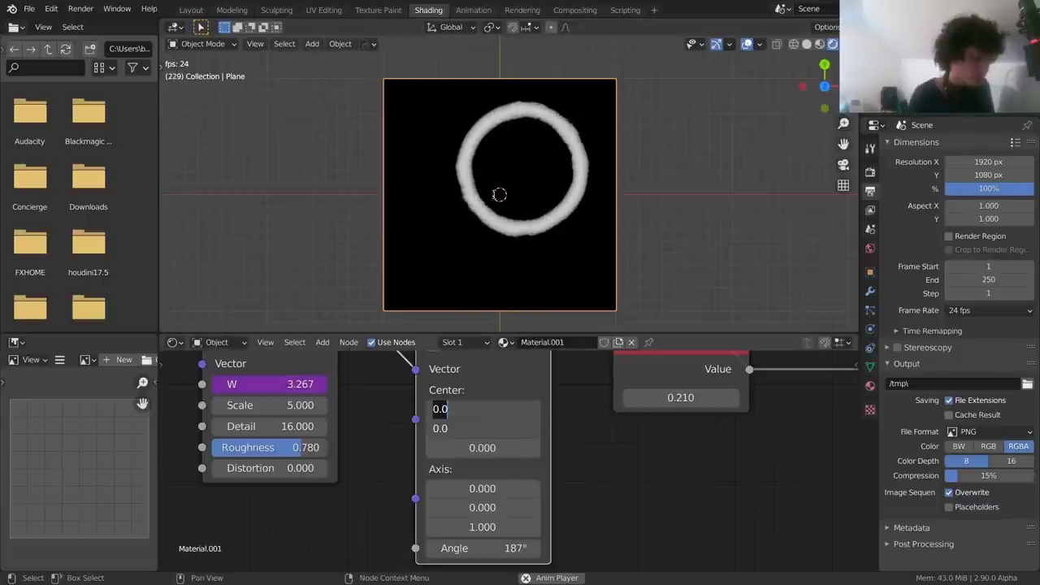
pyautogui.press('Return')
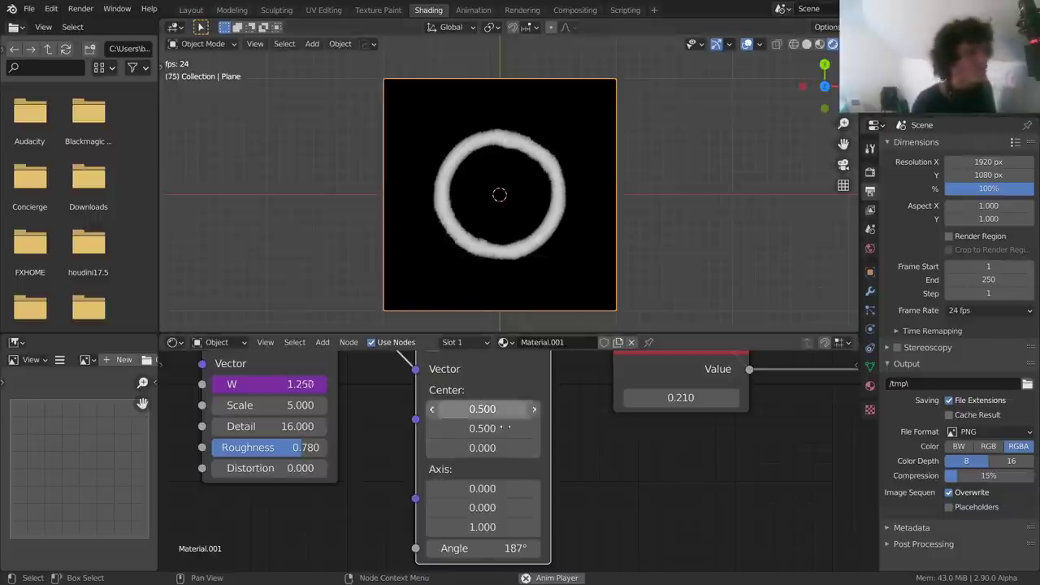
# Try several Vector Rotate angles with playback paused, reset the Angle to 0° and resume the animation
pyautogui.moveTo(493, 548); pyautogui.dragTo(463, 549)
pyautogui.scroll(1, 510, 175)
pyautogui.scroll(2, 512, 175)
pyautogui.press('space')
pyautogui.click(480, 549)
pyautogui.write('0')
pyautogui.press('Return')
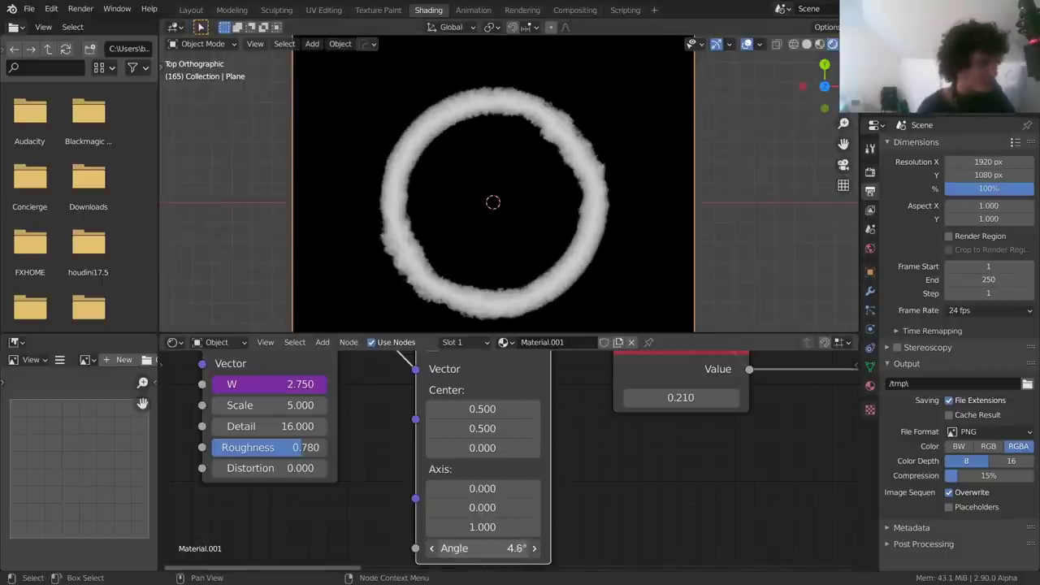
pyautogui.moveTo(483, 548)
pyautogui.mouseDown()
pyautogui.moveTo(473, 549)
pyautogui.moveTo(499, 549)
pyautogui.mouseUp()
pyautogui.press('space')
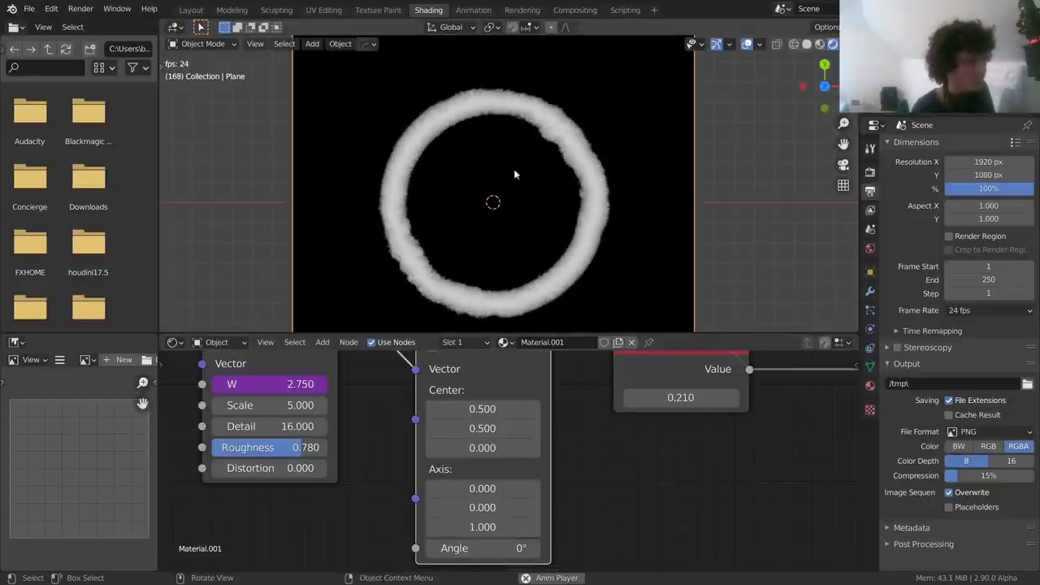
# Drive the Vector Rotate's Angle with #frame and slow the driver expression to frame/10
pyautogui.moveTo(276, 392); pyautogui.dragTo(325, 428, button='middle')
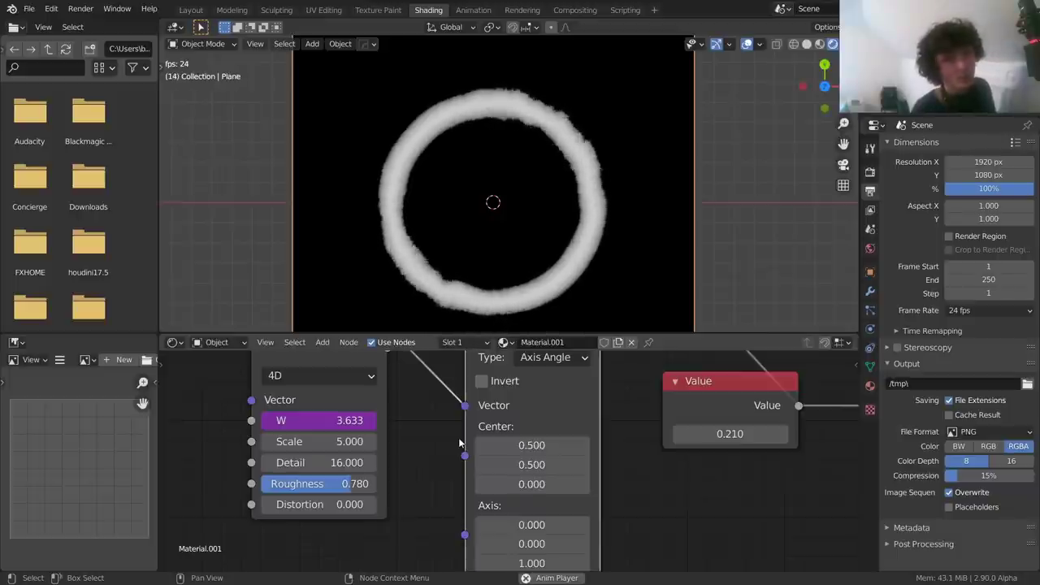
pyautogui.moveTo(346, 386); pyautogui.dragTo(243, 510, button='middle')
pyautogui.doubleClick(460, 489)
pyautogui.write('#frame')
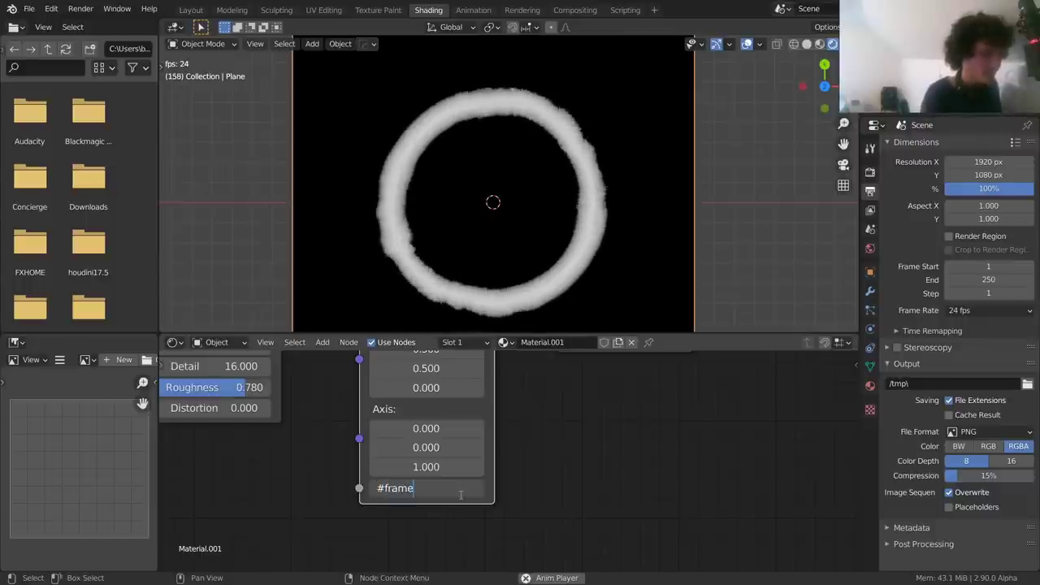
pyautogui.press('Return')
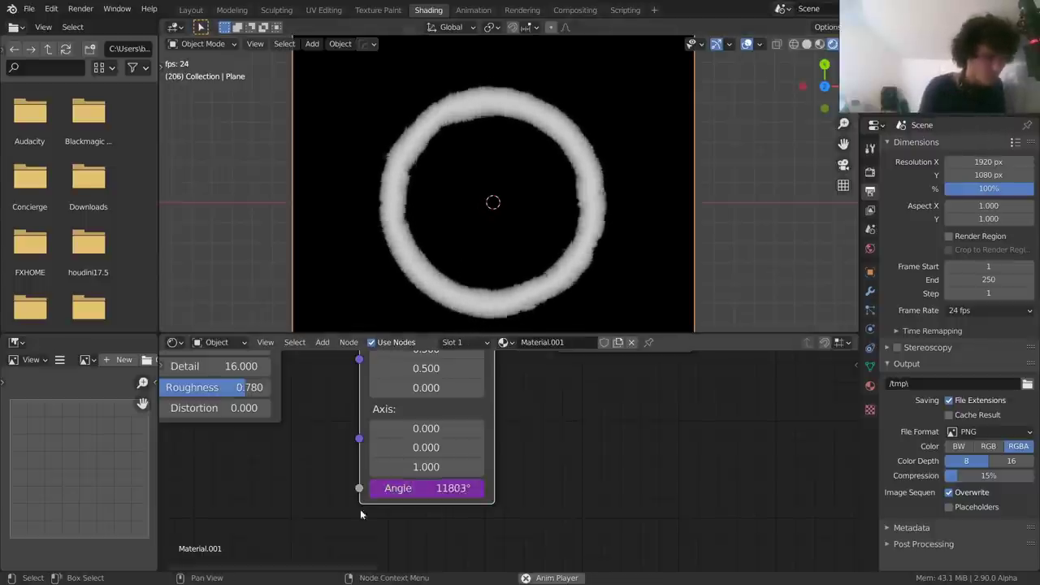
pyautogui.doubleClick(394, 487)
pyautogui.write('/10')
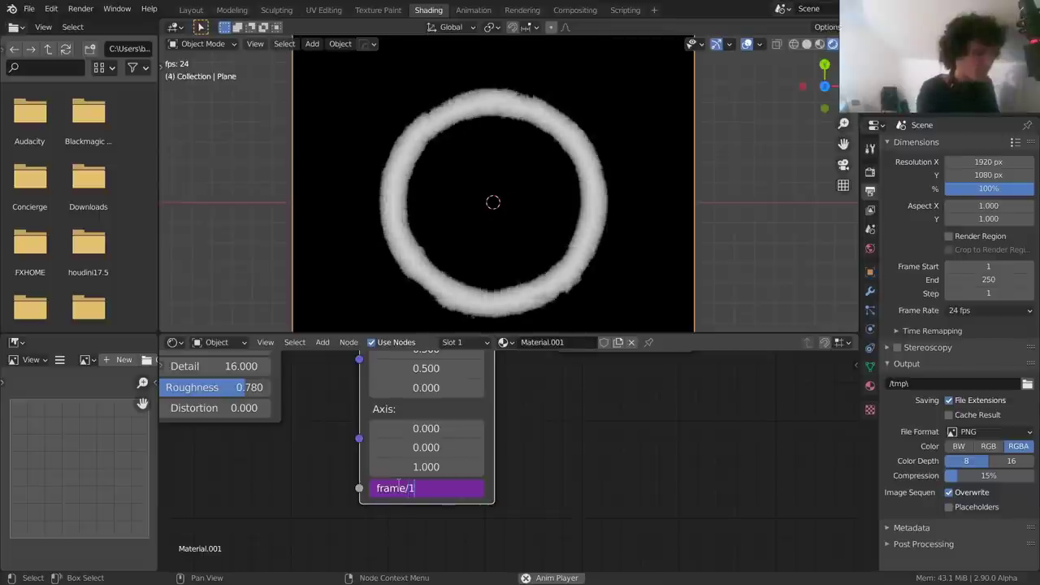
pyautogui.press('Return')
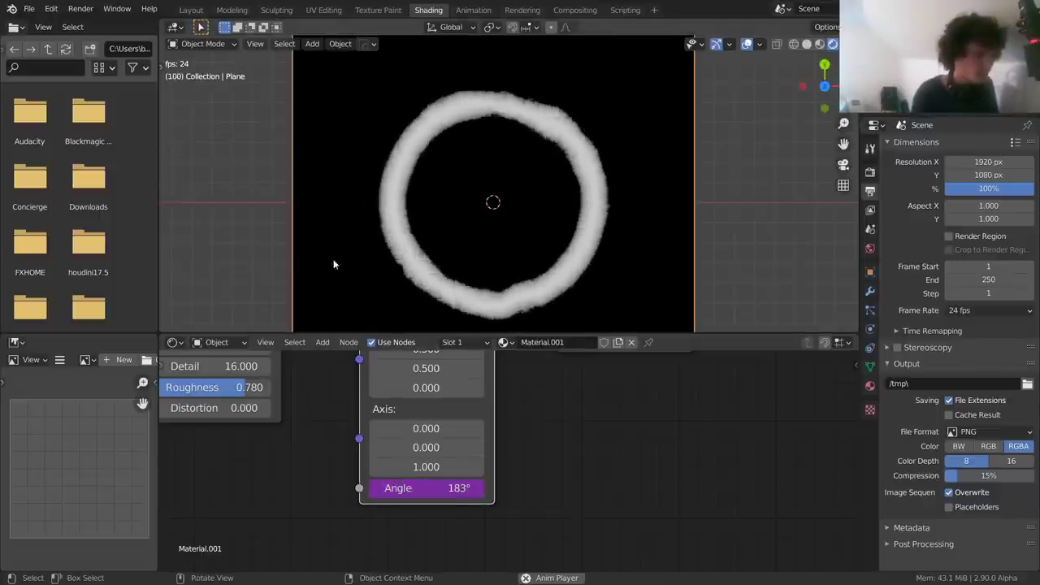
# Examine the rotating ring distortion in playback and review the node network from Noise Texture to Map Range
pyautogui.scroll(-2, 585, 147)
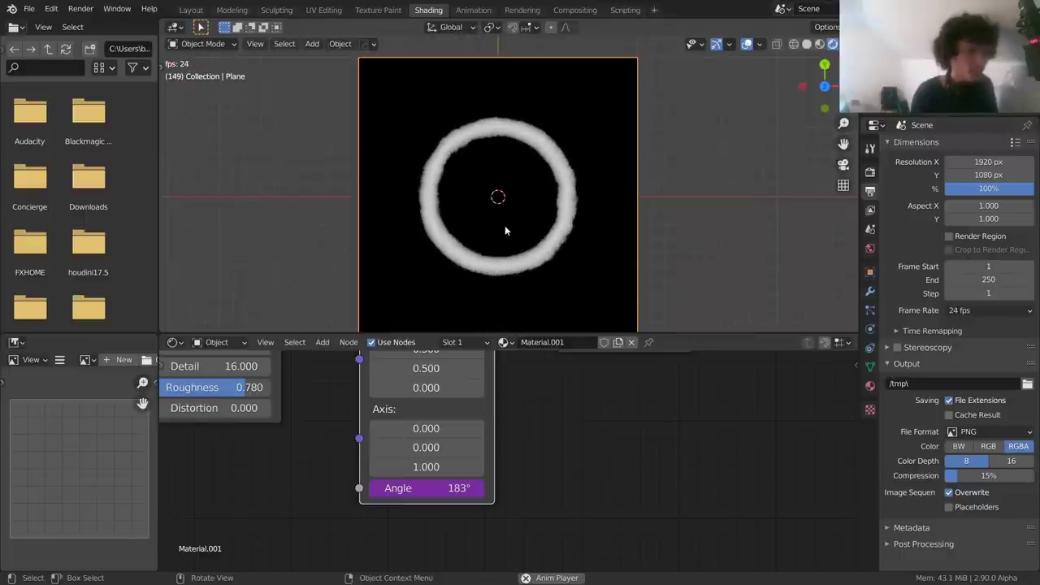
pyautogui.click(441, 492)
pyautogui.click(596, 485)
pyautogui.moveTo(179, 409); pyautogui.dragTo(341, 485, button='middle')
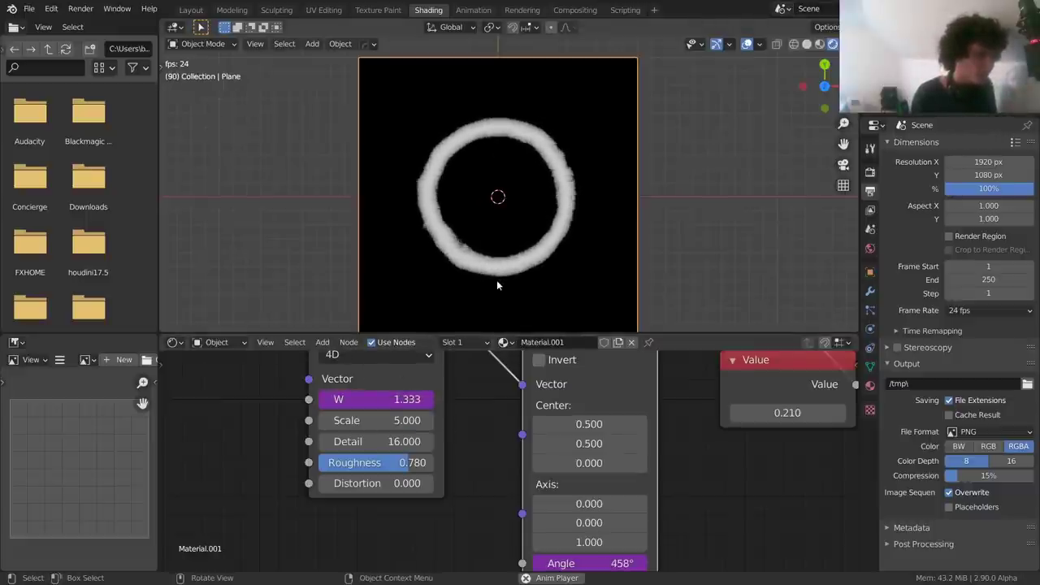
pyautogui.moveTo(746, 413); pyautogui.dragTo(563, 444, button='middle')
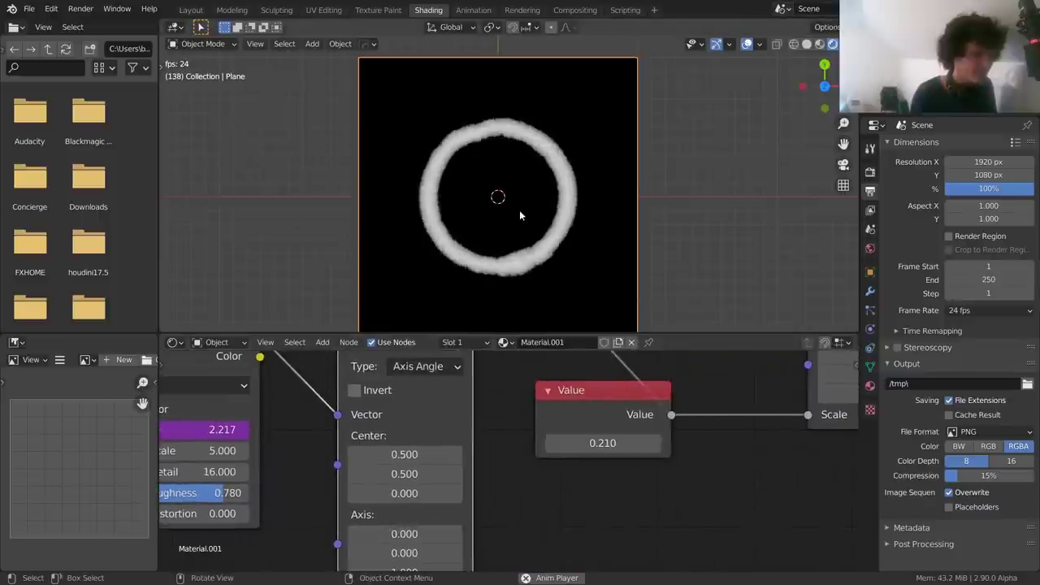
pyautogui.scroll(-1, 519, 212)
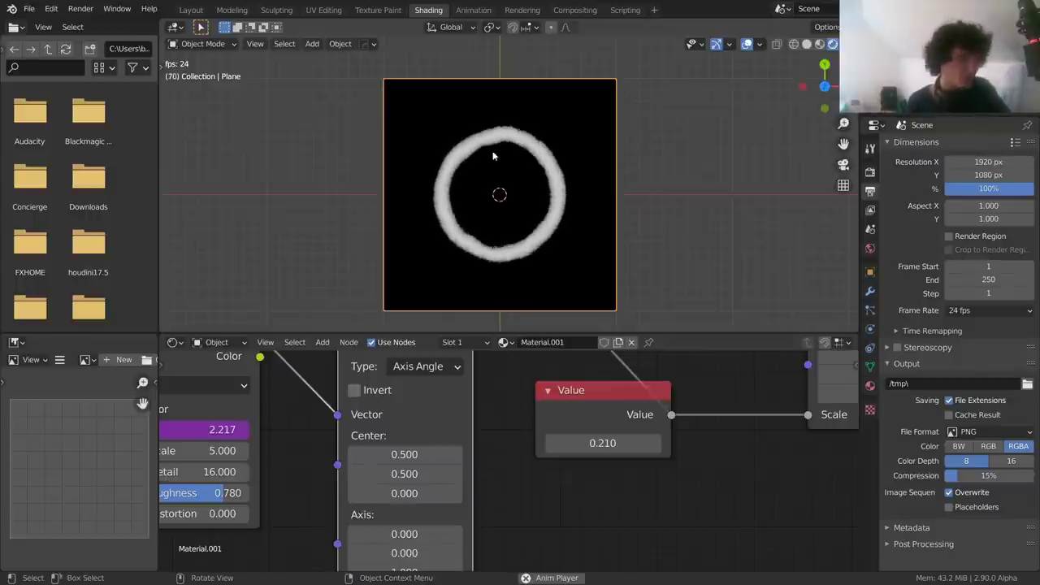
pyautogui.scroll(-4, 450, 472)
pyautogui.scroll(-3, 548, 438)
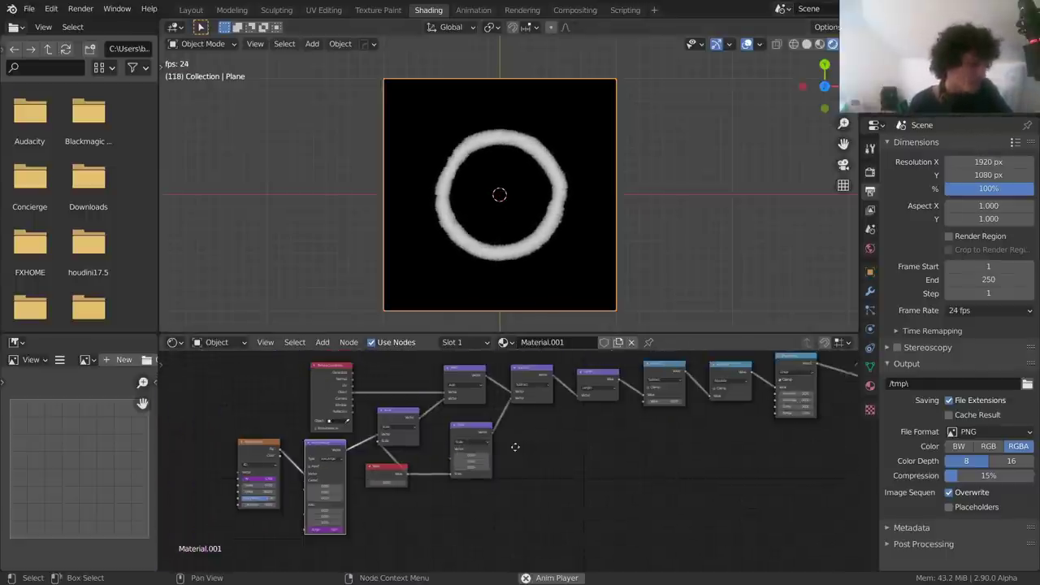
pyautogui.moveTo(768, 527); pyautogui.dragTo(263, 417)
pyautogui.moveTo(225, 376); pyautogui.dragTo(610, 517)
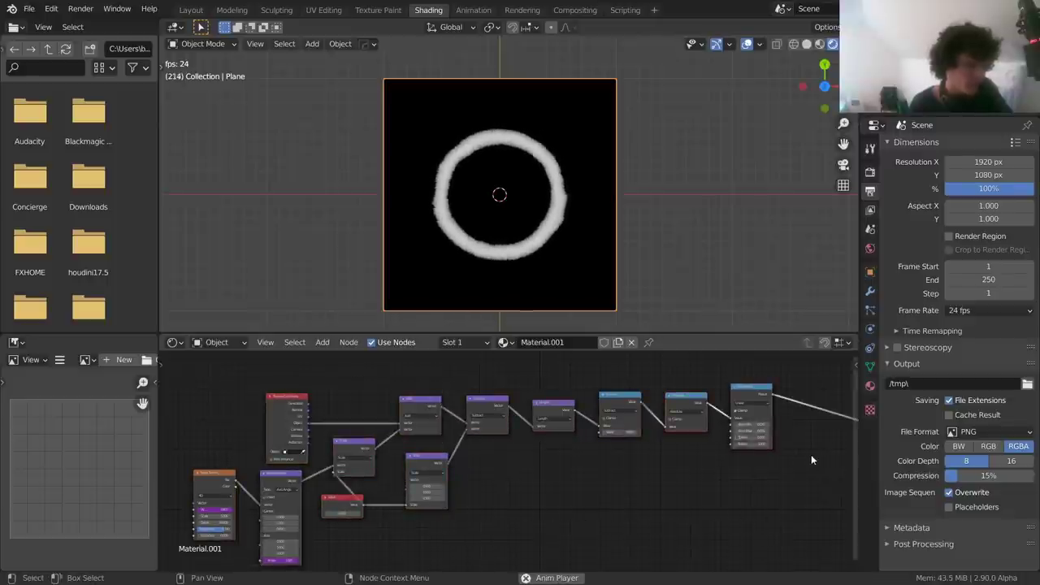
# Move the Viewer and Material Output nodes further from Map Range and add a Mix Shader in the gap
pyautogui.moveTo(724, 464); pyautogui.dragTo(553, 483, button='middle')
pyautogui.scroll(5, 543, 473)
pyautogui.moveTo(676, 443); pyautogui.dragTo(372, 467, button='middle')
pyautogui.moveTo(592, 517); pyautogui.dragTo(453, 424)
pyautogui.press('g')
pyautogui.click(702, 408)
pyautogui.hotkey('shift', 'a')
pyautogui.click(556, 380)
pyautogui.write('mi')
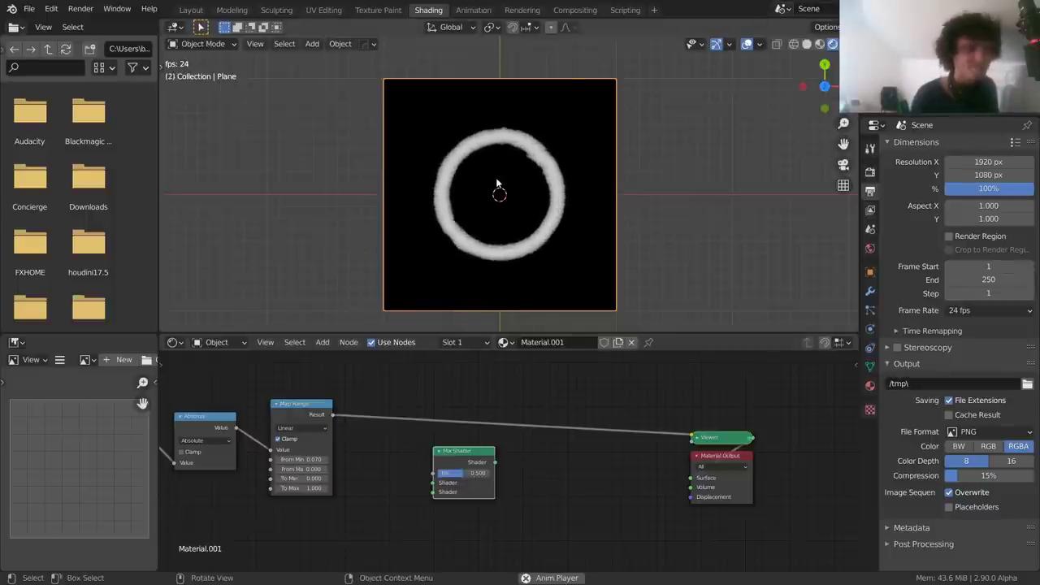
# Pause the animation and inspect the ring's soft edge up close
pyautogui.moveTo(358, 422); pyautogui.dragTo(651, 395, button='middle')
pyautogui.scroll(3, 584, 201)
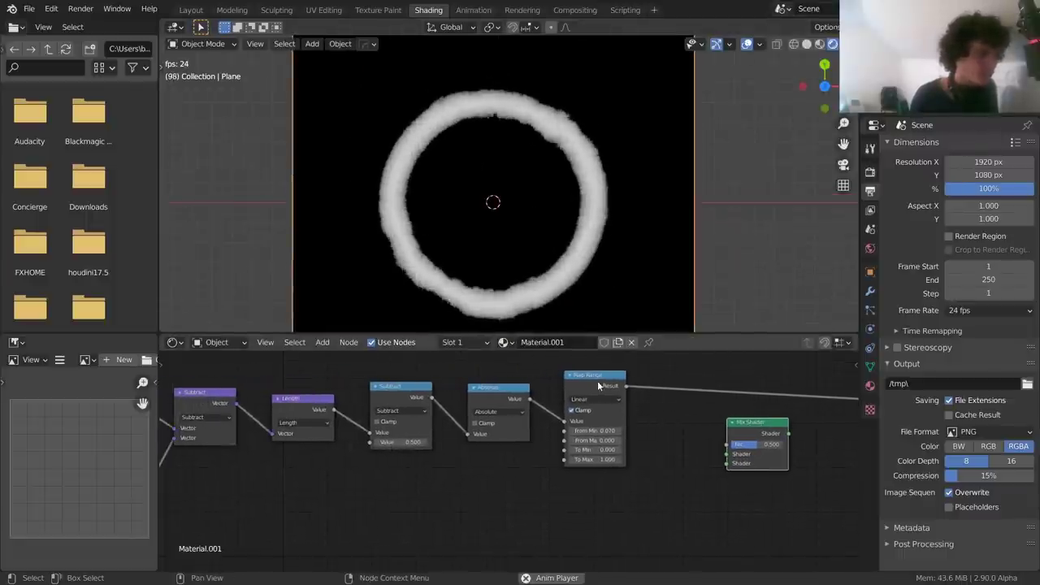
pyautogui.press('space')
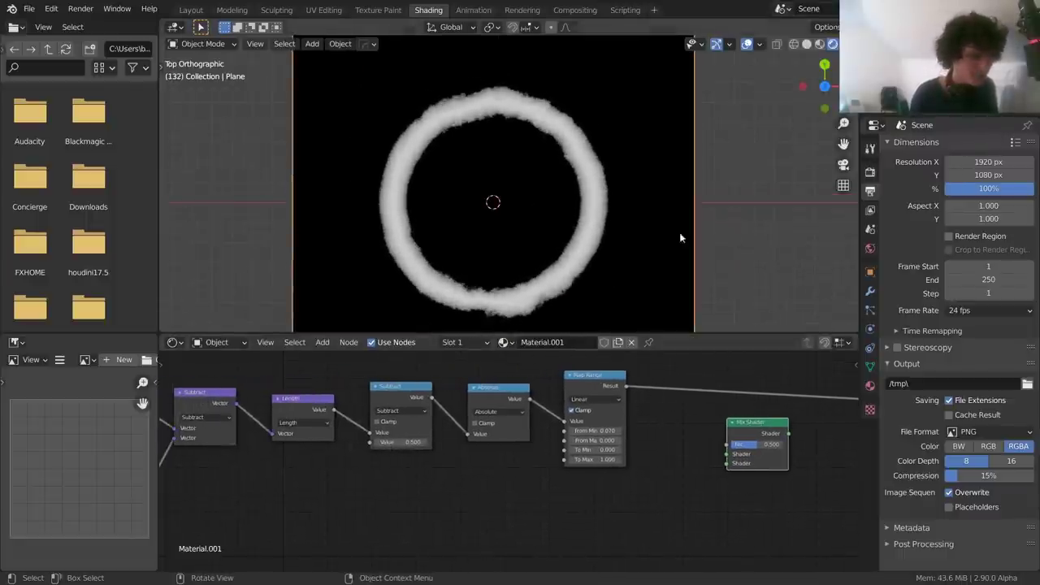
pyautogui.scroll(8, 688, 193)
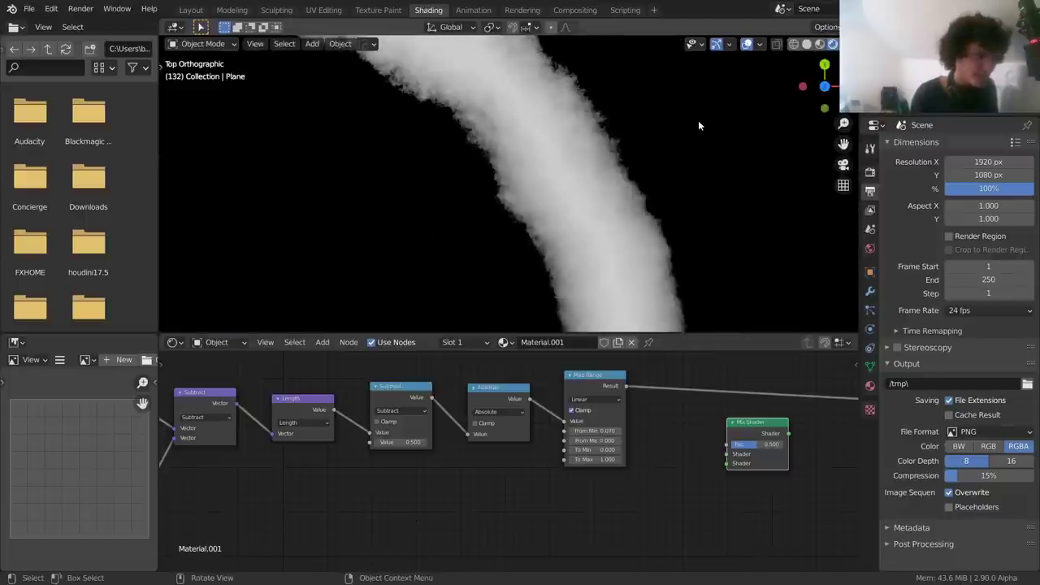
pyautogui.scroll(-8, 594, 234)
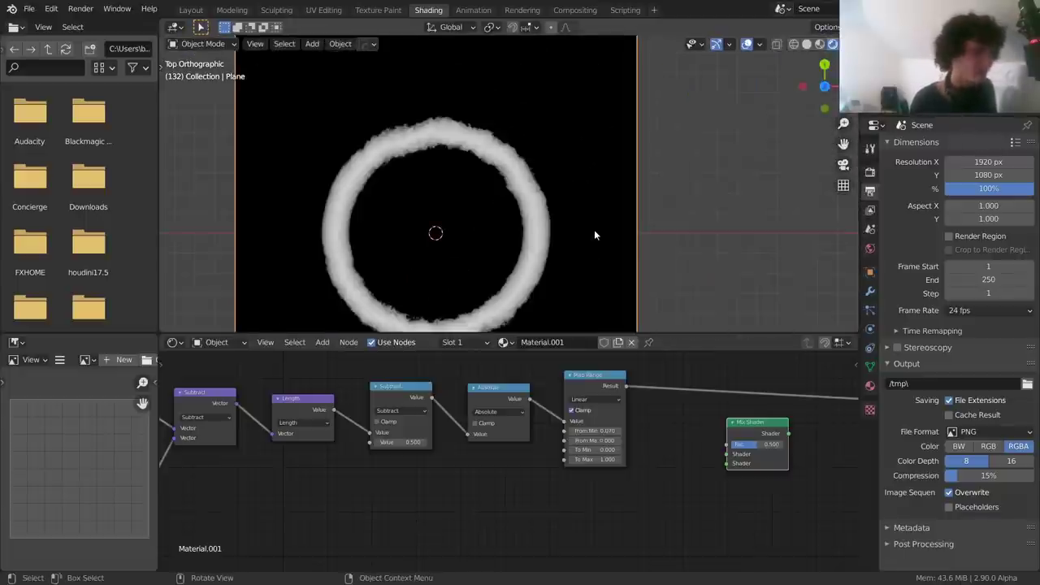
# Duplicate the Subtract node below itself as Greater Than with Threshold 0.5, and connect the Length output to its Value input
pyautogui.scroll(2, 393, 402)
pyautogui.click(426, 375)
pyautogui.hotkey('shift', 'd')
pyautogui.click(428, 494)
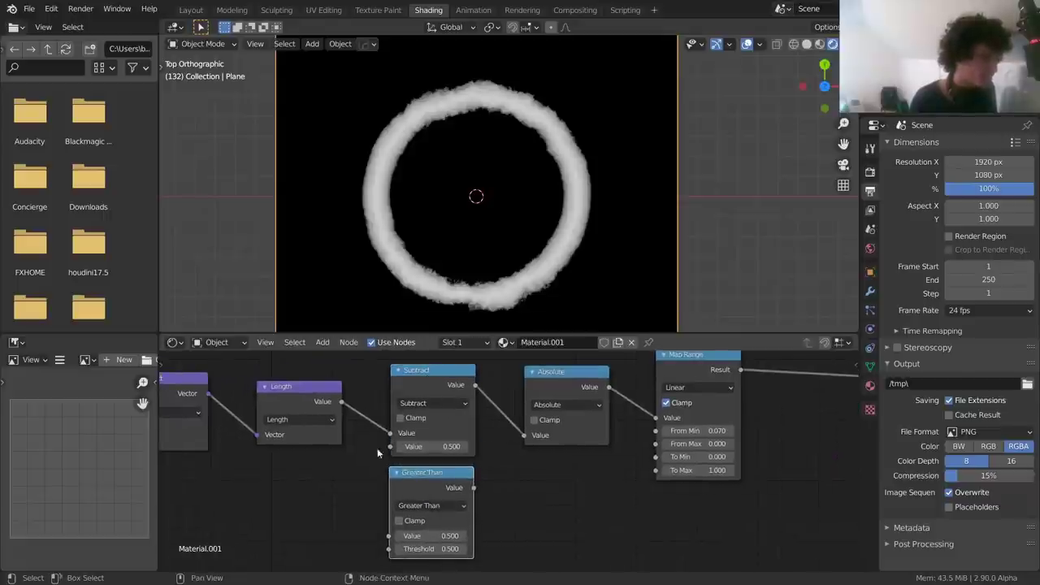
pyautogui.moveTo(340, 402); pyautogui.dragTo(382, 501)
pyautogui.moveTo(395, 536); pyautogui.dragTo(390, 537)
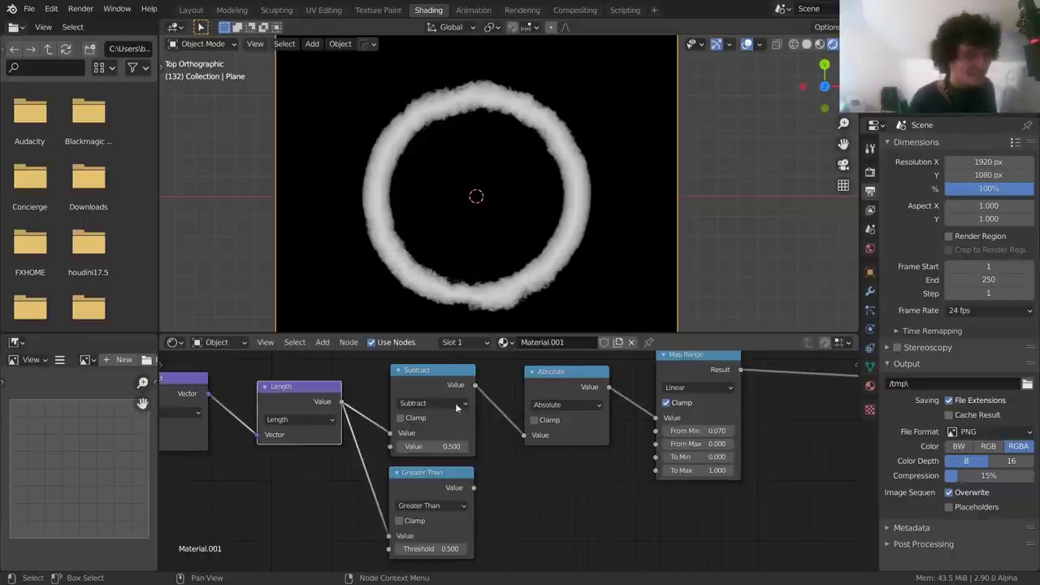
# Preview the Greater Than output on the plane, play the animation to check the circular mask, and stop playback
pyautogui.keyDown('ctrl'); pyautogui.keyDown('shift'); pyautogui.click(432, 476); pyautogui.keyUp('shift'); pyautogui.keyUp('ctrl')
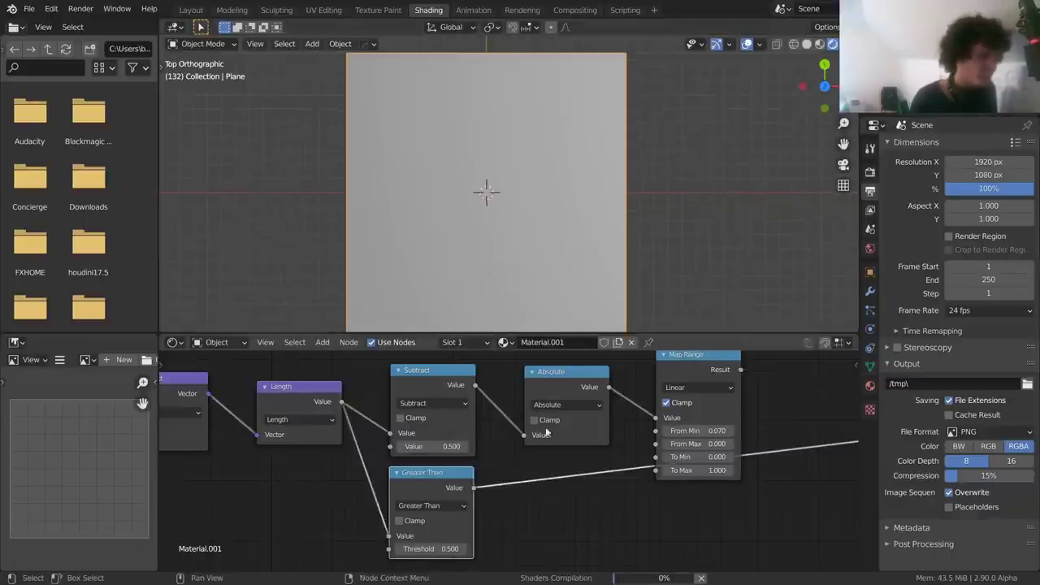
pyautogui.scroll(1, 544, 272)
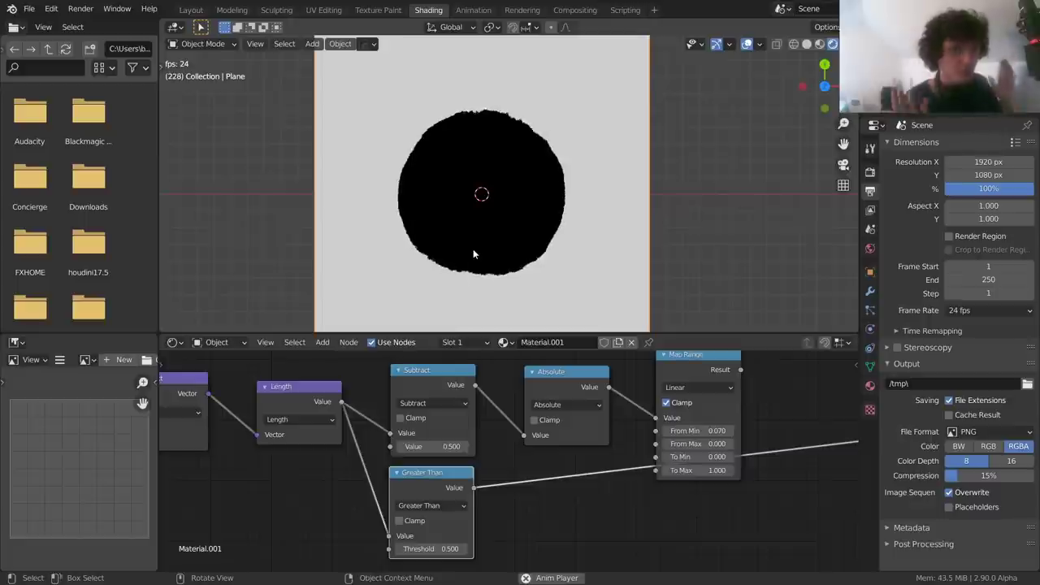
pyautogui.press('space')
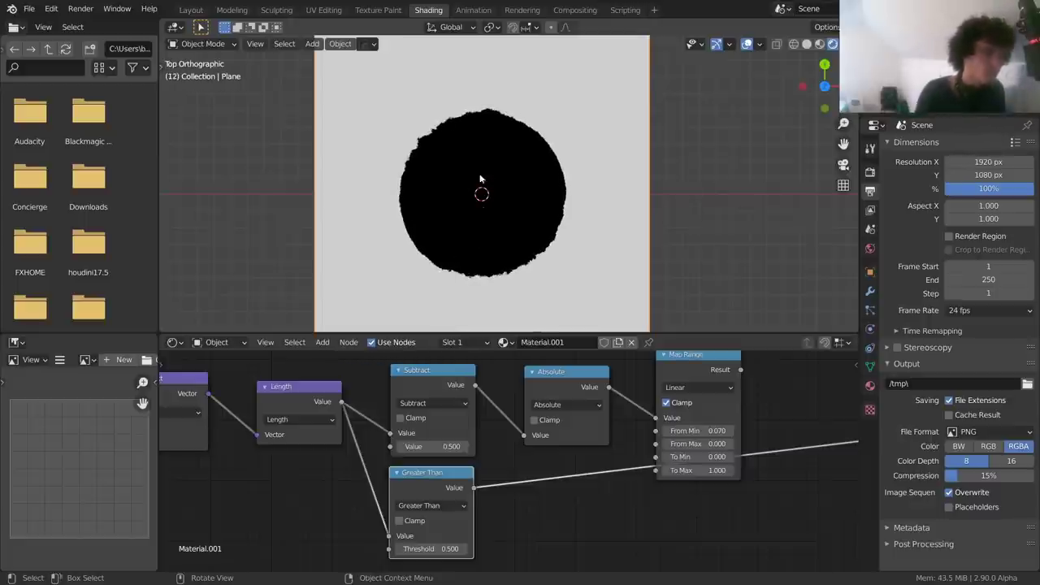
# Connect the Greater Than output to the Mix Shader's Fac and send the Mix Shader to the Material Output's Surface
pyautogui.moveTo(802, 453); pyautogui.dragTo(471, 460, button='middle')
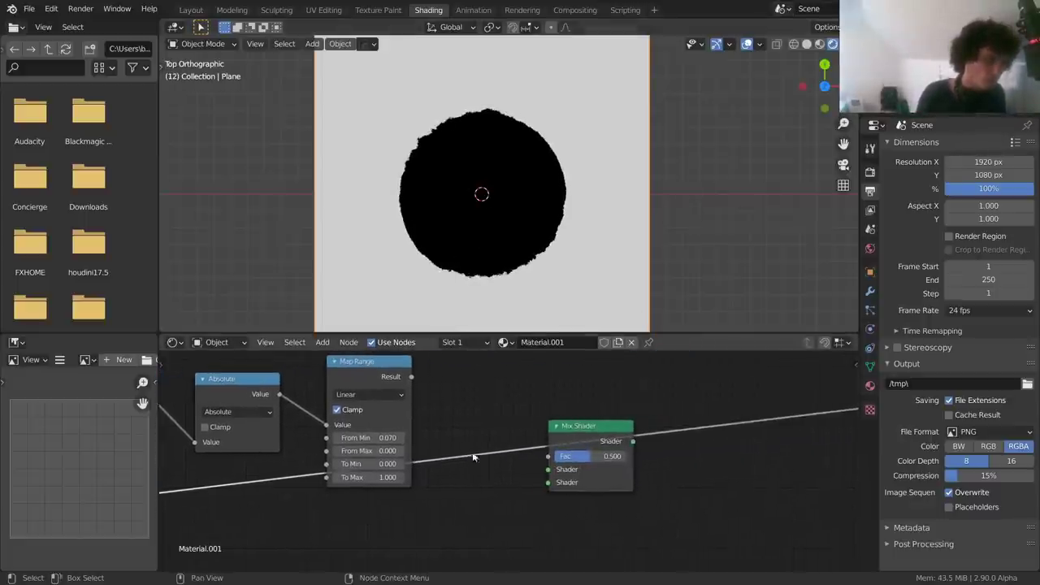
pyautogui.moveTo(585, 426); pyautogui.dragTo(671, 420)
pyautogui.moveTo(625, 456); pyautogui.dragTo(626, 443)
pyautogui.moveTo(614, 432); pyautogui.dragTo(556, 432, button='middle')
pyautogui.keyDown('ctrl'); pyautogui.keyDown('shift'); pyautogui.click(626, 417); pyautogui.keyUp('shift'); pyautogui.keyUp('ctrl')
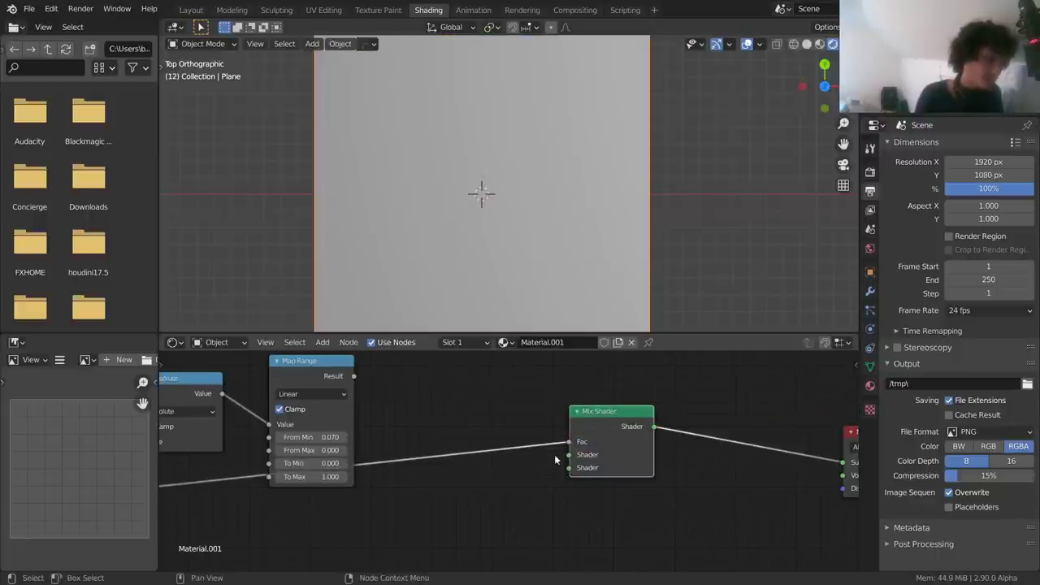
# Add a Transparent BSDF, connect it to the Mix Shader's first Shader input, and shift the Mix Shader further toward the Material Output
pyautogui.hotkey('shift', 'a')
pyautogui.click(485, 391)
pyautogui.write('tra')
pyautogui.click(523, 428)
pyautogui.click(431, 520)
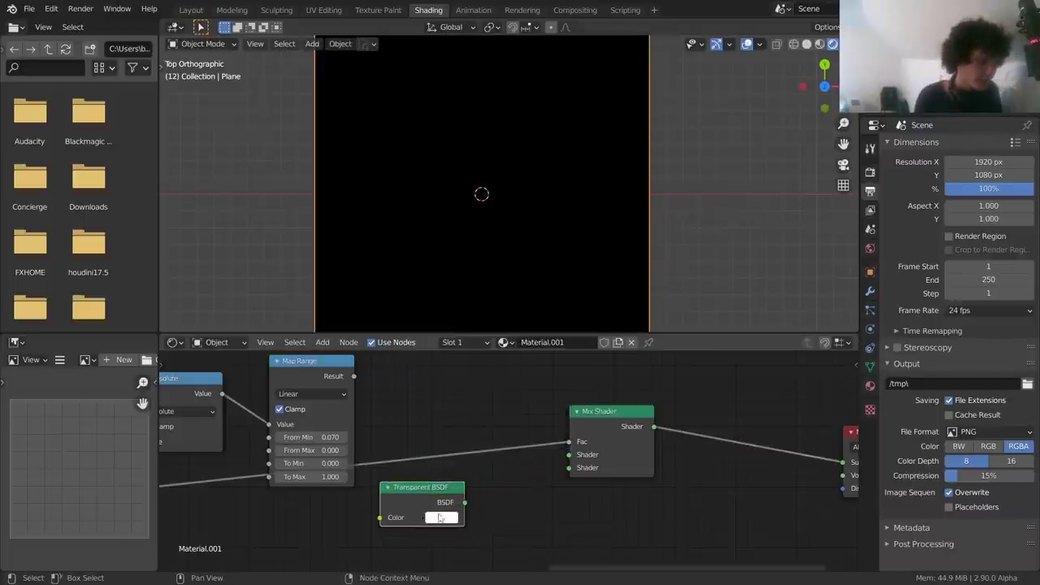
pyautogui.moveTo(465, 503); pyautogui.dragTo(569, 454)
pyautogui.moveTo(603, 423); pyautogui.dragTo(695, 418)
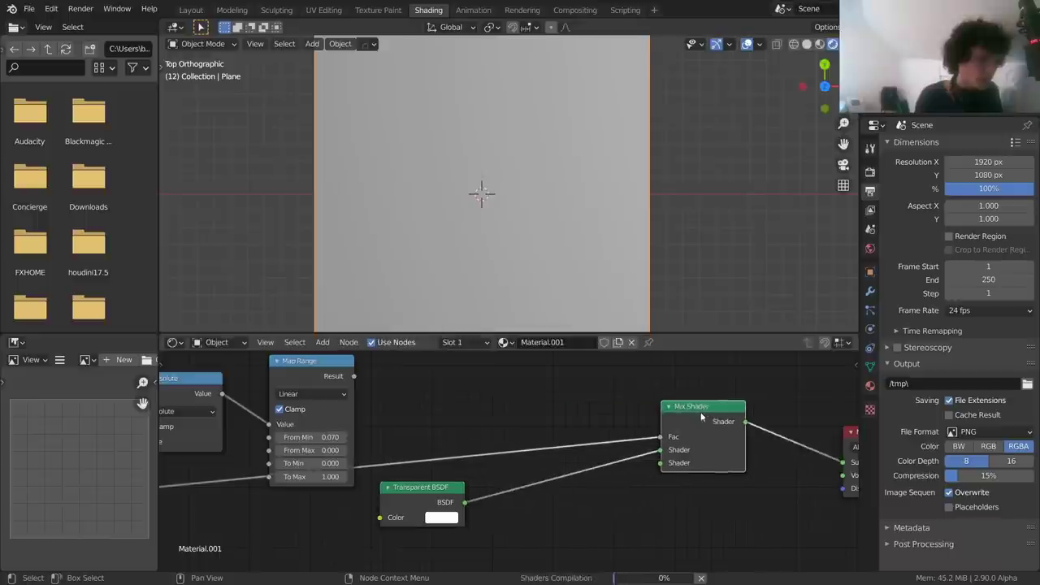
# Add a Diffuse BSDF below the Transparent BSDF and connect it to the Mix Shader's second Shader input
pyautogui.hotkey('shift', 'a')
pyautogui.click(485, 407)
pyautogui.write('diff')
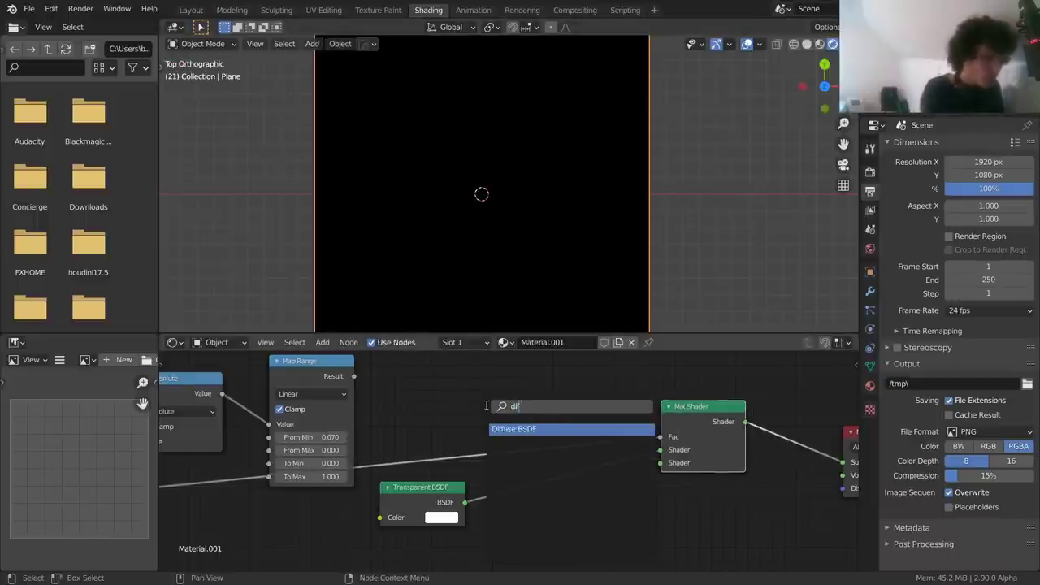
pyautogui.press('Return')
pyautogui.click(373, 540)
pyautogui.moveTo(431, 533); pyautogui.dragTo(399, 480, button='middle')
pyautogui.moveTo(424, 505); pyautogui.dragTo(627, 410)
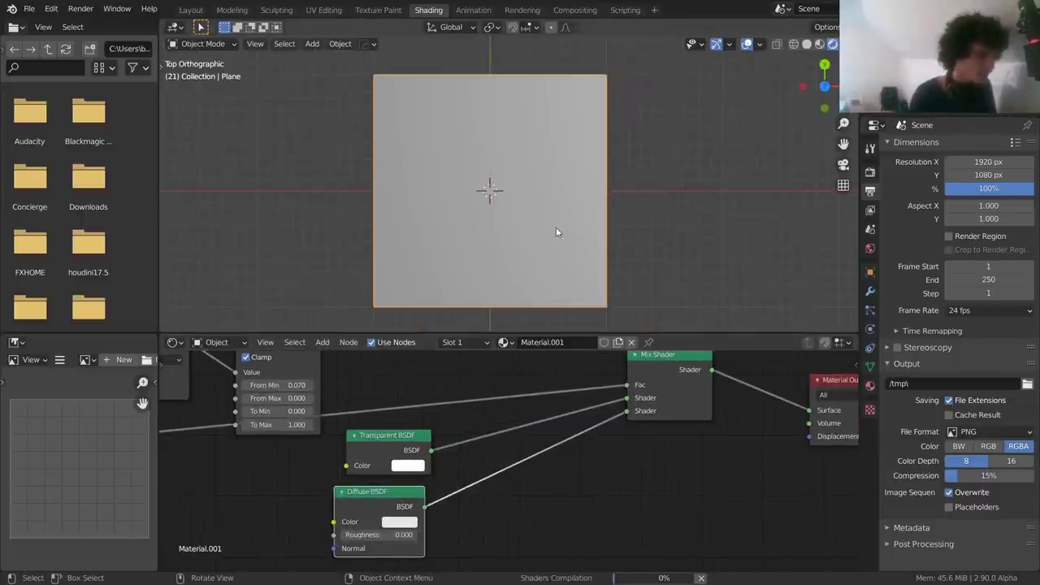
# Play the animation and examine the masked circle on the plane from an angle and from farther away
pyautogui.press('space')
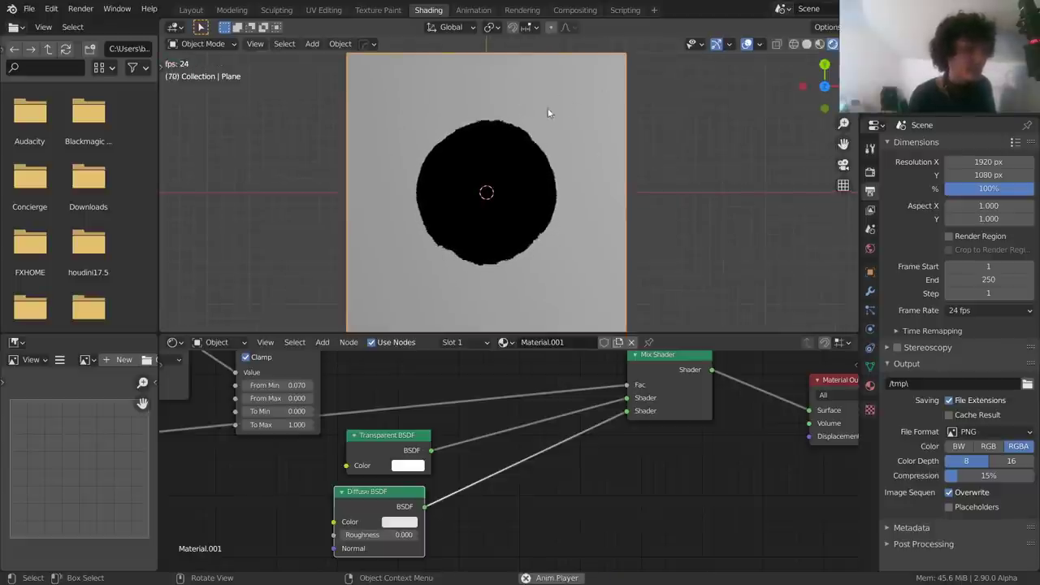
pyautogui.moveTo(513, 201); pyautogui.dragTo(542, 121, button='middle')
pyautogui.scroll(-7, 549, 130)
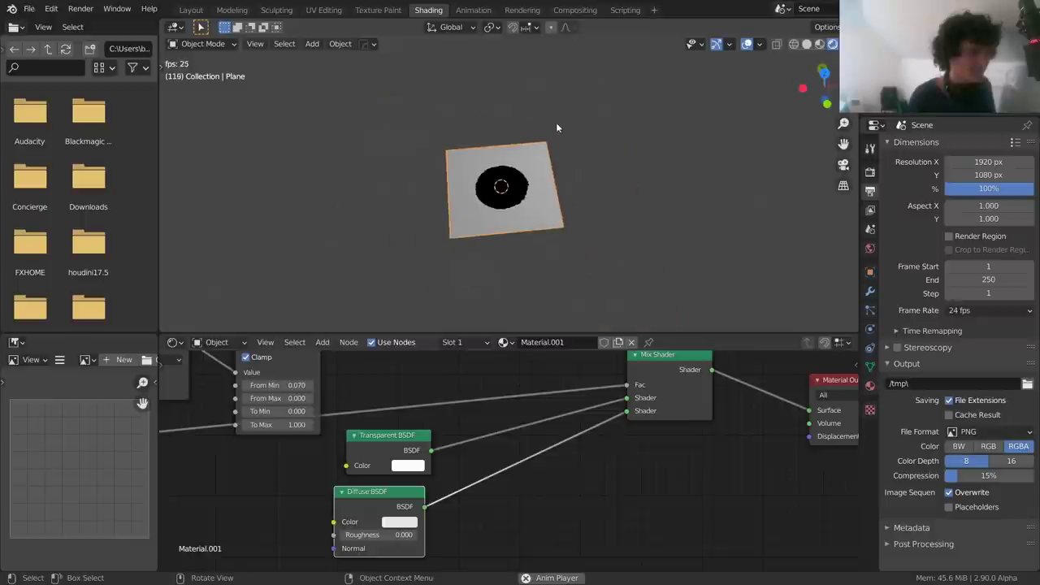
pyautogui.scroll(-4, 618, 70)
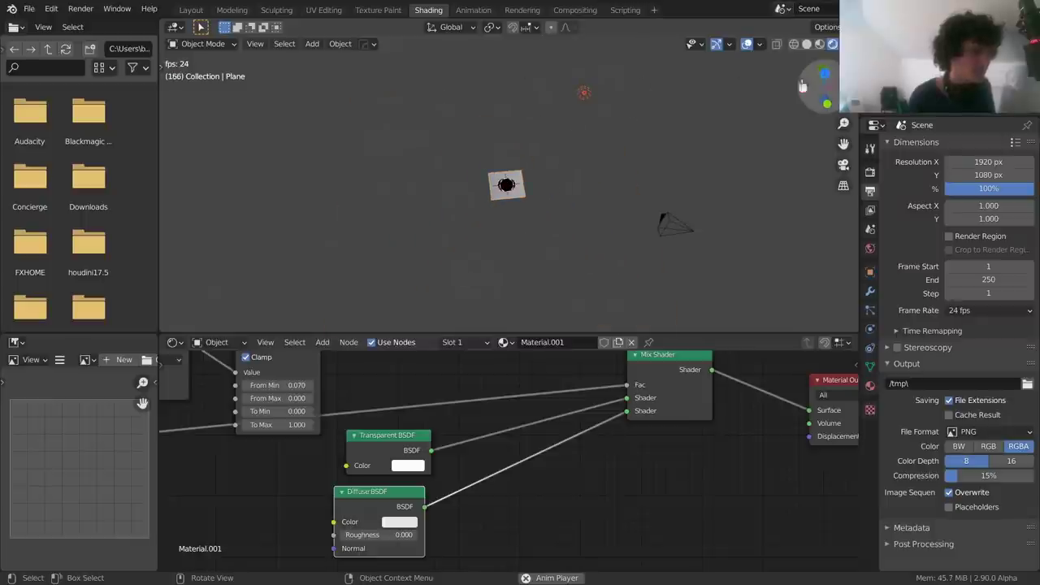
# In top view, select the scene light and move it beyond the plane's upper-right corner
pyautogui.press('g')
pyautogui.click(464, 195)
pyautogui.click(825, 74)
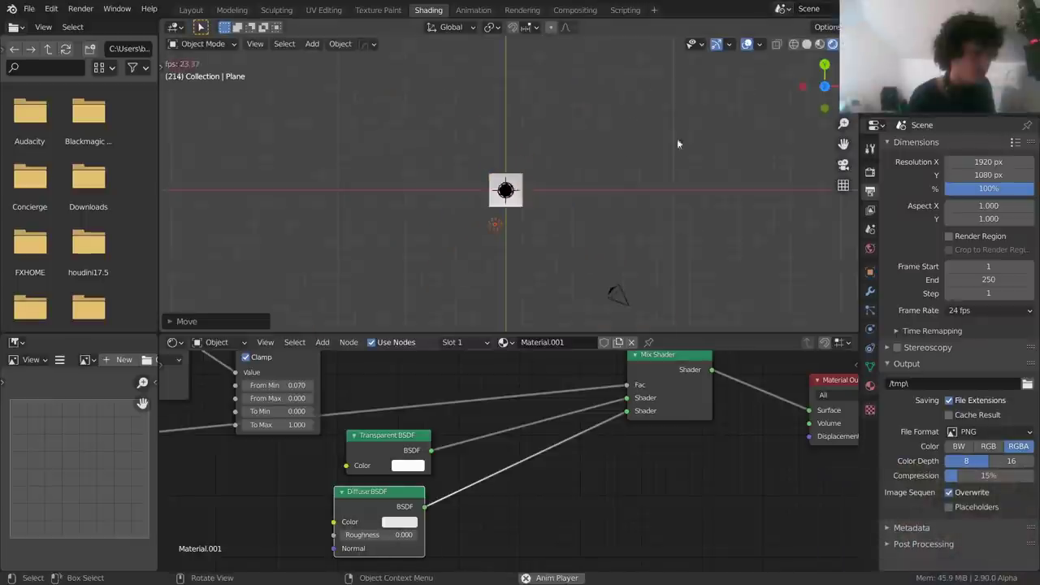
pyautogui.scroll(7, 586, 178)
pyautogui.press('g')
pyautogui.click(432, 567)
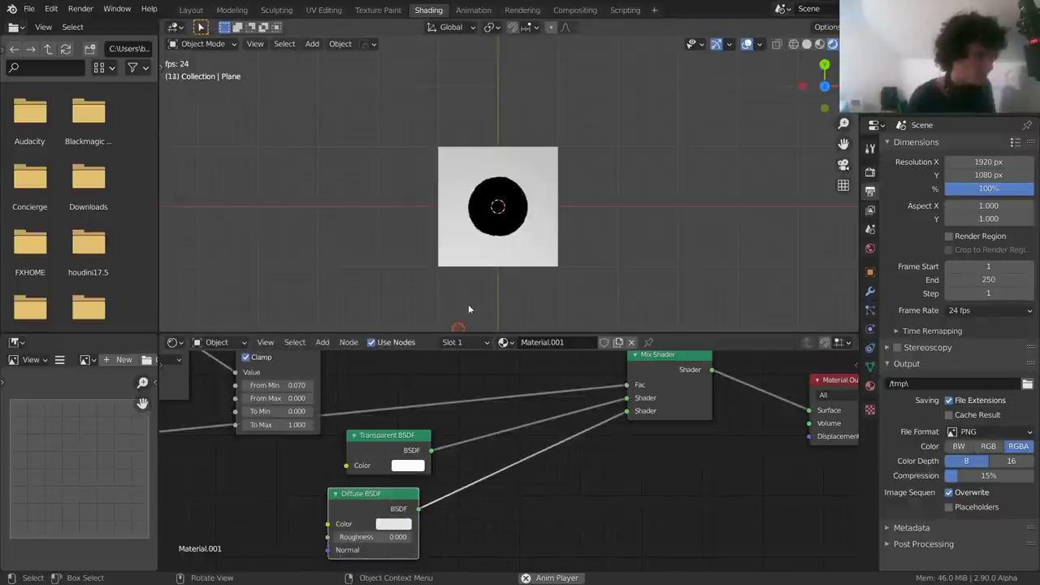
pyautogui.click(460, 329)
pyautogui.scroll(2, 477, 241)
pyautogui.press('g')
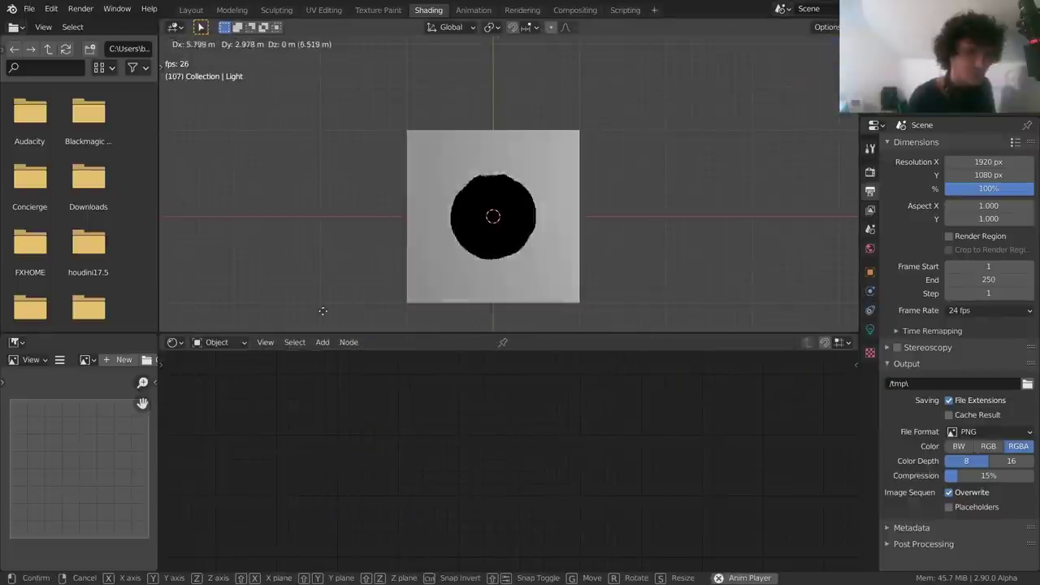
pyautogui.click(692, 121)
# Select the plane and set its material's Blend Mode to Alpha Blend
pyautogui.click(560, 233)
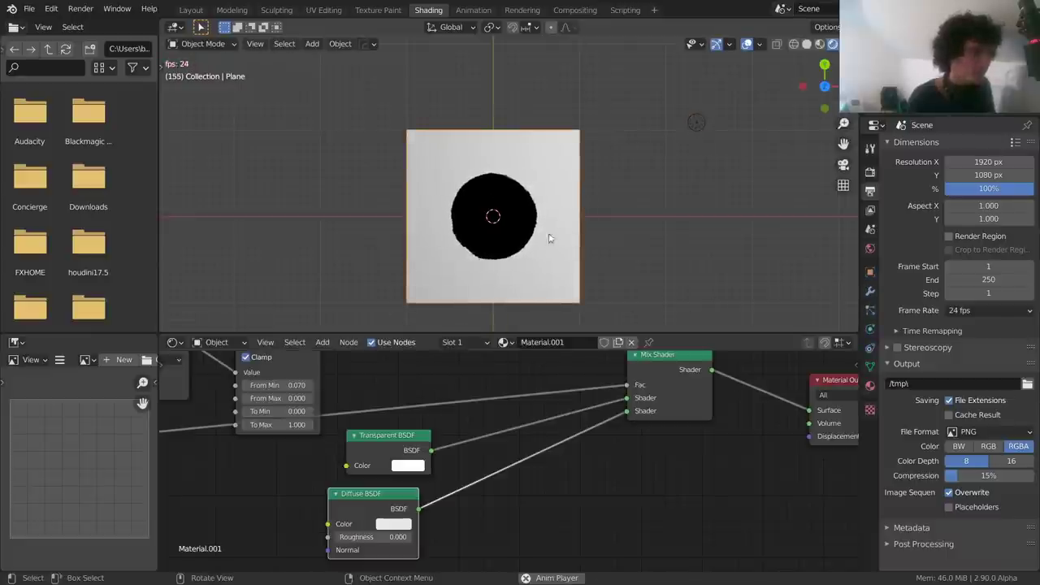
pyautogui.moveTo(560, 233); pyautogui.dragTo(555, 188, button='middle')
pyautogui.scroll(3, 498, 264)
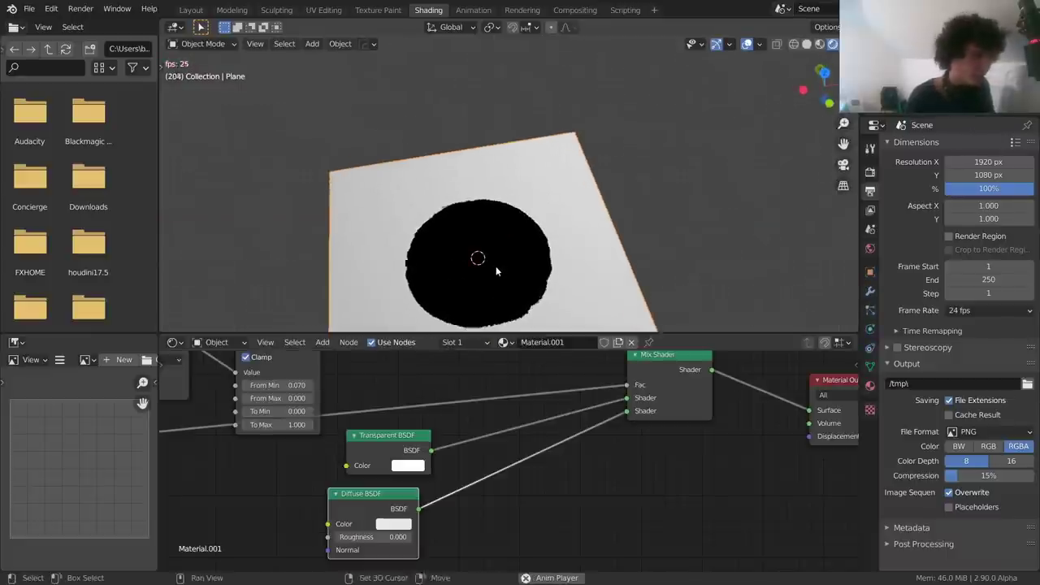
pyautogui.keyDown('shift'); pyautogui.moveTo(494, 268); pyautogui.dragTo(540, 221, button='middle'); pyautogui.keyUp('shift')
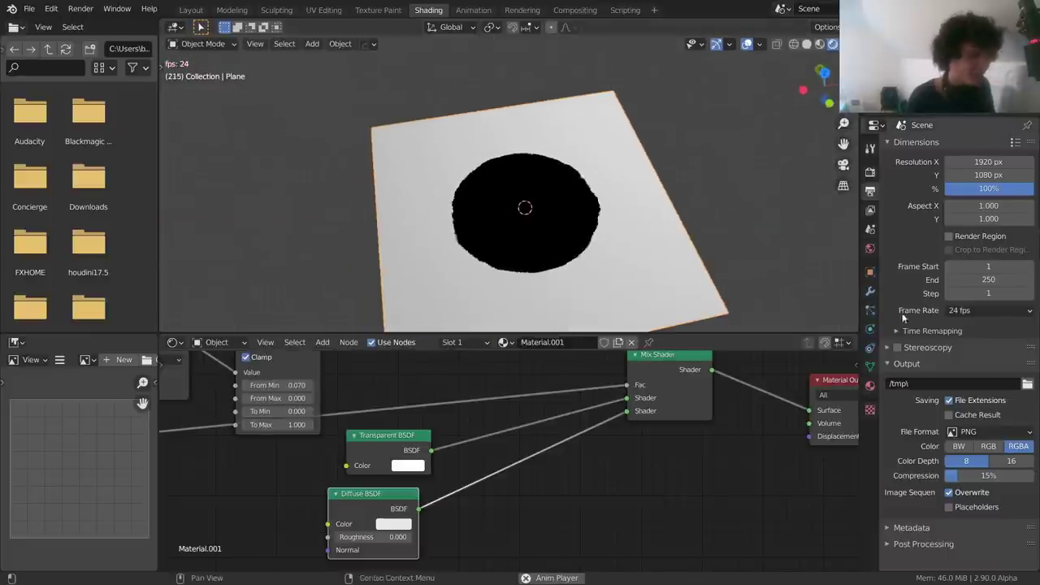
pyautogui.click(870, 388)
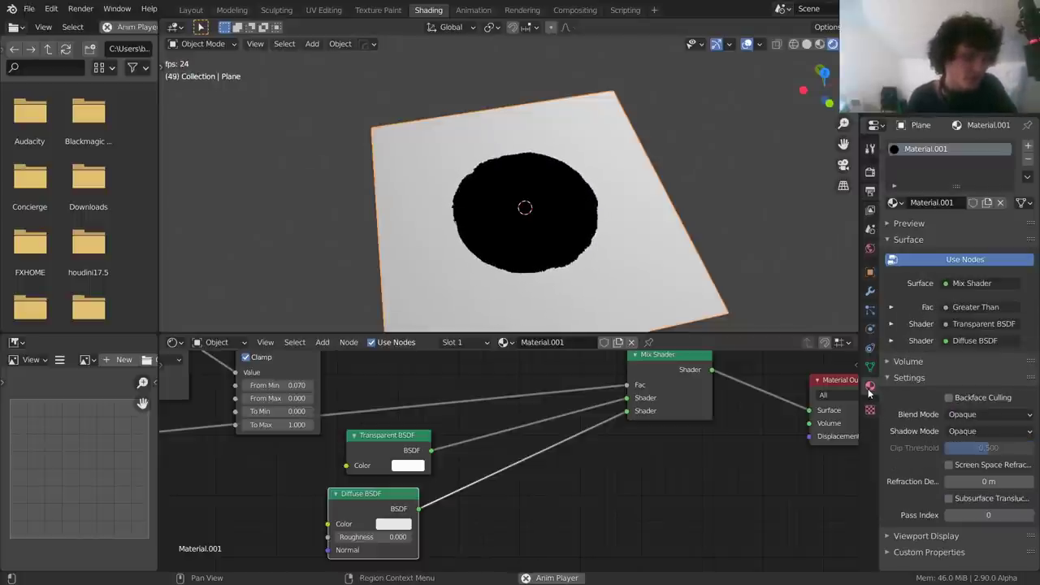
pyautogui.click(958, 414)
pyautogui.click(967, 473)
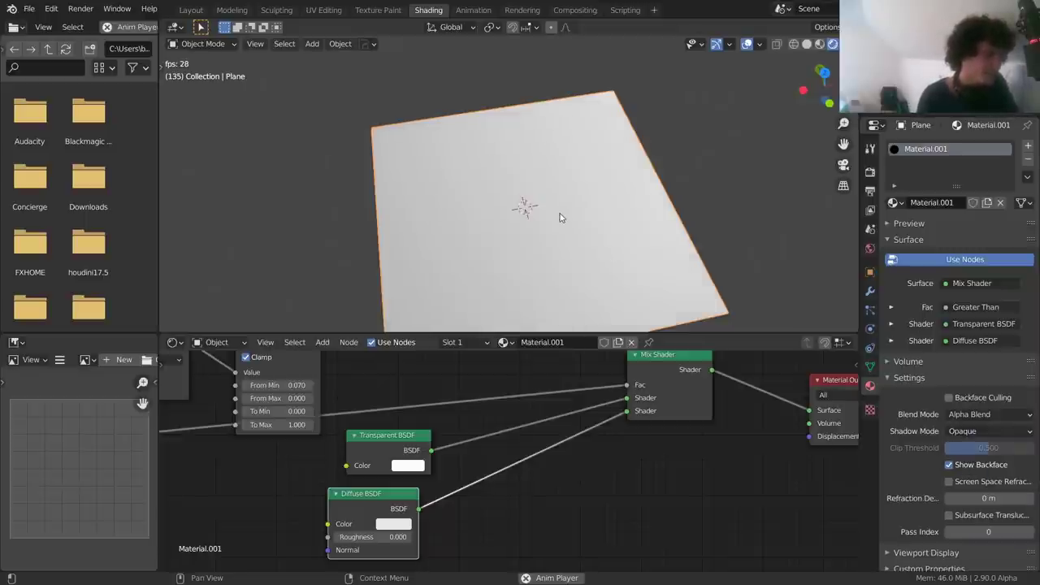
# Stop the playback and examine the transparent circle from another angle
pyautogui.press('space')
pyautogui.moveTo(560, 215); pyautogui.dragTo(592, 249, button='middle')
pyautogui.press('space')
pyautogui.press('space')
# Add a cube, scale it down to fit inside the circle, and move it vertically along Z
pyautogui.hotkey('shift', 'a')
pyautogui.moveTo(515, 139)
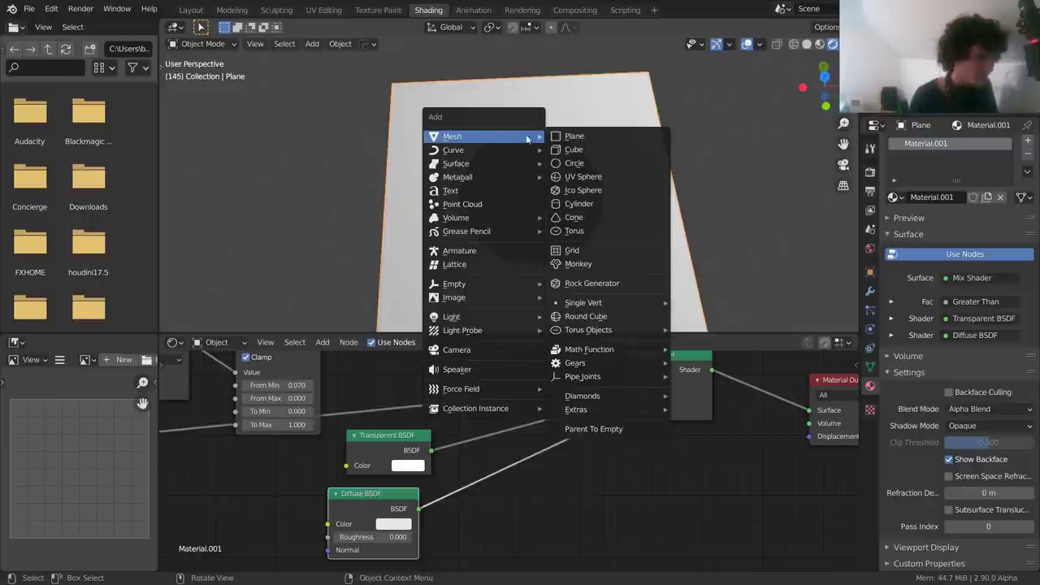
pyautogui.click(605, 149)
pyautogui.press('s')
pyautogui.click(567, 209)
pyautogui.press('g')
pyautogui.press('z')
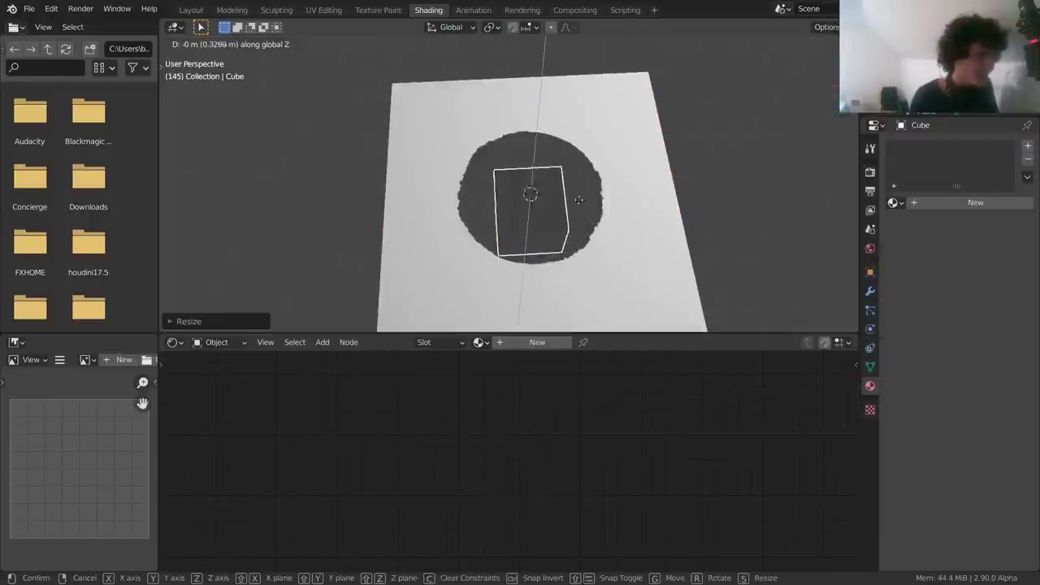
pyautogui.click(570, 215)
# Move the cube up and down along Z through the plane's transparent opening, leaving it mostly below the plane
pyautogui.moveTo(570, 214); pyautogui.dragTo(577, 151, button='middle')
pyautogui.scroll(-2, 574, 157)
pyautogui.press('g')
pyautogui.press('z')
pyautogui.click(534, 193)
pyautogui.moveTo(534, 193); pyautogui.dragTo(532, 236, button='middle')
pyautogui.press('g')
pyautogui.press('z')
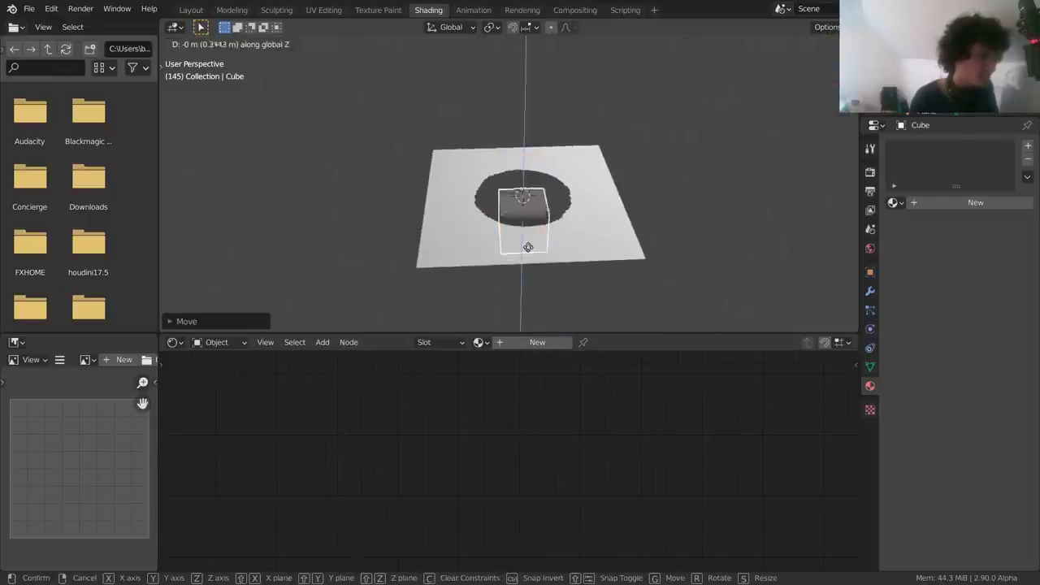
pyautogui.click(536, 254)
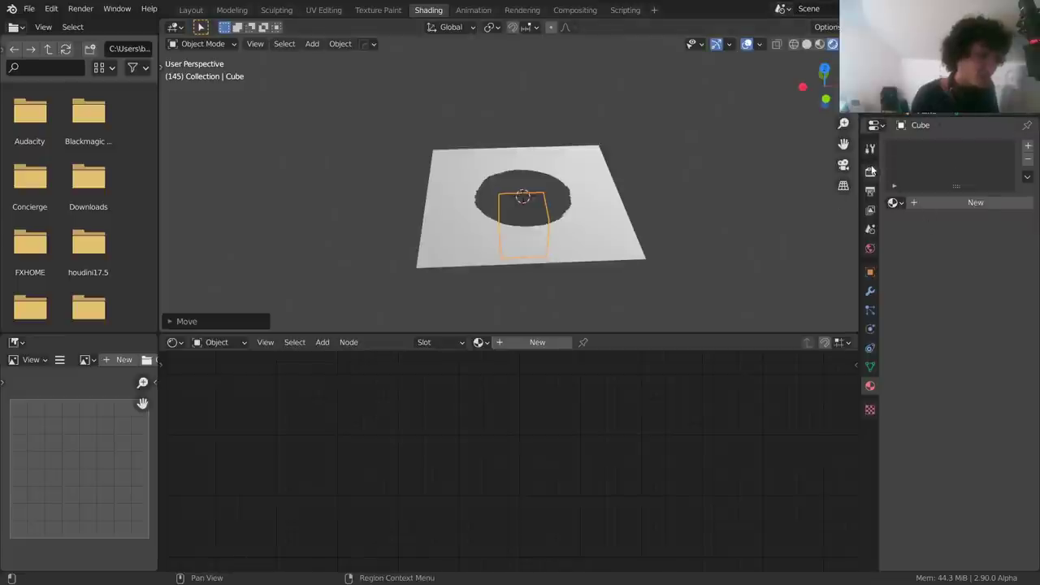
# Switch the render engine to Cycles and move the cube along Z through the opening to compare the transparency
pyautogui.click(870, 171)
pyautogui.click(990, 148)
pyautogui.click(968, 191)
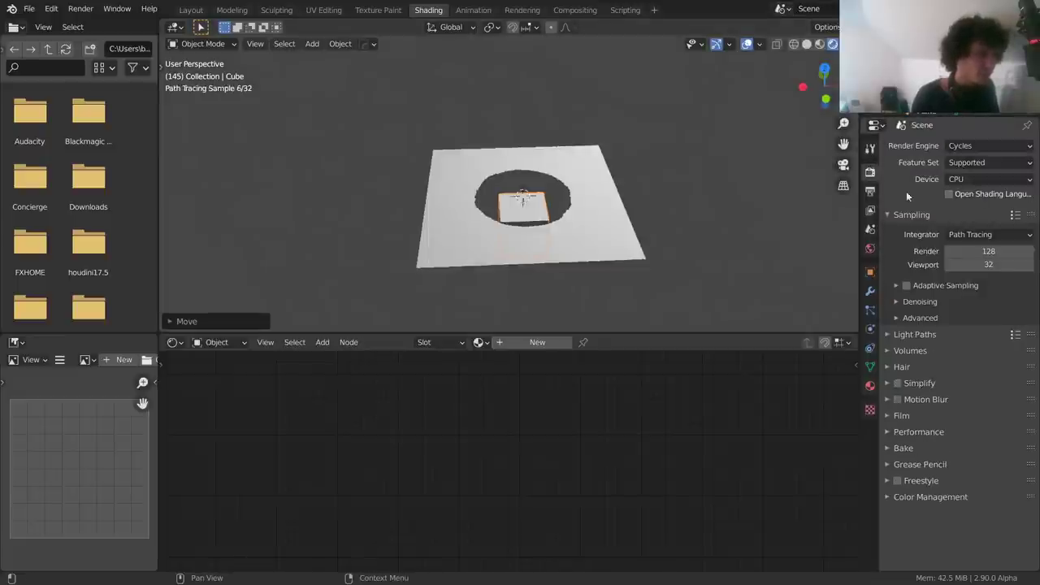
pyautogui.press('g')
pyautogui.press('z')
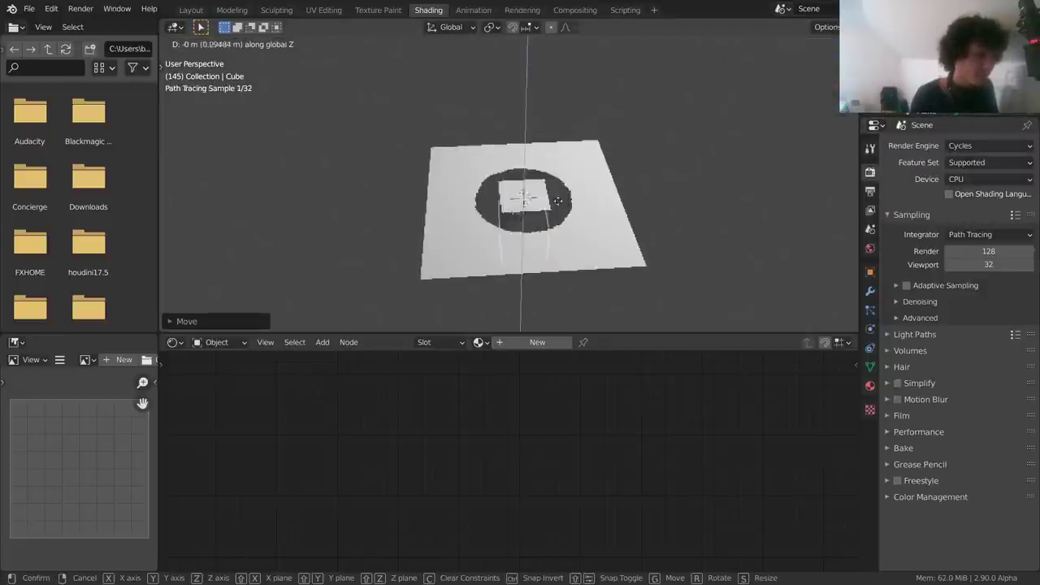
pyautogui.click(537, 209)
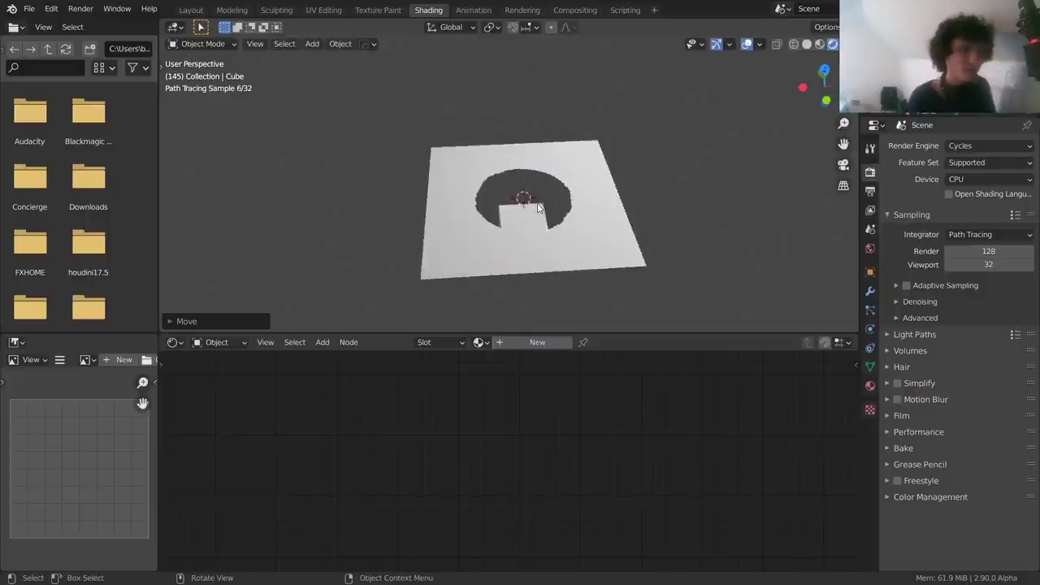
# Switch the render engine back to Eevee and delete the test cube
pyautogui.click(990, 145)
pyautogui.click(975, 159)
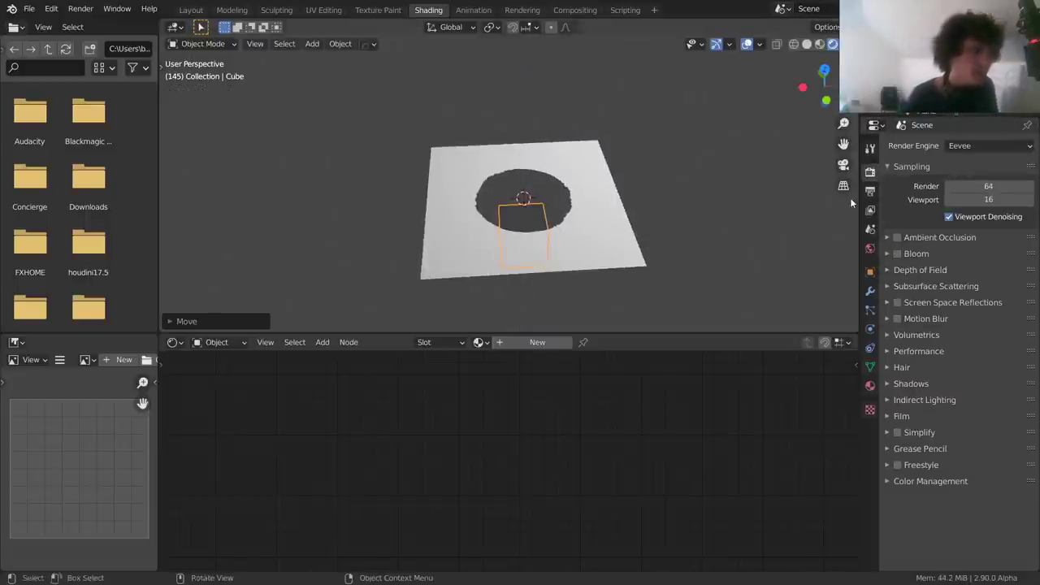
pyautogui.click(527, 218)
pyautogui.press('x')
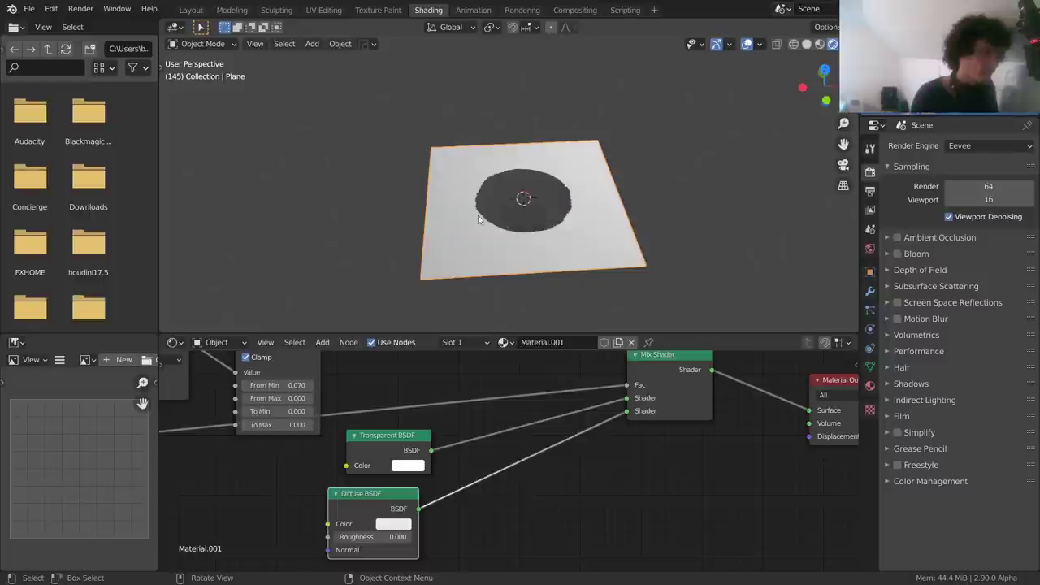
pyautogui.click(533, 217)
pyautogui.press('x')
pyautogui.click(533, 218)
pyautogui.click(533, 218)
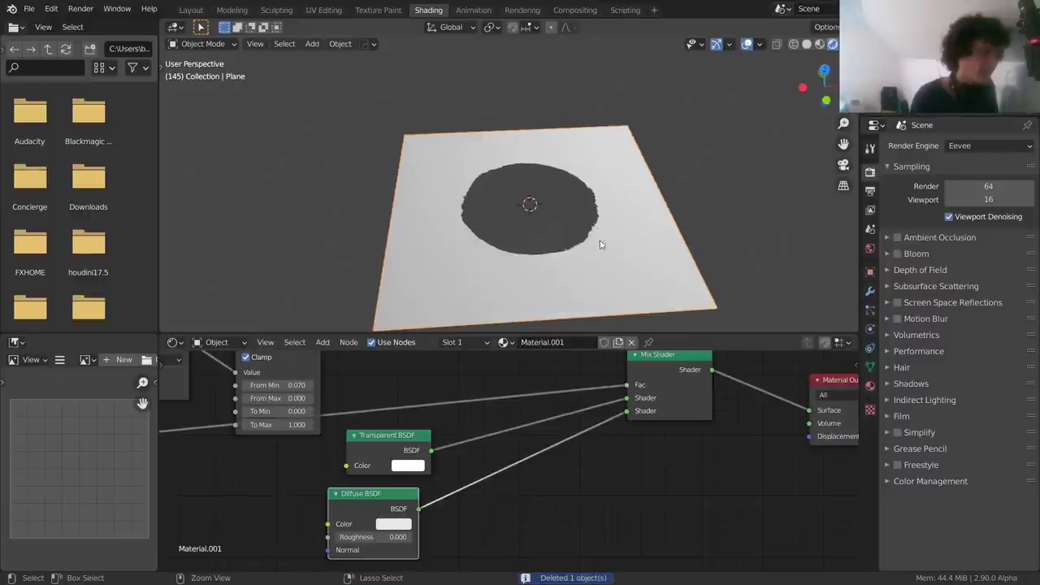
# Save the project to the Desktop as save.blend
pyautogui.hotkey('ctrl', 's')
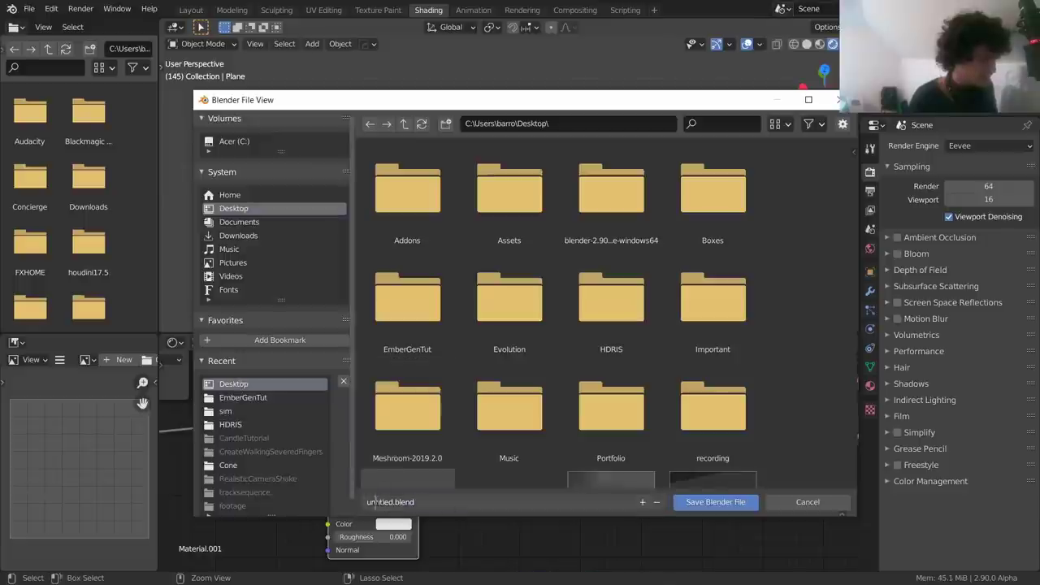
pyautogui.press('Return')
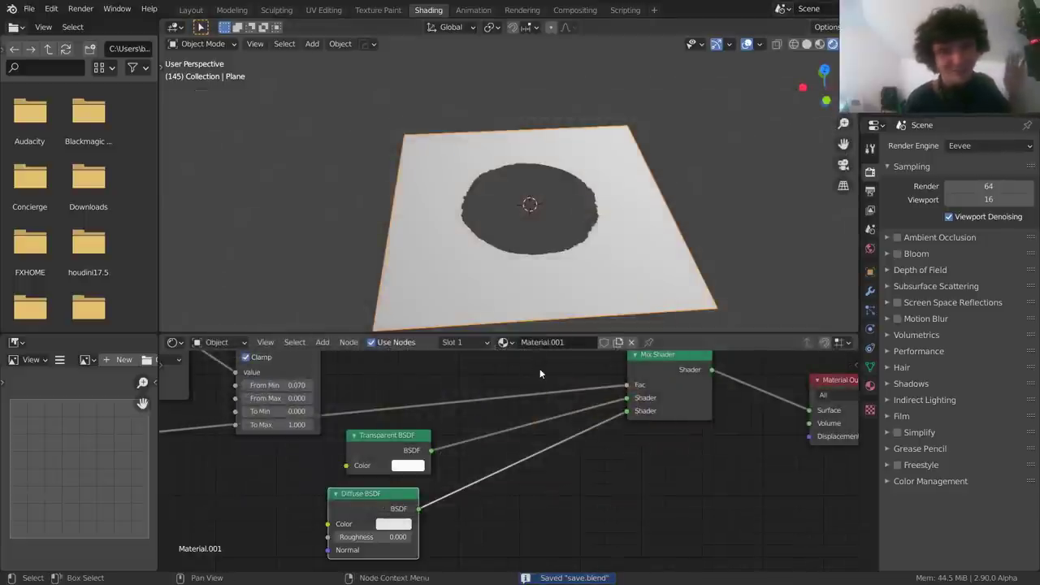
# Return to top view, move the Mix Shader away from the Material Output, and insert a duplicate of it on the link between them
pyautogui.click(824, 74)
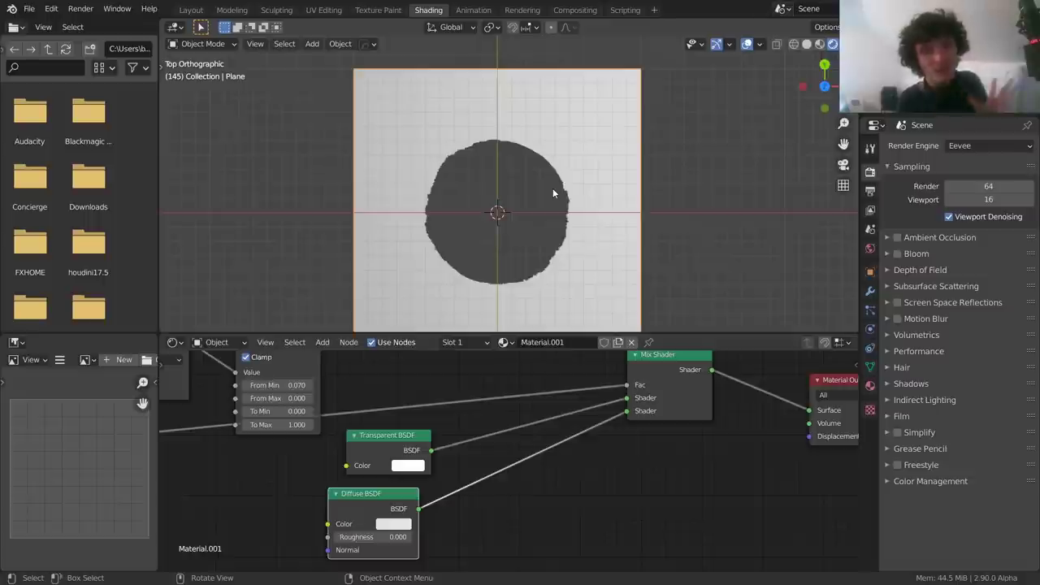
pyautogui.moveTo(680, 371); pyautogui.dragTo(527, 409)
pyautogui.hotkey('shift', 'd')
pyautogui.click(697, 406)
# Add an Emission shader below the first Mix Shader and connect it to the second Mix Shader's lower Shader input
pyautogui.hotkey('shift', 'a')
pyautogui.write('em')
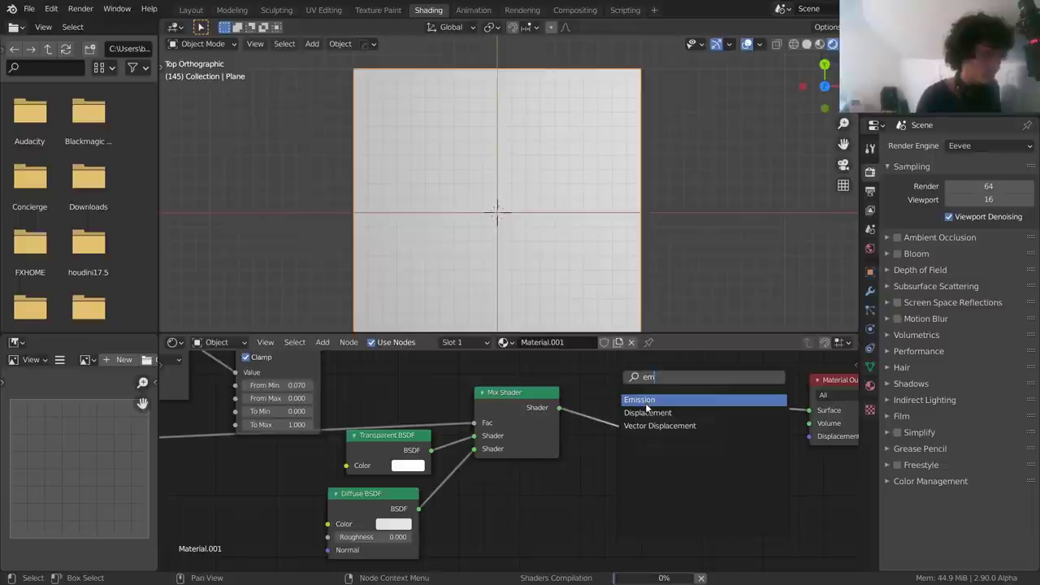
pyautogui.click(647, 404)
pyautogui.click(520, 484)
pyautogui.moveTo(556, 481); pyautogui.dragTo(587, 468)
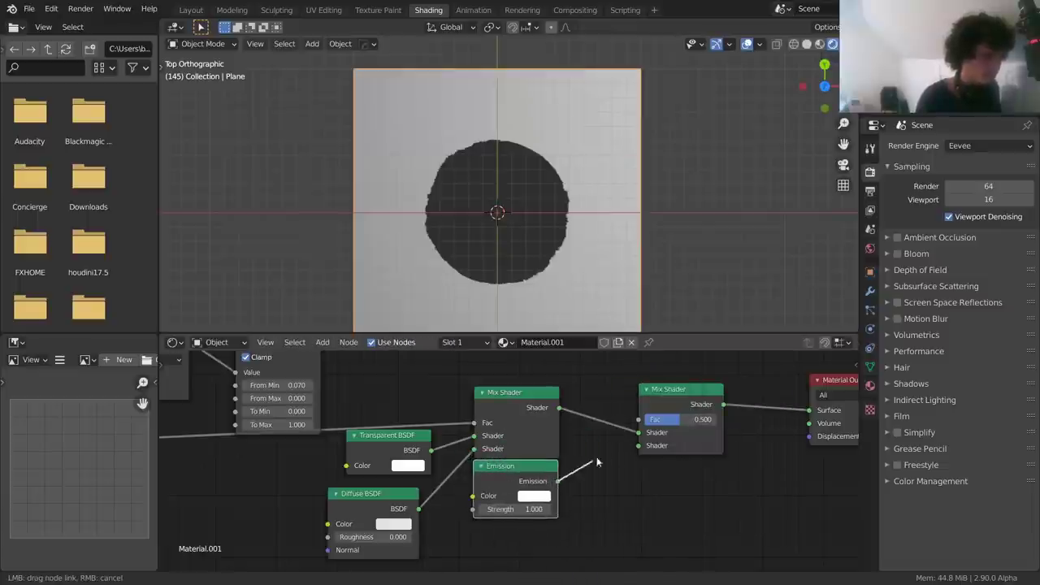
pyautogui.moveTo(647, 452); pyautogui.dragTo(648, 452)
# Connect the Map Range Result to the second Mix Shader's Fac and play the animation briefly to check the glowing edge
pyautogui.moveTo(556, 469); pyautogui.dragTo(562, 508, button='middle')
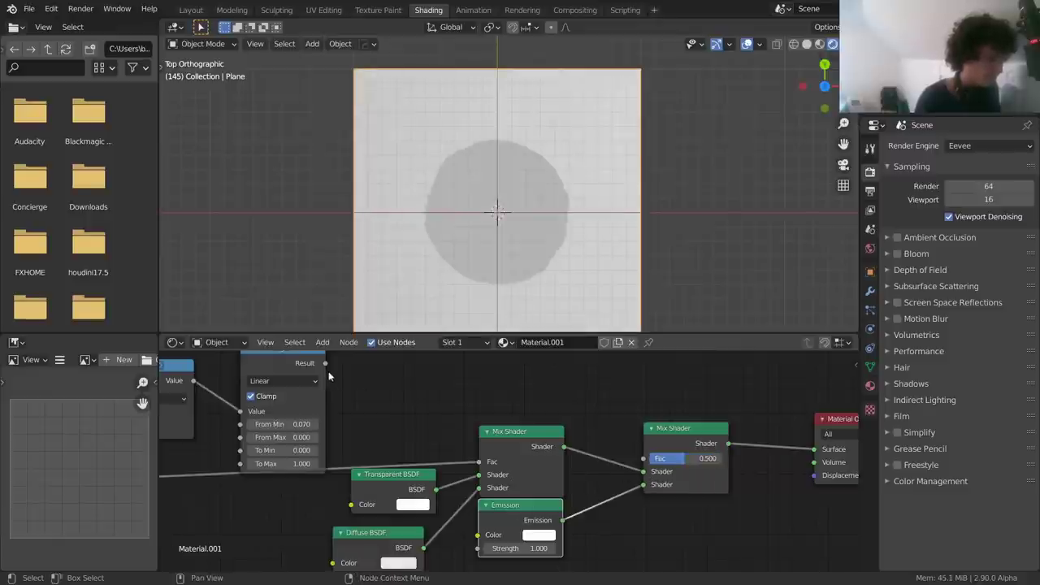
pyautogui.moveTo(327, 368); pyautogui.dragTo(644, 459)
pyautogui.scroll(-1, 535, 209)
pyautogui.moveTo(556, 222); pyautogui.dragTo(559, 179, button='middle')
pyautogui.press('space')
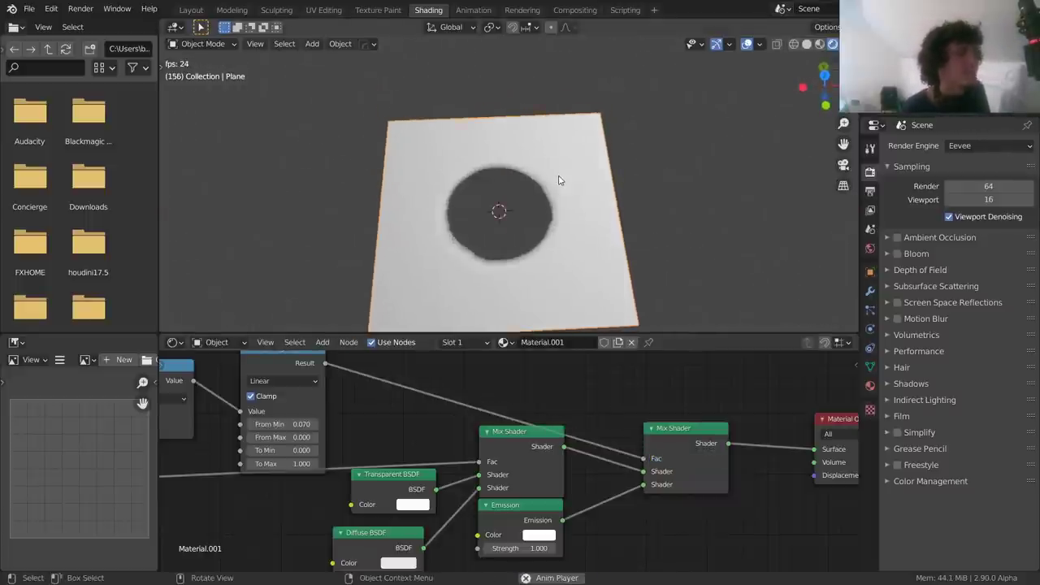
pyautogui.press('space')
# Try a different color on the Emission shader and undo the change
pyautogui.click(546, 535)
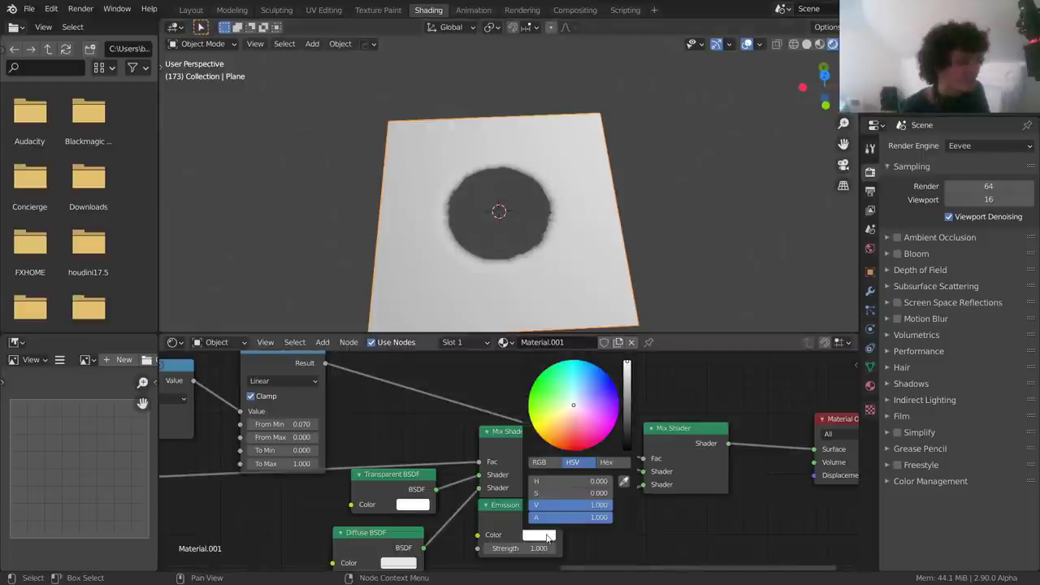
pyautogui.click(573, 438)
pyautogui.hotkey('ctrl', 'z')
# Space out the node layout by moving the Emission and first Mix Shader nodes, and placing the Transparent and Diffuse BSDFs farther from them
pyautogui.moveTo(529, 507); pyautogui.dragTo(578, 523)
pyautogui.moveTo(530, 439); pyautogui.dragTo(559, 436)
pyautogui.scroll(-3, 367, 464)
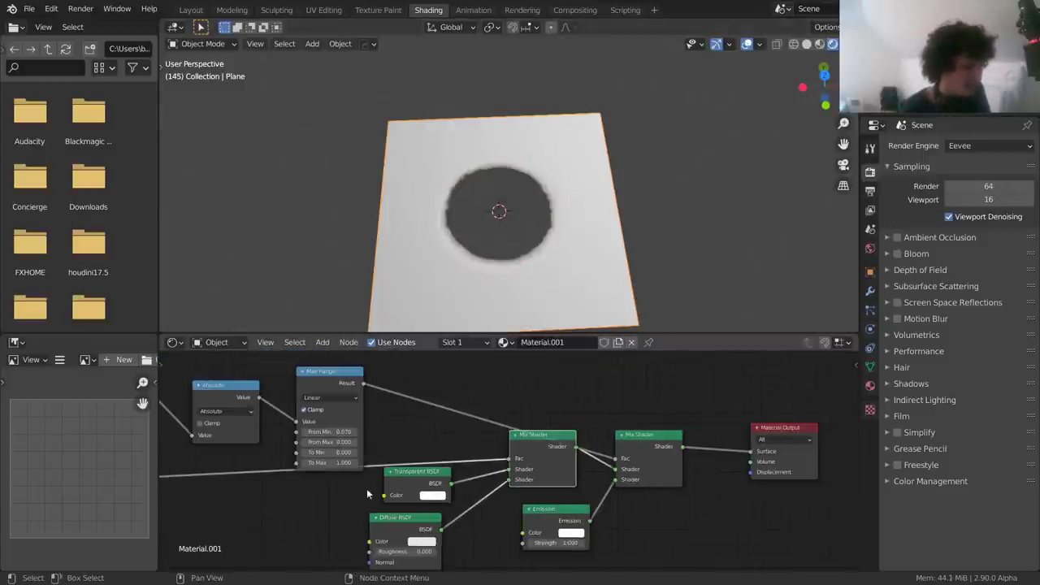
pyautogui.moveTo(364, 492); pyautogui.dragTo(386, 434, button='middle')
pyautogui.moveTo(346, 504); pyautogui.dragTo(440, 434)
pyautogui.press('g')
pyautogui.click(318, 465)
pyautogui.moveTo(461, 388); pyautogui.dragTo(486, 422, button='middle')
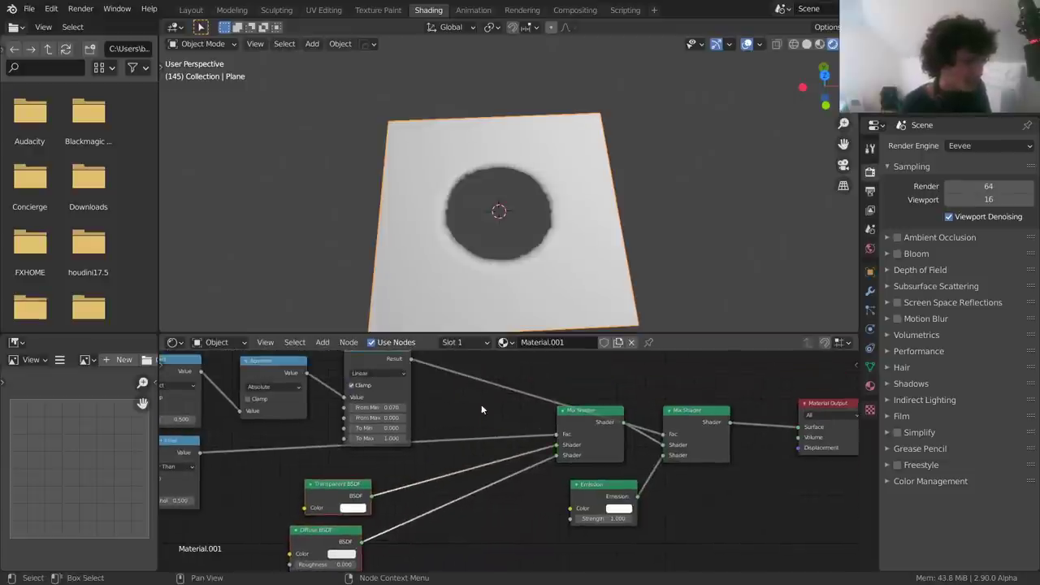
# Add a ColorRamp node in the space between the Map Range and the Emission shader
pyautogui.hotkey('shift', 'a')
pyautogui.click(488, 396)
pyautogui.write('col')
pyautogui.press('Down')
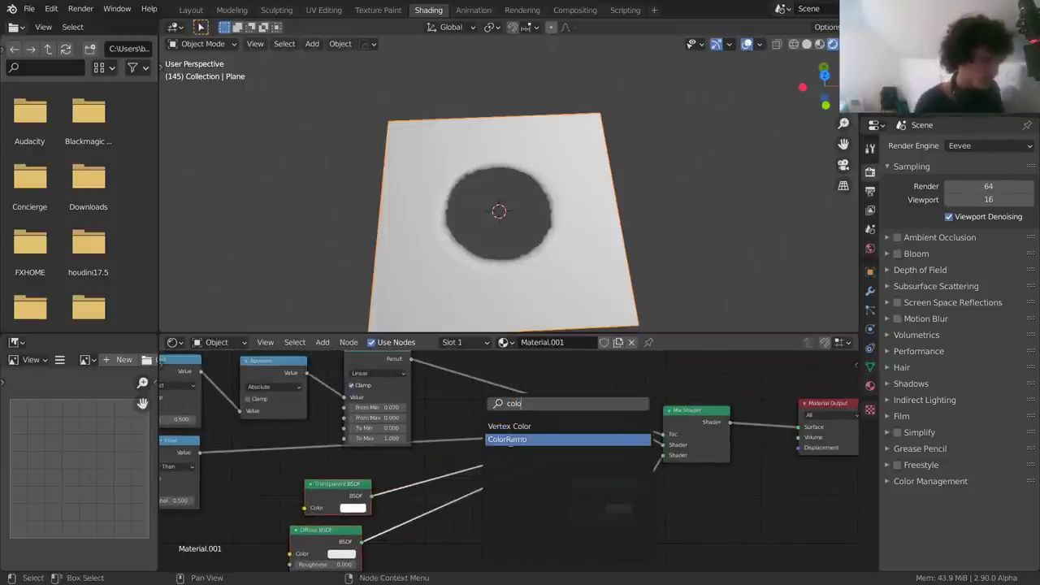
pyautogui.press('Return')
pyautogui.click(436, 511)
pyautogui.hotkey('ctrl', 'z')
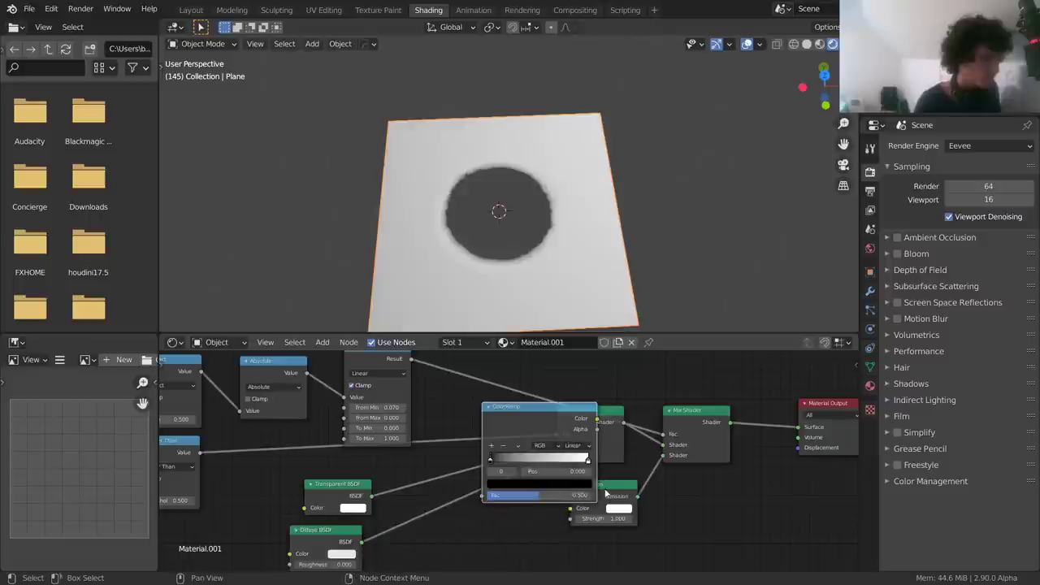
# Connect the ColorRamp's Color to the Emission Color and the Map Range Result to the ColorRamp's Fac
pyautogui.moveTo(604, 488); pyautogui.dragTo(642, 485)
pyautogui.moveTo(553, 421); pyautogui.dragTo(608, 505)
pyautogui.scroll(-2, 505, 465)
pyautogui.keyDown('alt'); pyautogui.moveTo(438, 390); pyautogui.dragTo(530, 514, button='right'); pyautogui.keyUp('alt')
pyautogui.scroll(4, 525, 516)
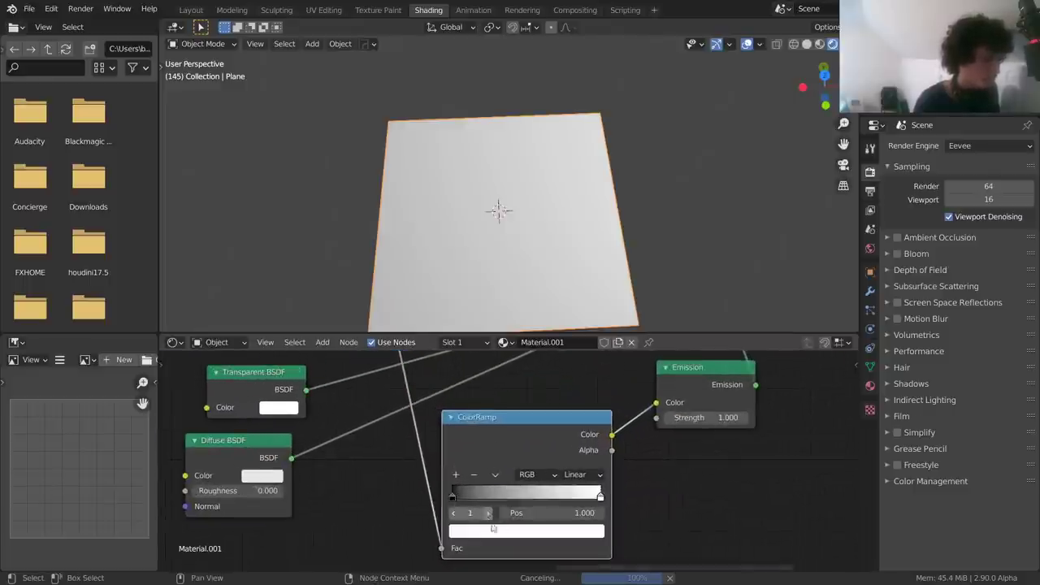
# Set the ColorRamp's end stop to a saturated orange and the Emission strength to 10
pyautogui.click(501, 531)
pyautogui.click(490, 429)
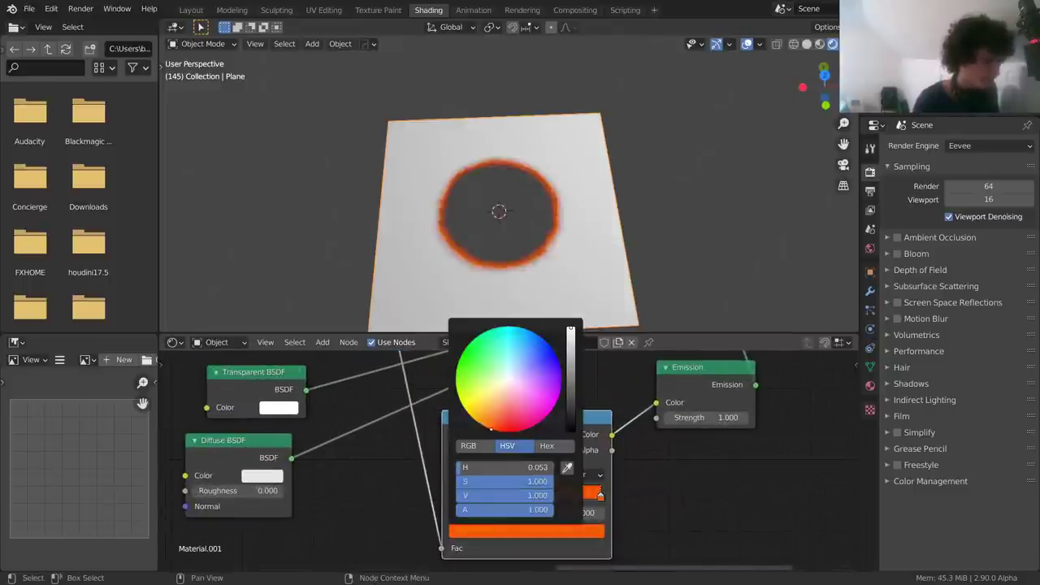
pyautogui.click(716, 419)
pyautogui.write('10')
pyautogui.press('Return')
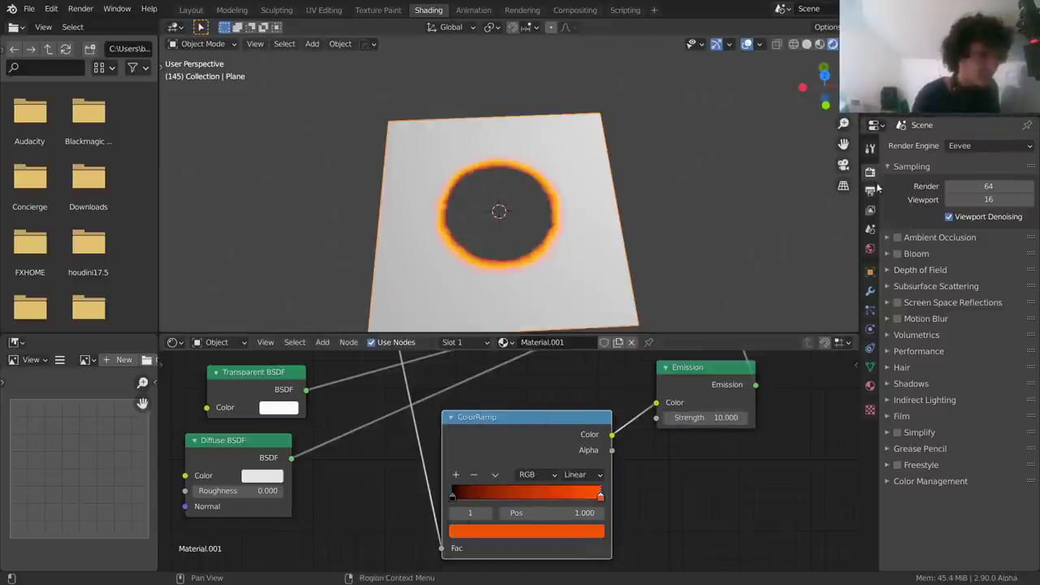
# Enable Bloom for the Eevee render and look at the glowing ring from a lower angle
pyautogui.click(898, 254)
pyautogui.moveTo(561, 155); pyautogui.dragTo(557, 239, button='middle')
# Set the ColorRamp's first stop to a bright, saturated red and play the animation to check the ring
pyautogui.click(453, 515)
pyautogui.scroll(6, 577, 242)
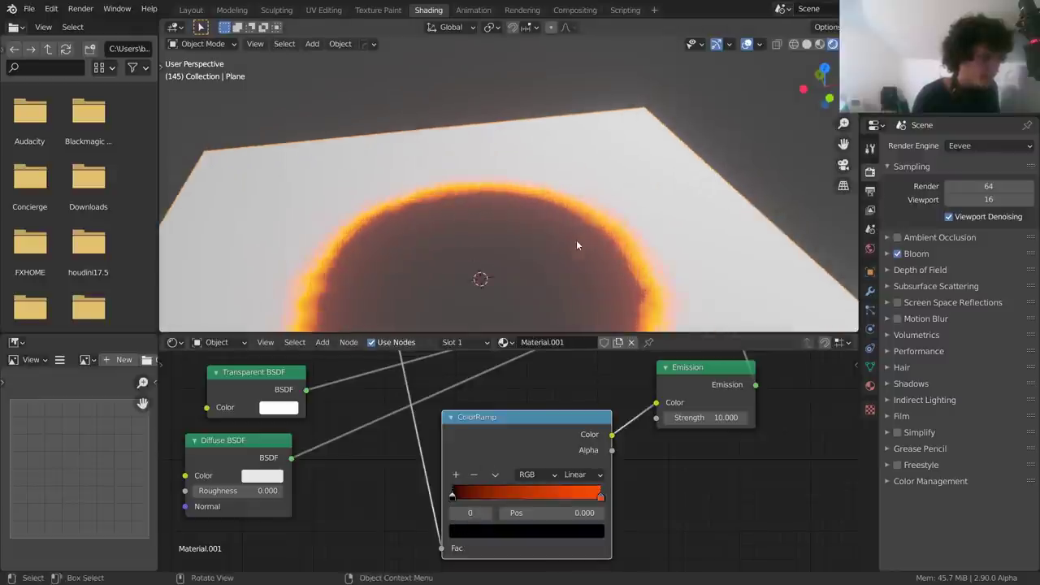
pyautogui.click(533, 529)
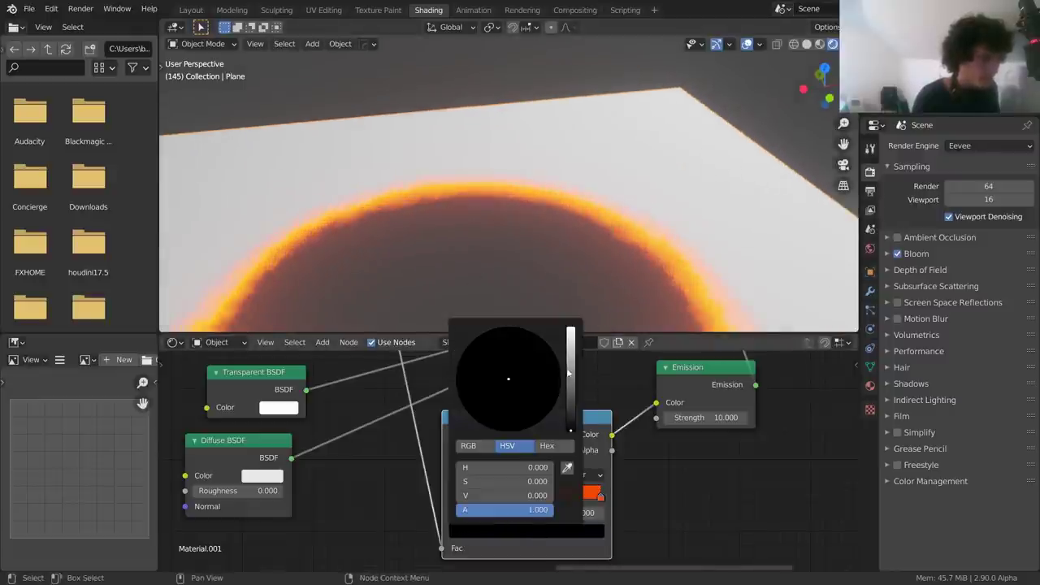
pyautogui.moveTo(569, 414); pyautogui.dragTo(573, 338)
pyautogui.click(550, 378)
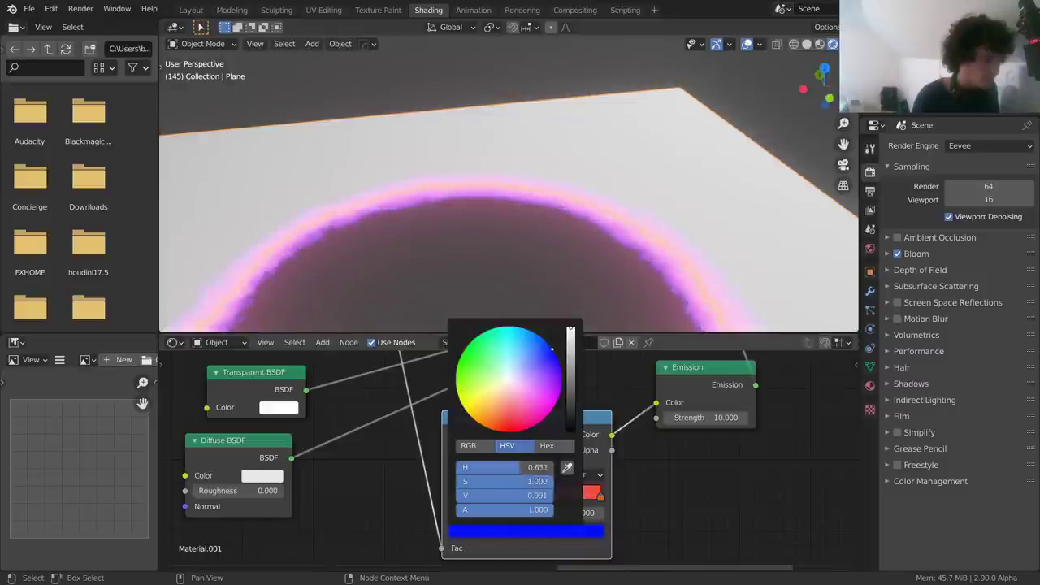
pyautogui.moveTo(550, 378); pyautogui.dragTo(498, 431)
pyautogui.scroll(-6, 652, 235)
pyautogui.moveTo(652, 236); pyautogui.dragTo(622, 190, button='middle')
pyautogui.press('space')
# Try a Hue Saturation Value node between the ColorRamp and Emission with different Hue values, and remove it while keeping the link
pyautogui.moveTo(559, 425); pyautogui.dragTo(467, 439)
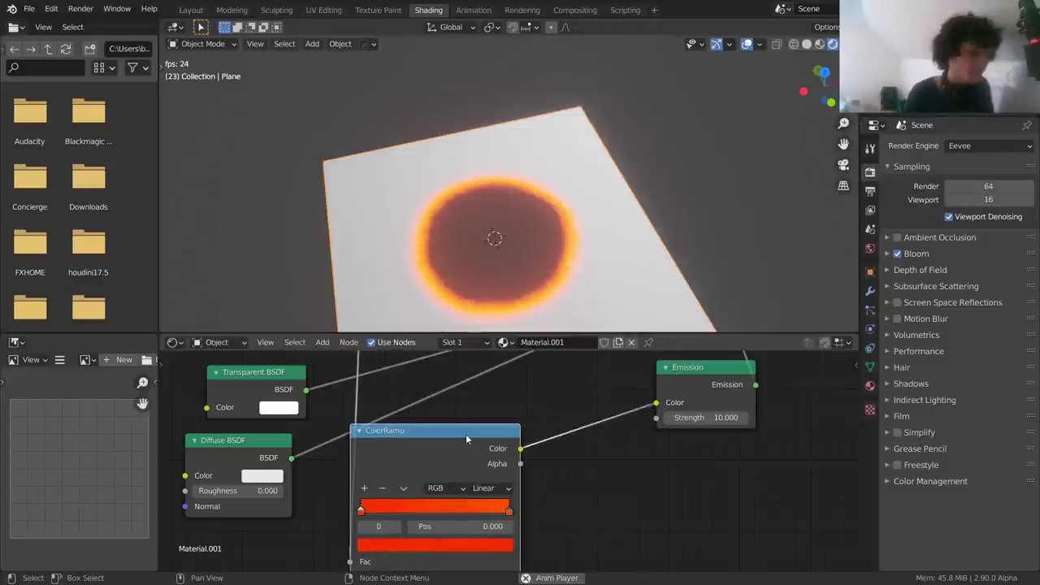
pyautogui.hotkey('shift', 'a')
pyautogui.click(599, 378)
pyautogui.write('hu')
pyautogui.press('Return')
pyautogui.click(654, 416)
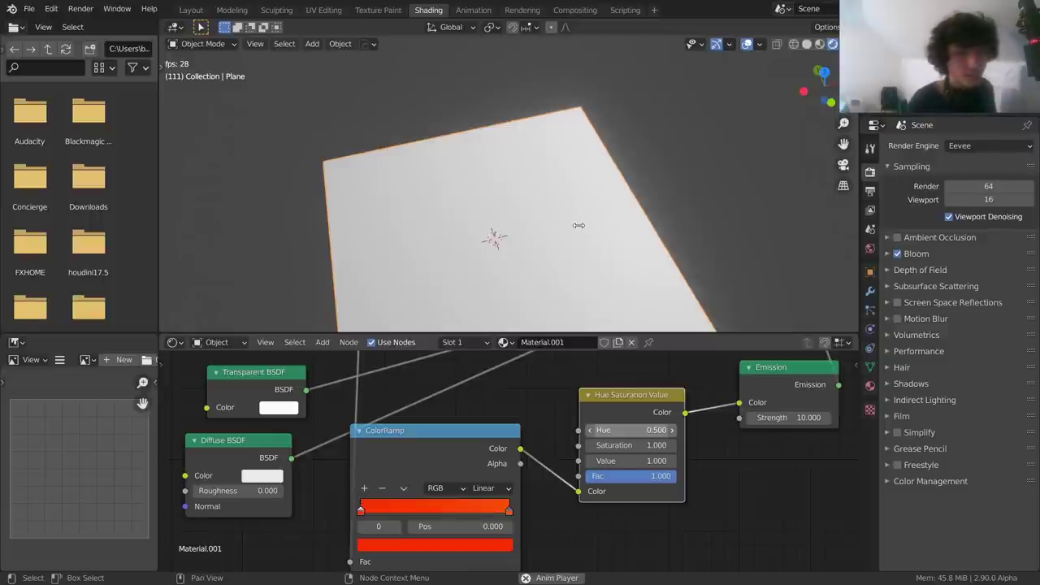
pyautogui.scroll(-1, 520, 463)
pyautogui.moveTo(621, 432); pyautogui.dragTo(674, 432)
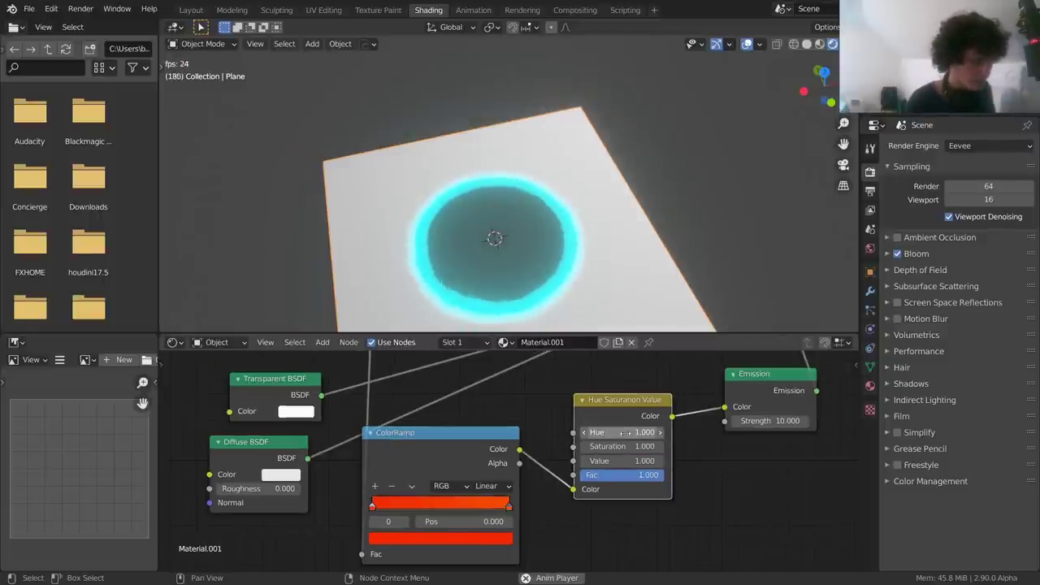
pyautogui.moveTo(650, 433)
pyautogui.mouseDown()
pyautogui.moveTo(602, 432)
pyautogui.moveTo(634, 431)
pyautogui.mouseUp()
pyautogui.hotkey('ctrl', 'x')
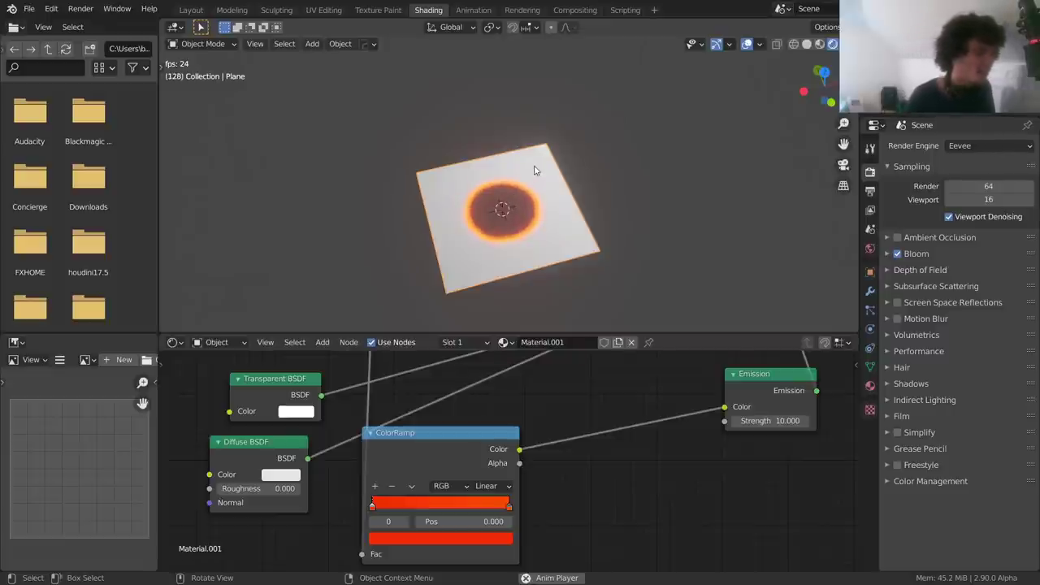
# Rotate the plane 90° about X and duplicate it along X beside the original
pyautogui.write('rx90')
pyautogui.press('Return')
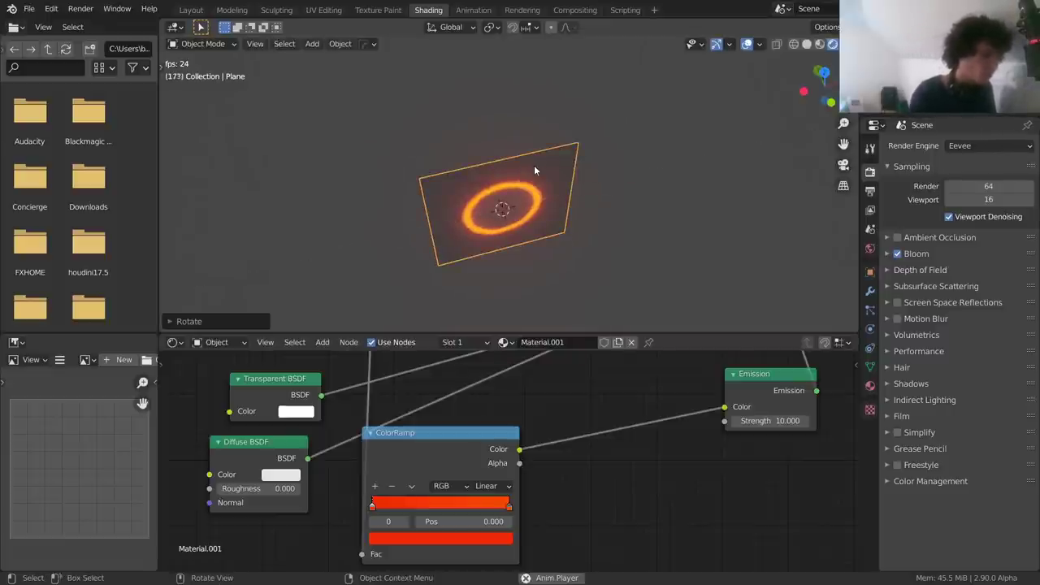
pyautogui.hotkey('shift', 'd')
pyautogui.press('x')
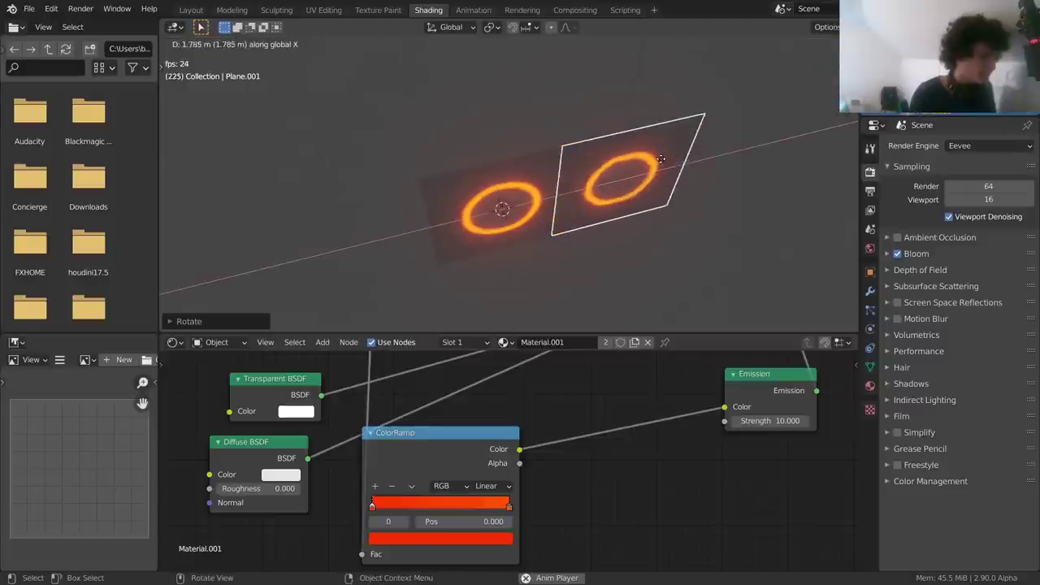
pyautogui.click(675, 156)
pyautogui.moveTo(672, 156); pyautogui.dragTo(589, 311, button='middle')
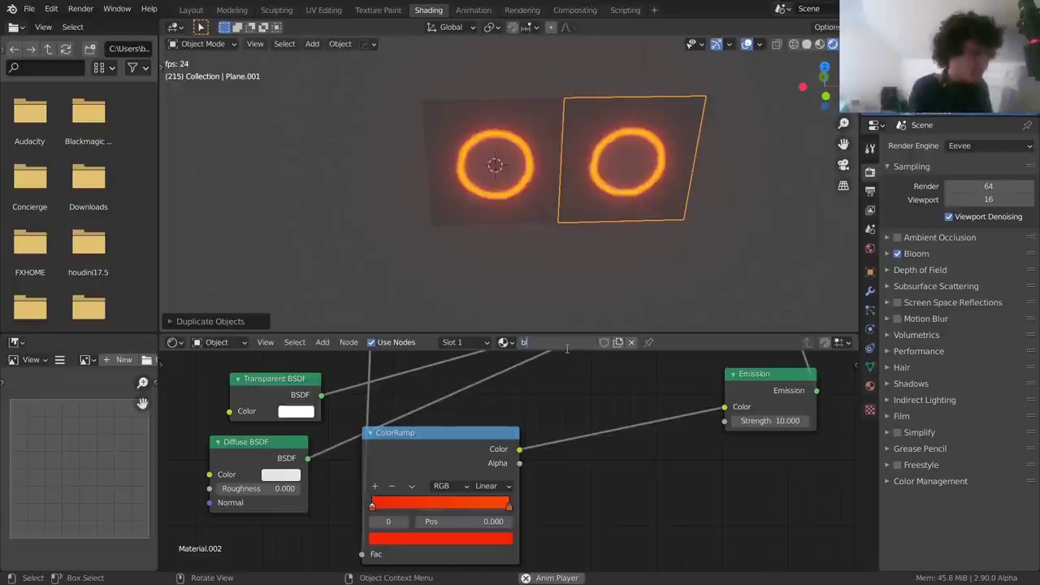
# Assign Material.001 back to the duplicated plane and rename that material orange
pyautogui.click(505, 342)
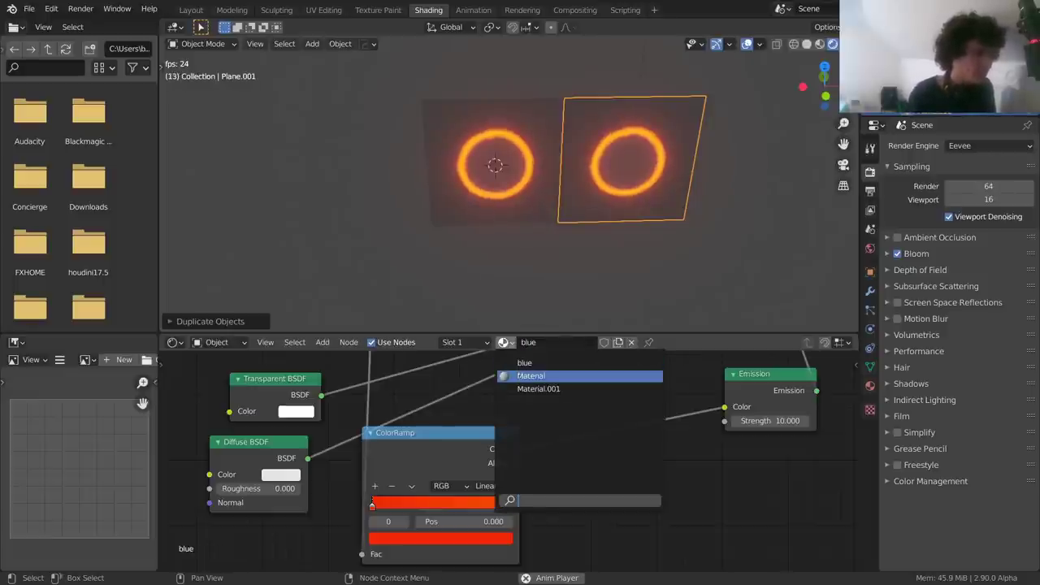
pyautogui.click(519, 376)
pyautogui.click(505, 342)
pyautogui.click(537, 389)
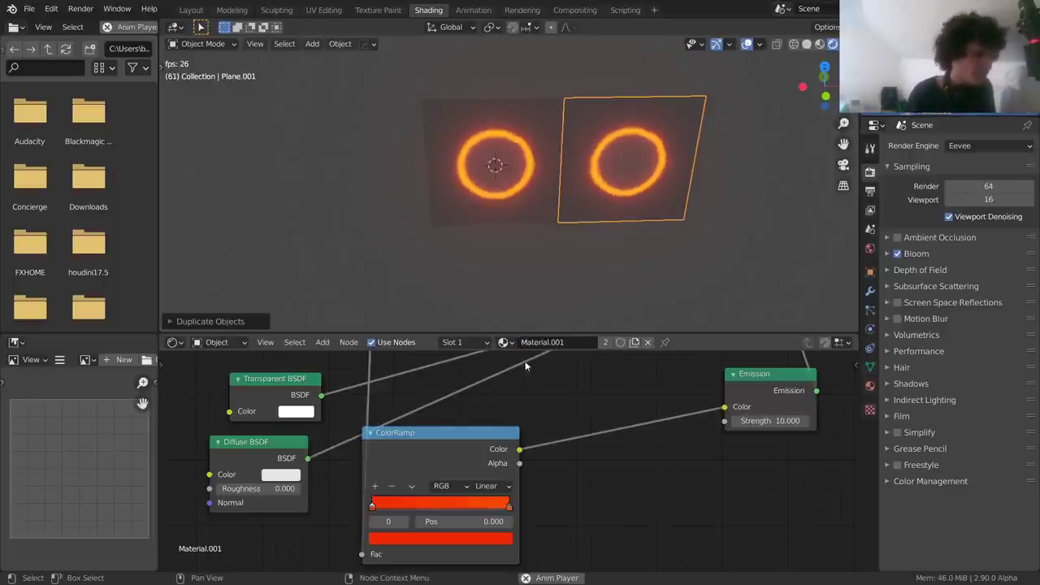
pyautogui.doubleClick(546, 342)
pyautogui.write('orange')
pyautogui.press('Return')
# Assign the blue material to the duplicated plane
pyautogui.click(508, 203)
pyautogui.click(659, 187)
pyautogui.click(506, 342)
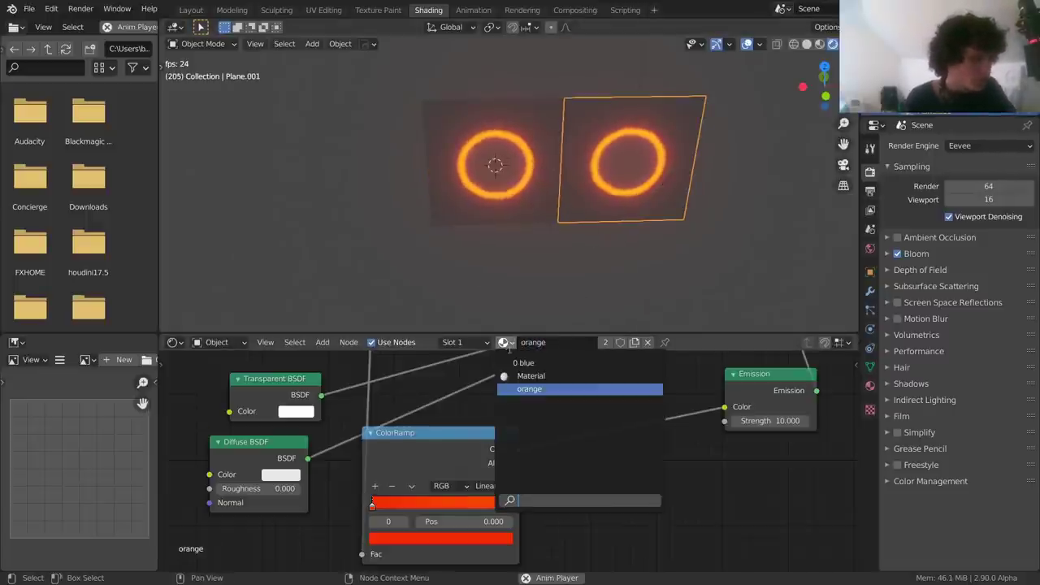
pyautogui.click(520, 363)
# Insert a Hue Saturation Value node between the ColorRamp and Emission in the blue material
pyautogui.moveTo(622, 418); pyautogui.dragTo(466, 452, button='middle')
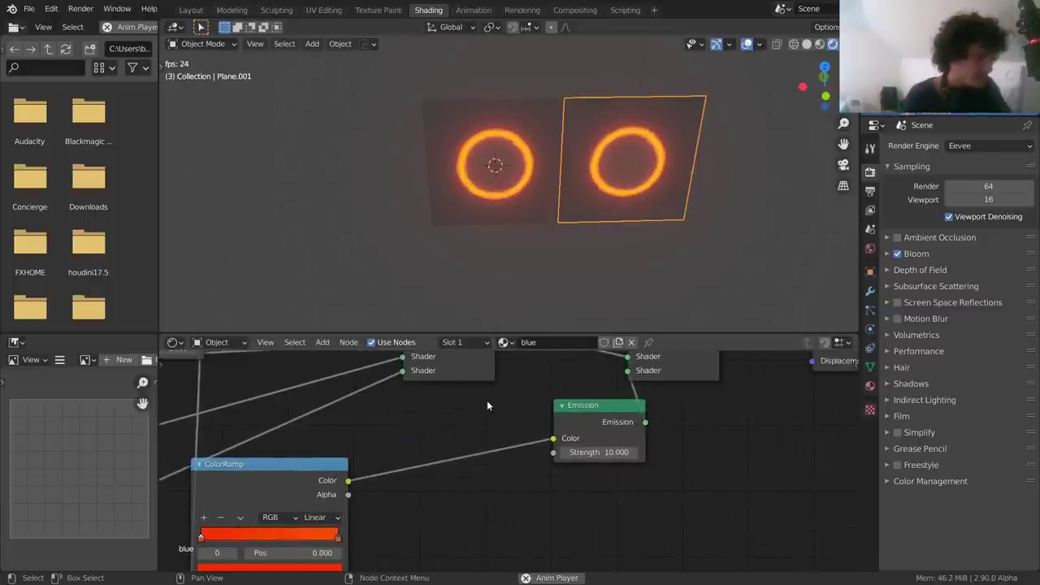
pyautogui.hotkey('shift', 'a')
pyautogui.write('hu')
pyautogui.press('Return')
pyautogui.click(470, 446)
# Set the Hue to 0.130 to turn the second portal's ring blue, and compare both portals
pyautogui.keyDown('shift'); pyautogui.moveTo(476, 458); pyautogui.dragTo(404, 457); pyautogui.keyUp('shift')
pyautogui.hotkey('alt', 'a')
pyautogui.scroll(-2, 610, 197)
pyautogui.moveTo(576, 191); pyautogui.dragTo(612, 180, button='middle')
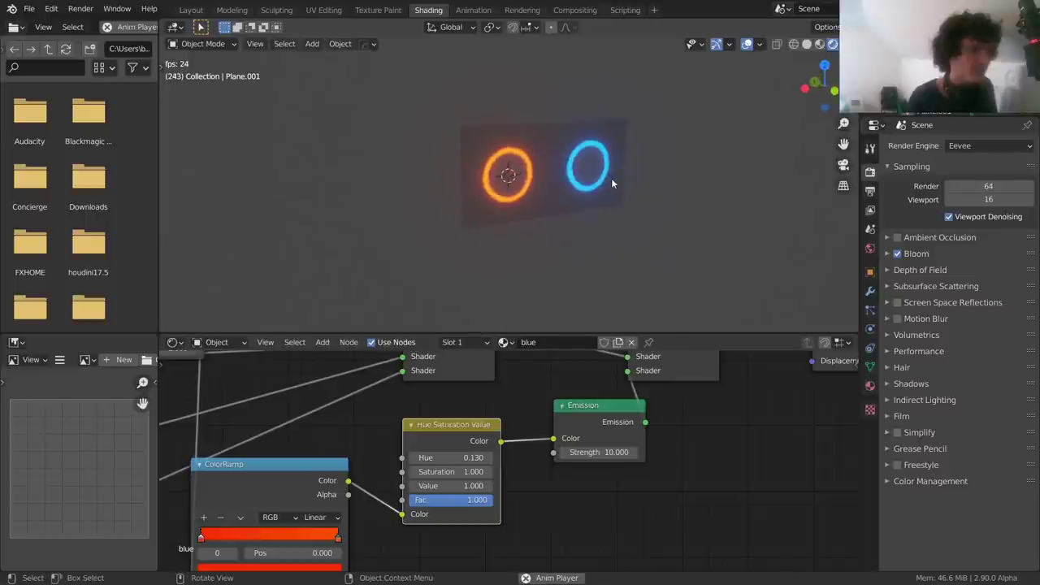
pyautogui.scroll(2, 609, 182)
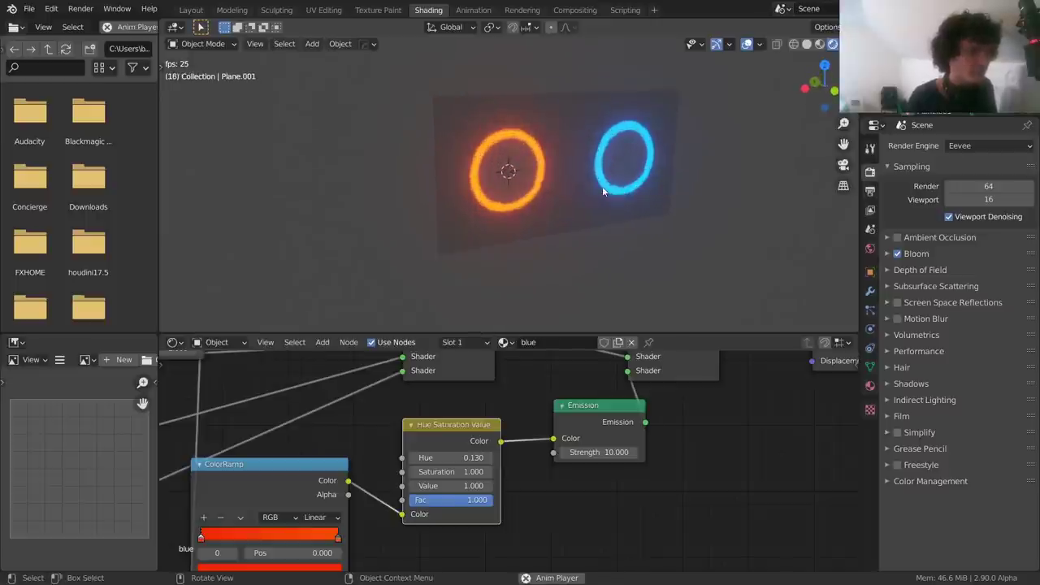
# Clear the object selection and save the file
pyautogui.click(563, 148)
pyautogui.click(698, 101)
pyautogui.hotkey('ctrl', 's')
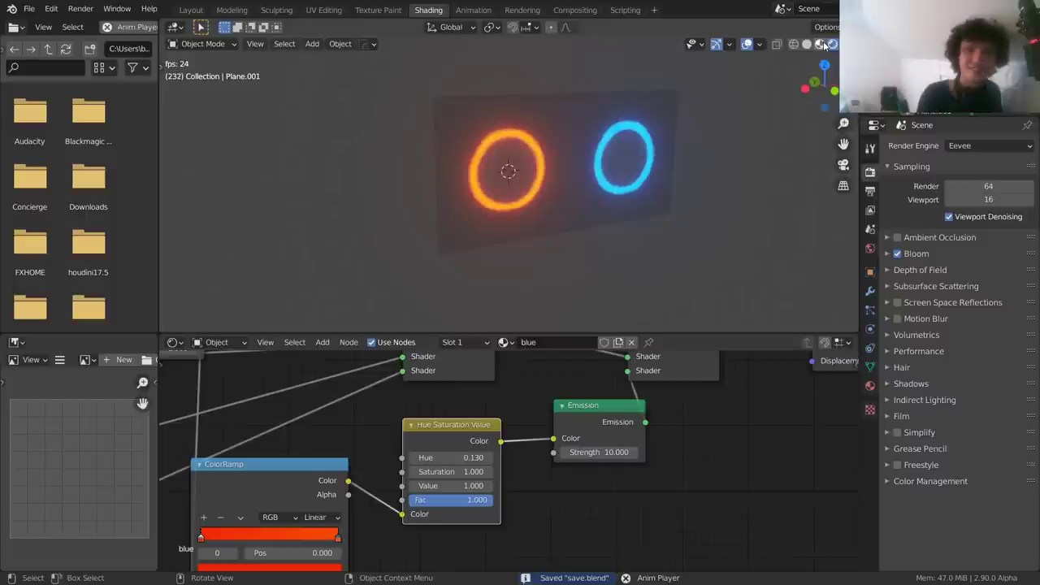
# Add a new plane as a floor beneath the portals and scale it up about 4.4 times
pyautogui.hotkey('shift', 'a')
pyautogui.moveTo(507, 73)
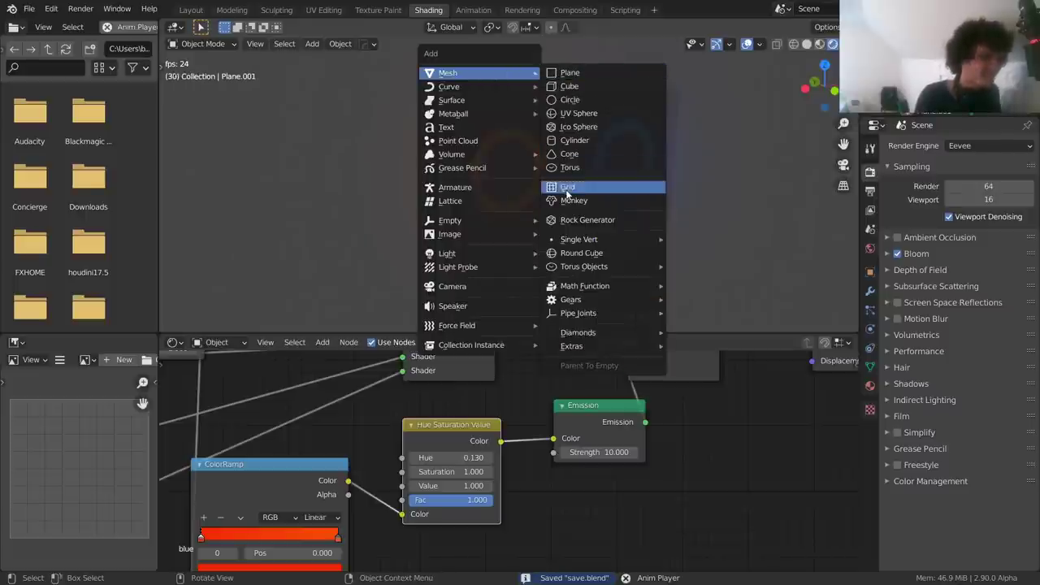
pyautogui.click(581, 73)
pyautogui.press('s')
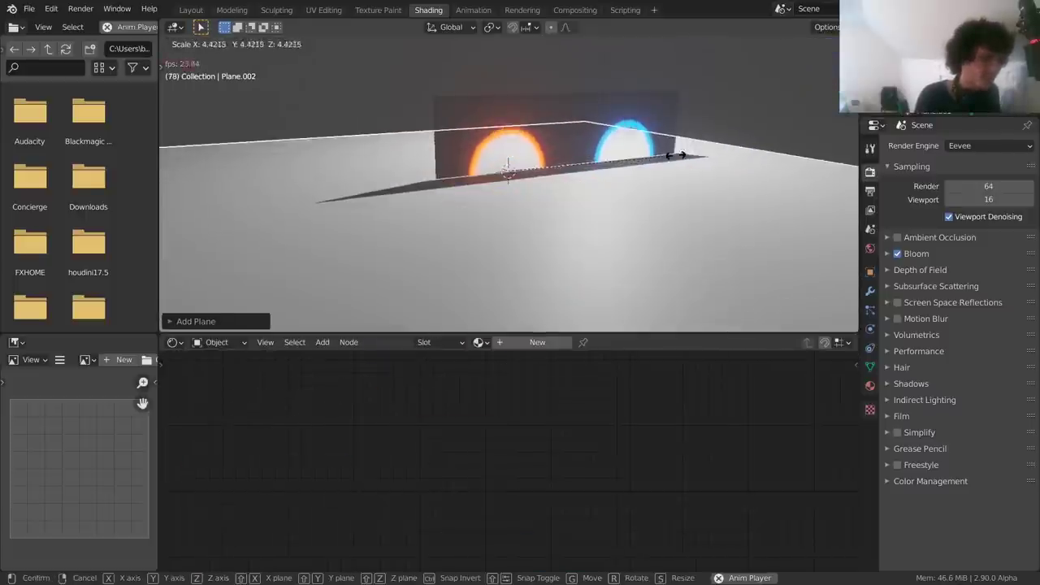
pyautogui.click(766, 80)
pyautogui.press('g')
pyautogui.click(620, 137)
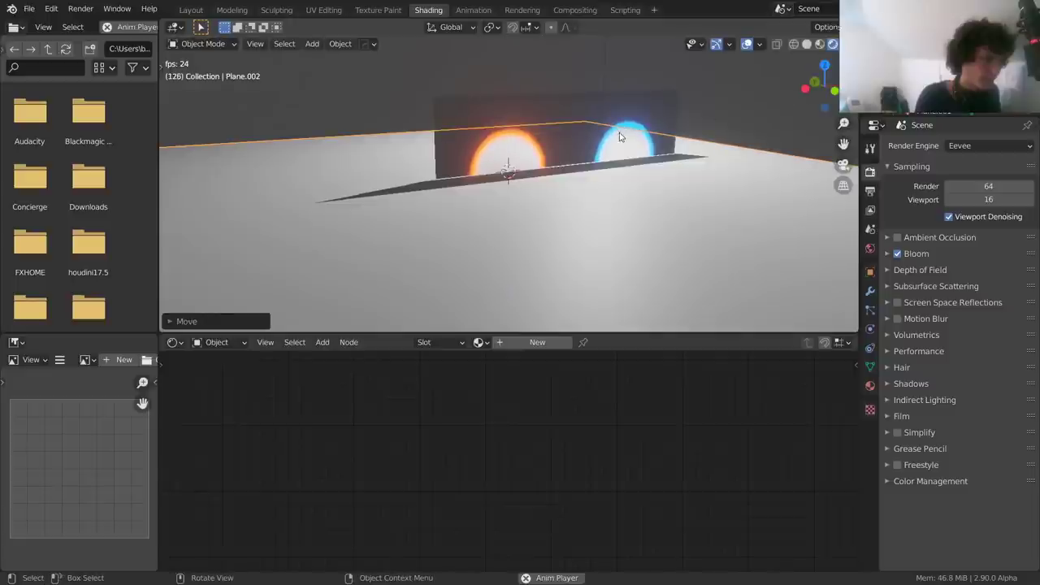
# Move both portal planes up along Z so their lower edges meet the floor
pyautogui.click(525, 108)
pyautogui.press('g')
pyautogui.press('z')
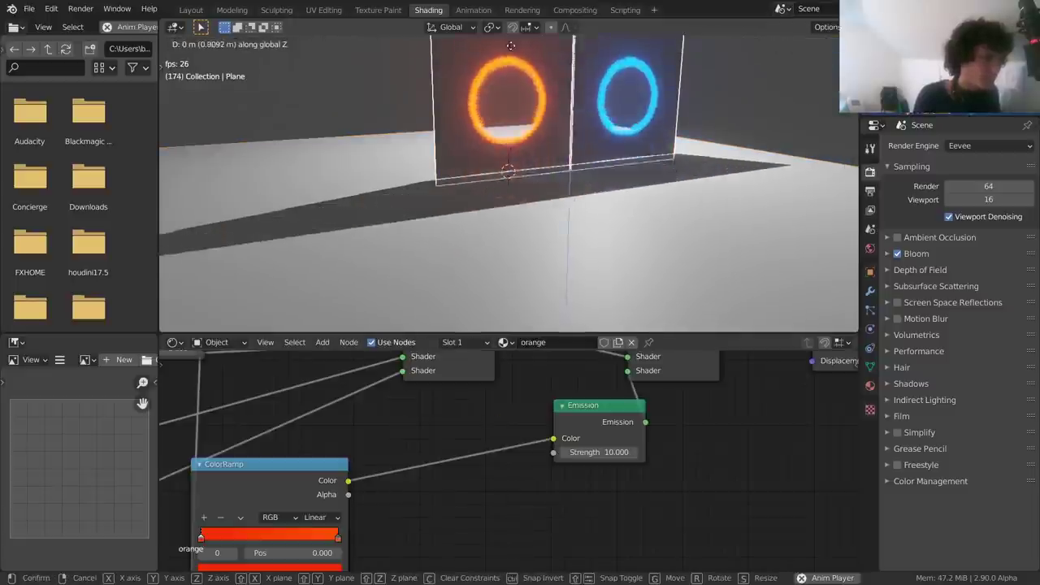
pyautogui.click(510, 42)
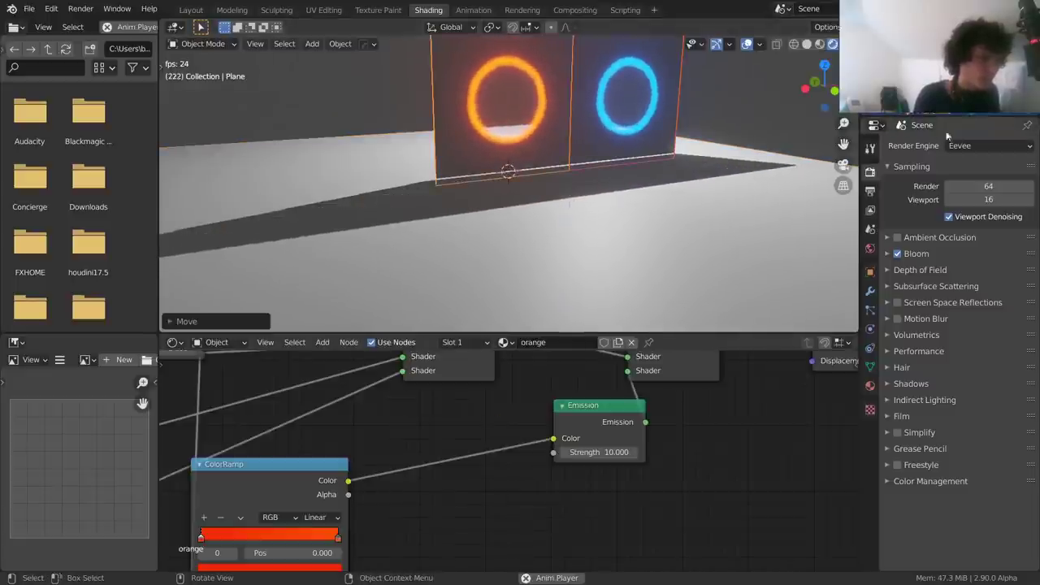
# Try rendering the scene in Cycles with the GPU Compute device, and switch the render engine back to Eevee
pyautogui.click(979, 146)
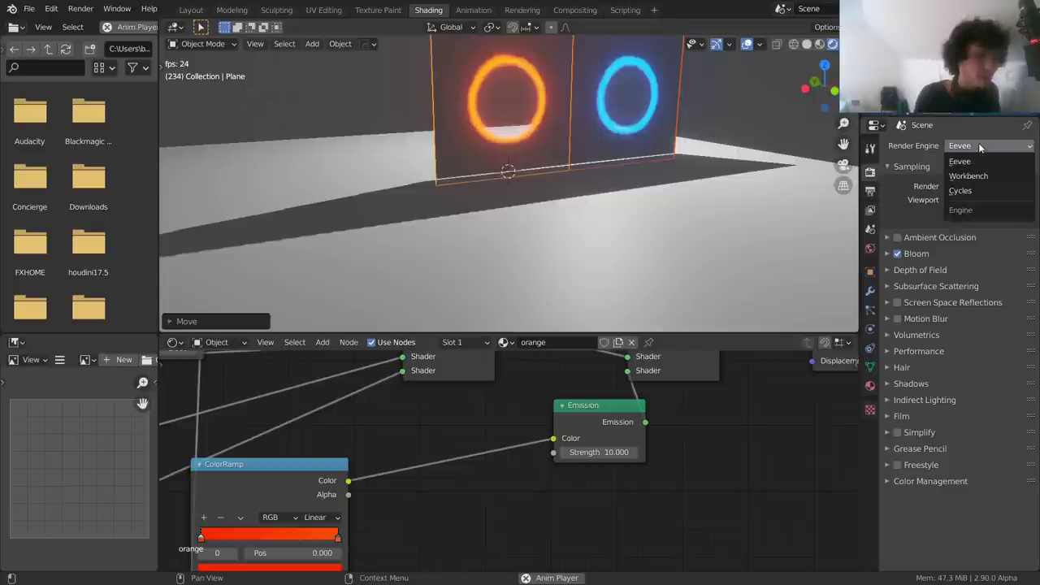
pyautogui.click(974, 190)
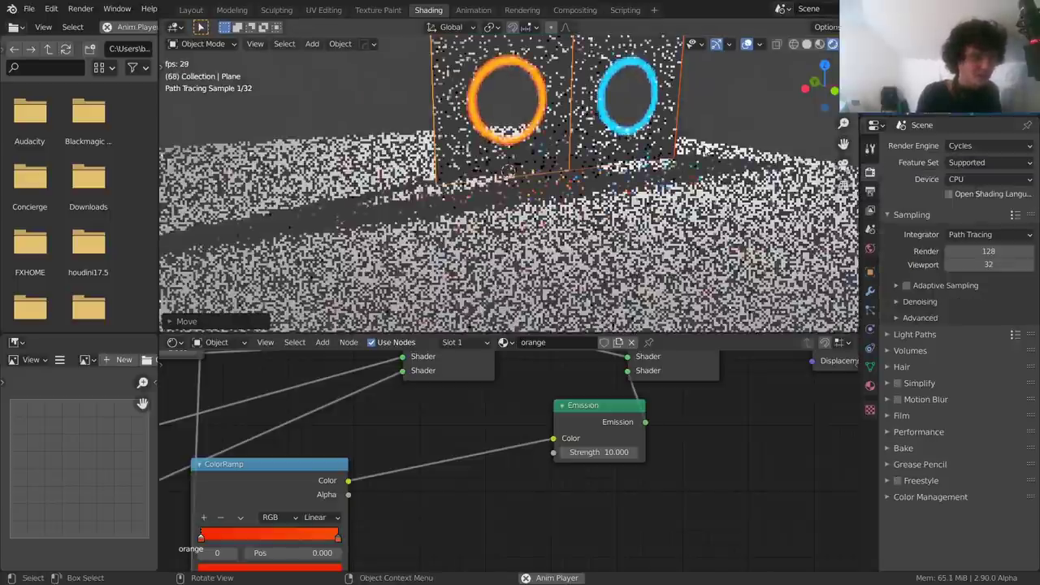
pyautogui.scroll(-1, 686, 158)
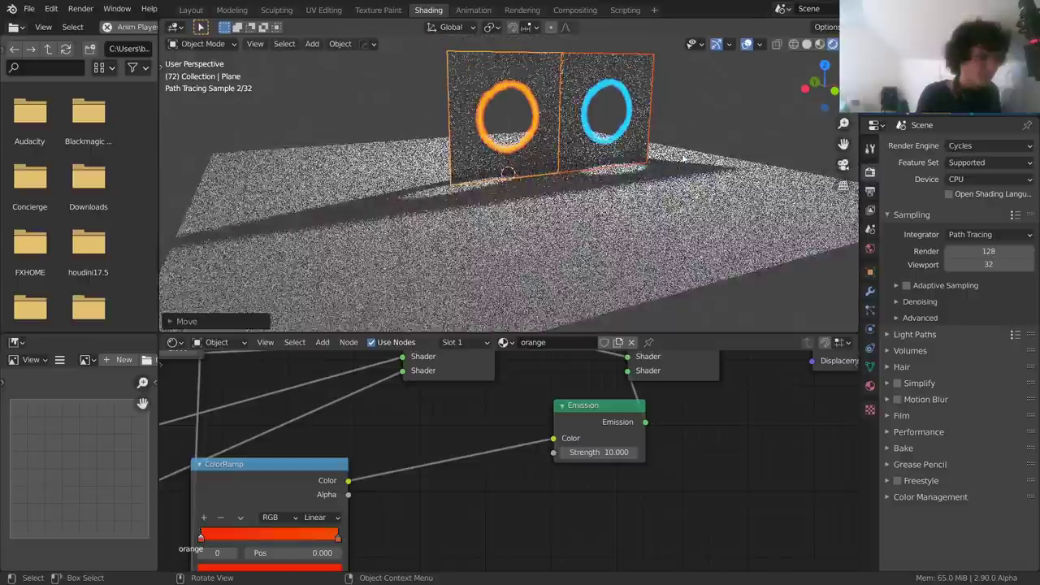
pyautogui.click(964, 180)
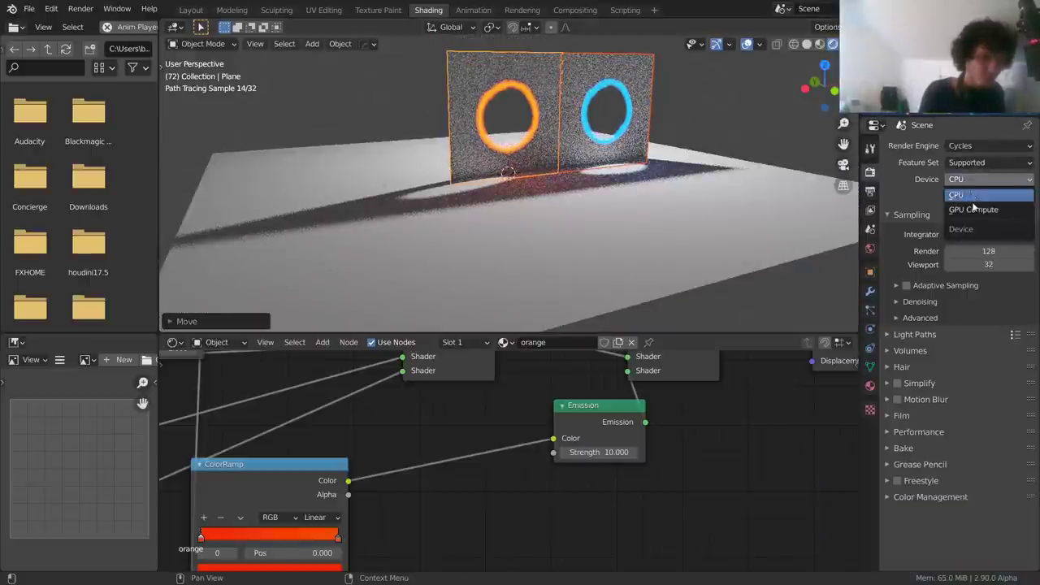
pyautogui.click(973, 213)
pyautogui.click(973, 147)
pyautogui.click(963, 162)
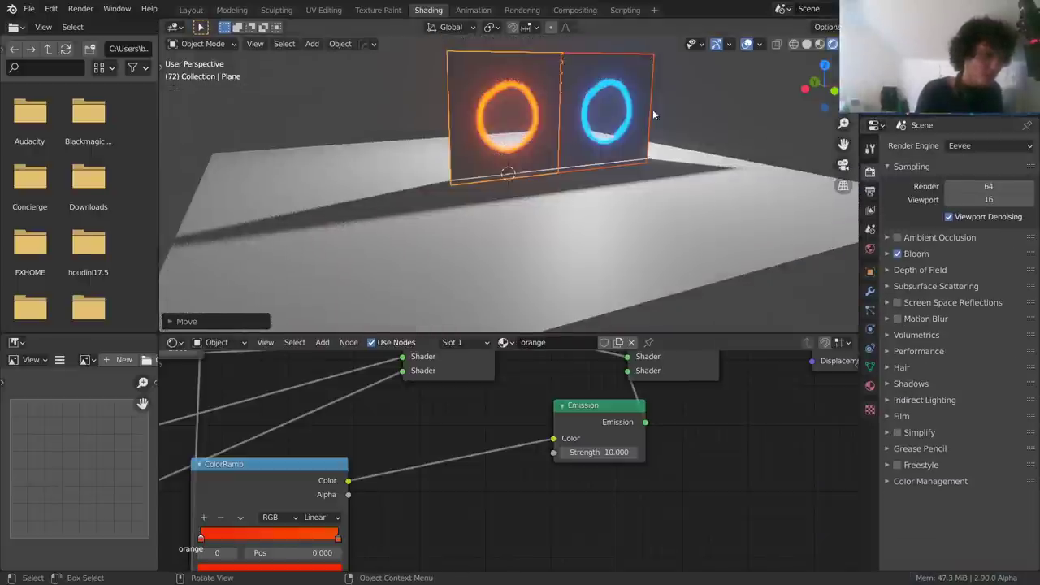
# Move the orange portal plane's outer vertical edge outward along X in Edit Mode to widen the wall
pyautogui.click(518, 83)
pyautogui.moveTo(519, 83); pyautogui.dragTo(476, 100, button='middle')
pyautogui.press('Tab')
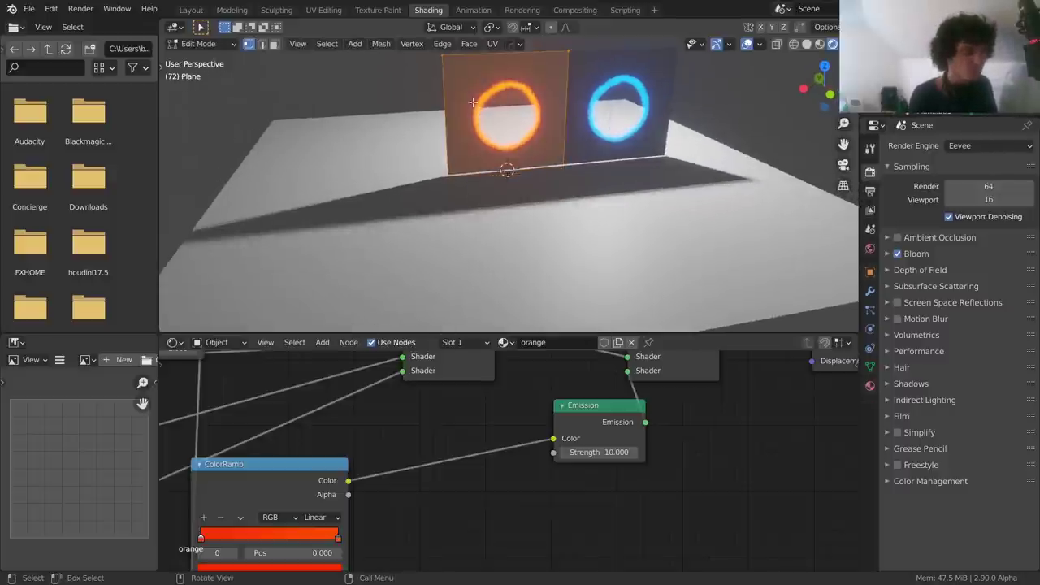
pyautogui.click(454, 110)
pyautogui.press('g')
pyautogui.press('x')
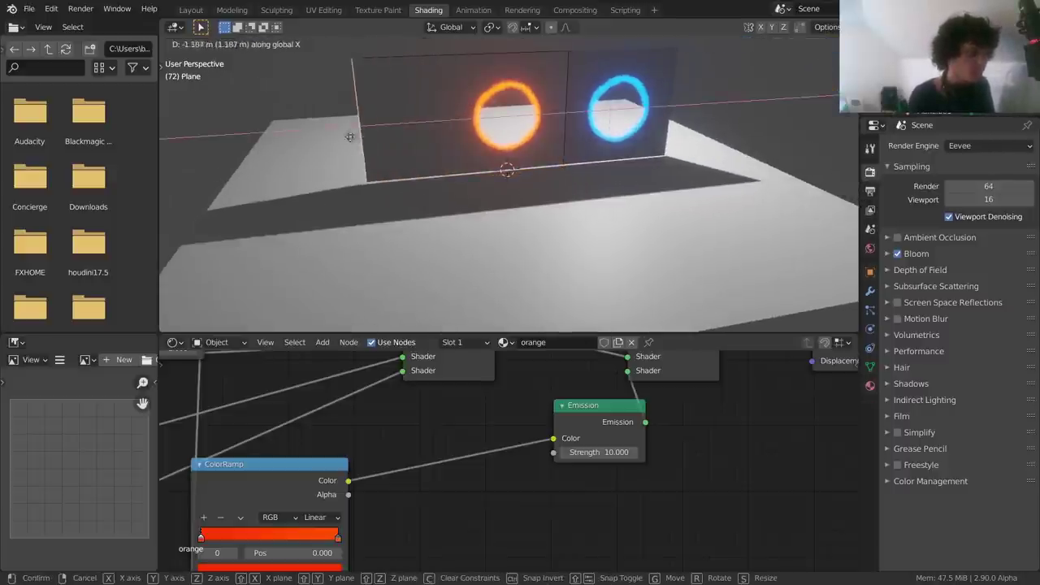
pyautogui.click(222, 157)
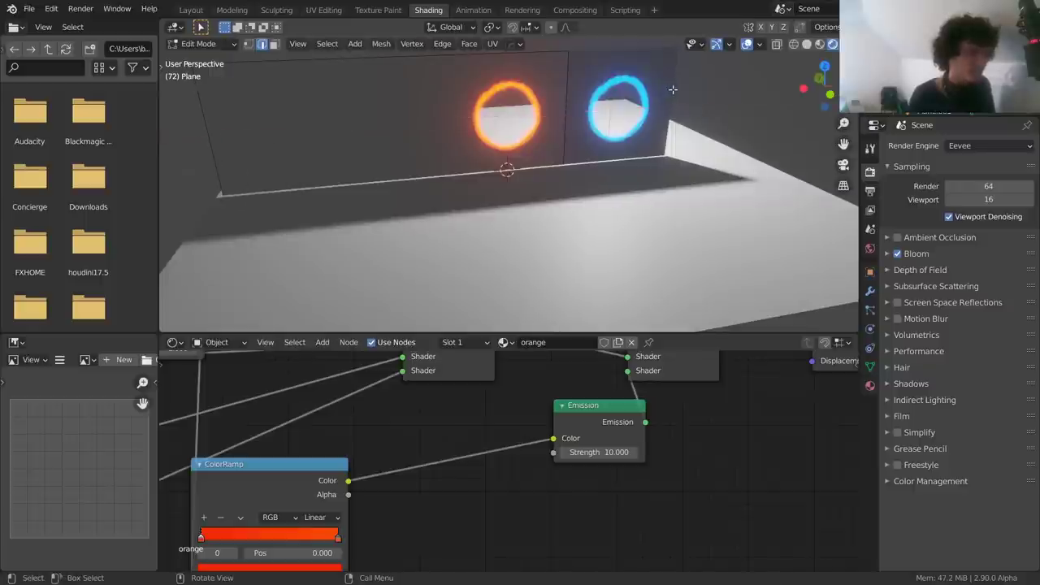
# Move the blue portal plane's outer vertical edge outward along X in Edit Mode to widen its wall
pyautogui.press('Tab')
pyautogui.click(673, 88)
pyautogui.press('Tab')
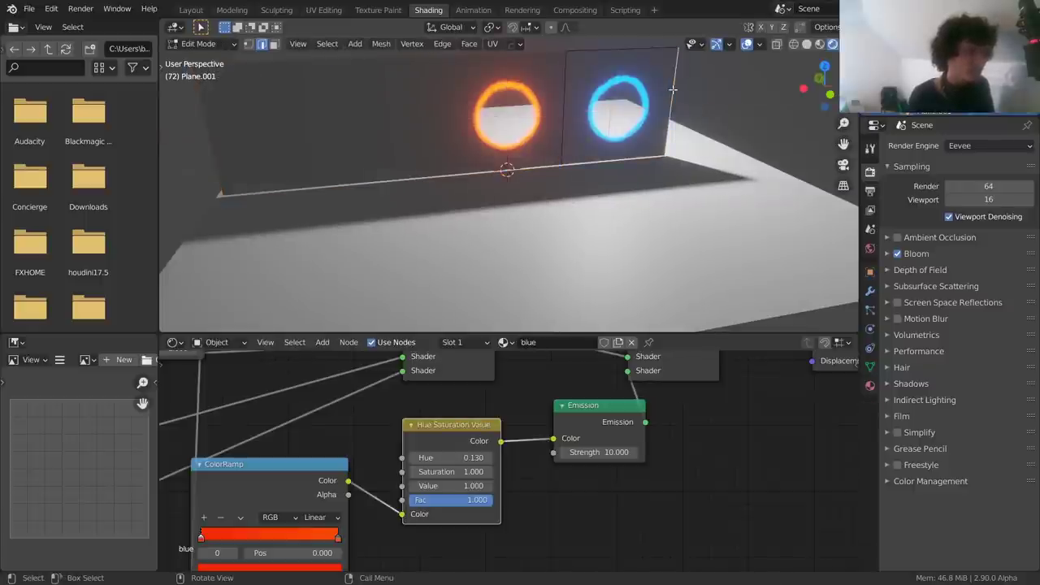
pyautogui.press('g')
pyautogui.press('x')
pyautogui.click(741, 79)
pyautogui.moveTo(653, 85); pyautogui.dragTo(585, 122, button='middle')
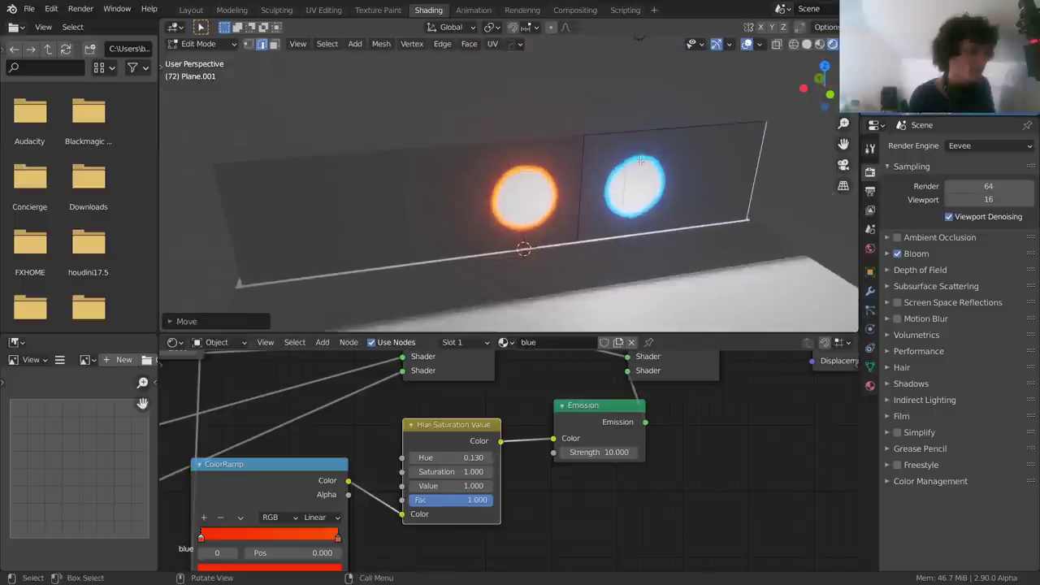
# Raise the upper edges of both portal walls about 3 m along Z in Edit Mode
pyautogui.press('Tab')
pyautogui.click(537, 144)
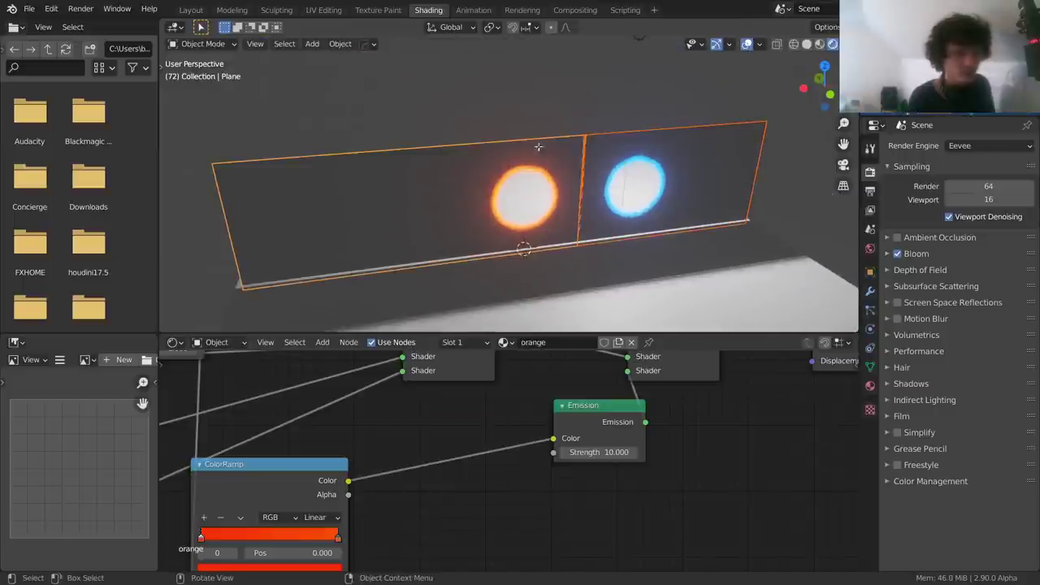
pyautogui.press('Tab')
pyautogui.press('g')
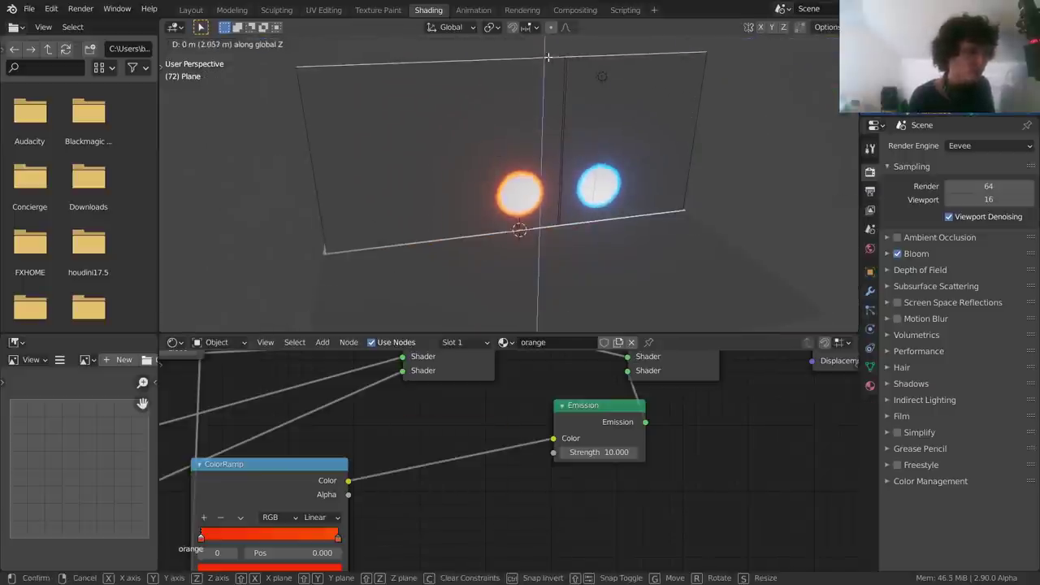
pyautogui.click(607, 154)
pyautogui.press('Tab')
# Extend the floor plane outward along X by moving its side edge beside the blue portal in Edit Mode
pyautogui.click(713, 239)
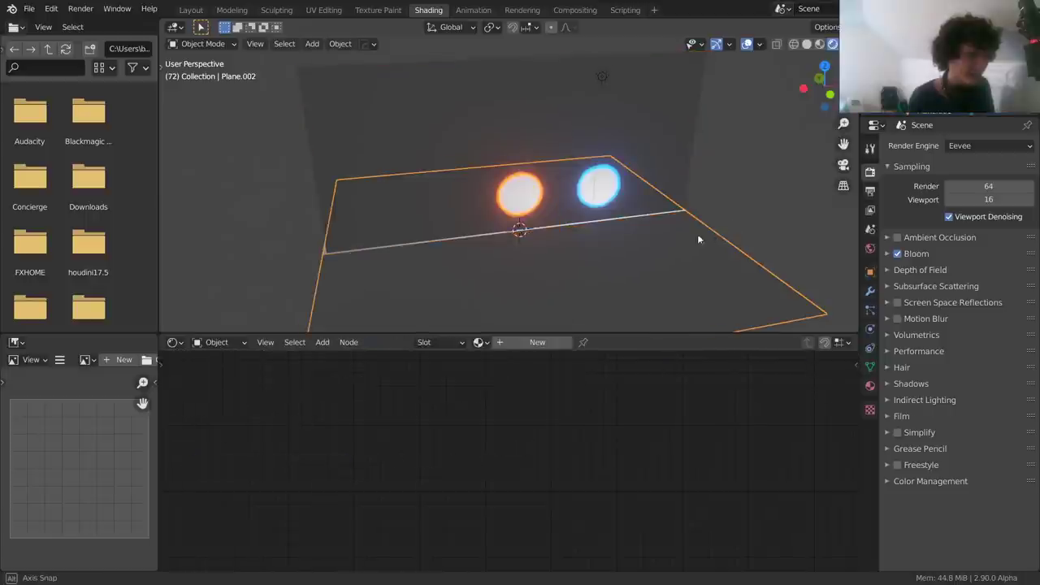
pyautogui.moveTo(702, 237); pyautogui.dragTo(677, 236, button='middle')
pyautogui.press('Tab')
pyautogui.click(718, 234)
pyautogui.press('g')
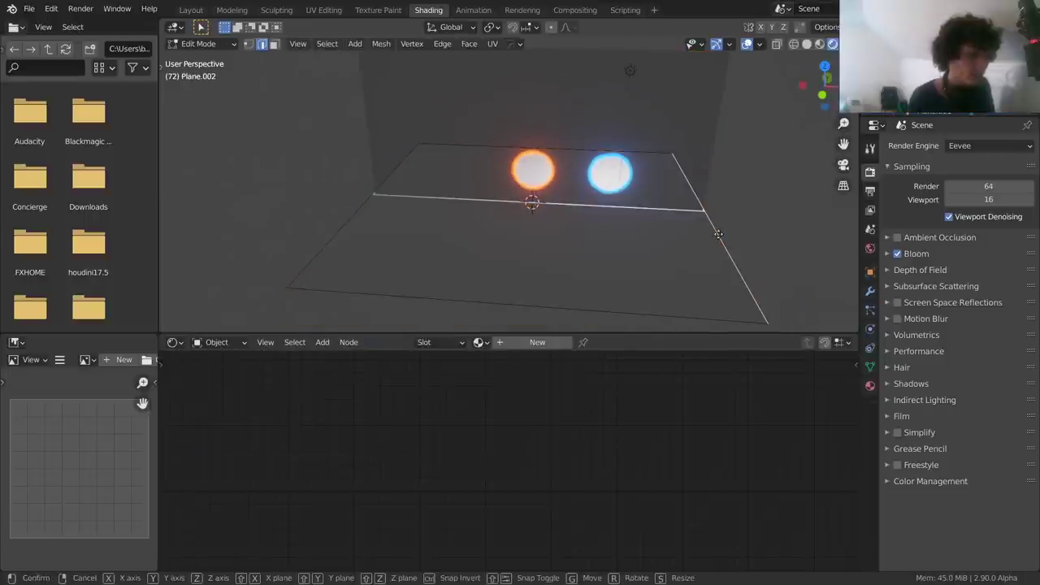
pyautogui.click(700, 127)
pyautogui.press('Tab')
# Move the blue wall's outer vertical edge further along X to the edge of the extended floor
pyautogui.click(699, 128)
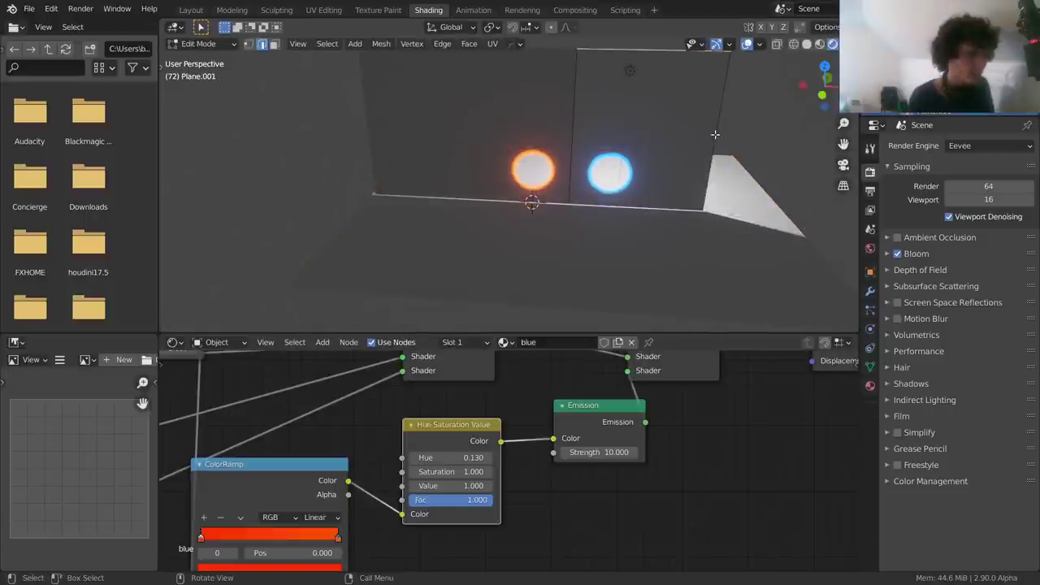
pyautogui.press('g')
pyautogui.press('x')
pyautogui.click(797, 143)
pyautogui.moveTo(753, 144); pyautogui.dragTo(611, 139, button='middle')
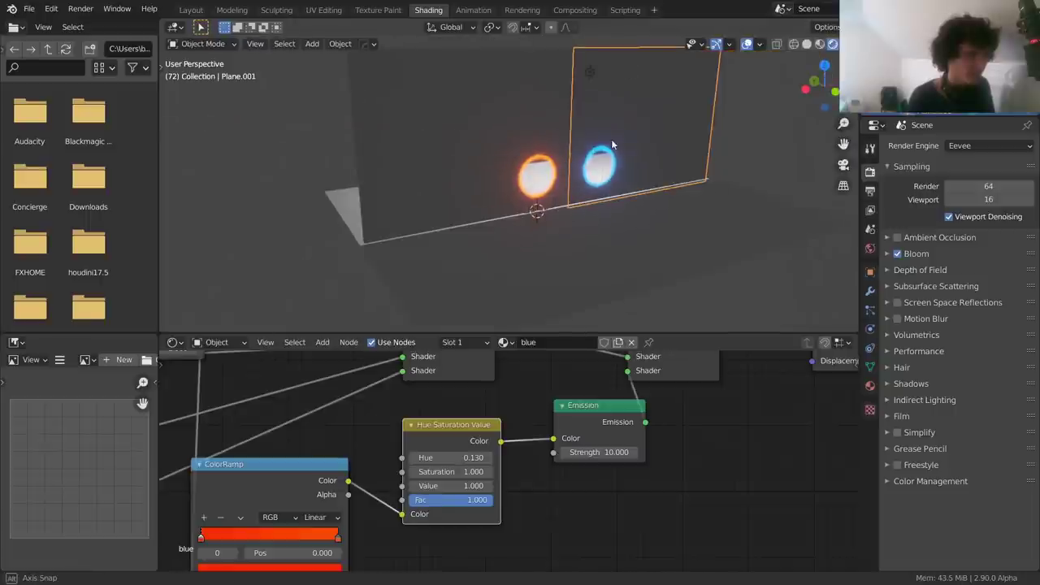
# Play the animation and examine both portal rings up close
pyautogui.press('space')
pyautogui.scroll(6, 610, 155)
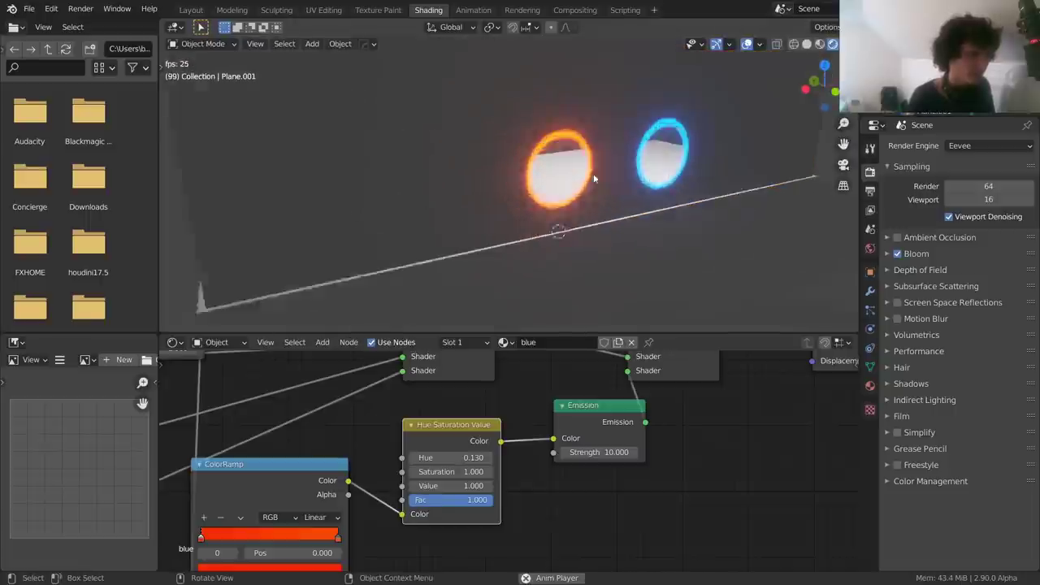
pyautogui.press('space')
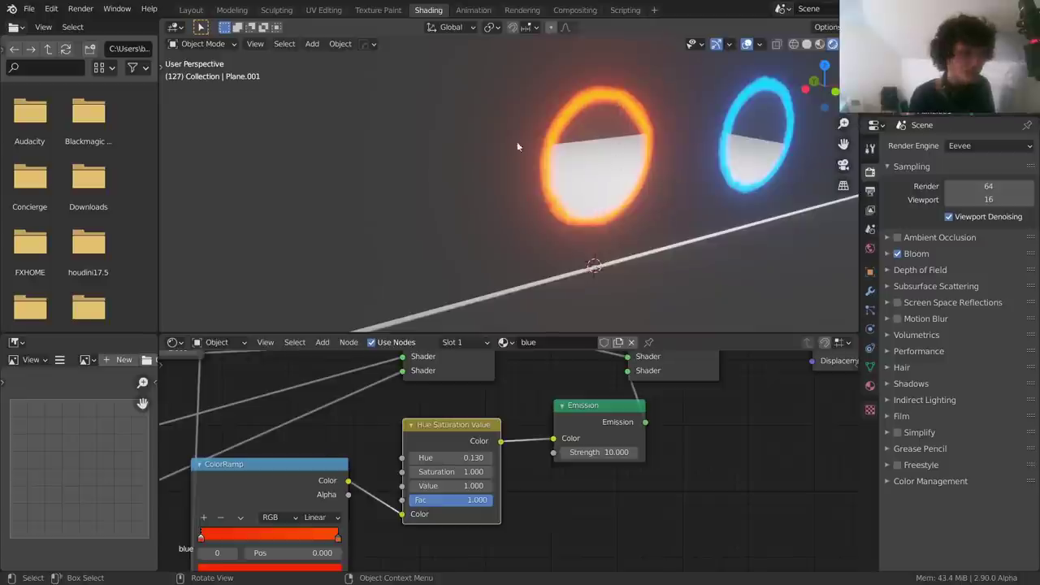
# Try a Value of 1.21 for the Scale nodes in the orange portal's material, preview it and undo the change
pyautogui.click(494, 132)
pyautogui.moveTo(314, 442); pyautogui.dragTo(854, 552, button='middle')
pyautogui.moveTo(244, 464); pyautogui.dragTo(428, 468, button='middle')
pyautogui.scroll(-6, 241, 443)
pyautogui.moveTo(241, 444); pyautogui.dragTo(365, 443, button='middle')
pyautogui.moveTo(365, 515); pyautogui.dragTo(387, 459, button='middle')
pyautogui.scroll(5, 387, 459)
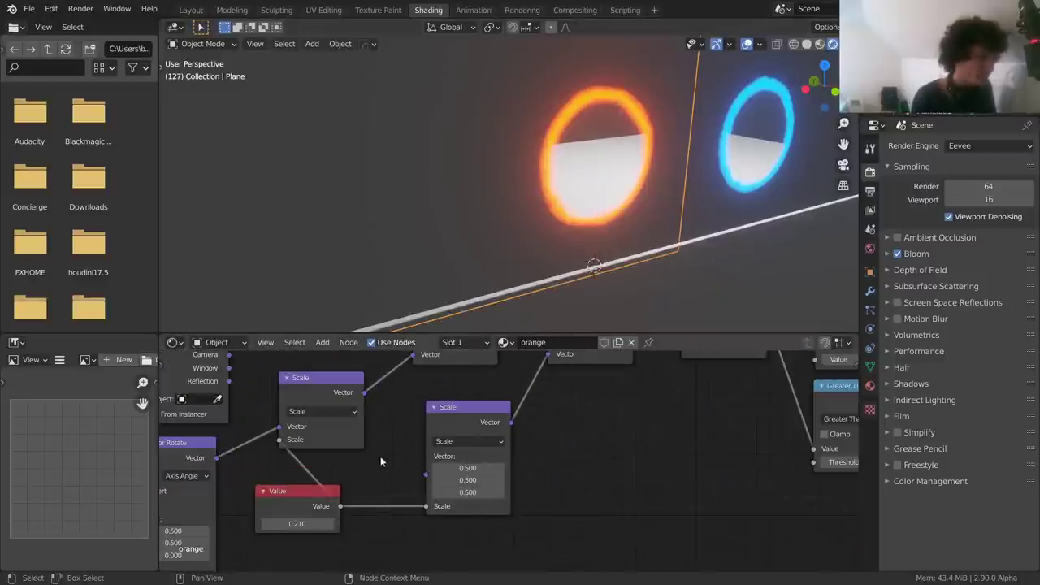
pyautogui.moveTo(298, 525); pyautogui.dragTo(304, 525)
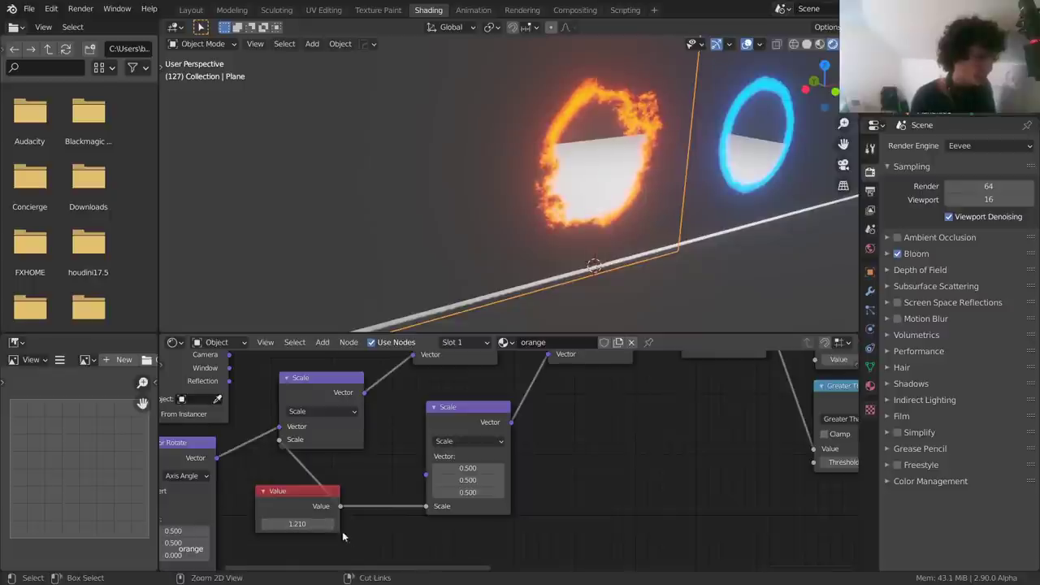
pyautogui.press('space')
pyautogui.moveTo(599, 146); pyautogui.dragTo(562, 138, button='middle')
pyautogui.press('space')
pyautogui.hotkey('ctrl', 'z')
# Set the Value node feeding the Scale nodes to 0.3 in both the orange and blue portal materials
pyautogui.click(294, 524)
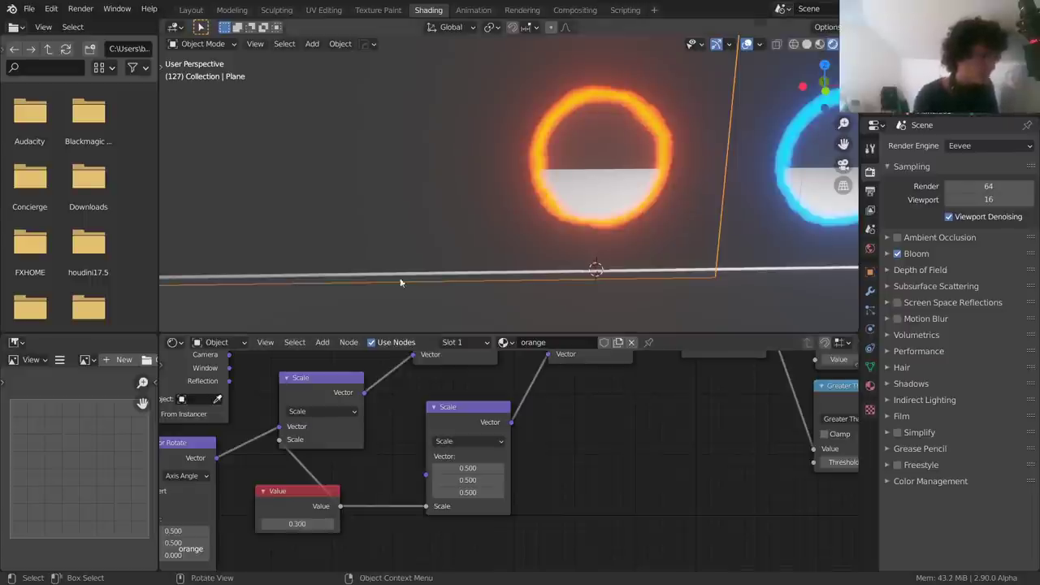
pyautogui.press('space')
pyautogui.scroll(-1, 520, 142)
pyautogui.click(736, 205)
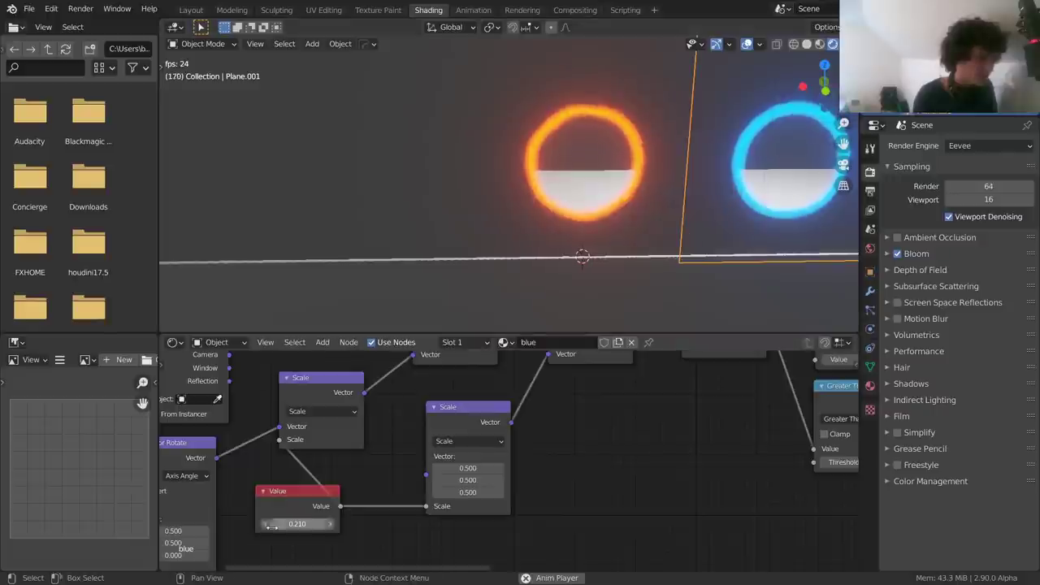
pyautogui.click(297, 523)
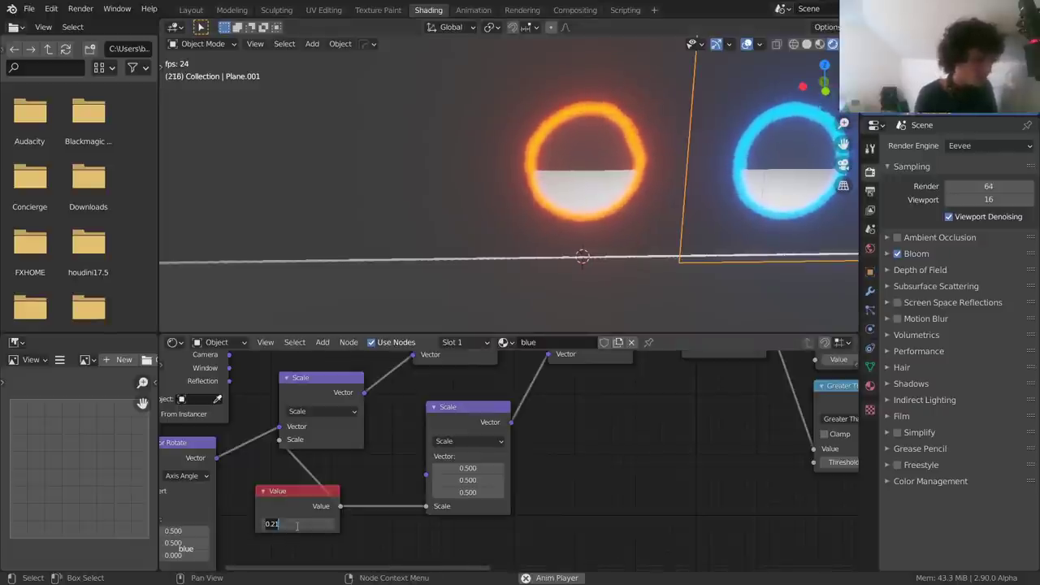
pyautogui.write('.3')
pyautogui.press('Return')
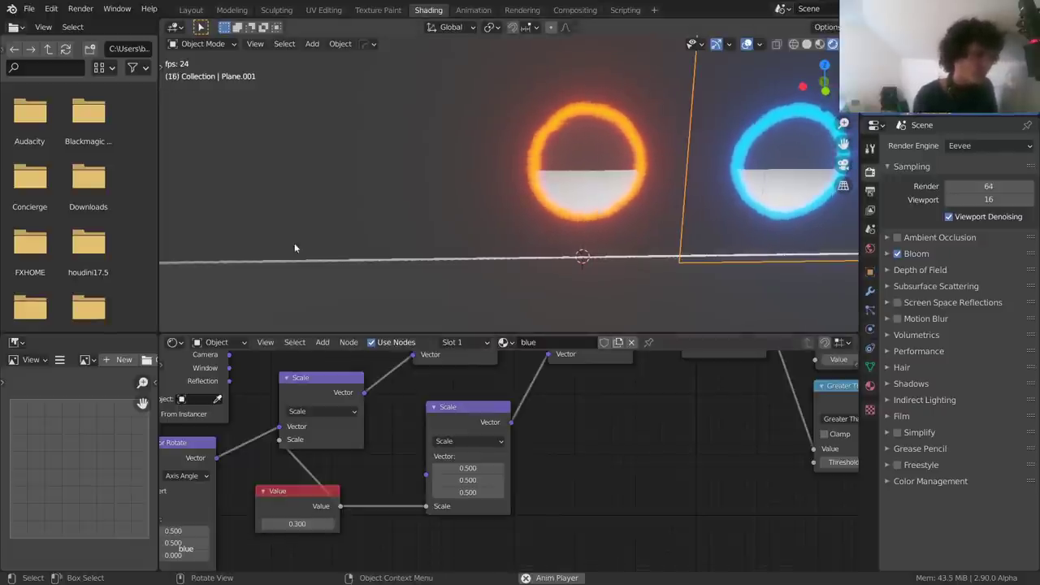
pyautogui.scroll(-4, 279, 209)
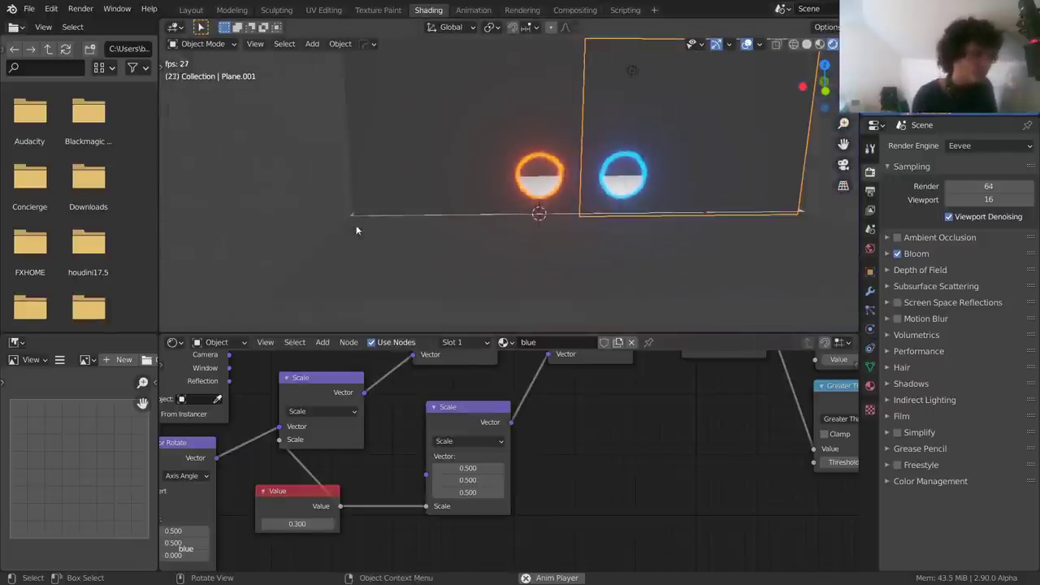
# Try to move the floor plane slightly up along Z
pyautogui.click(631, 67)
pyautogui.moveTo(560, 80); pyautogui.dragTo(631, 91, button='middle')
pyautogui.click(546, 253)
pyautogui.press('g')
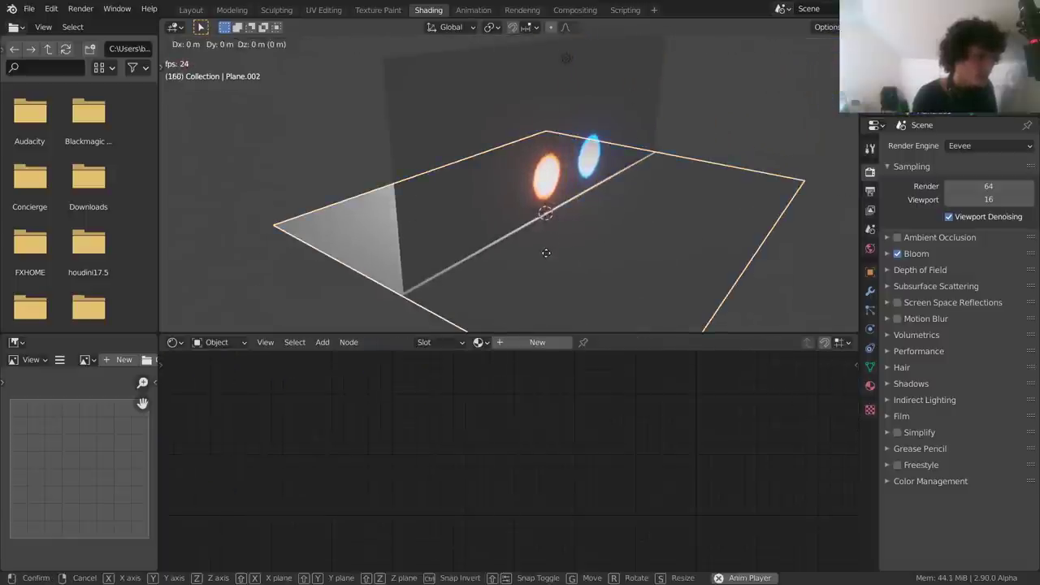
pyautogui.press('z')
pyautogui.click(639, 200)
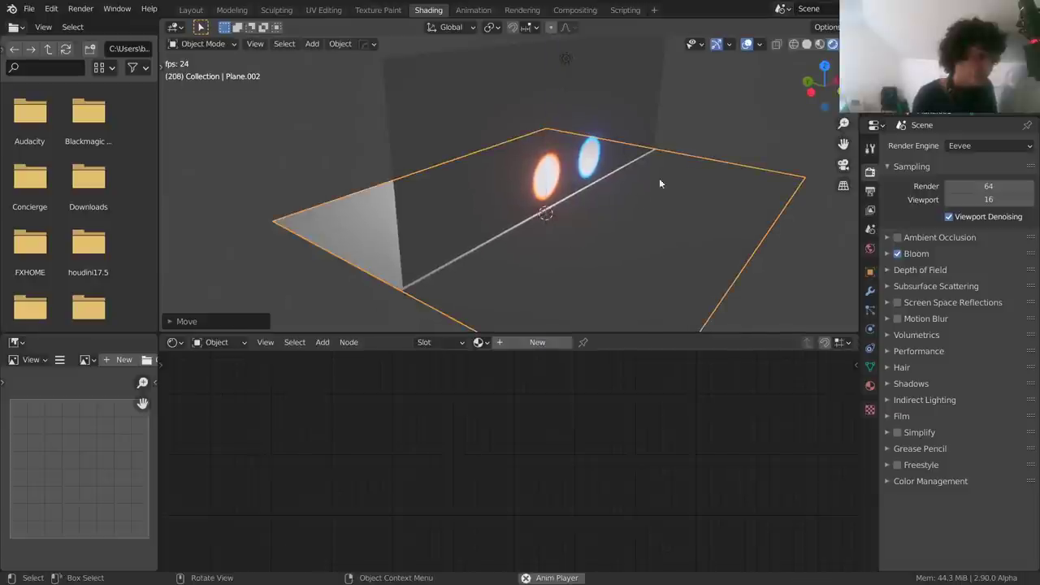
pyautogui.click(705, 120)
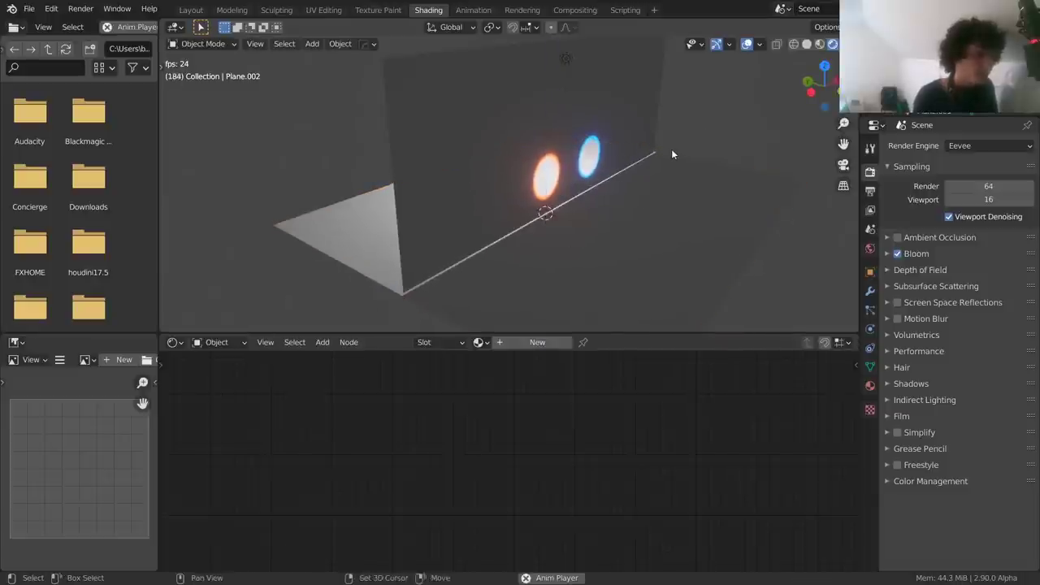
pyautogui.keyDown('shift'); pyautogui.moveTo(672, 150); pyautogui.dragTo(543, 158, button='middle'); pyautogui.keyUp('shift')
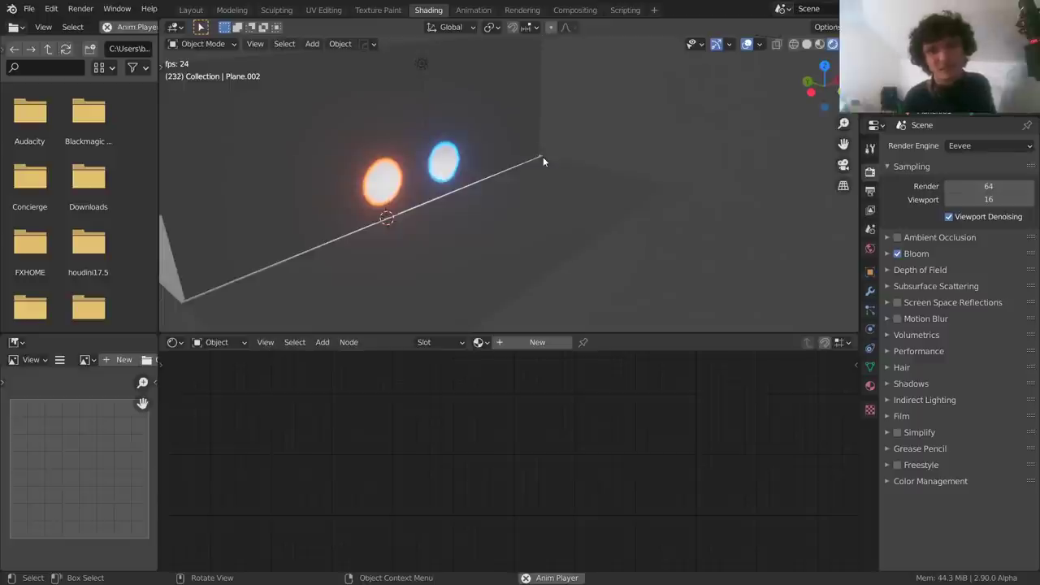
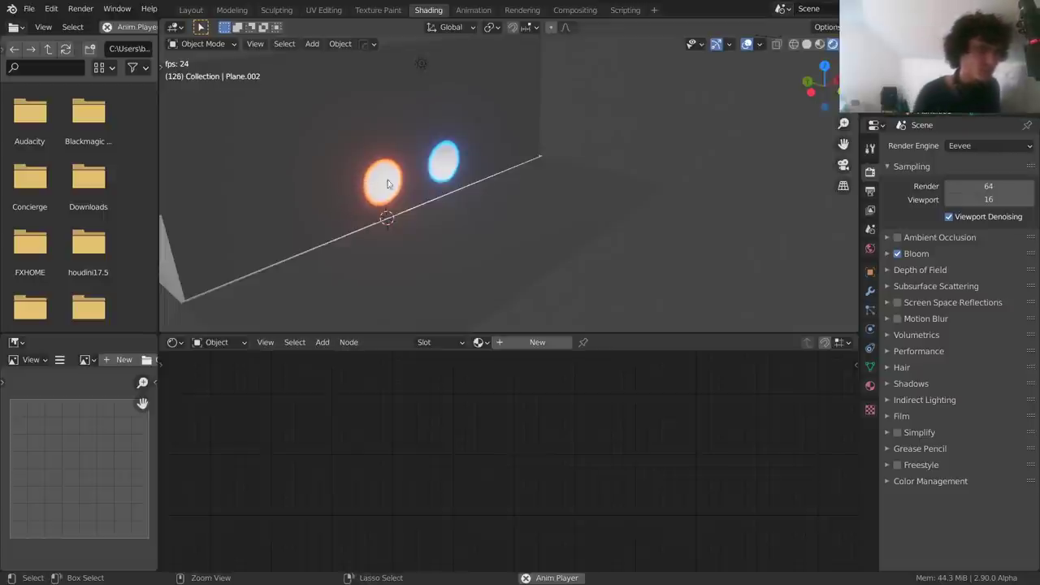
# Save the file, add a cube at the foot of the orange portal and scale it down
pyautogui.hotkey('ctrl', 's')
pyautogui.hotkey('shift', 'a')
pyautogui.moveTo(387, 138)
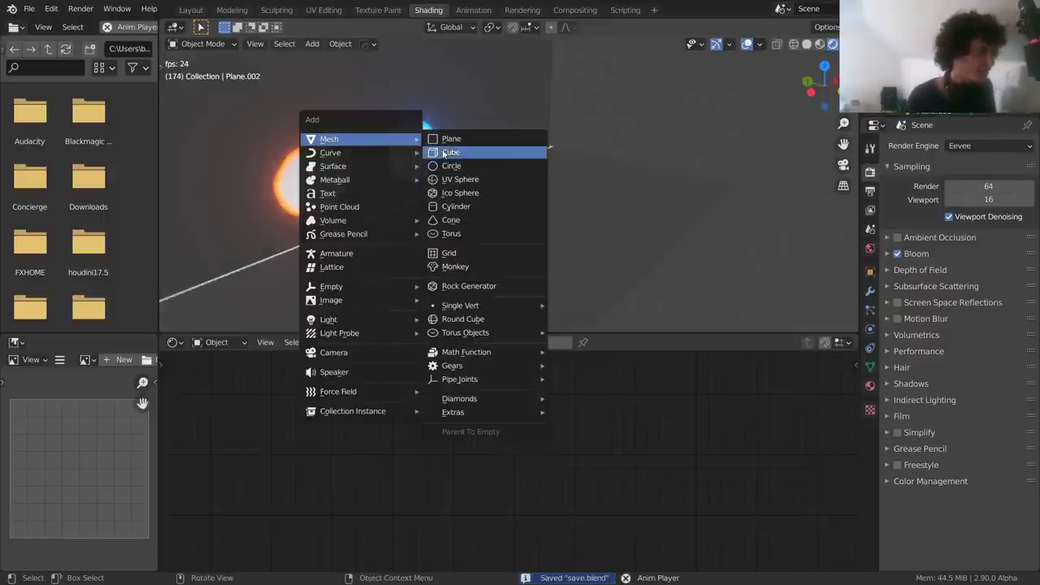
pyautogui.click(462, 152)
pyautogui.press('s')
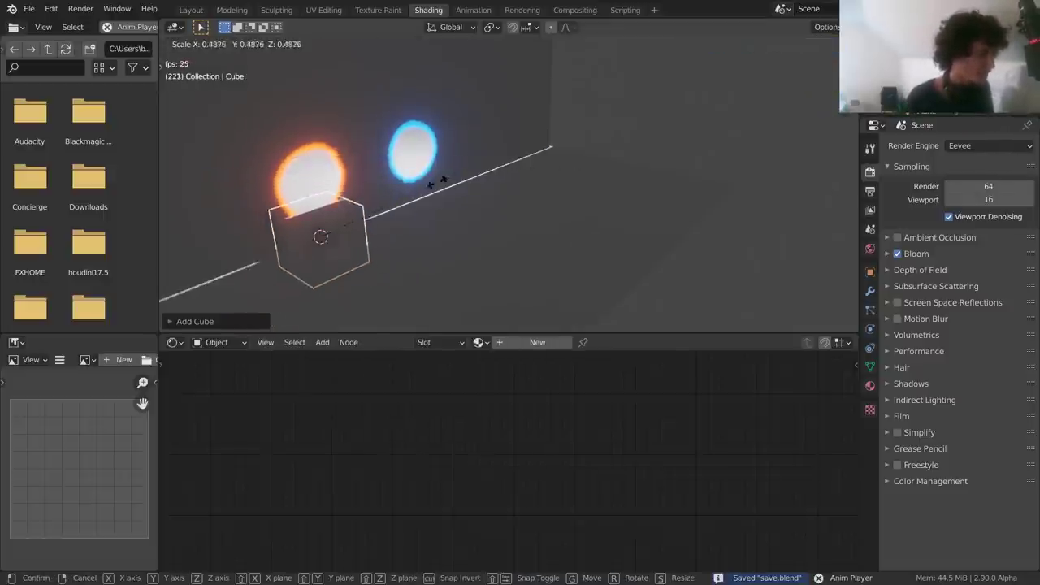
pyautogui.click(393, 196)
# Move the cube along X and Y so it stands in front of the portal walls
pyautogui.press('KP_1')
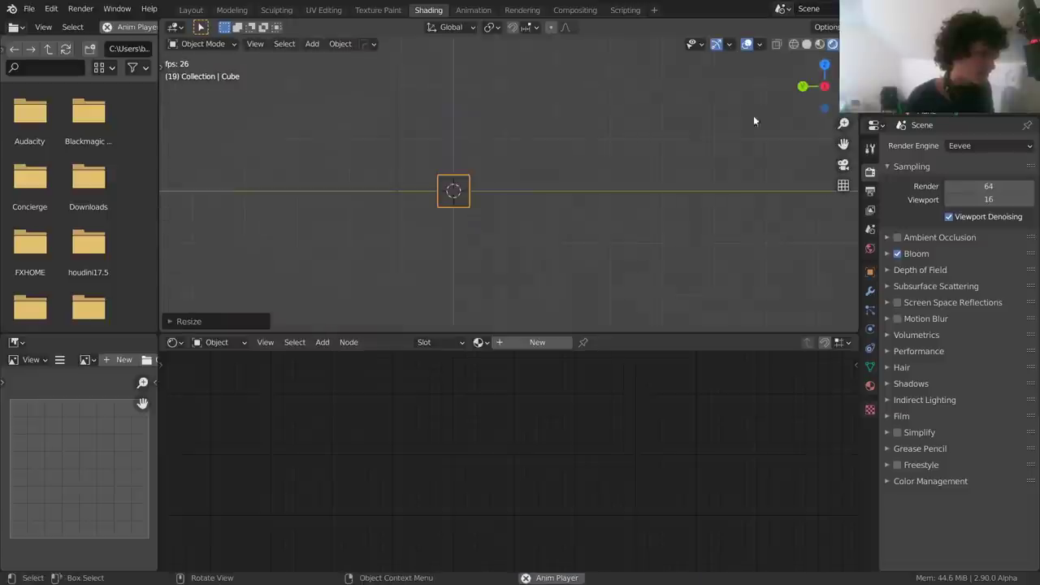
pyautogui.press('g')
pyautogui.press('x')
pyautogui.click(502, 176)
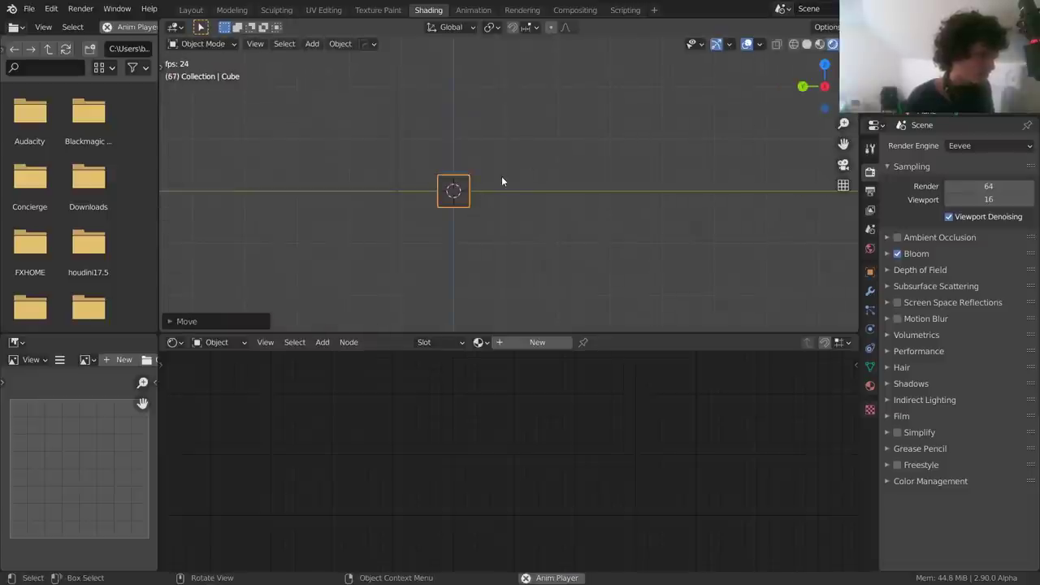
pyautogui.press('g')
pyautogui.press('x')
pyautogui.click(702, 169)
pyautogui.moveTo(702, 169); pyautogui.dragTo(634, 200, button='middle')
pyautogui.press('g')
pyautogui.press('y')
pyautogui.click(494, 196)
# Shift the cube along Z relative to the floor and save the file
pyautogui.press('KP_7')
pyautogui.scroll(3, 327, 153)
pyautogui.keyDown('shift'); pyautogui.moveTo(328, 154); pyautogui.dragTo(595, 139, button='middle'); pyautogui.keyUp('shift')
pyautogui.press('g')
pyautogui.press('z')
pyautogui.click(544, 189)
pyautogui.hotkey('ctrl', 's')
# Rescale the cube and readjust its height along Z from the front view
pyautogui.press('KP_1')
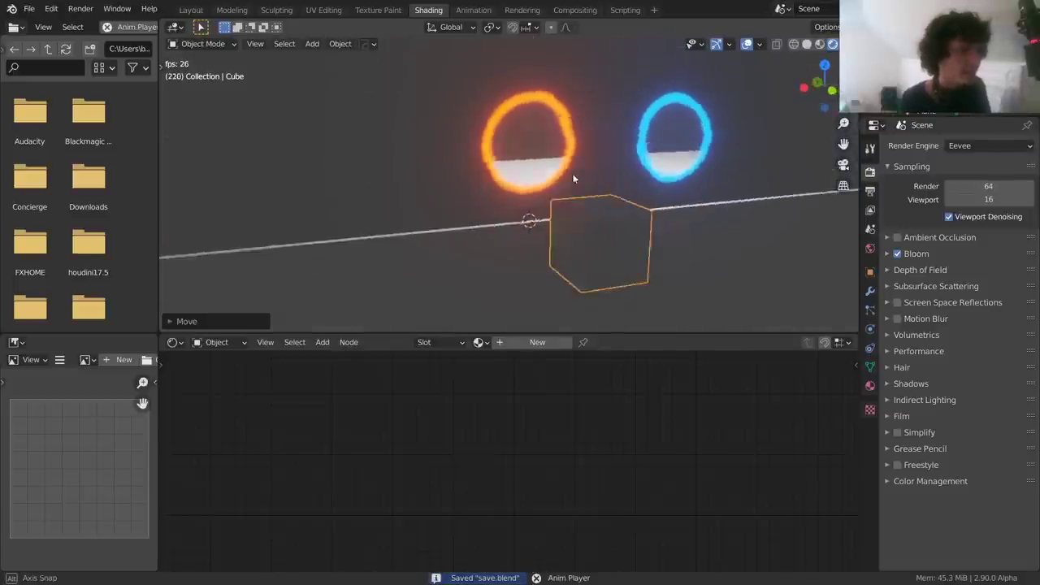
pyautogui.press('s')
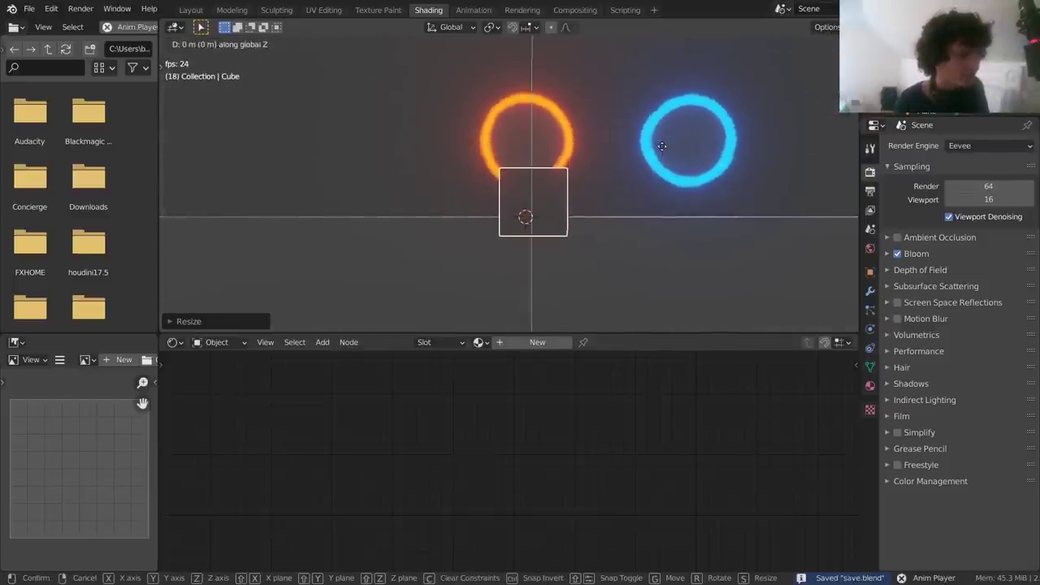
pyautogui.click(663, 146)
pyautogui.moveTo(587, 191); pyautogui.dragTo(606, 220, button='middle')
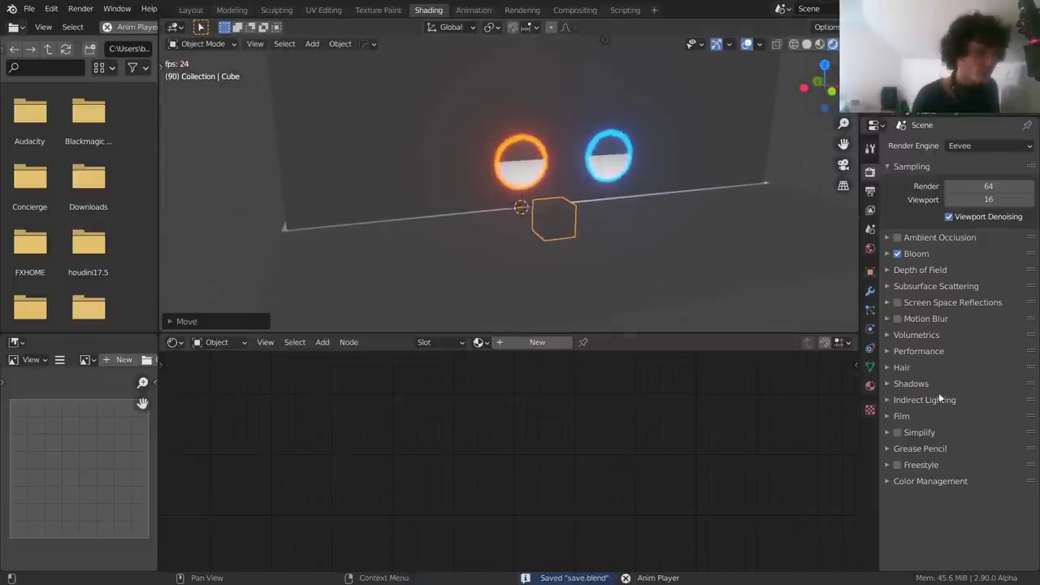
# Enable Rigid Body physics on the cube and the floor plane, setting the floor's type to Passive
pyautogui.click(869, 330)
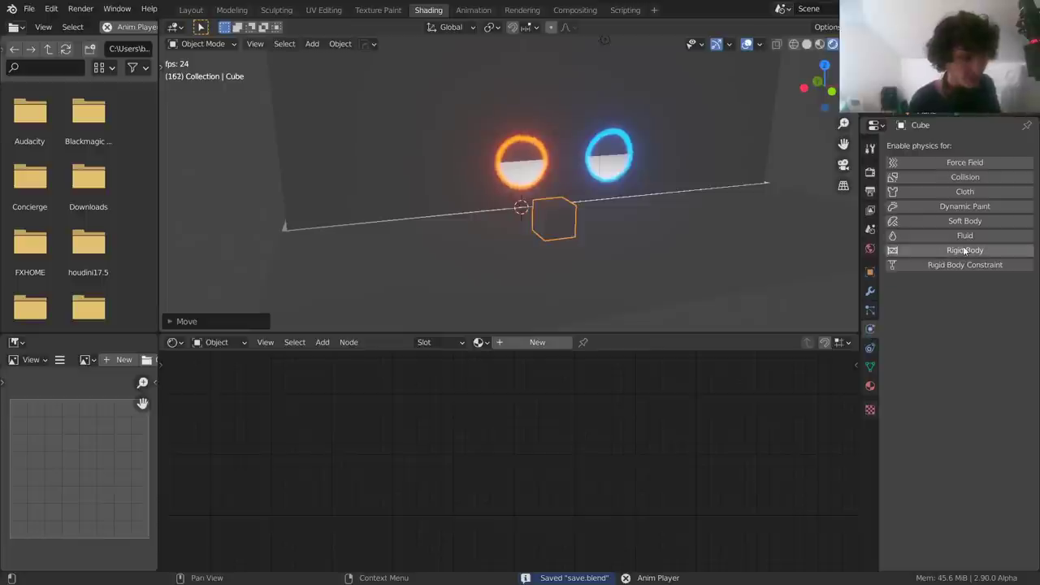
pyautogui.click(902, 250)
pyautogui.click(657, 269)
pyautogui.click(933, 251)
pyautogui.click(981, 305)
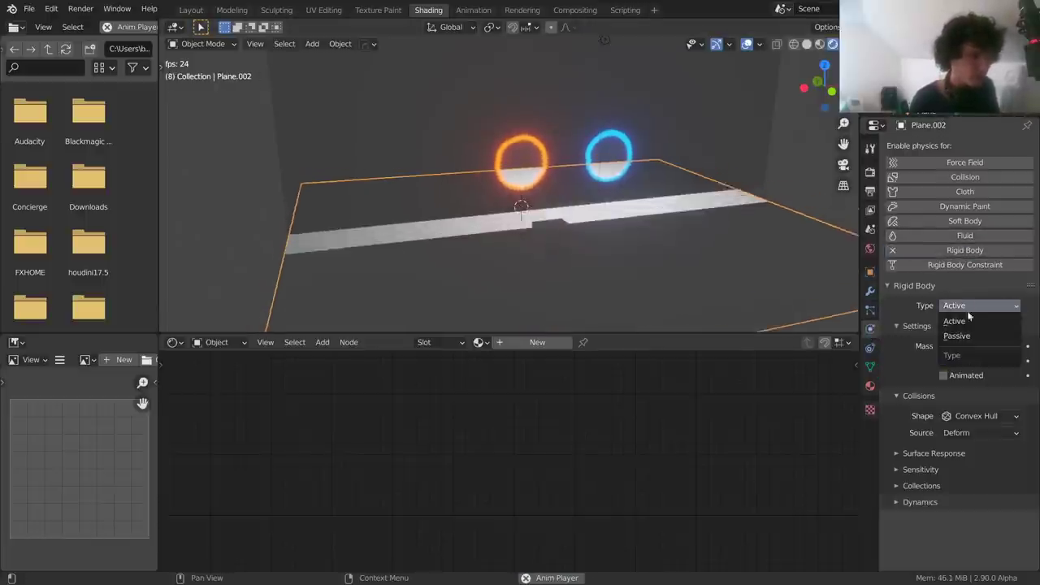
pyautogui.click(959, 332)
# Play the simulation from the first frame and examine up close how the cube interacts with the floor
pyautogui.press('space')
pyautogui.hotkey('shift', 'Left')
pyautogui.press('space')
pyautogui.press('Escape')
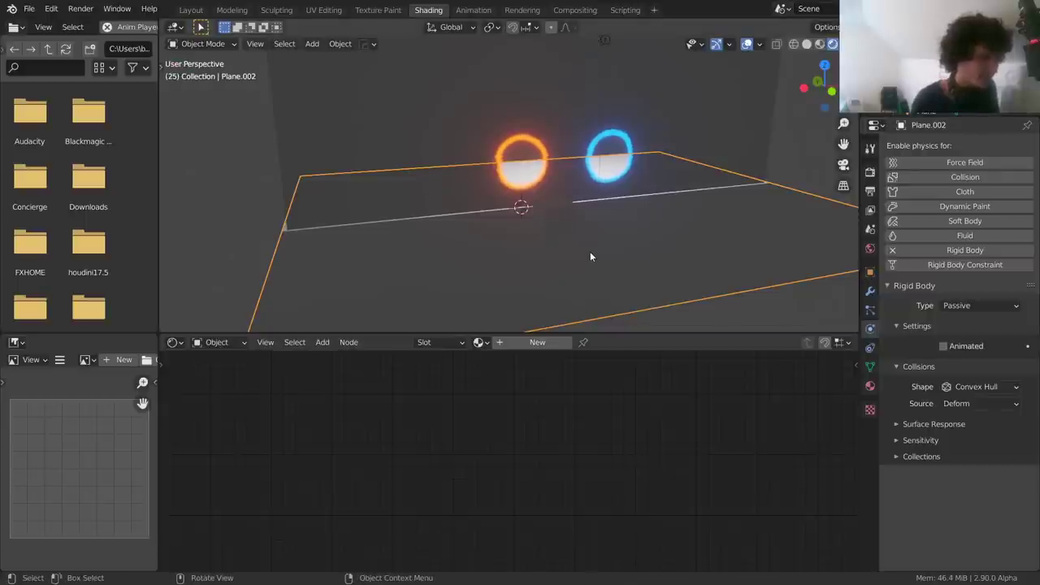
pyautogui.scroll(3, 590, 252)
pyautogui.scroll(2, 595, 248)
pyautogui.keyDown('shift'); pyautogui.moveTo(594, 248); pyautogui.dragTo(523, 163, button='middle'); pyautogui.keyUp('shift')
pyautogui.moveTo(524, 163); pyautogui.dragTo(561, 176, button='middle')
pyautogui.press('space')
pyautogui.press('Escape')
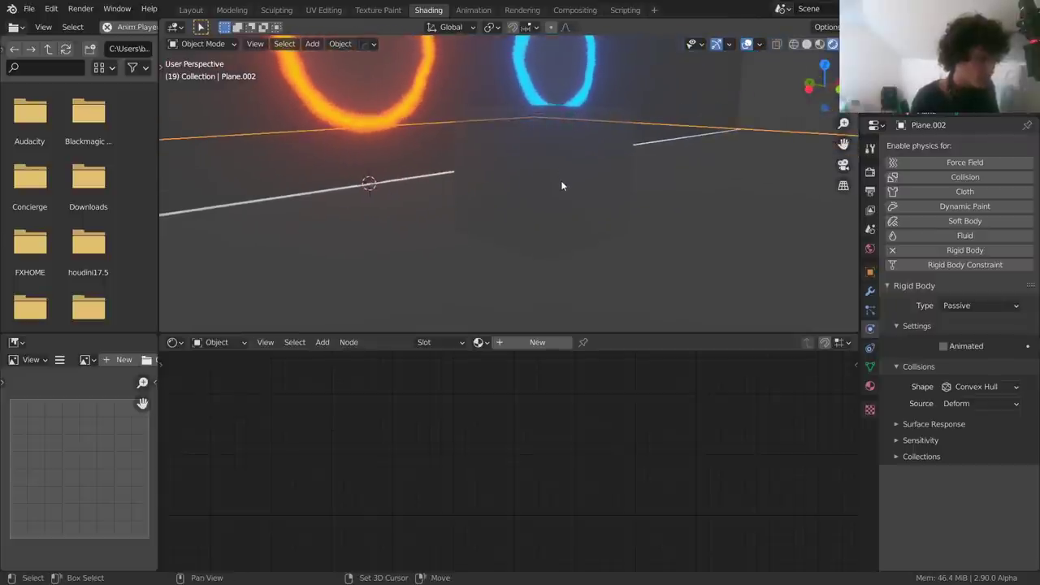
# Move the scene light along the Y axis to the front side of the portal walls
pyautogui.scroll(-3, 476, 187)
pyautogui.scroll(-5, 476, 182)
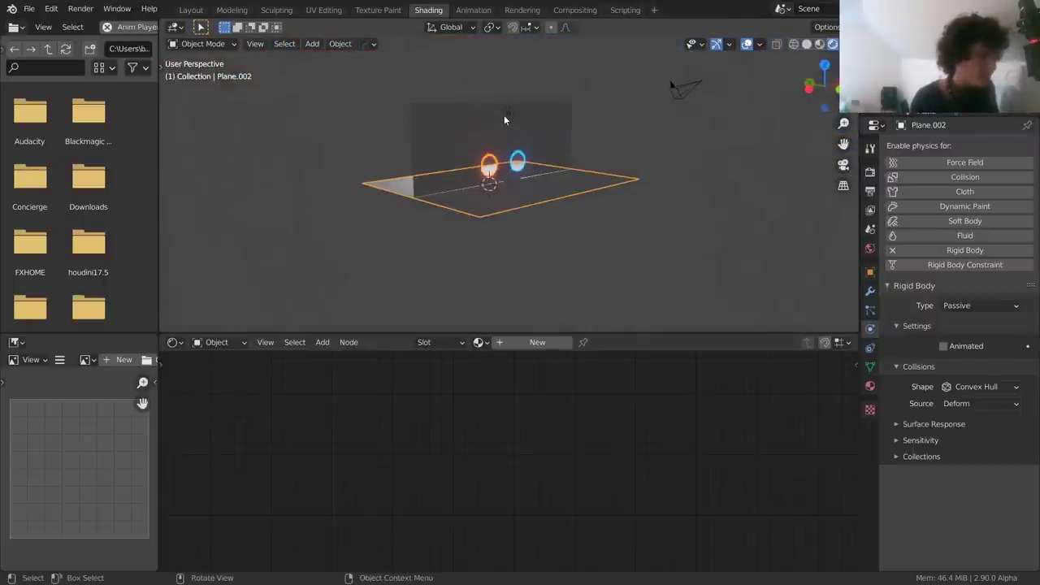
pyautogui.click(505, 119)
pyautogui.click(506, 112)
pyautogui.moveTo(506, 117); pyautogui.dragTo(484, 105, button='middle')
pyautogui.click(487, 104)
pyautogui.press('g')
pyautogui.press('x')
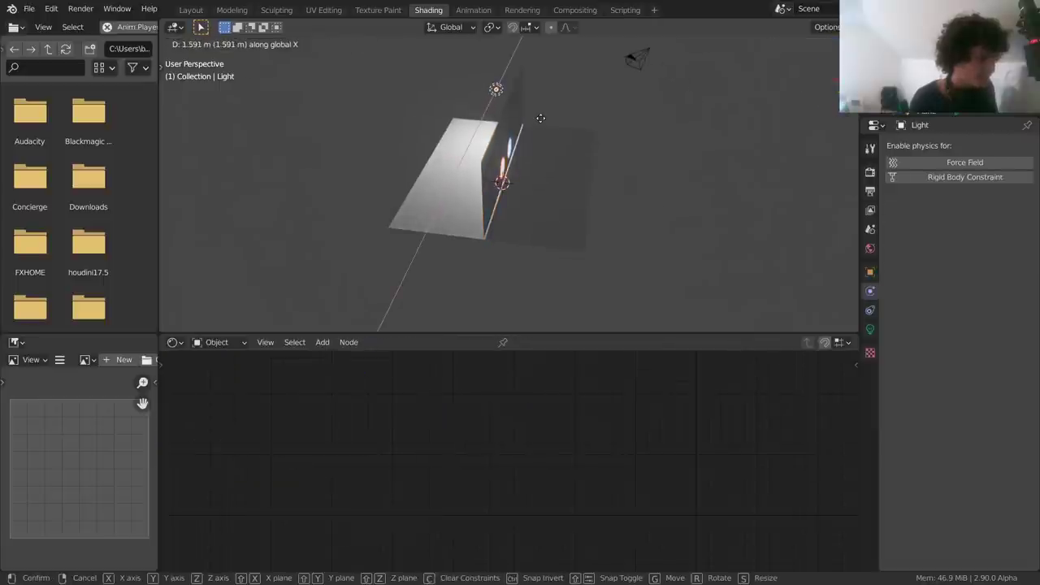
pyautogui.press('y')
pyautogui.click(616, 134)
# Add a second cube and, from the left view, tilt it about 16° and position it partly beneath the small cube, below the floor
pyautogui.scroll(6, 616, 134)
pyautogui.scroll(2, 594, 153)
pyautogui.click(686, 163)
pyautogui.moveTo(686, 163); pyautogui.dragTo(544, 156, button='middle')
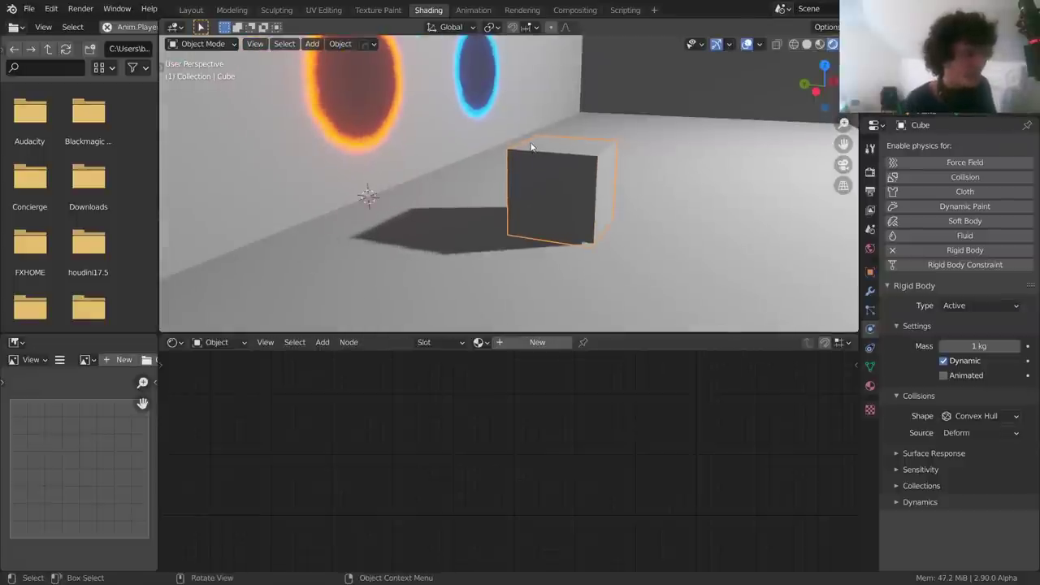
pyautogui.hotkey('shift', 'a')
pyautogui.moveTo(553, 109)
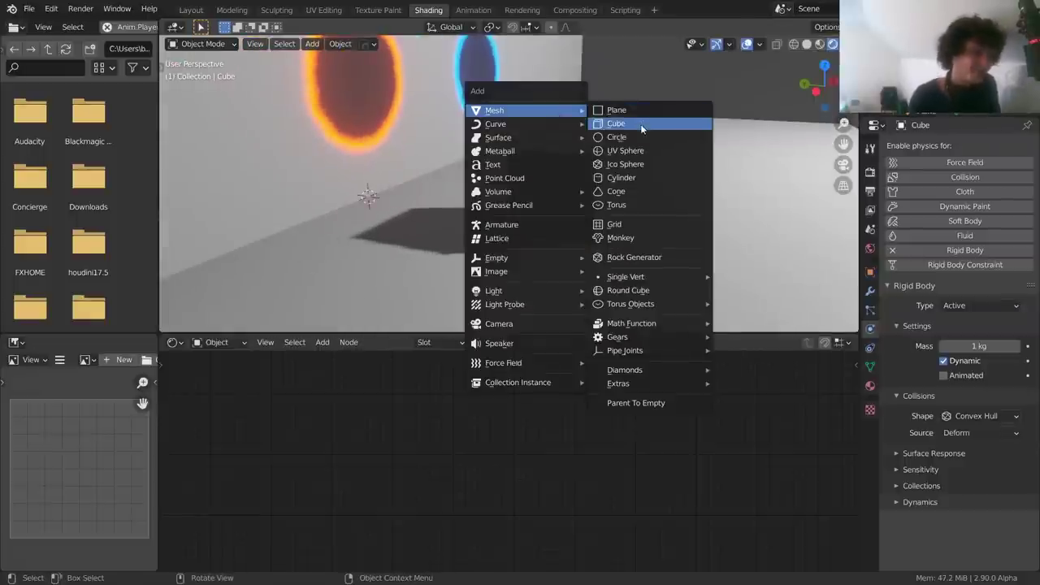
pyautogui.click(641, 124)
pyautogui.click(819, 92)
pyautogui.press('g')
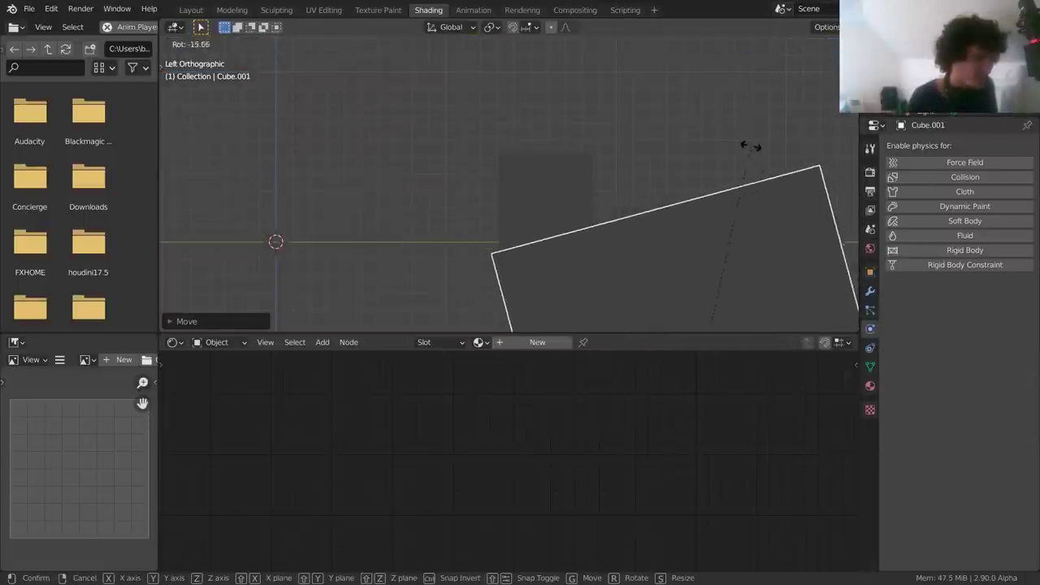
pyautogui.click(705, 170)
pyautogui.press('g')
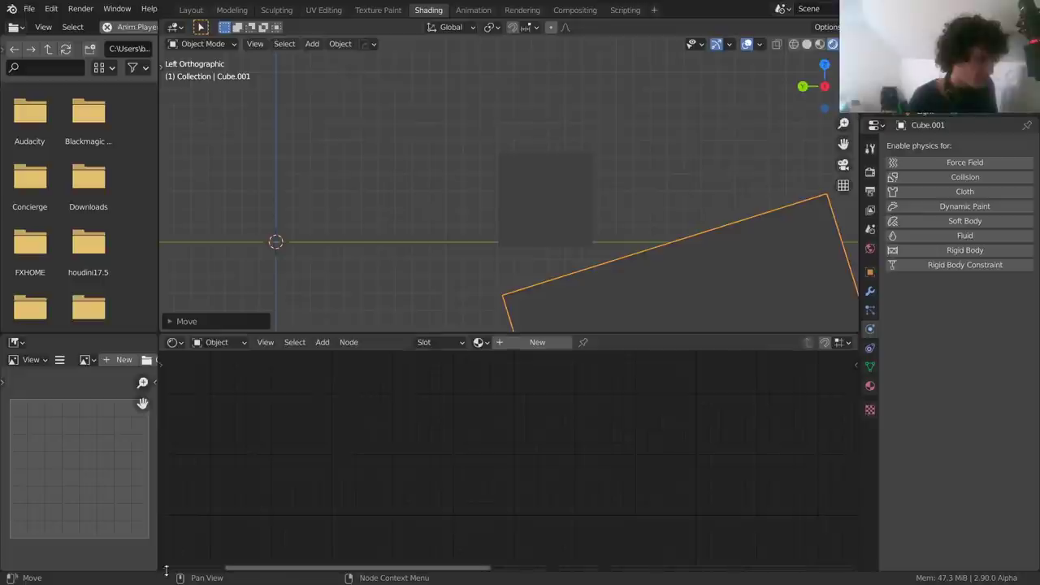
# Split off a short area beneath the shader editor and turn it into a Timeline
pyautogui.moveTo(161, 570); pyautogui.dragTo(167, 528)
pyautogui.click(173, 535)
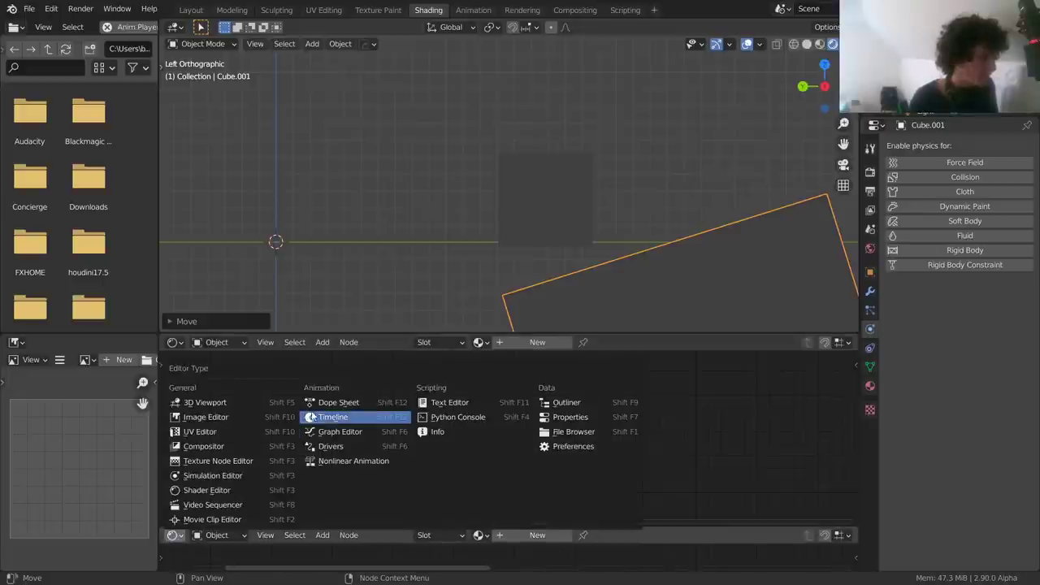
pyautogui.click(332, 417)
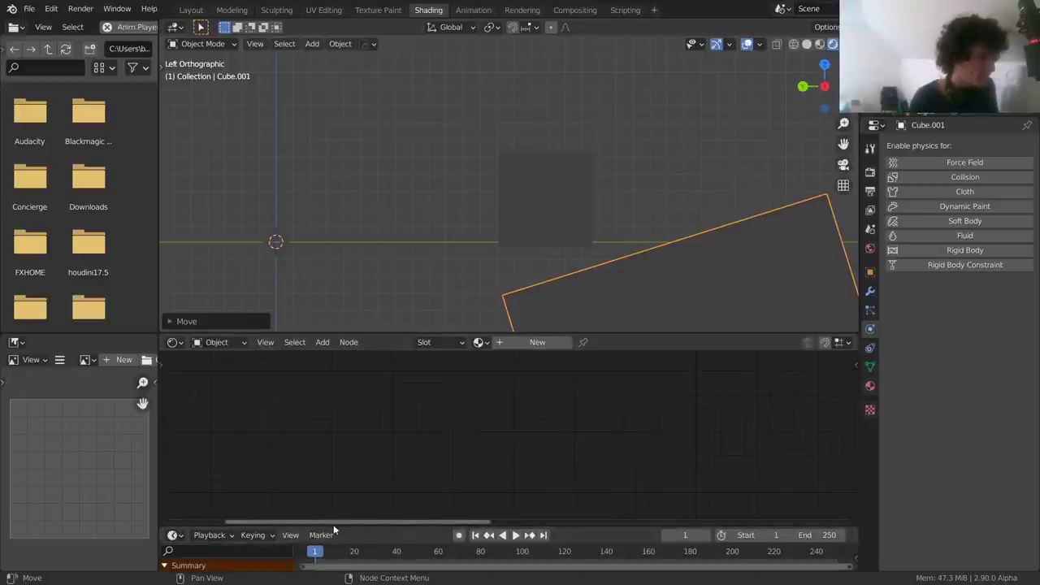
pyautogui.moveTo(330, 522); pyautogui.dragTo(333, 503)
# Keyframe the tilted cube below the floor a few frames in, then raise it into the small cube and keyframe it at frame 8
pyautogui.press('space')
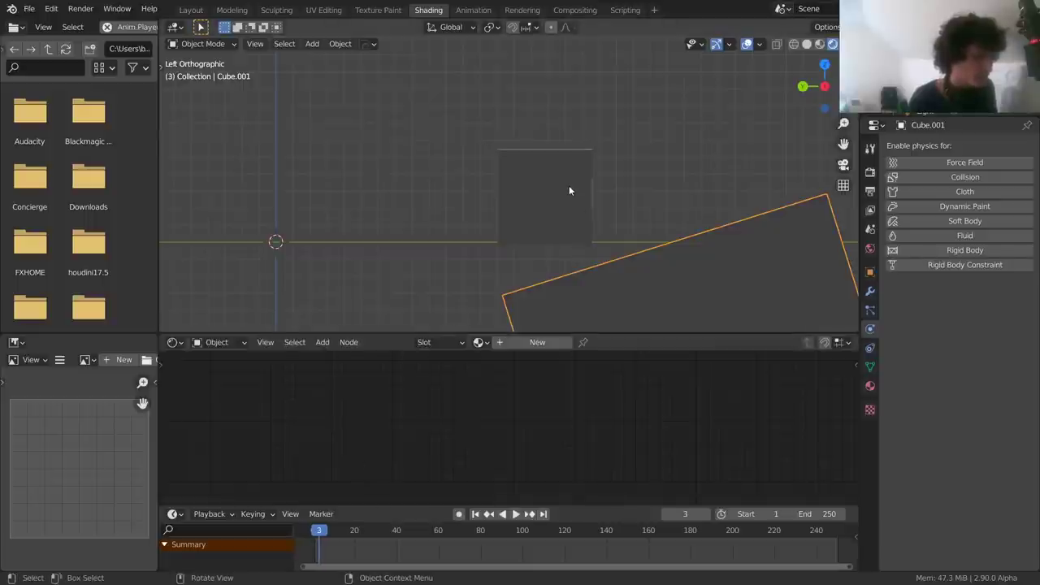
pyautogui.press('i')
pyautogui.click(666, 288)
pyautogui.press('Right')
pyautogui.press('Right')
pyautogui.press('Right')
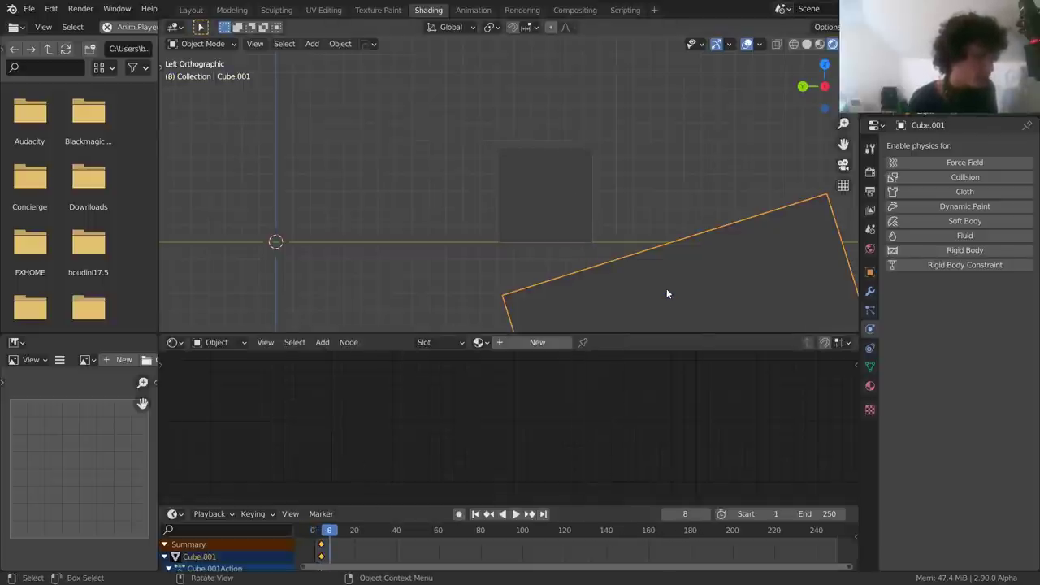
pyautogui.press('g')
pyautogui.click(593, 246)
pyautogui.press('i')
pyautogui.click(593, 247)
# Enable Rigid Body physics on the tilted cube and turn on its Animated setting
pyautogui.press('space')
pyautogui.press('Escape')
pyautogui.click(971, 250)
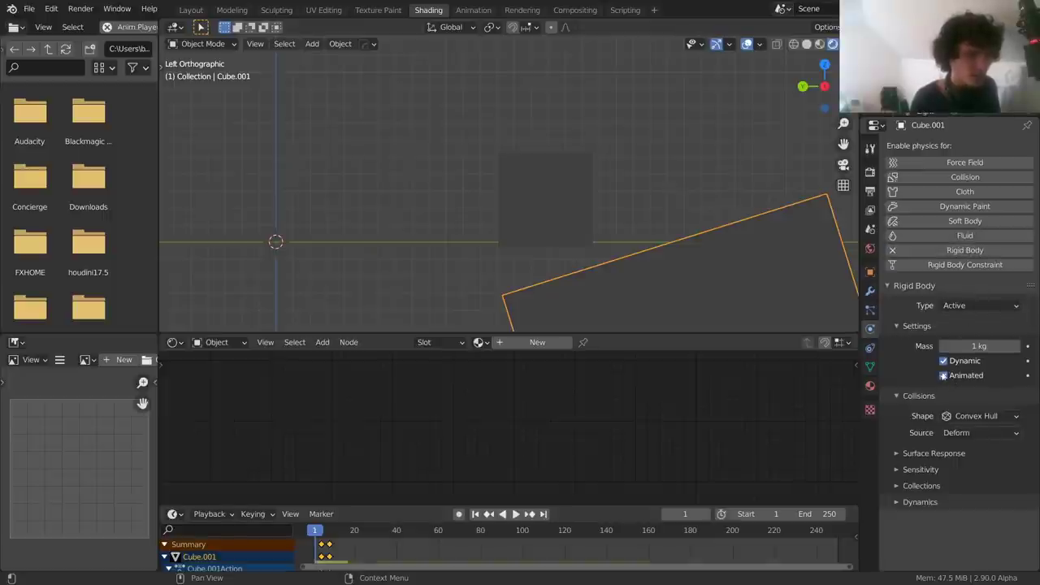
# Play the simulation repeatedly and examine how the rising tilted cube launches the small cube toward the orange portal
pyautogui.press('space')
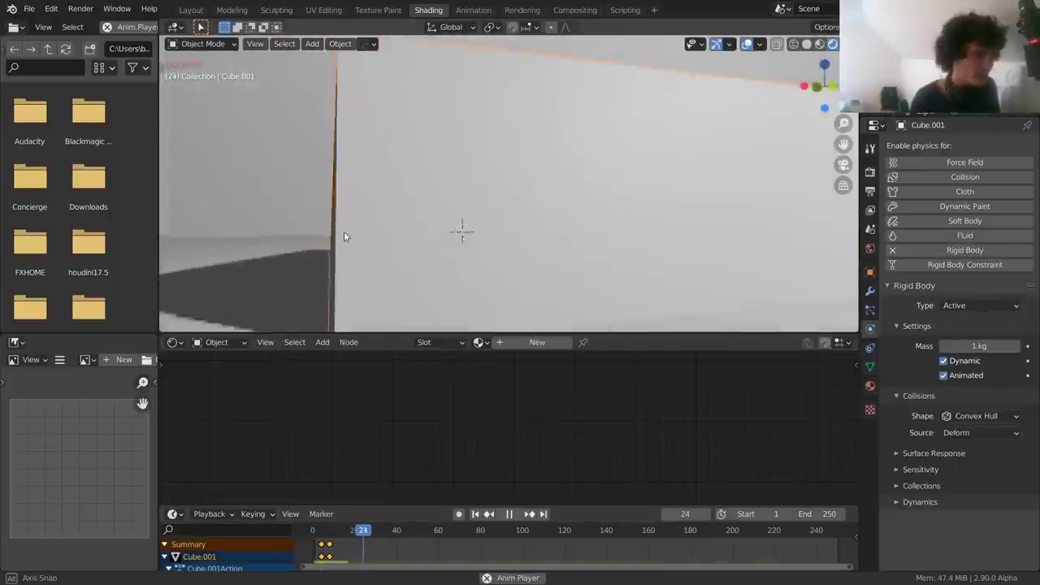
pyautogui.press('Escape')
pyautogui.press('space')
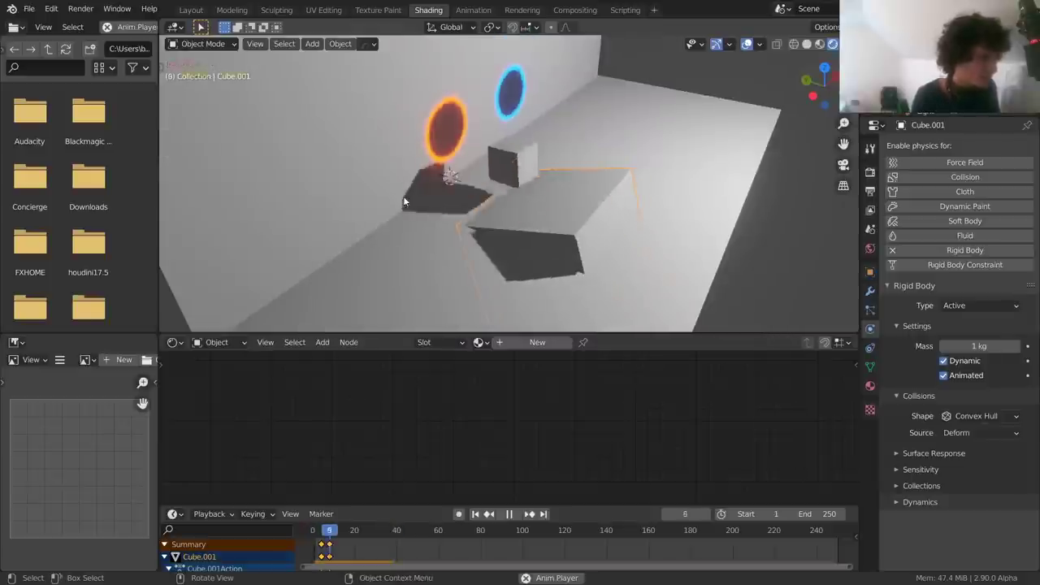
pyautogui.press('Escape')
pyautogui.press('space')
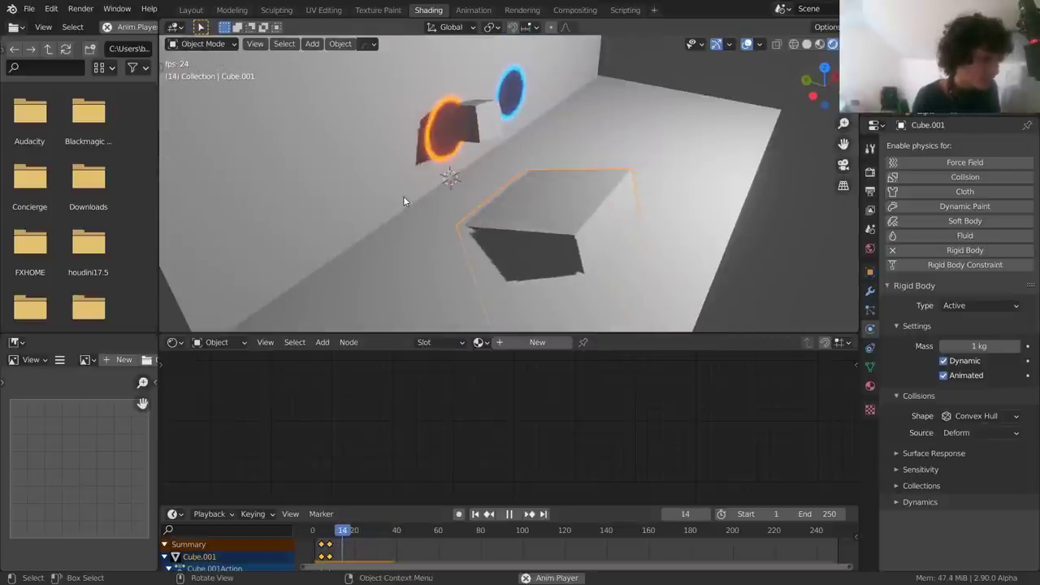
pyautogui.press('Escape')
pyautogui.press('space')
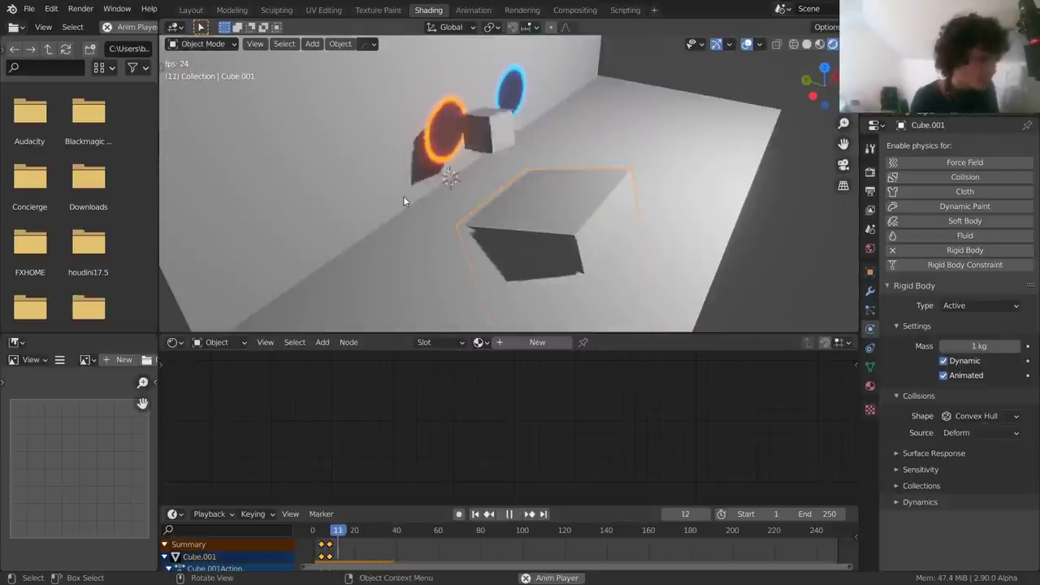
pyautogui.press('Escape')
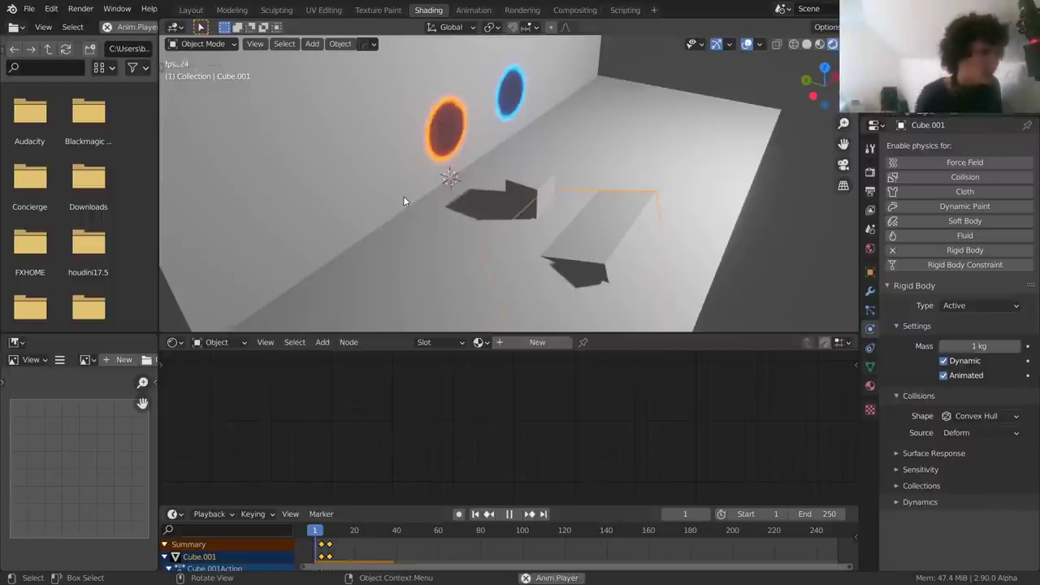
pyautogui.press('space')
pyautogui.press('Escape')
# Rotate the tilted launcher cube slightly around the global X axis at frame 1
pyautogui.moveTo(580, 210); pyautogui.dragTo(600, 182, button='middle')
pyautogui.press('r')
pyautogui.press('x')
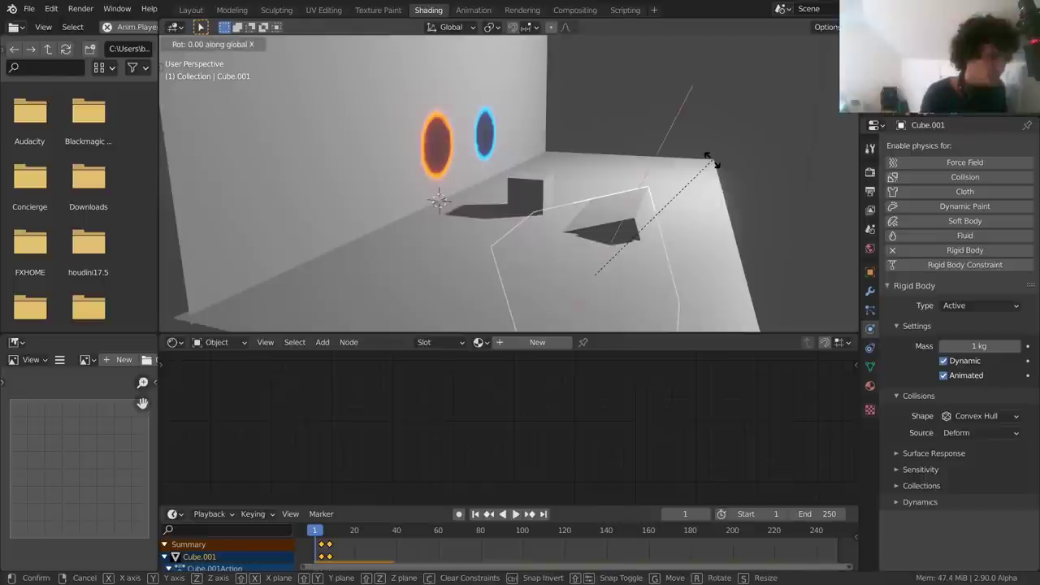
pyautogui.click(693, 151)
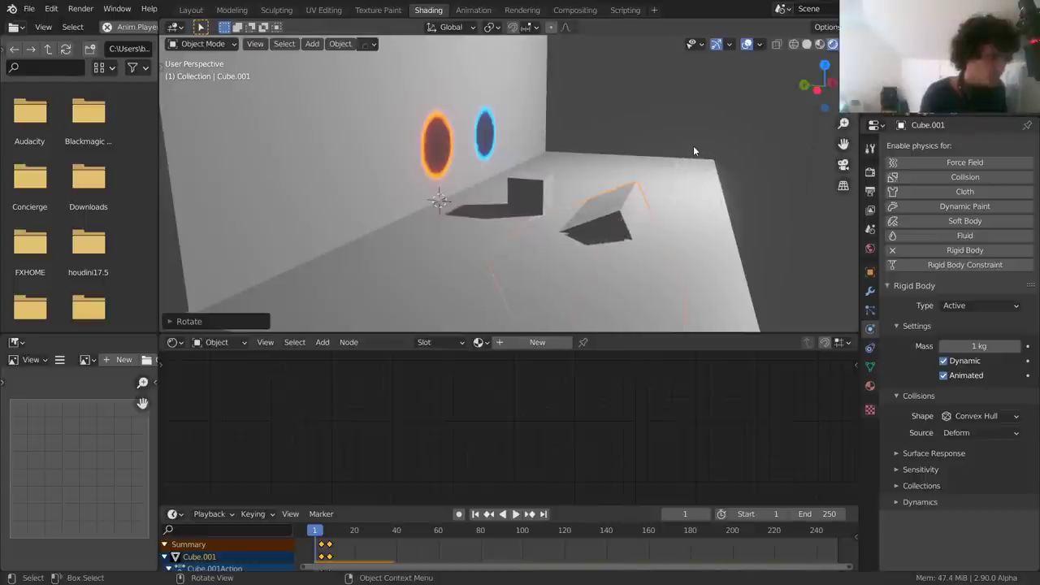
# Replay the simulation from frame 1 to check the small cube's flight with the launcher's new X tilt
pyautogui.press('space')
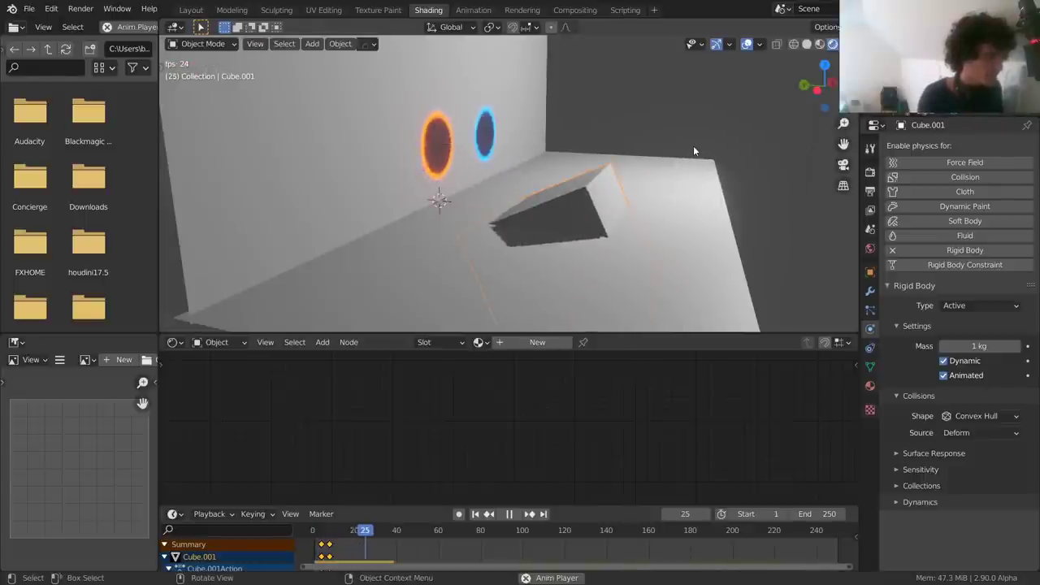
pyautogui.hotkey('shift', 'Left')
pyautogui.press('space')
pyautogui.press('space')
pyautogui.hotkey('shift', 'Left')
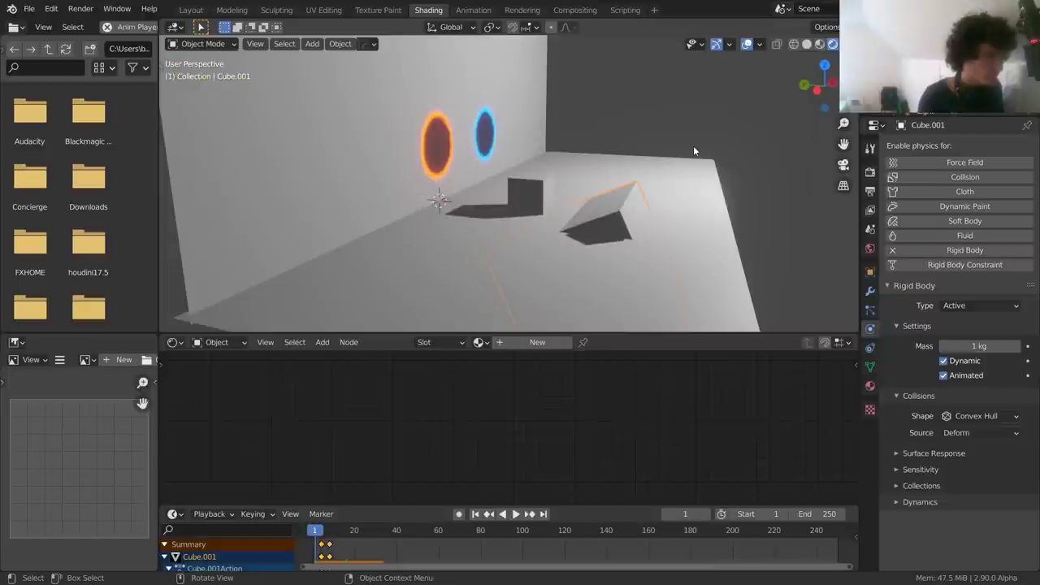
pyautogui.press('space')
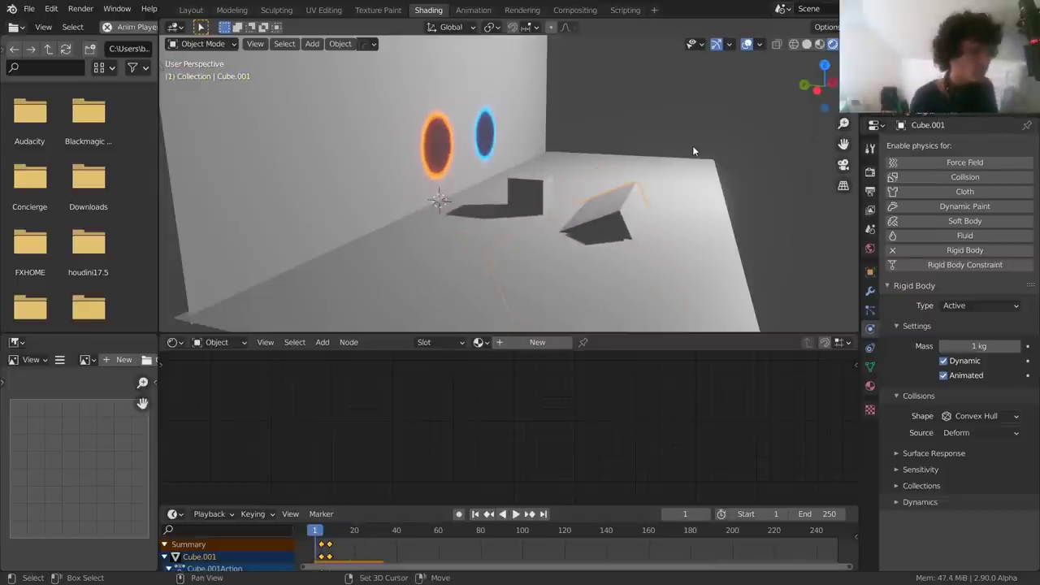
pyautogui.press('Escape')
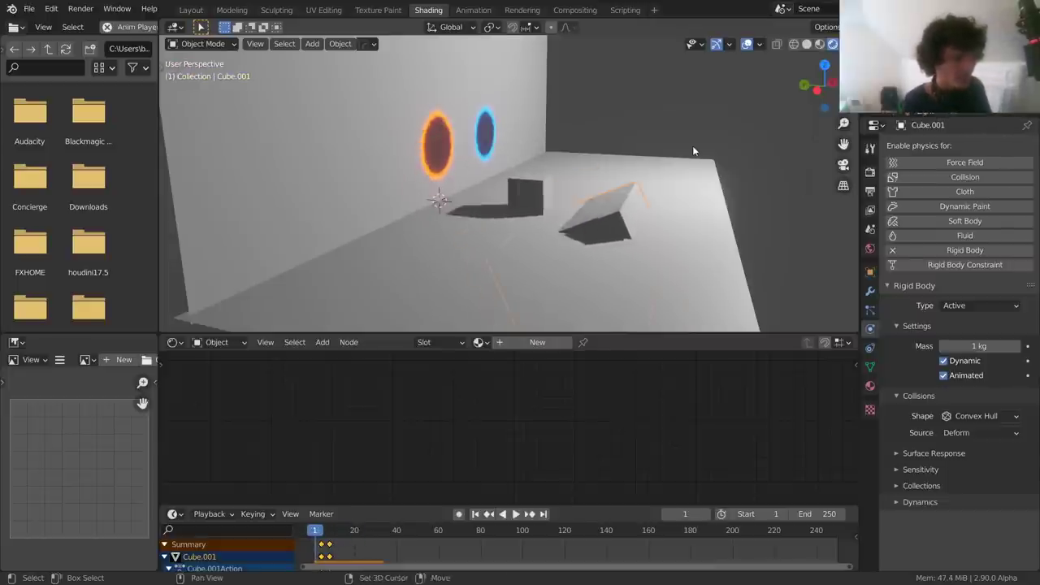
# Rotate the launcher cube slightly sideways from the front view
pyautogui.click(843, 87)
pyautogui.press('r')
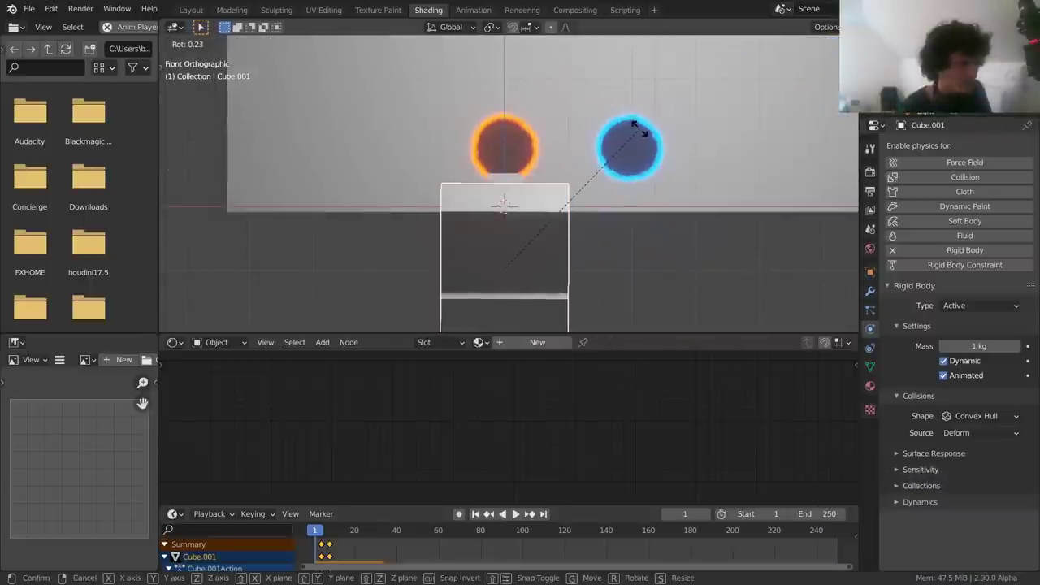
pyautogui.click(646, 134)
pyautogui.moveTo(647, 134); pyautogui.dragTo(578, 167, button='middle')
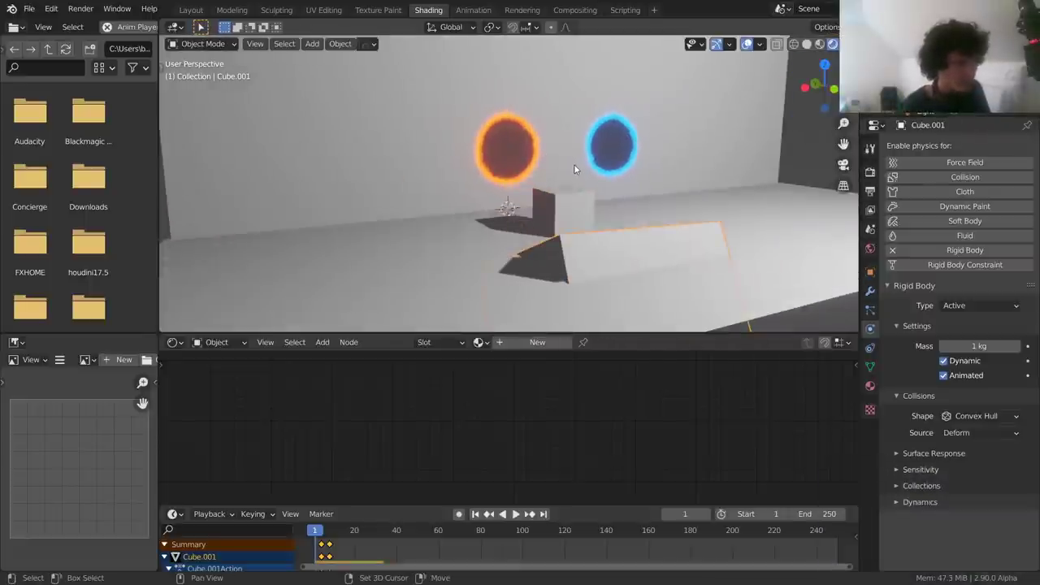
# Replay the simulation several times from frame 1 and check the small cube's path against the orange portal
pyautogui.press('space')
pyautogui.press('space')
pyautogui.hotkey('shift', 'Left')
pyautogui.press('space')
pyautogui.press('space')
pyautogui.hotkey('shift', 'Left')
pyautogui.press('space')
pyautogui.press('space')
pyautogui.hotkey('shift', 'Left')
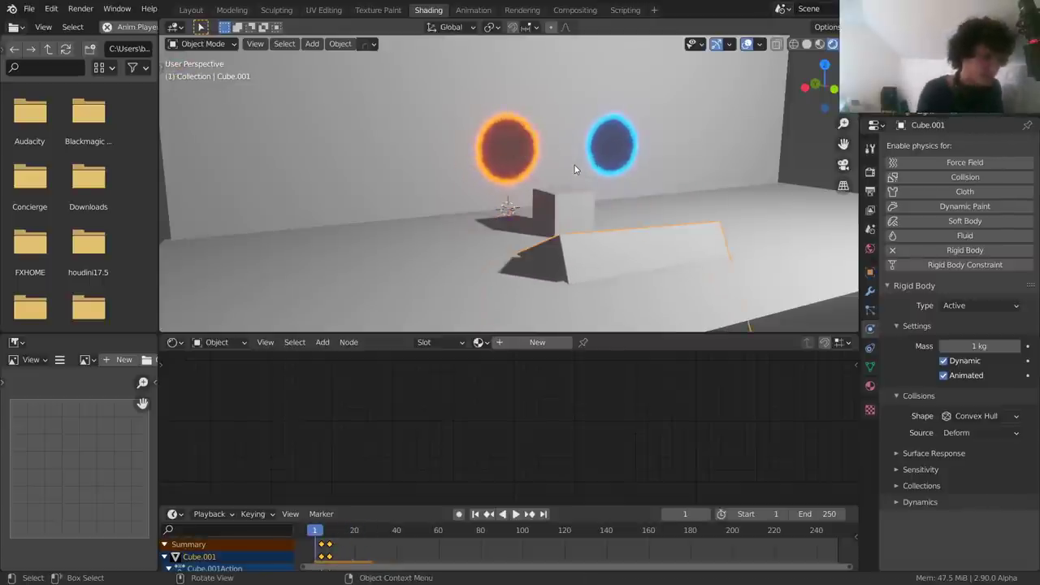
# Select the small cube and replay its flight, pausing at frame 13 to compare its position with the orange portal
pyautogui.click(563, 199)
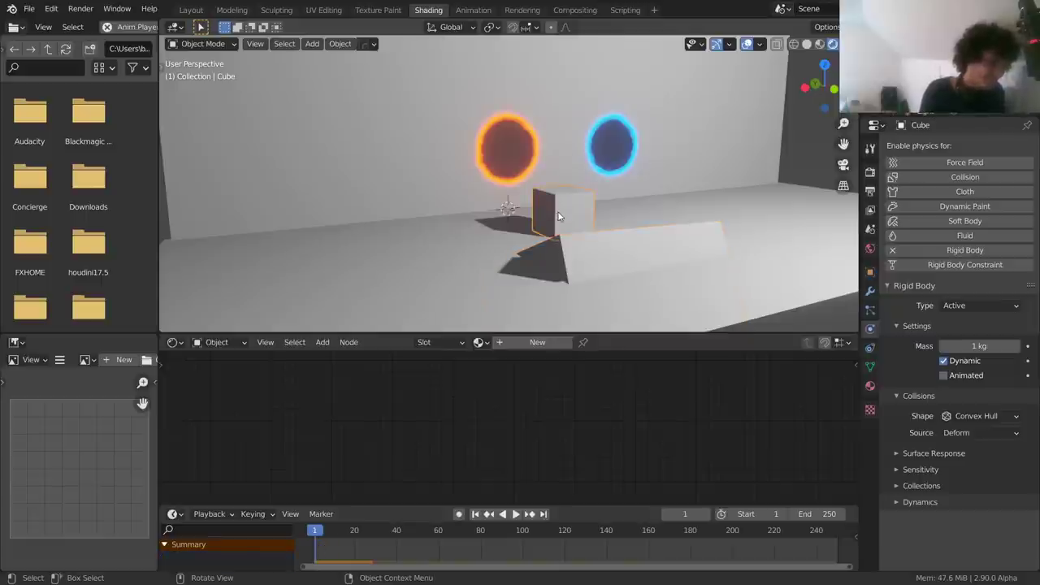
pyautogui.press('space')
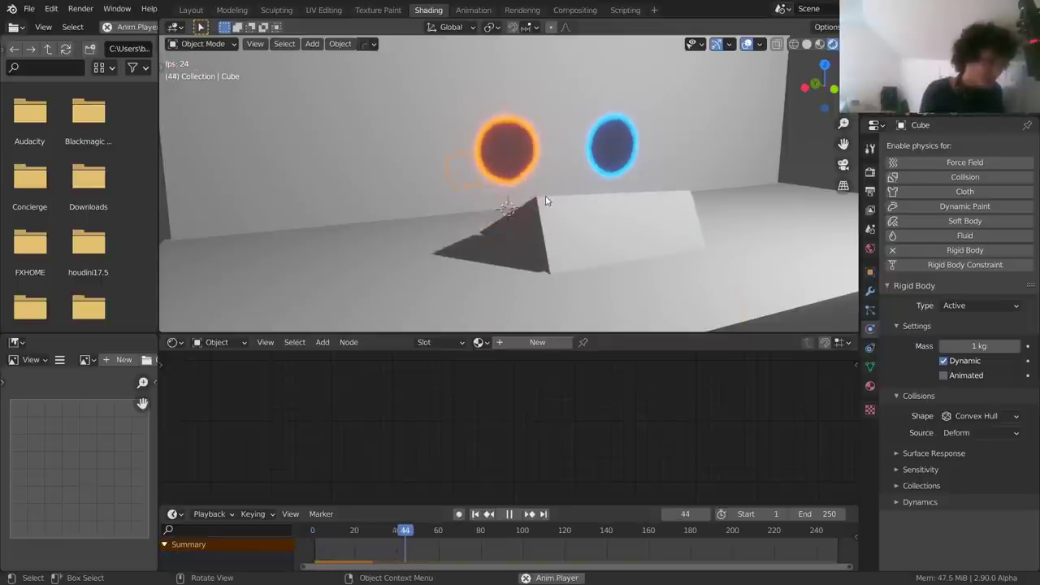
pyautogui.hotkey('shift', 'Left')
pyautogui.press('space')
pyautogui.press('space')
pyautogui.hotkey('shift', 'Left')
pyautogui.press('space')
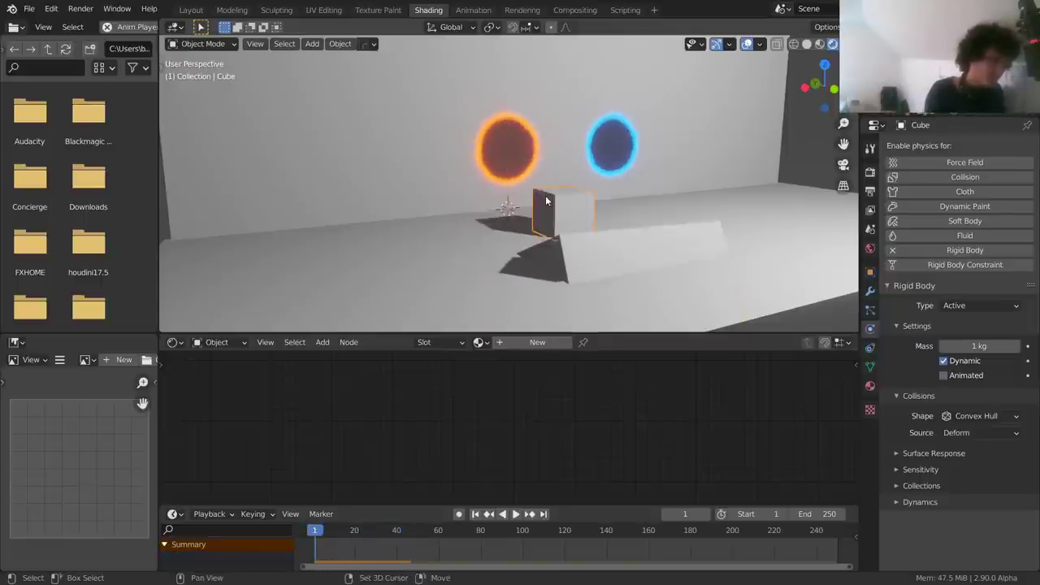
pyautogui.press('space')
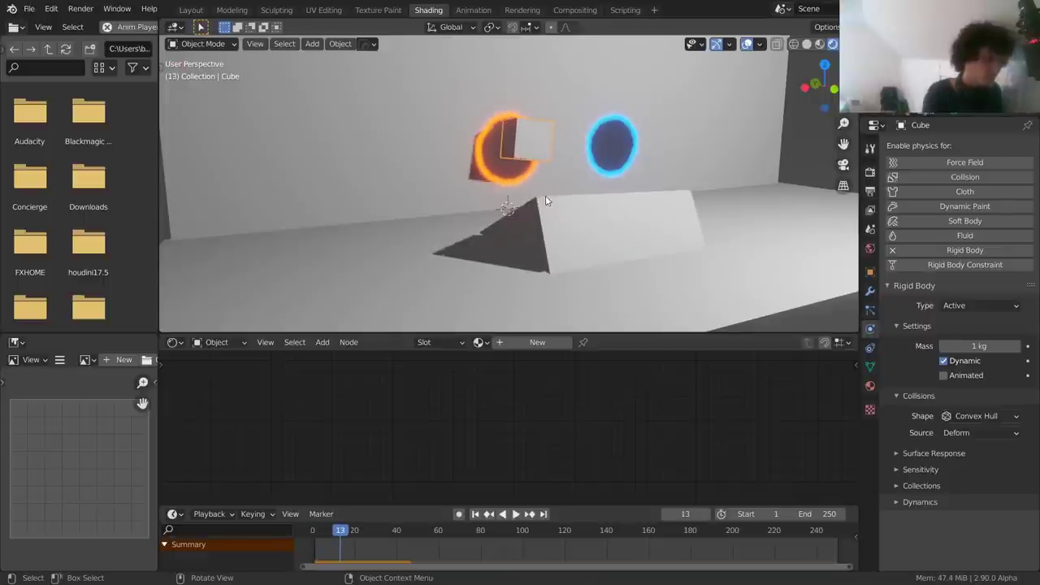
# Select both portal walls and raise them about 0.19 m along Z to align the orange portal with the flying cube
pyautogui.click(513, 70)
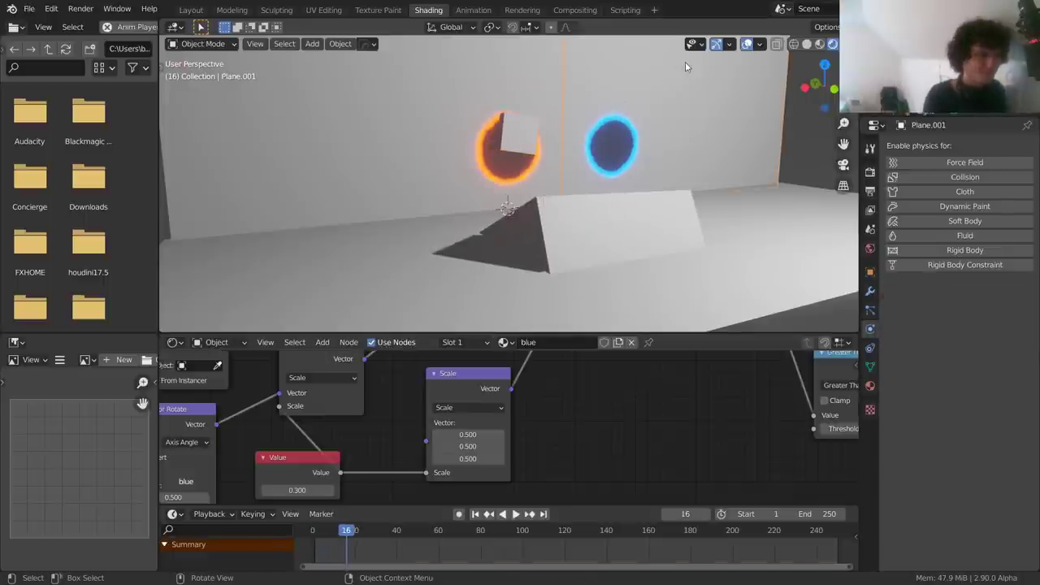
pyautogui.click(516, 72)
pyautogui.press('g')
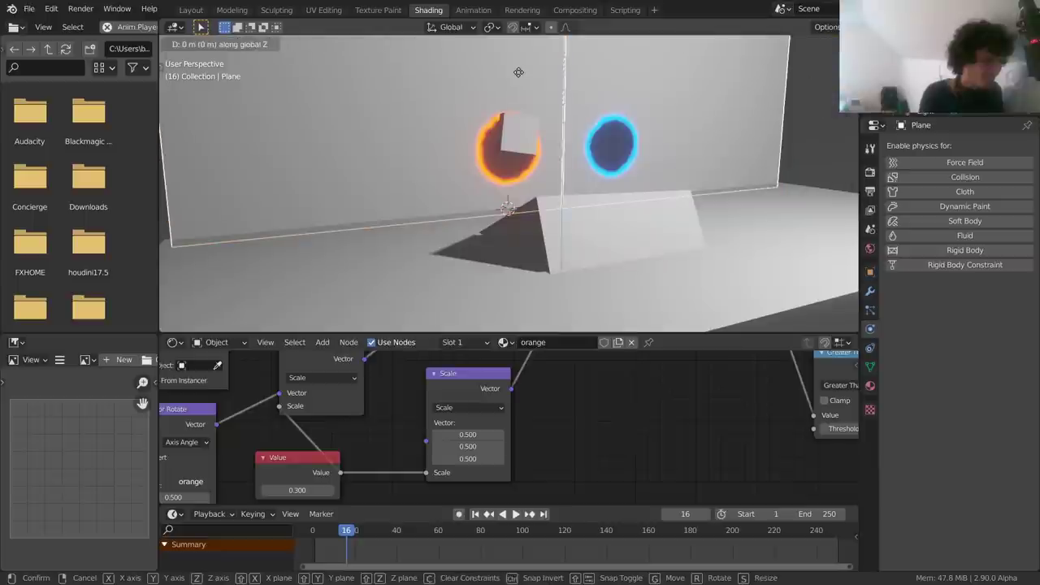
pyautogui.press('z')
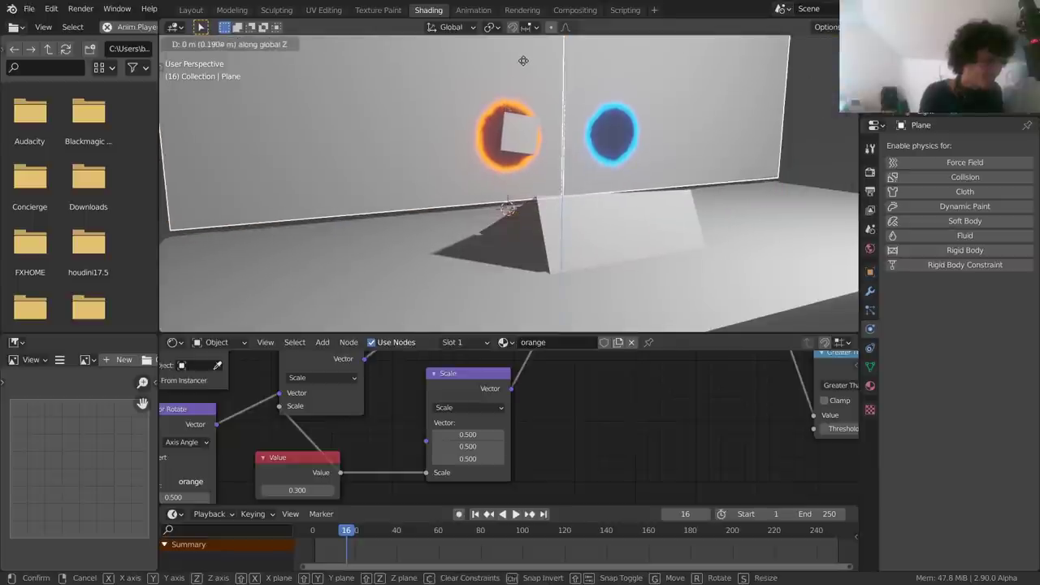
pyautogui.click(523, 60)
# In Edit Mode, extend the lower edges of both walls down along Z to meet the floor
pyautogui.scroll(1, 432, 217)
pyautogui.press('Tab')
pyautogui.press('Tab')
pyautogui.click(605, 196)
pyautogui.press('g')
pyautogui.press('z')
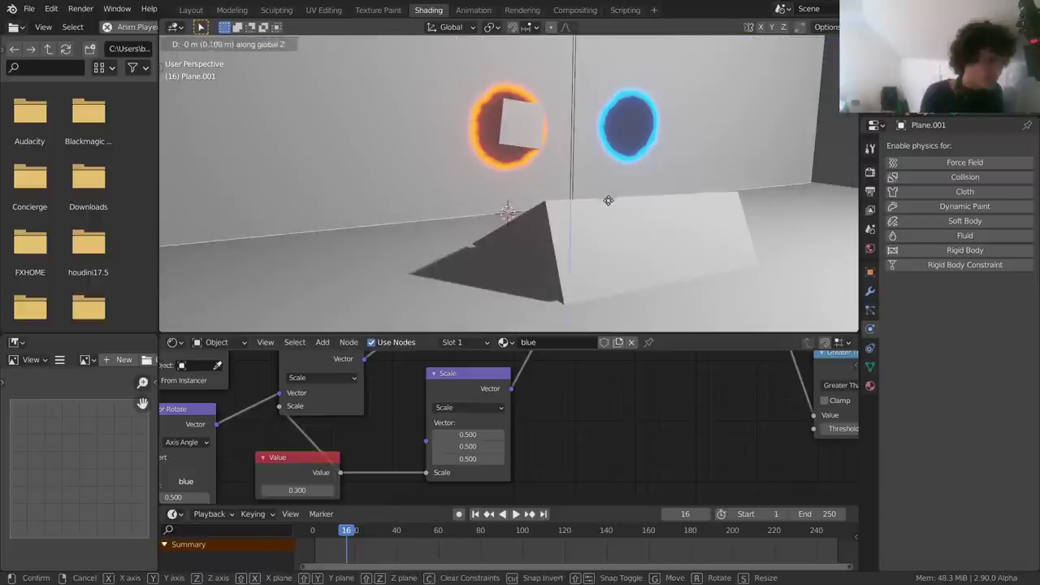
pyautogui.click(608, 196)
pyautogui.hotkey('ctrl', 'z')
# Play the simulation from frame 1 and examine from the side how the small cube passes the portal wall
pyautogui.scroll(-3, 600, 166)
pyautogui.hotkey('shift', 'Left')
pyautogui.press('space')
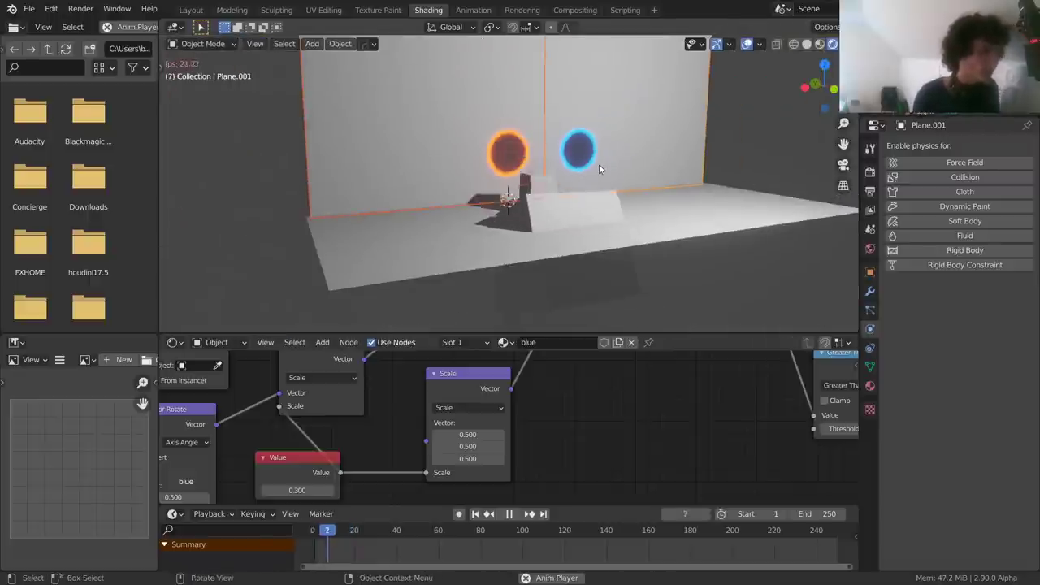
pyautogui.moveTo(256, 273); pyautogui.dragTo(531, 183, button='middle')
pyautogui.hotkey('shift', 'Left')
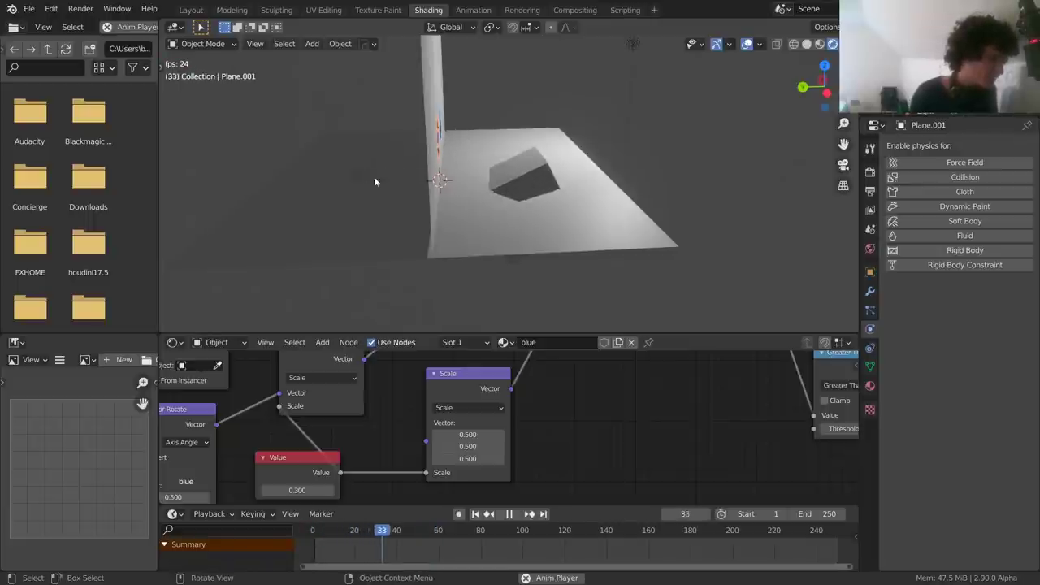
# Replay the simulation from frame 1, stop it back at the start, and save the file
pyautogui.hotkey('shift', 'Left')
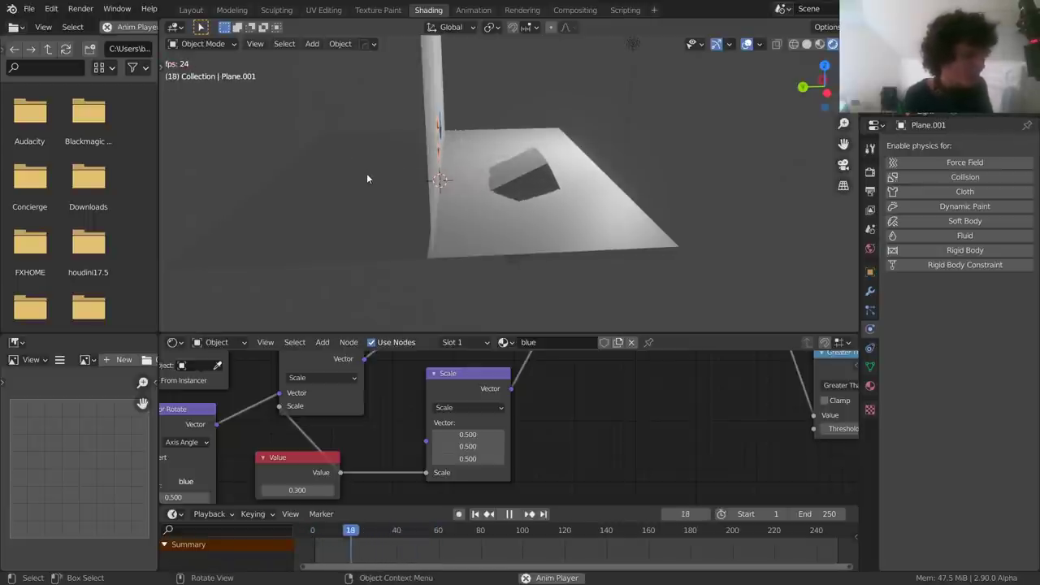
pyautogui.press('space')
pyautogui.hotkey('shift', 'Left')
pyautogui.moveTo(443, 189); pyautogui.dragTo(455, 153, button='middle')
pyautogui.hotkey('ctrl', 's')
# Select the small cube and replay its flight several times, examining from the side how it passes through the portal wall
pyautogui.click(498, 158)
pyautogui.press('space')
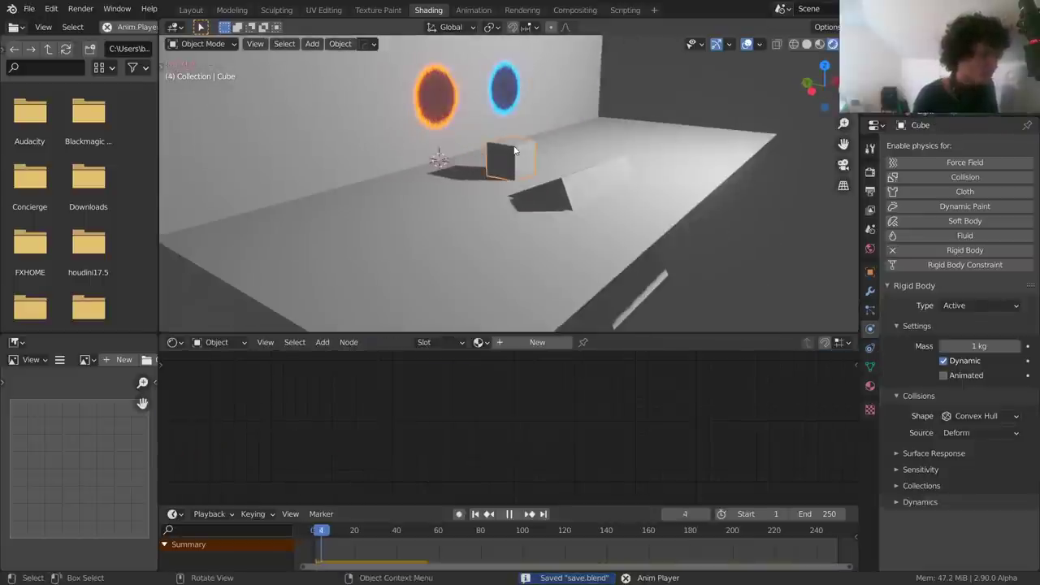
pyautogui.hotkey('shift', 'Left')
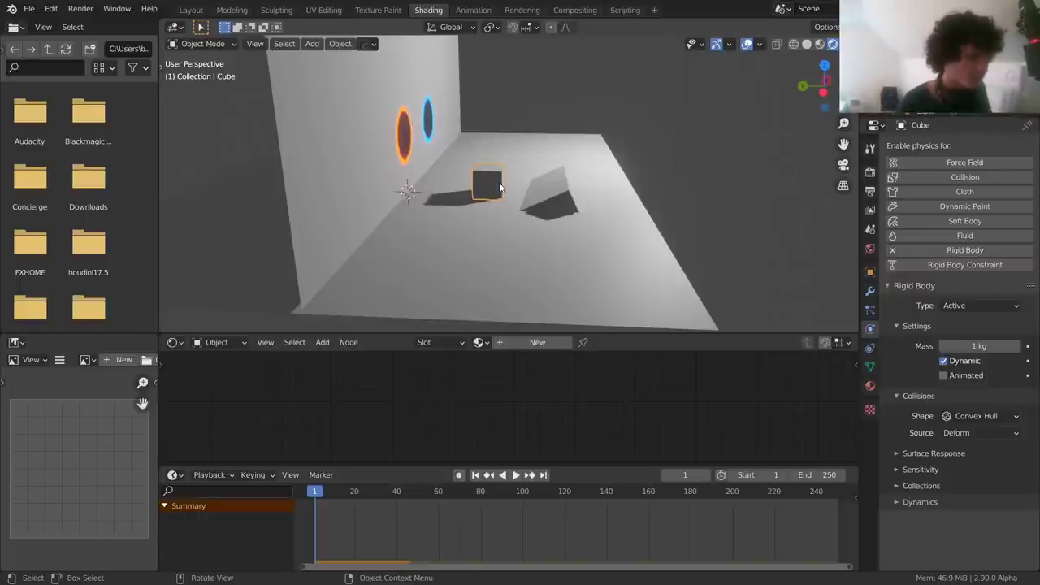
pyautogui.press('space')
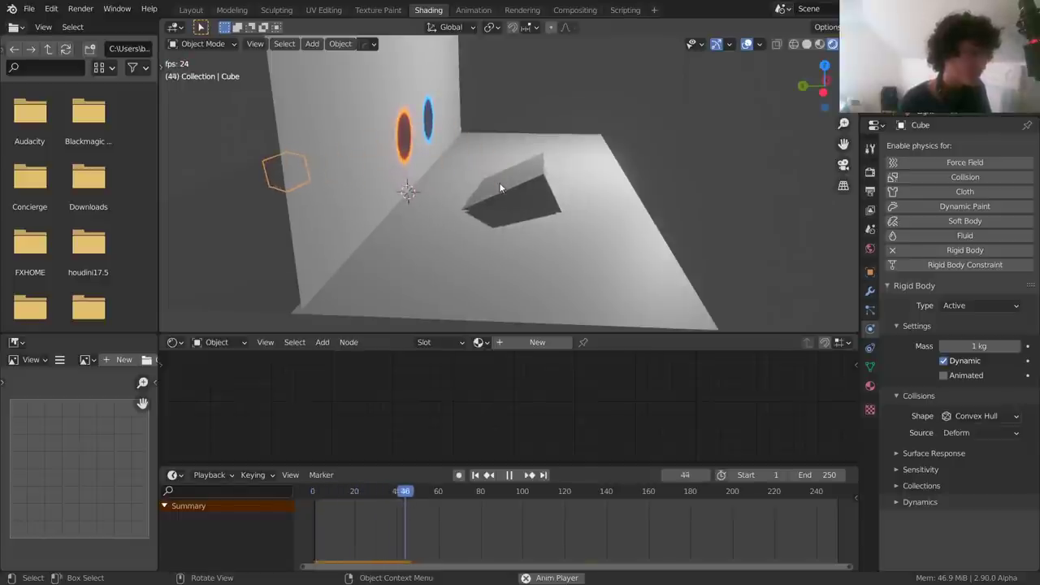
pyautogui.press('space')
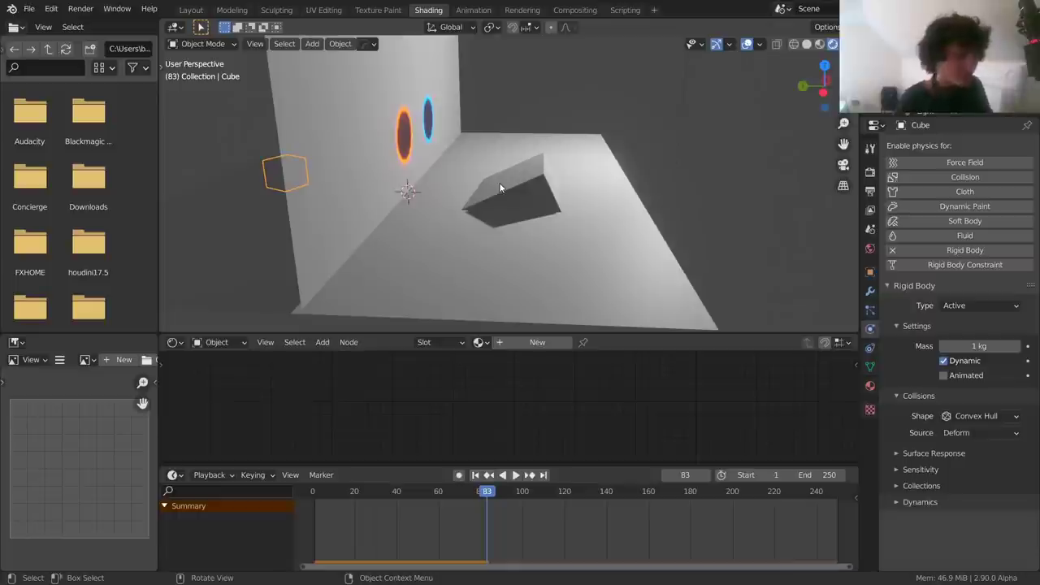
pyautogui.hotkey('shift', 'Left')
pyautogui.press('space')
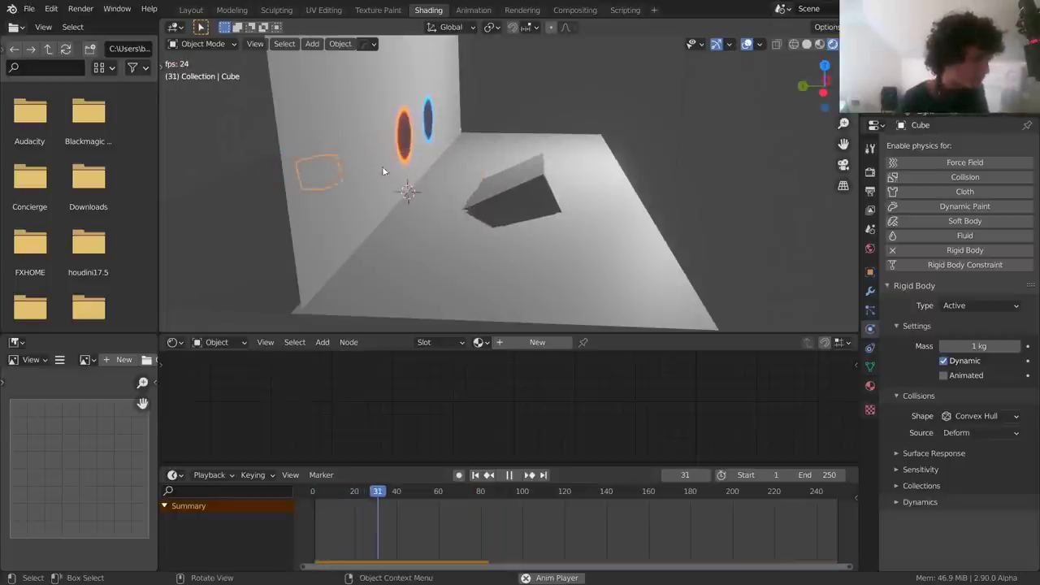
pyautogui.moveTo(386, 171); pyautogui.dragTo(366, 176, button='middle')
pyautogui.press('space')
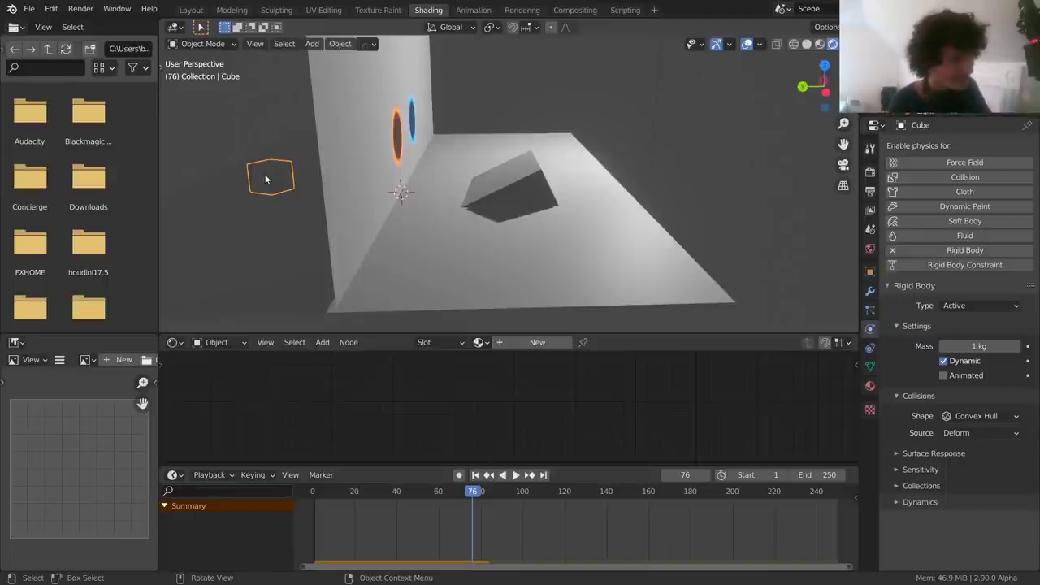
# Bake the small cube's motion with Bake Action over frames 1 to 250 using Object bake data, and remove its rigid body physics
pyautogui.press('F3')
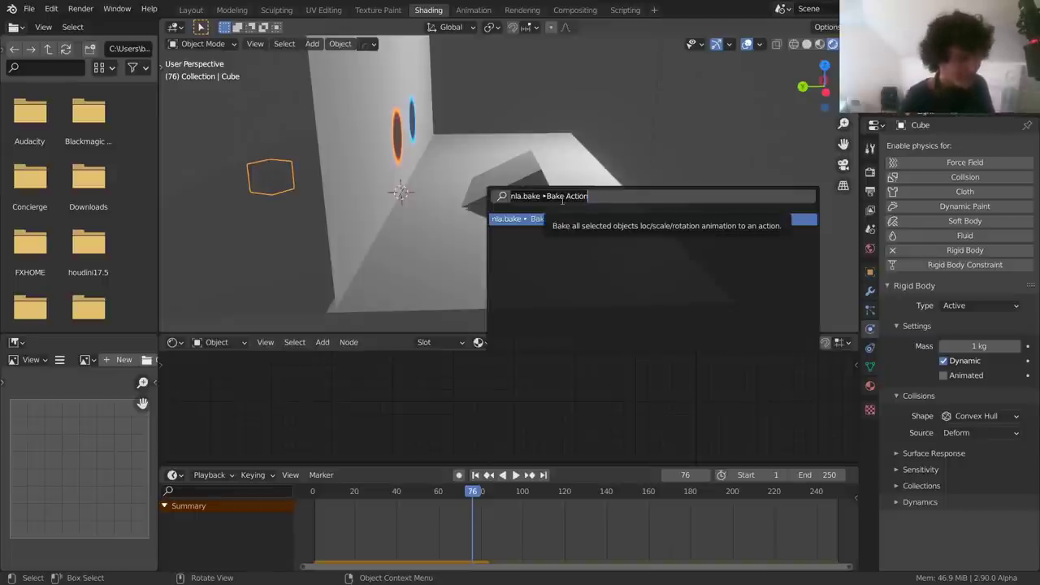
pyautogui.write('bake act')
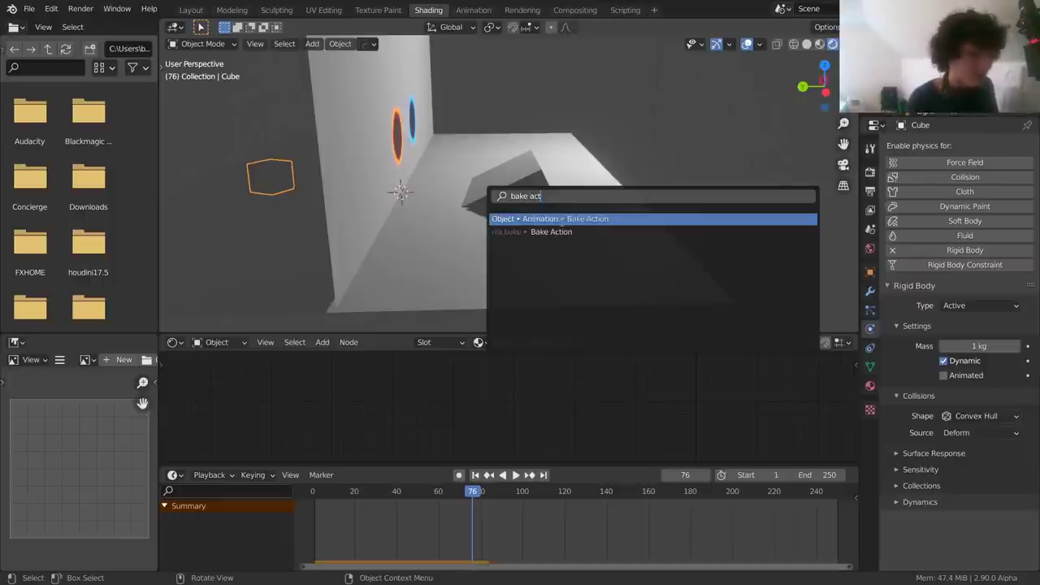
pyautogui.click(562, 219)
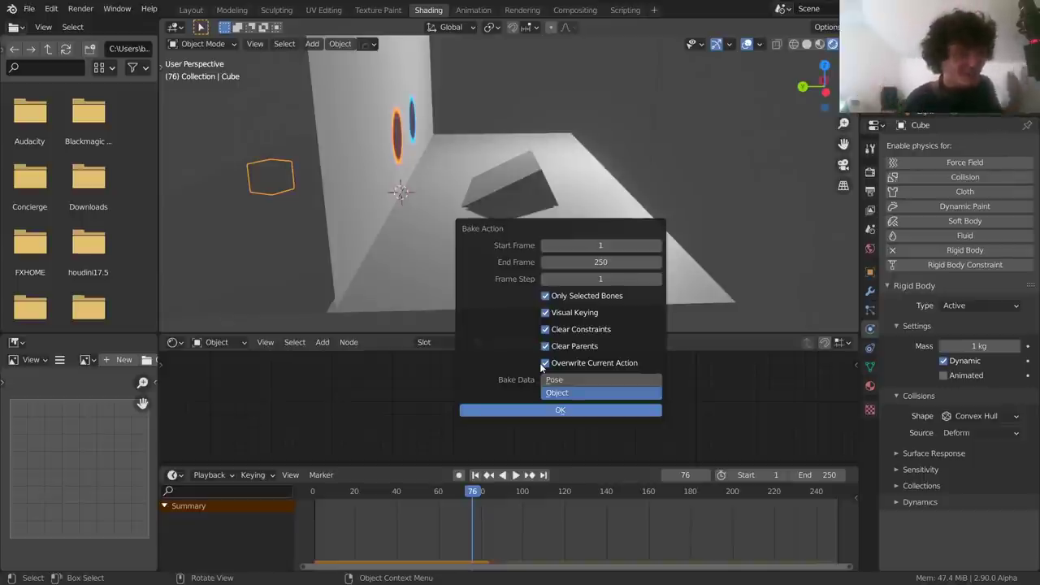
pyautogui.click(564, 409)
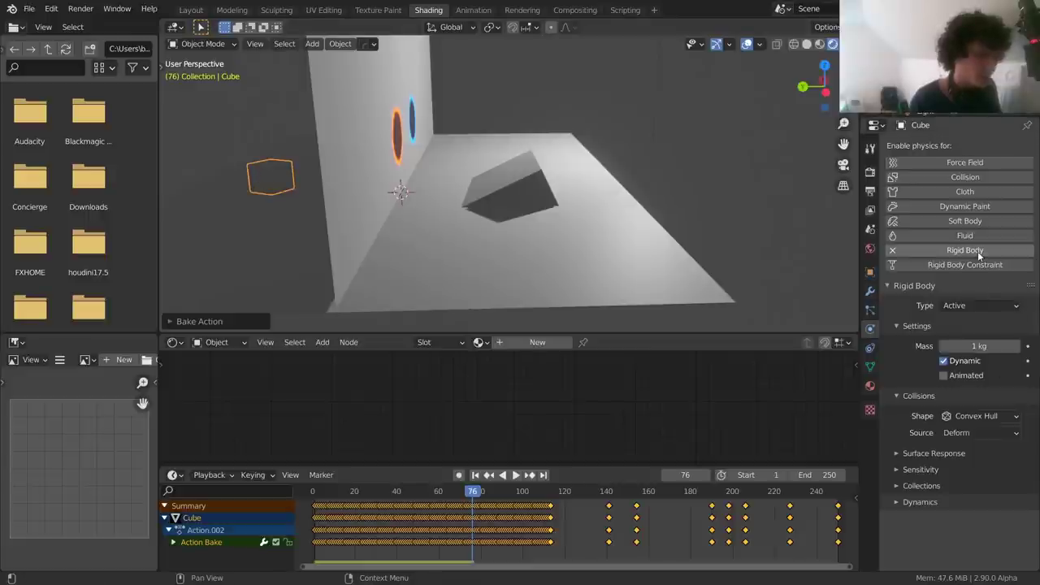
pyautogui.click(978, 251)
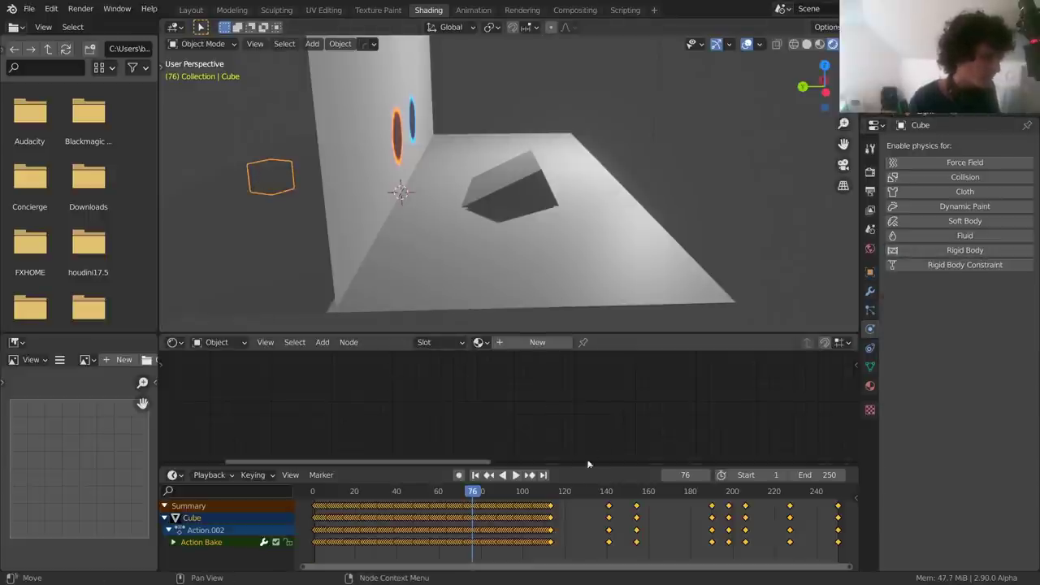
# Delete the larger tilted cube and play the baked animation from the start to check the small cube's flight
pyautogui.moveTo(473, 491); pyautogui.dragTo(314, 492)
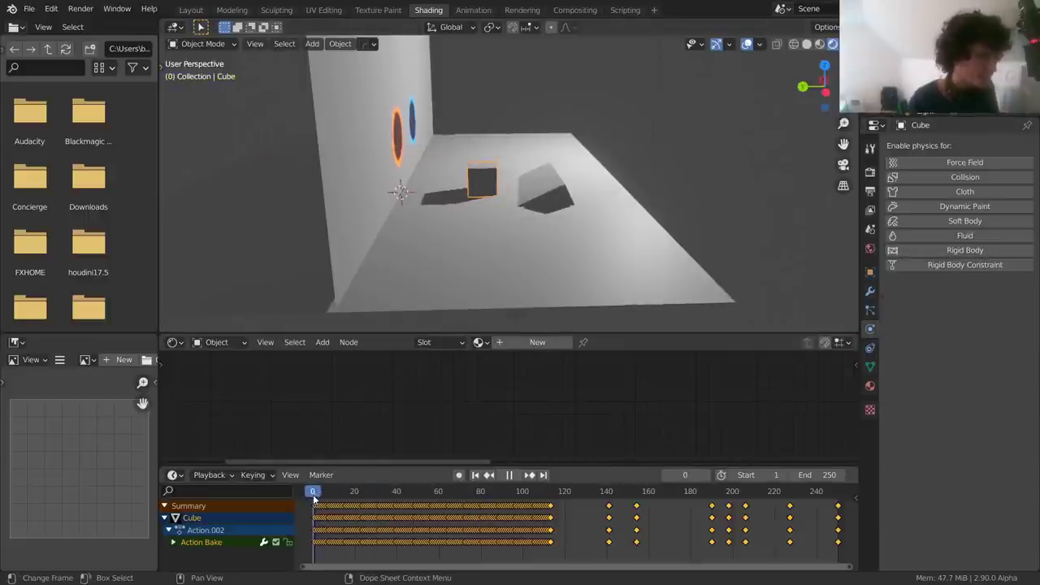
pyautogui.click(546, 189)
pyautogui.press('Delete')
pyautogui.press('shift')
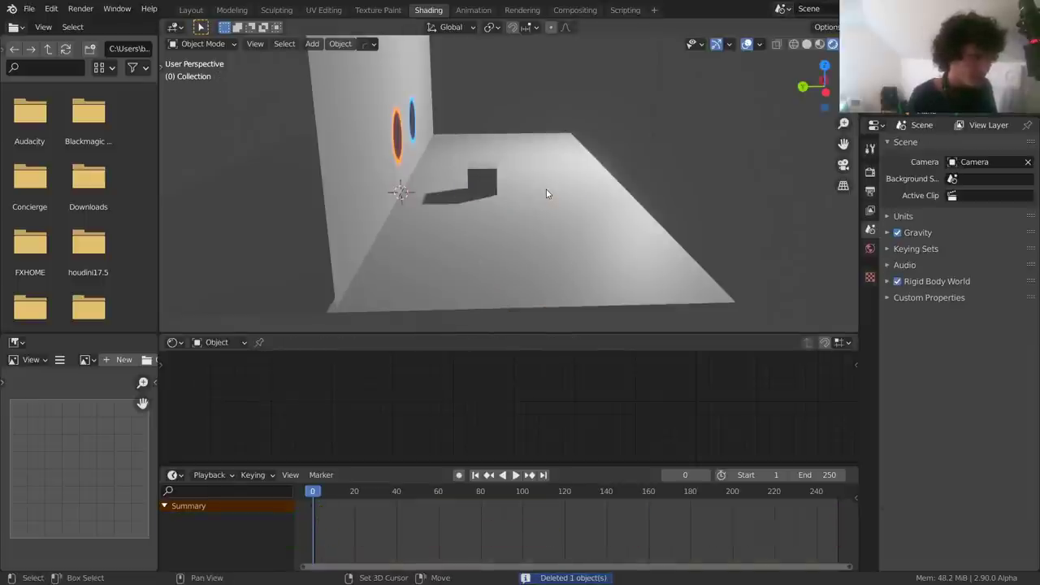
pyautogui.press('space')
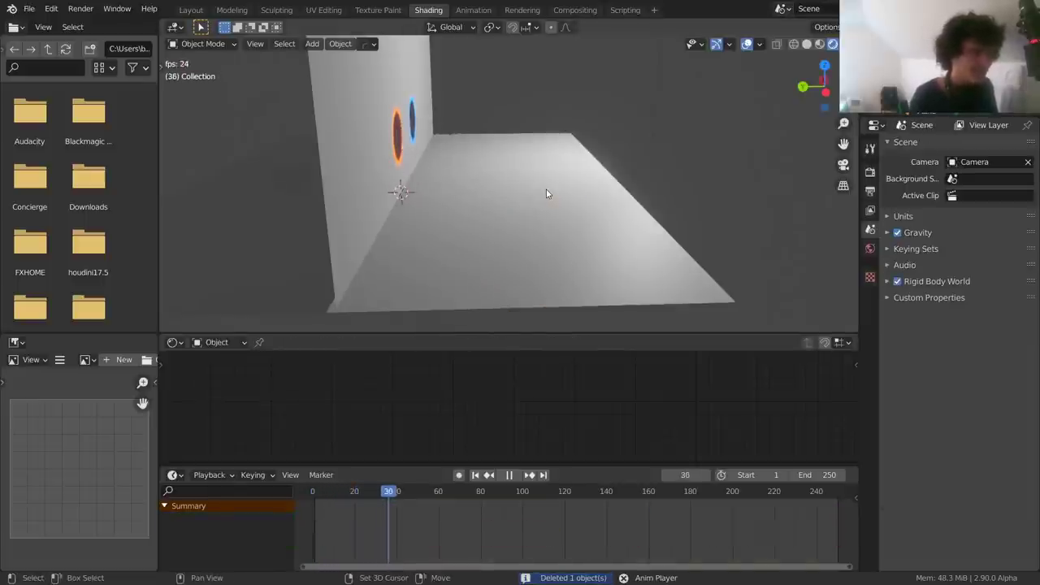
pyautogui.press('space')
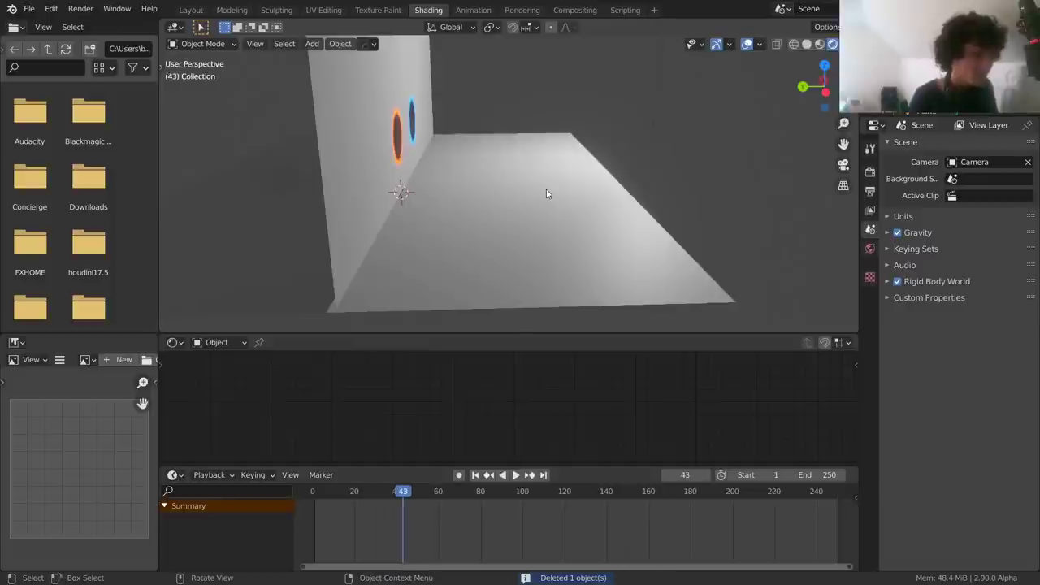
pyautogui.hotkey('shift', 'Left')
# Select the small cube and shift all its baked keyframes 5 frames earlier on the timeline
pyautogui.click(481, 178)
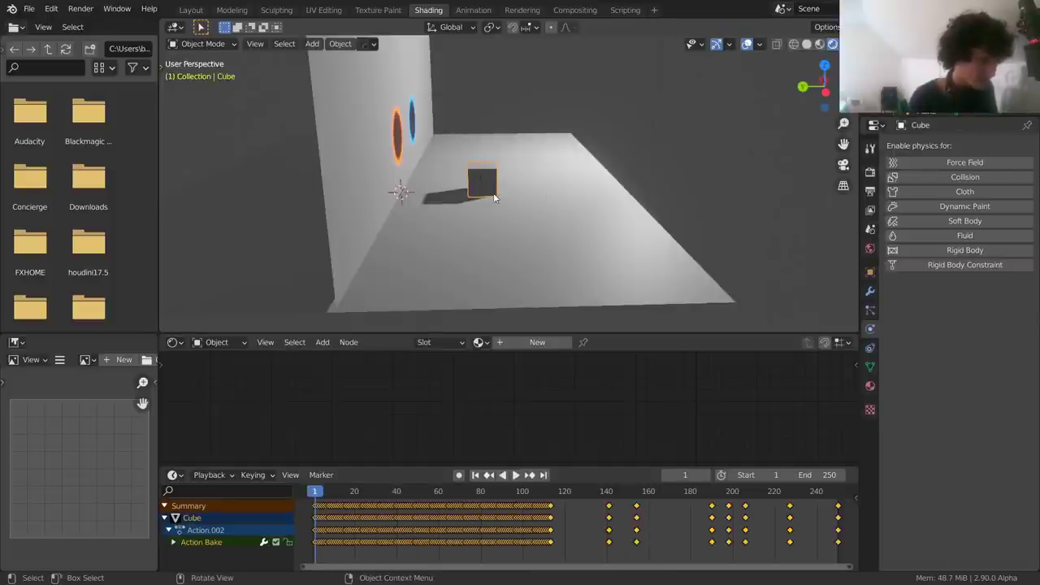
pyautogui.scroll(8, 487, 182)
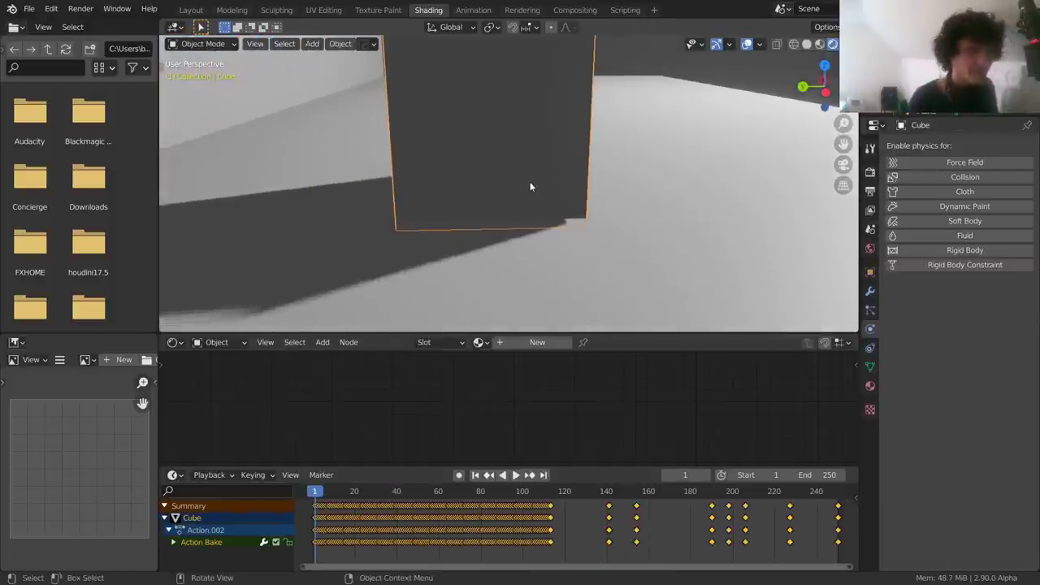
pyautogui.press('space')
pyautogui.press('Escape')
pyautogui.press('space')
pyautogui.press('Escape')
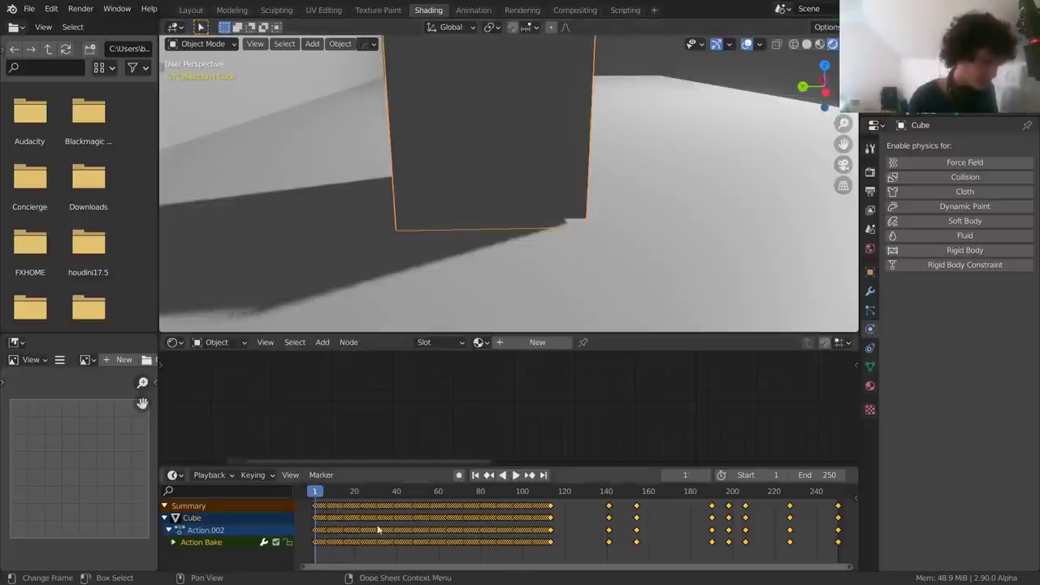
pyautogui.scroll(10, 437, 491)
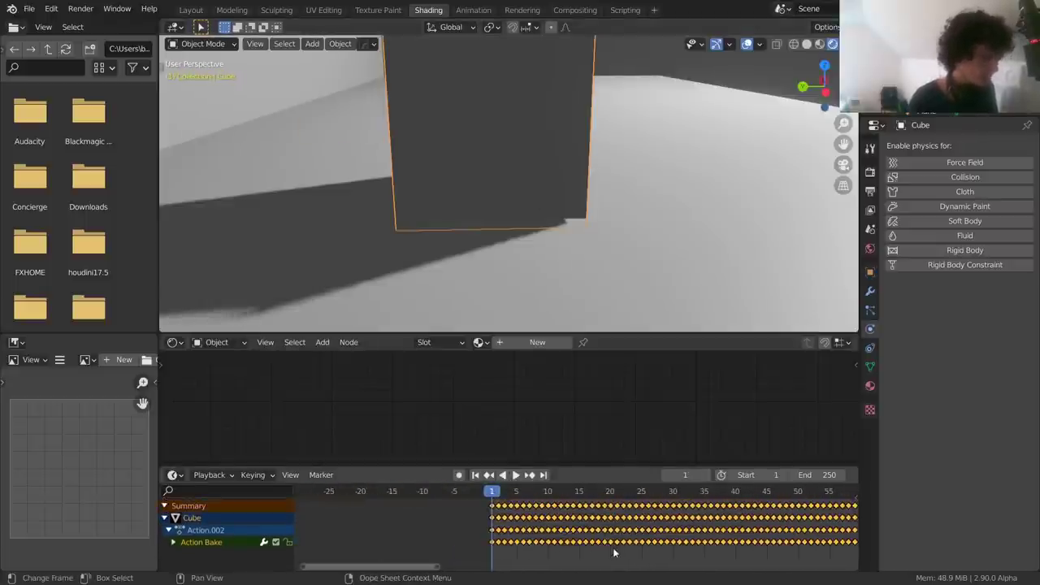
pyautogui.press('g')
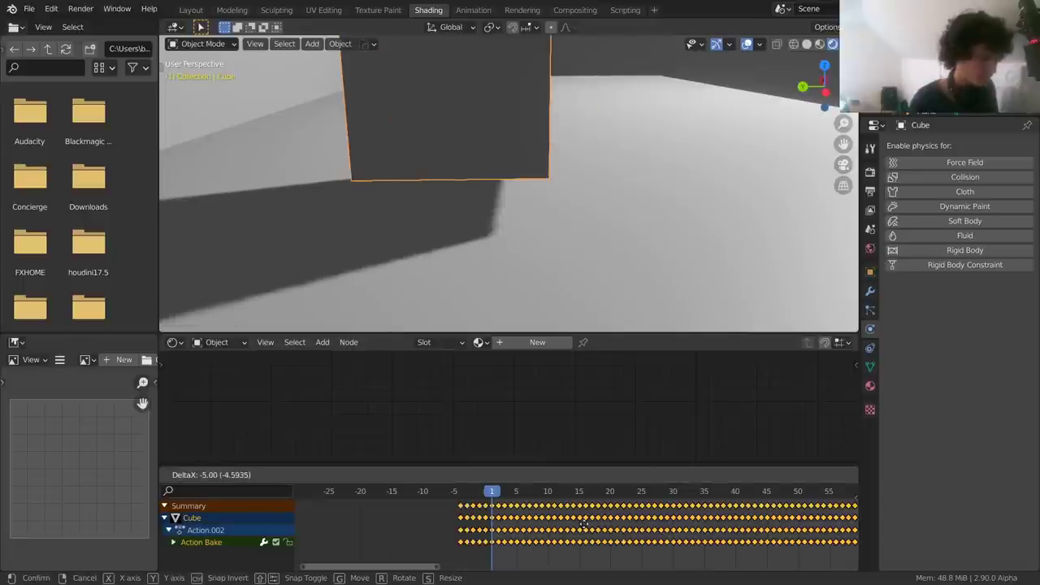
pyautogui.click(585, 524)
# Replay the retimed animation from frame 1 and examine the cube's flight through the orange portal from several angles
pyautogui.scroll(-7, 589, 247)
pyautogui.moveTo(536, 195); pyautogui.dragTo(486, 186, button='middle')
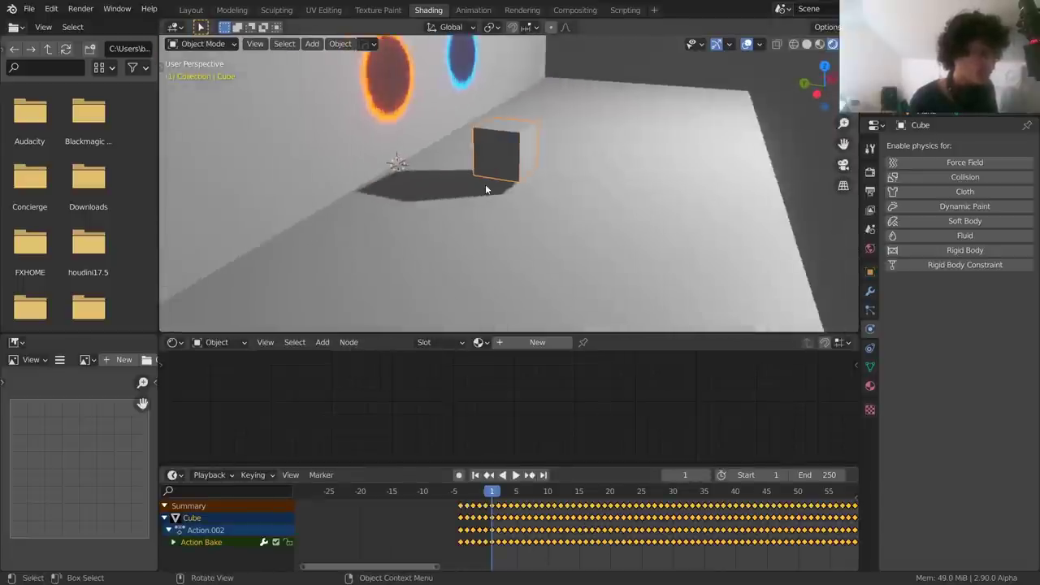
pyautogui.scroll(-3, 487, 188)
pyautogui.press('space')
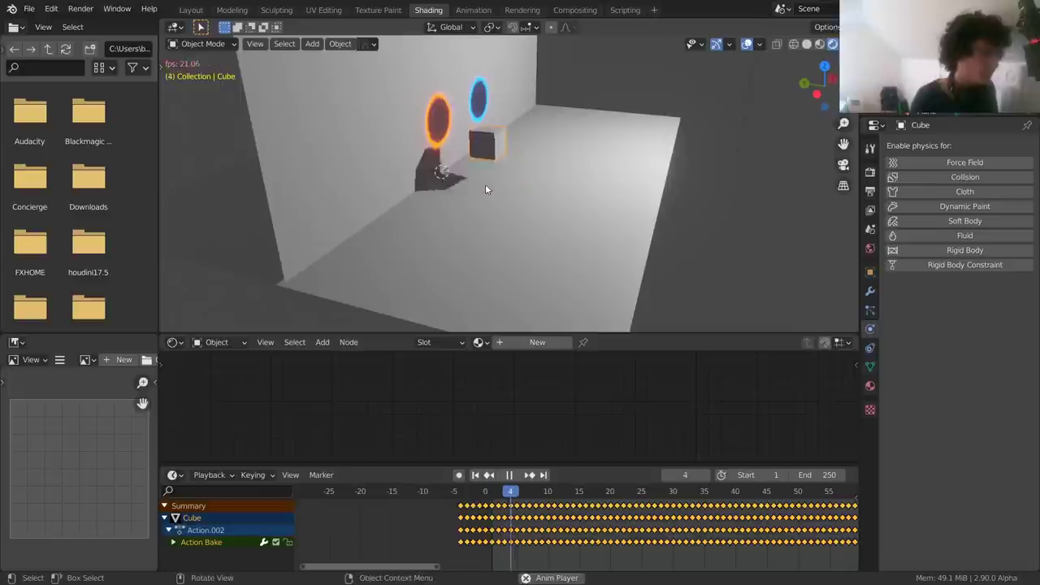
pyautogui.moveTo(386, 126); pyautogui.dragTo(412, 131, button='middle')
pyautogui.press('Escape')
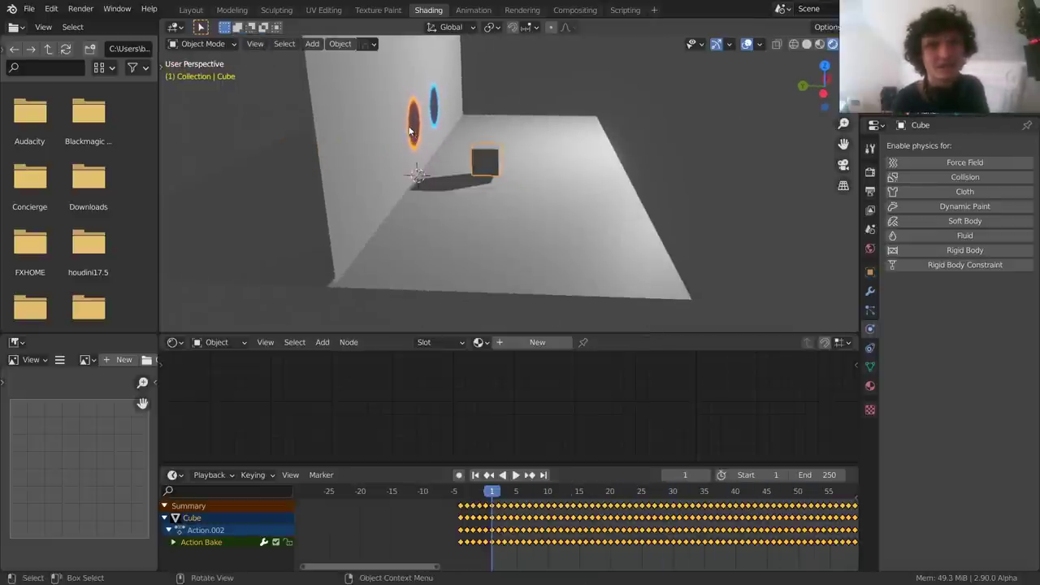
pyautogui.moveTo(457, 104); pyautogui.dragTo(431, 112, button='middle')
pyautogui.press('space')
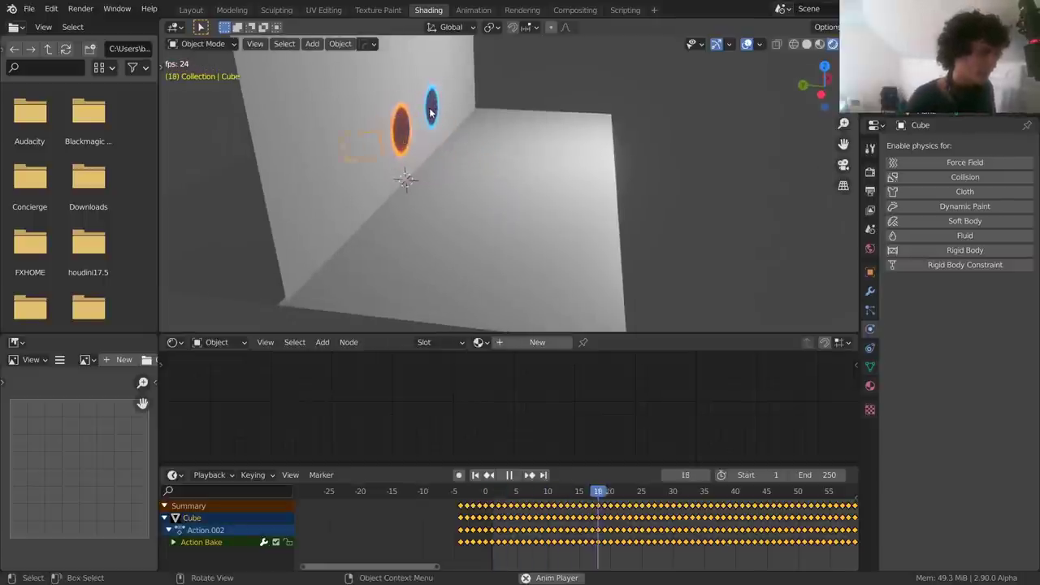
pyautogui.press('space')
pyautogui.hotkey('shift', 'Left')
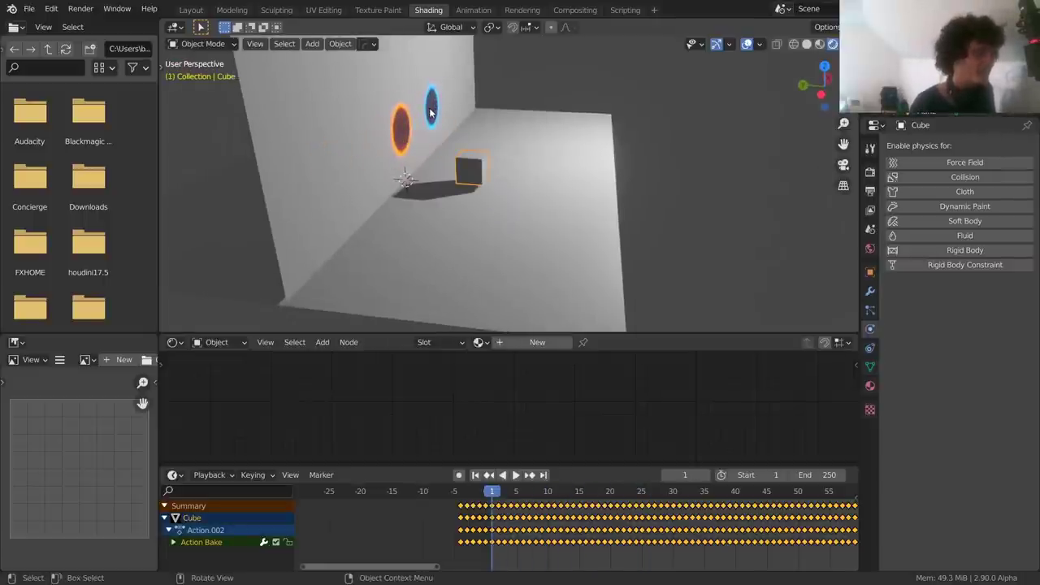
# Duplicate the animated small cube in place, leaving the copy at the original's position
pyautogui.hotkey('shift', 'd')
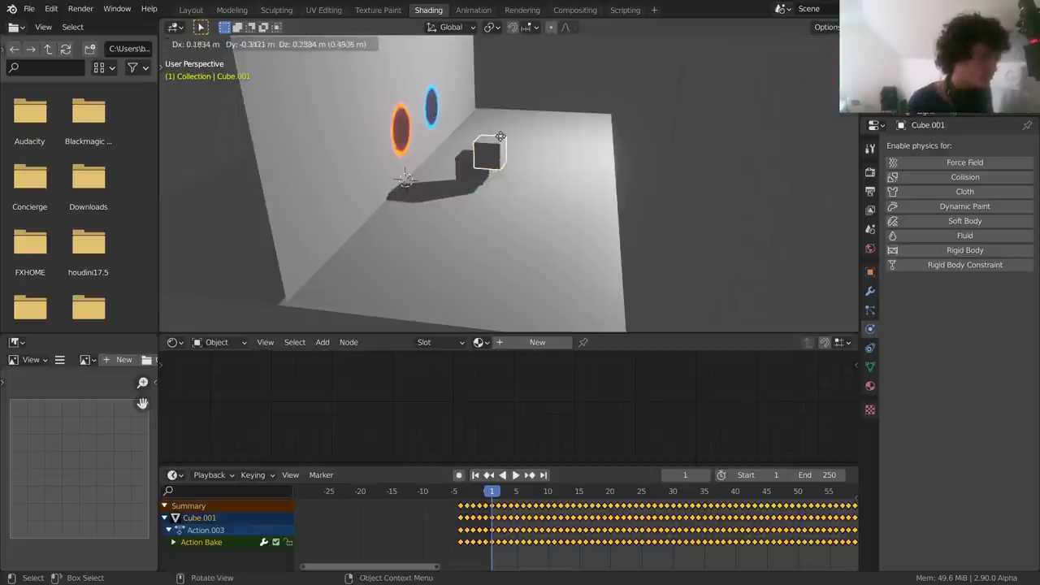
pyautogui.rightClick(522, 133)
pyautogui.scroll(3, 508, 155)
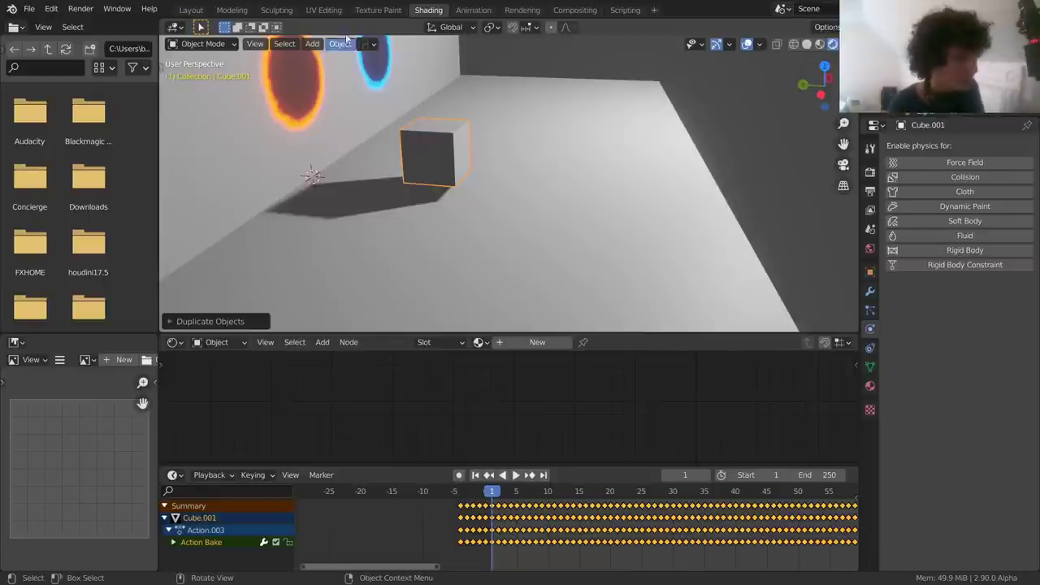
# Snap the 3D cursor to the active duplicate cube and add a Plain Axes empty there
pyautogui.hotkey('shift', 's')
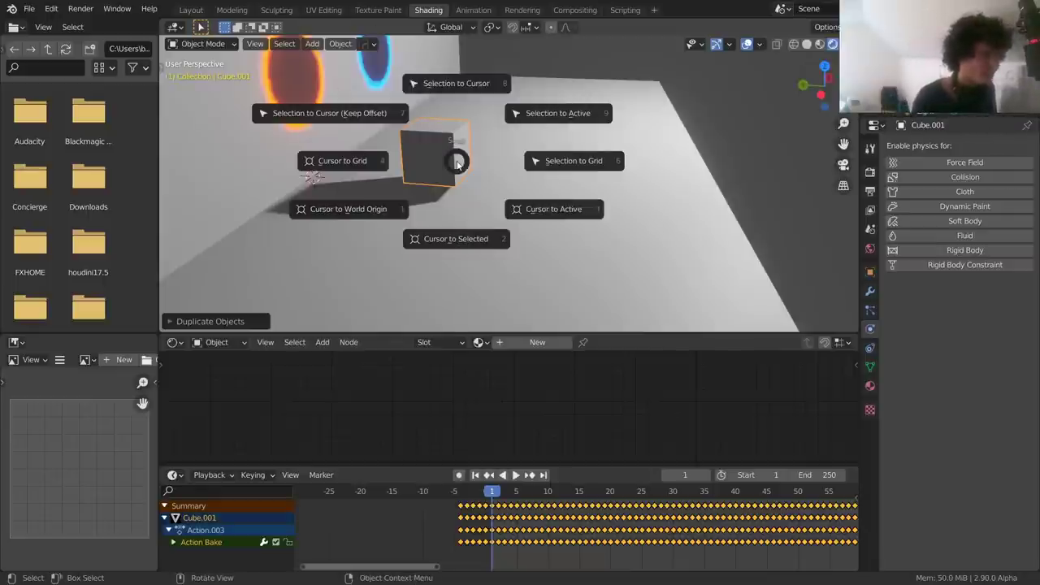
pyautogui.click(546, 215)
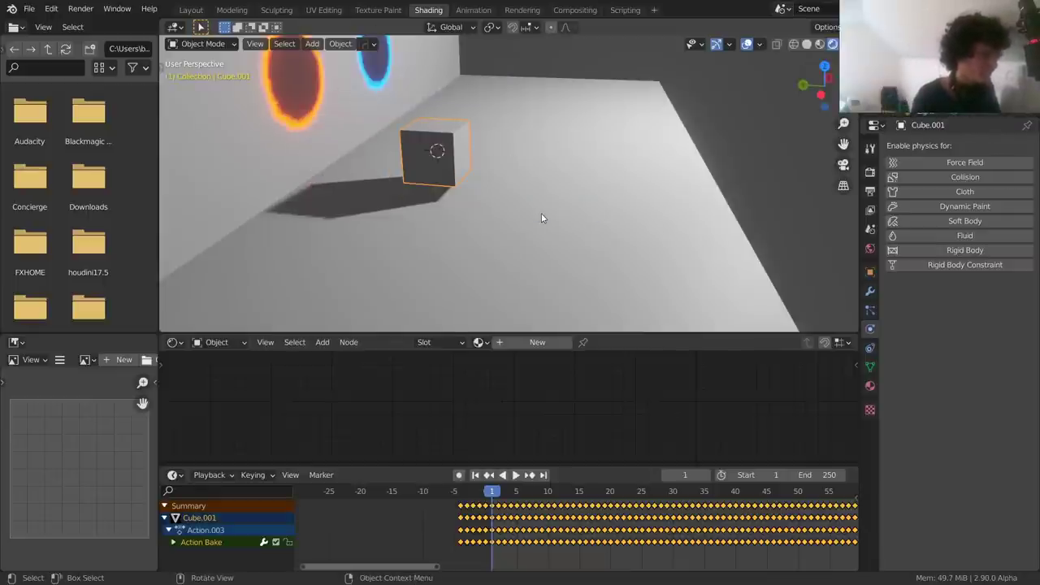
pyautogui.press('F3')
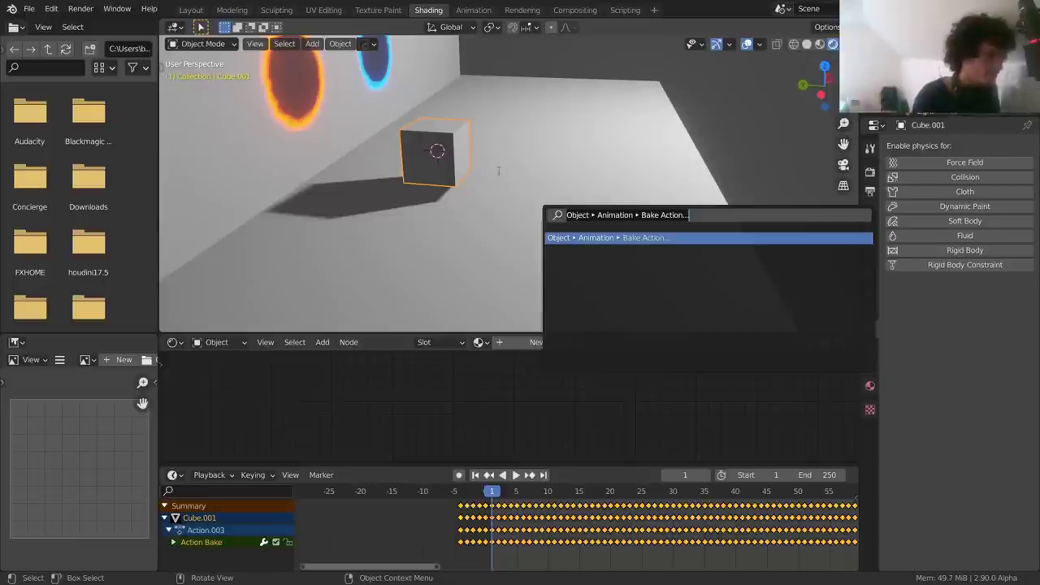
pyautogui.press('Escape')
pyautogui.hotkey('shift', 'a')
pyautogui.moveTo(426, 284)
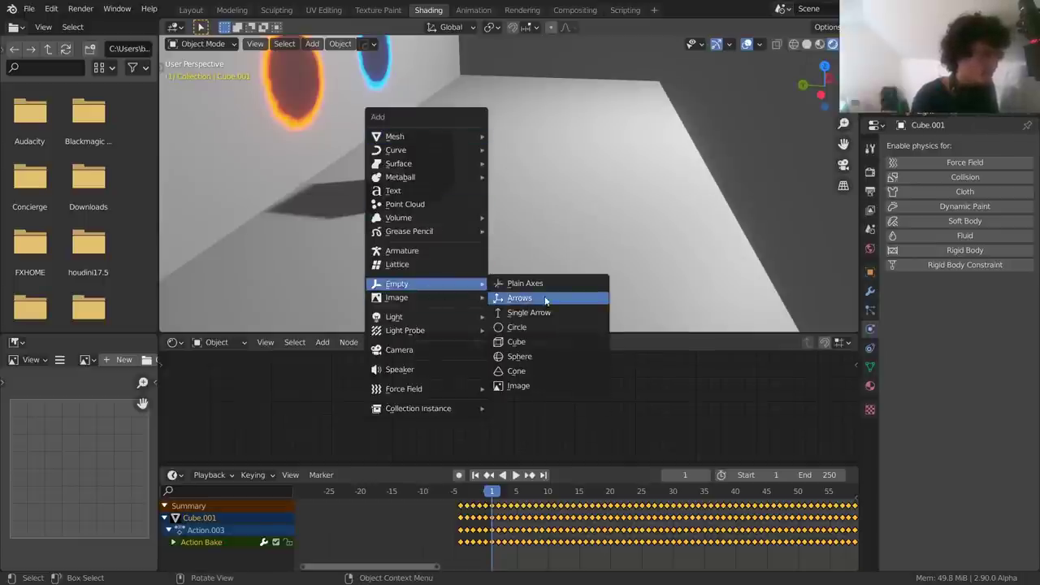
pyautogui.click(539, 283)
pyautogui.scroll(2, 434, 140)
# Parent the duplicate small cube to the new empty using the Object option
pyautogui.moveTo(434, 140); pyautogui.dragTo(509, 154, button='middle')
pyautogui.click(499, 144)
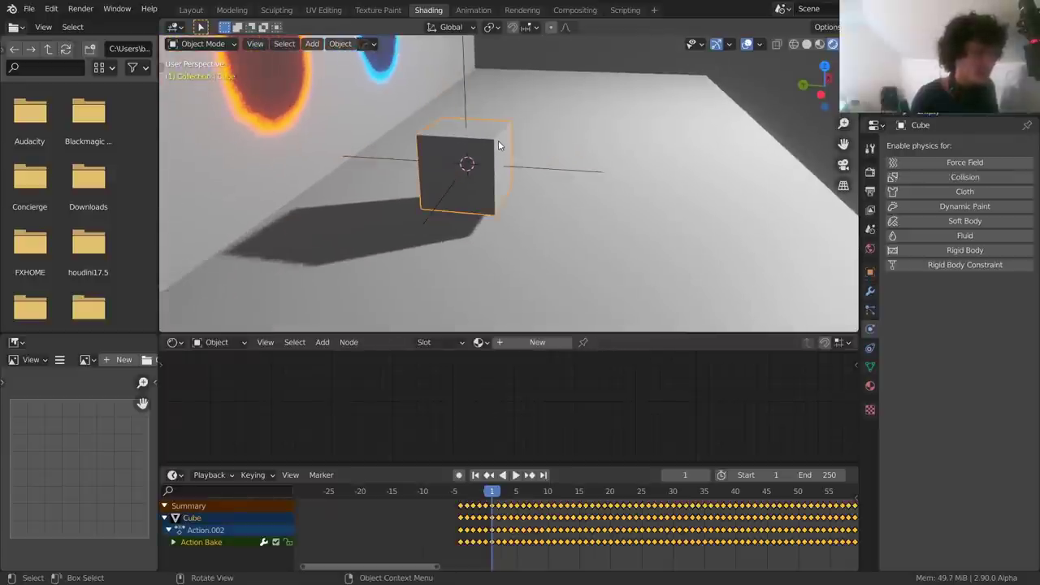
pyautogui.keyDown('shift'); pyautogui.click(464, 89); pyautogui.keyUp('shift')
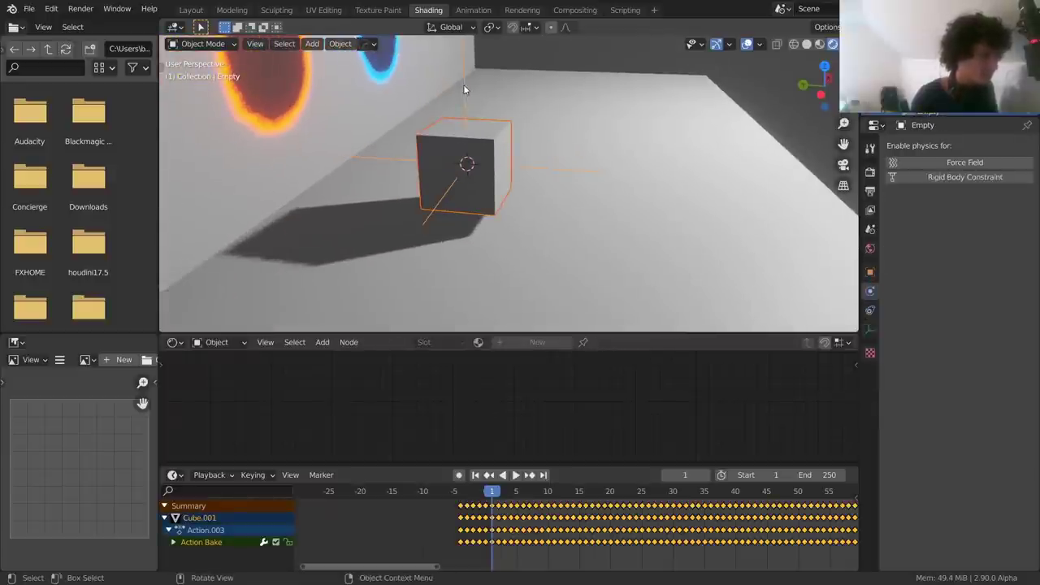
pyautogui.hotkey('ctrl', 'p')
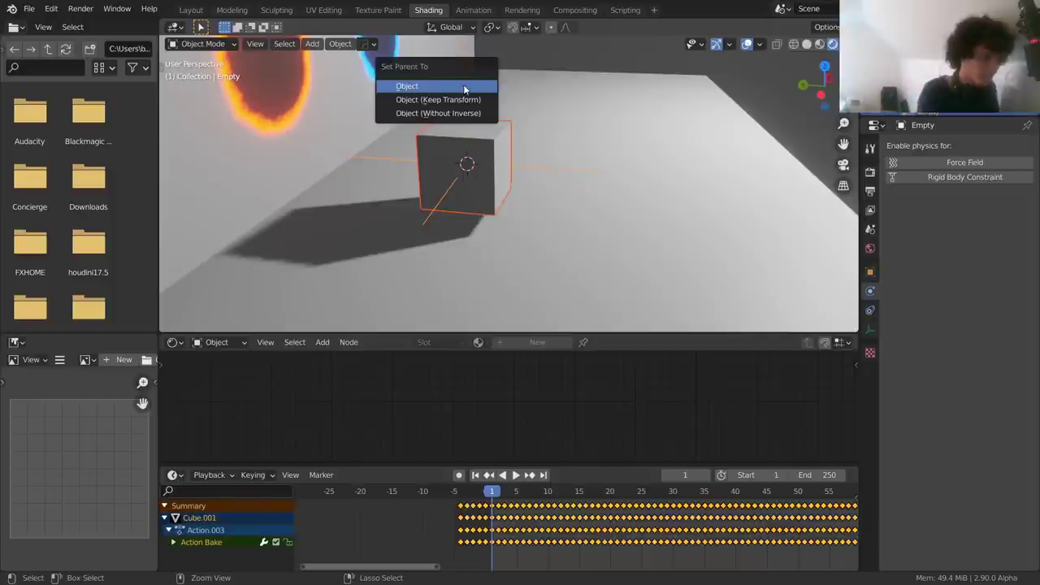
pyautogui.click(465, 86)
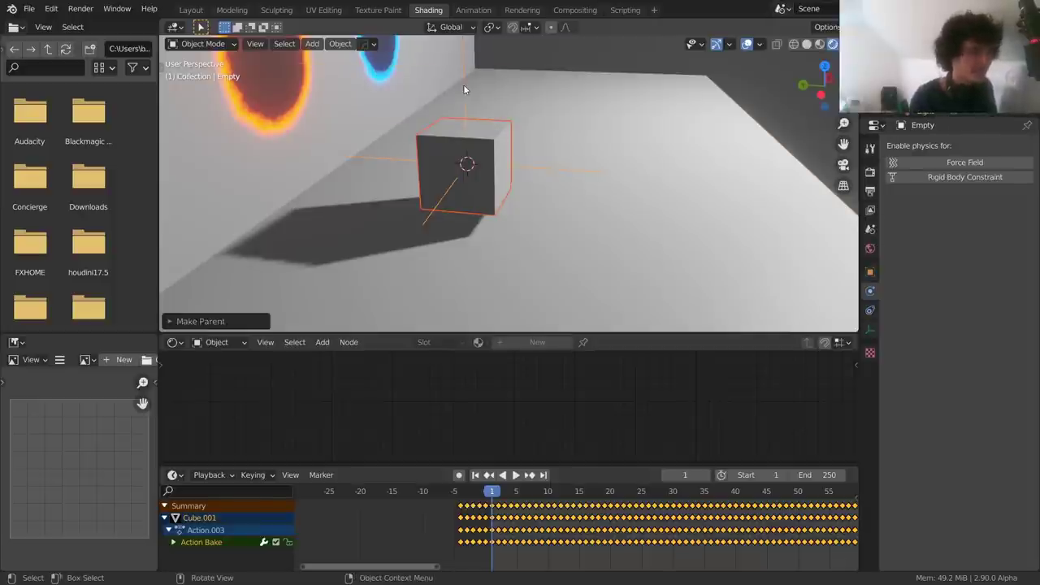
pyautogui.click(464, 89)
# Move the empty away from the original cube and play the animation to test how the parented duplicate follows
pyautogui.scroll(-2, 464, 89)
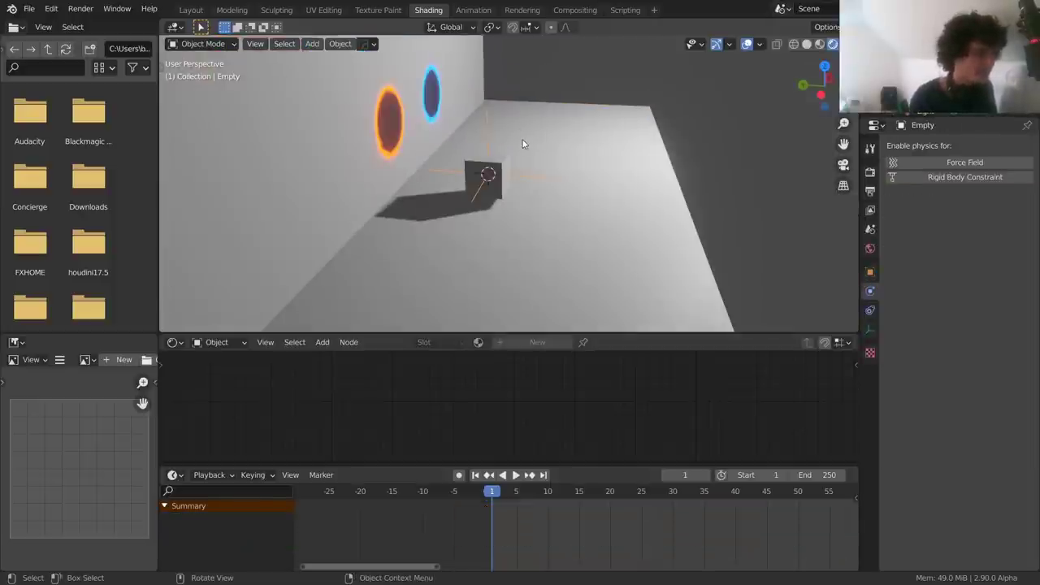
pyautogui.press('space')
pyautogui.press('Escape')
pyautogui.press('g')
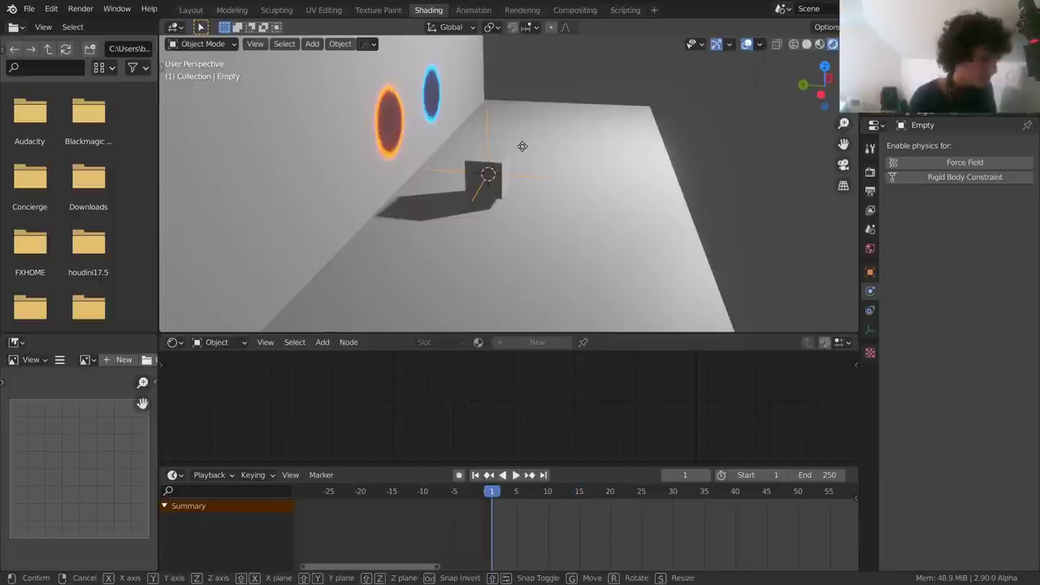
pyautogui.click(571, 104)
pyautogui.press('space')
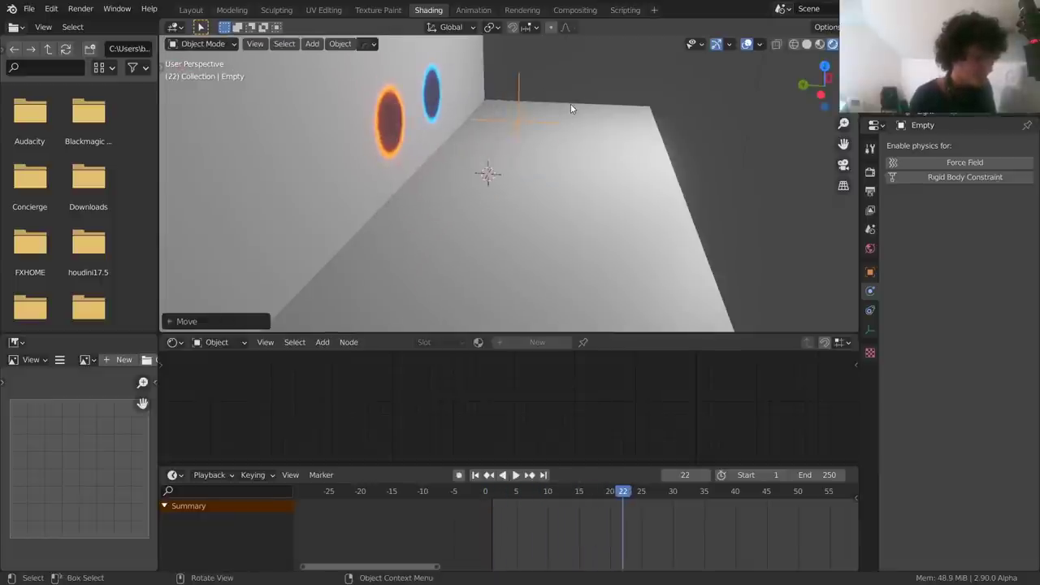
pyautogui.press('Escape')
pyautogui.press('space')
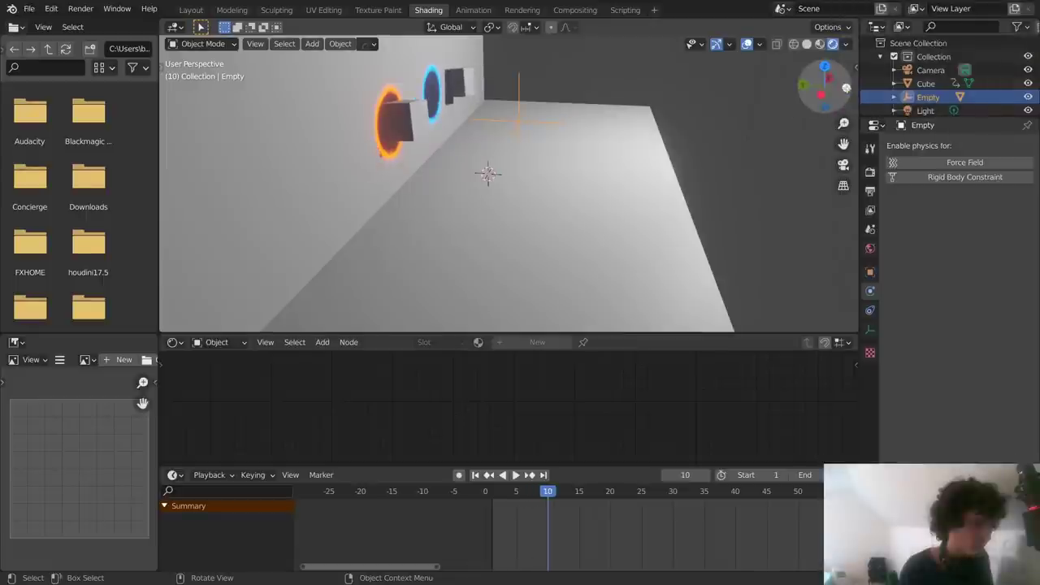
# In front view at frame 10, move the empty along X to line the duplicate cube up with the blue portal
pyautogui.press('KP_1')
pyautogui.scroll(2, 585, 85)
pyautogui.keyDown('shift'); pyautogui.moveTo(430, 49); pyautogui.dragTo(559, 190, button='middle'); pyautogui.keyUp('shift')
pyautogui.press('g')
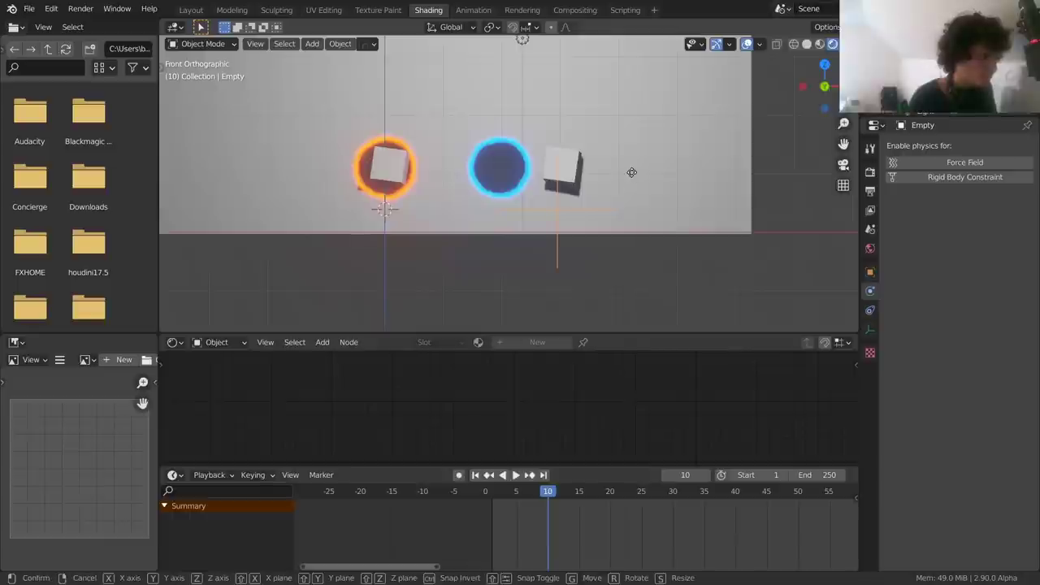
pyautogui.press('x')
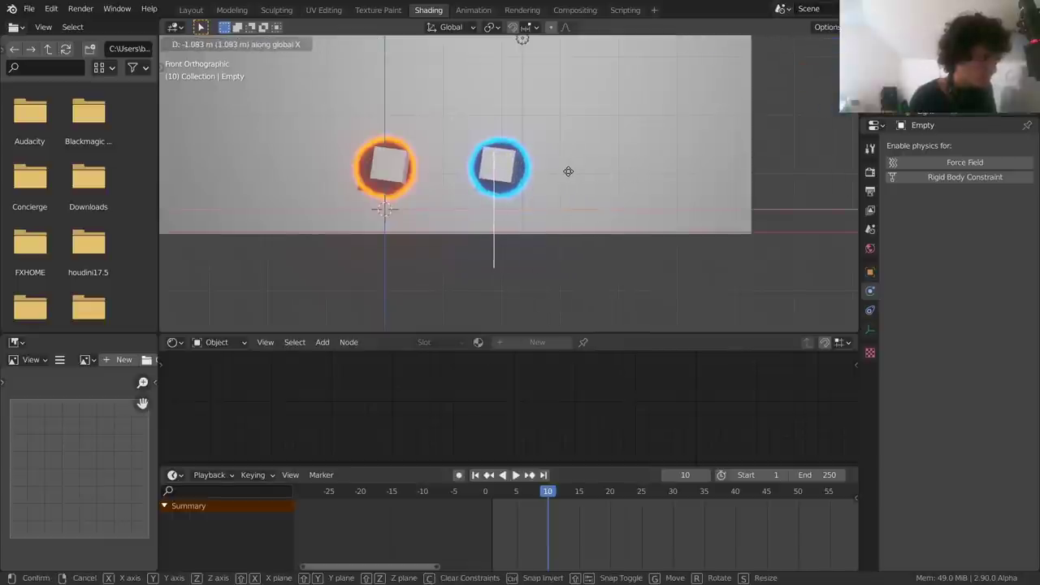
pyautogui.click(569, 172)
pyautogui.moveTo(568, 176); pyautogui.dragTo(500, 191, button='middle')
# Return to frame 1 and undo the empty's moves, its parenting and its creation
pyautogui.press('space')
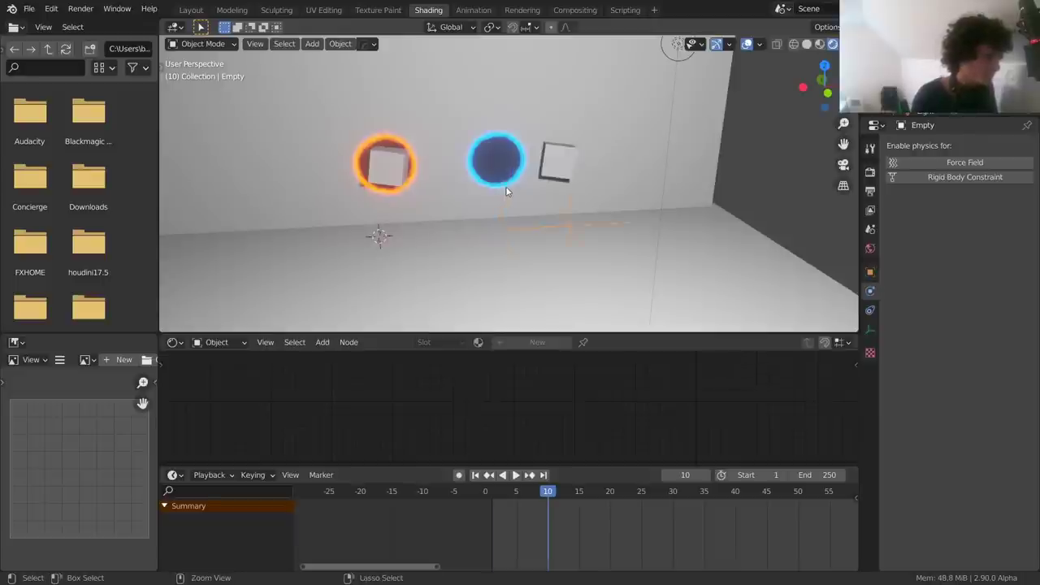
pyautogui.hotkey('shift', 'Left')
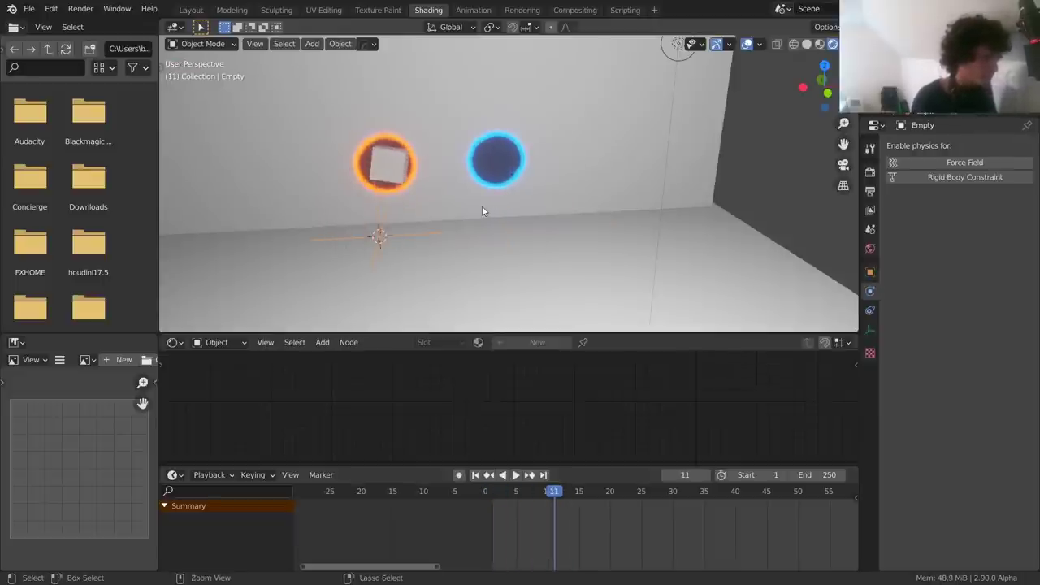
pyautogui.hotkey('ctrl', 'z')
pyautogui.hotkey('ctrl', 'z')
pyautogui.hotkey('ctrl', 'z')
pyautogui.hotkey('ctrl', 'z')
pyautogui.hotkey('ctrl', 'z')
pyautogui.hotkey('ctrl', 'z')
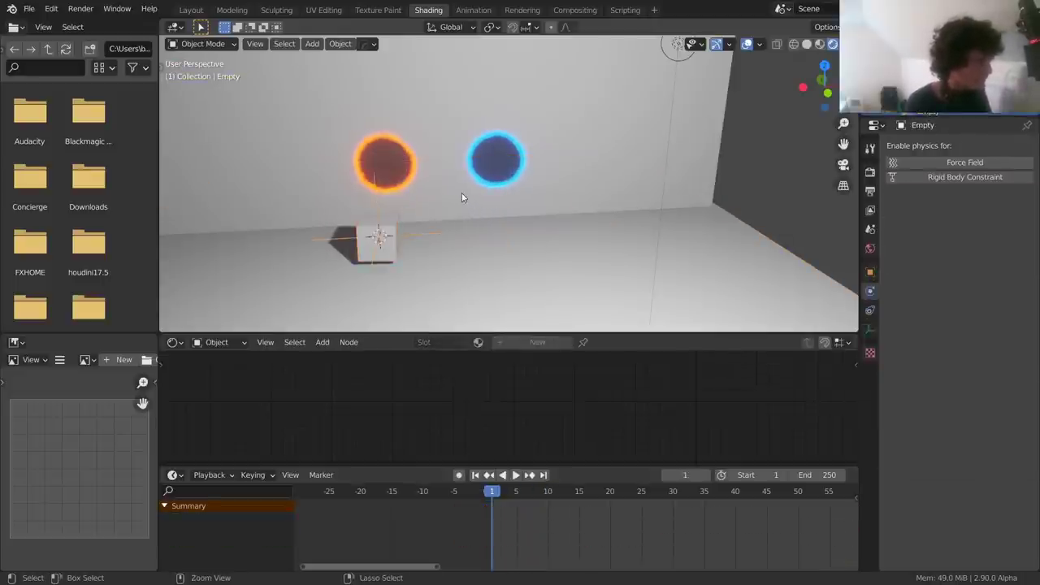
# Select the duplicate cube and advance the timeline to frame 11, with the cube partway through the orange portal
pyautogui.click(454, 213)
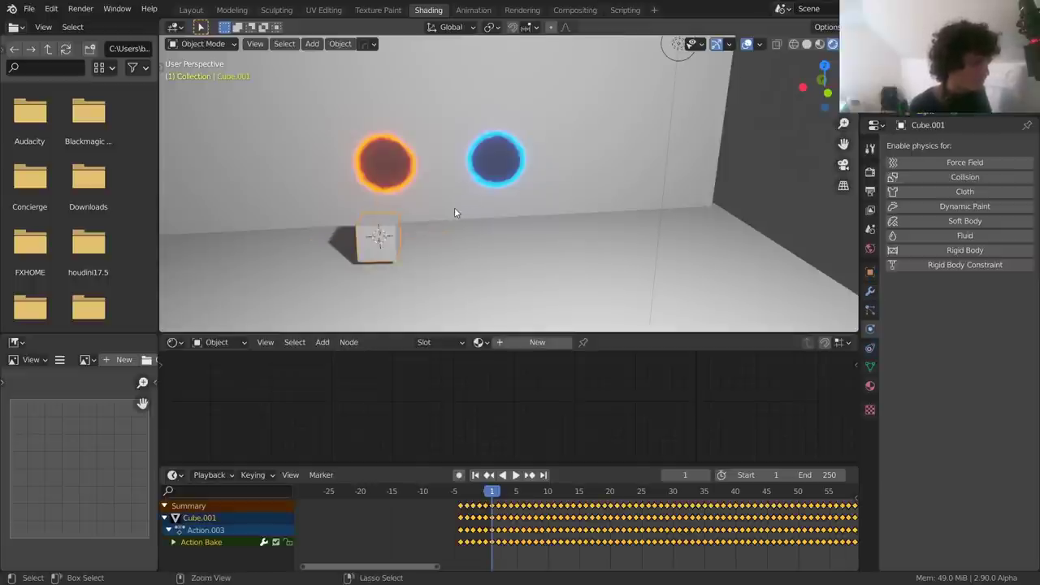
pyautogui.press('Right')
pyautogui.press('Right')
pyautogui.press('Right')
pyautogui.press('Right')
pyautogui.press('Right')
pyautogui.press('Right')
pyautogui.press('Right')
pyautogui.press('Right')
pyautogui.press('Right')
pyautogui.moveTo(386, 172); pyautogui.dragTo(525, 200, button='middle')
pyautogui.press('Right')
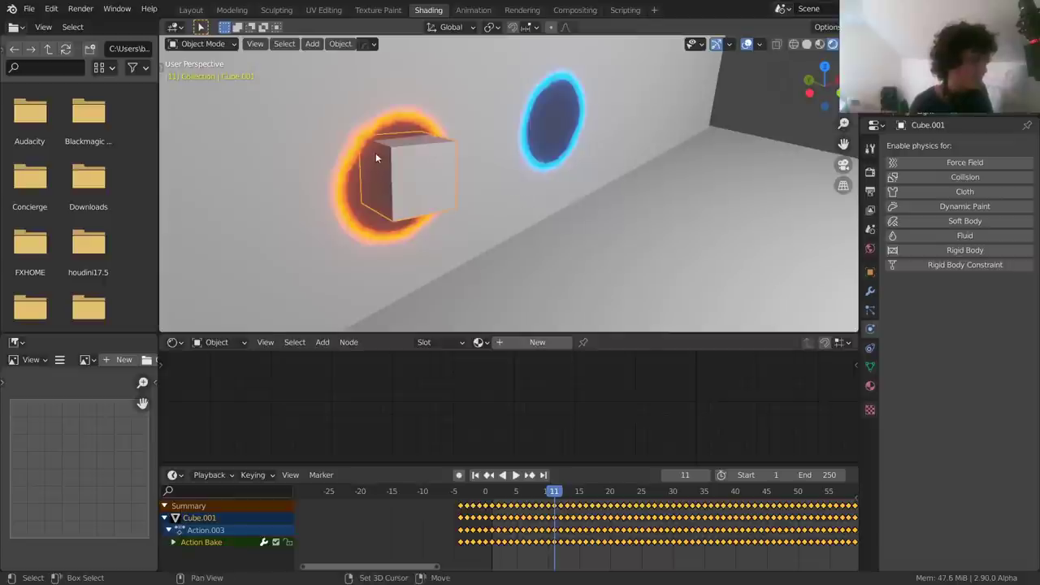
# Snap the 3D cursor to the active duplicate cube at frame 11 and add a Plain Axes empty there
pyautogui.hotkey('shift', 'a')
pyautogui.press('Escape')
pyautogui.hotkey('shift', 's')
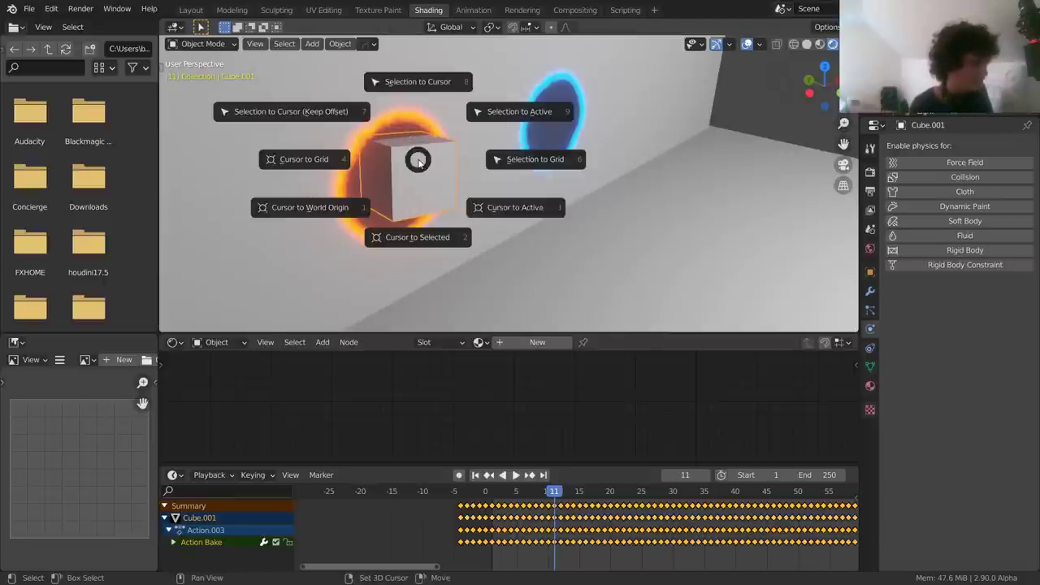
pyautogui.click(538, 209)
pyautogui.hotkey('shift', 'a')
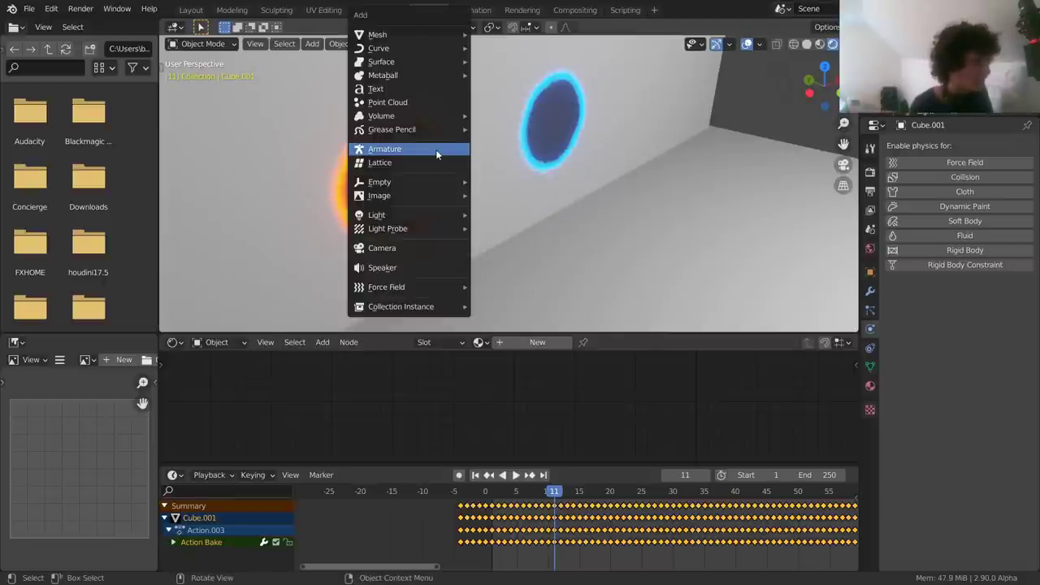
pyautogui.moveTo(421, 189)
pyautogui.click(508, 182)
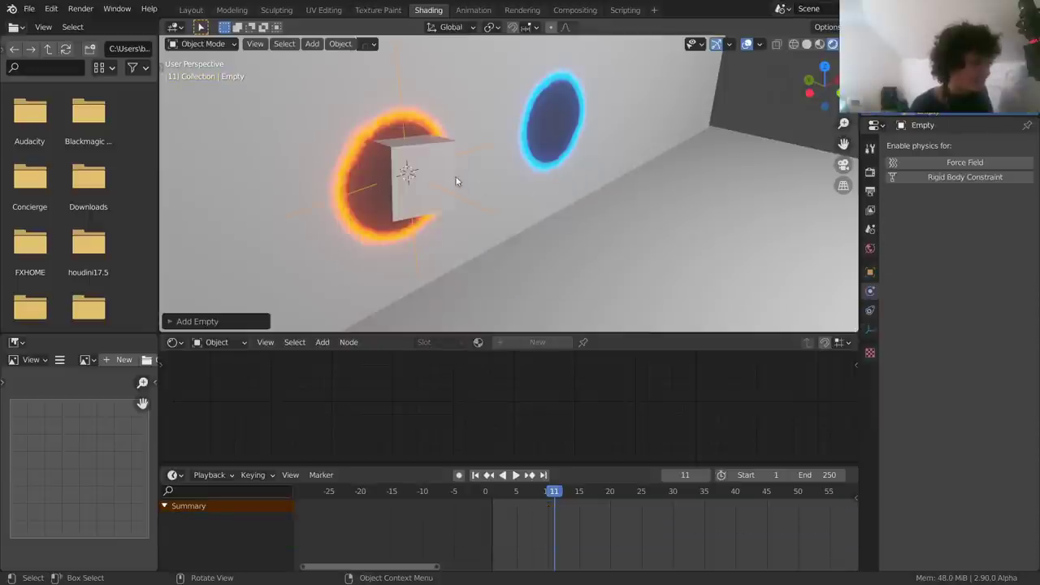
# Hide the wall section around the orange portal to clear access to the cube and the empty
pyautogui.click(444, 157)
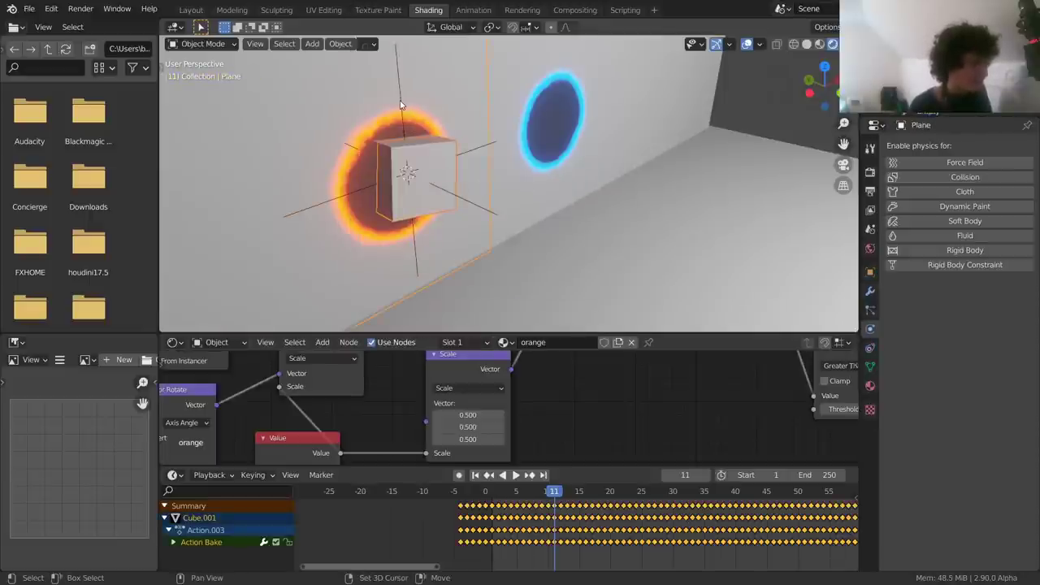
pyautogui.click(435, 148)
pyautogui.click(434, 149)
pyautogui.click(435, 149)
pyautogui.click(434, 148)
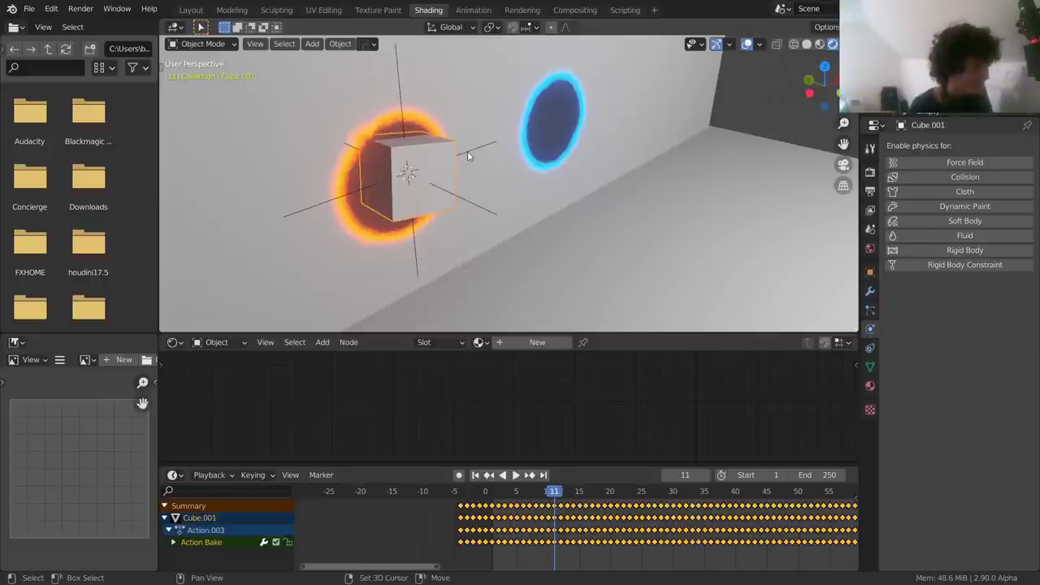
pyautogui.click(467, 151)
pyautogui.click(471, 105)
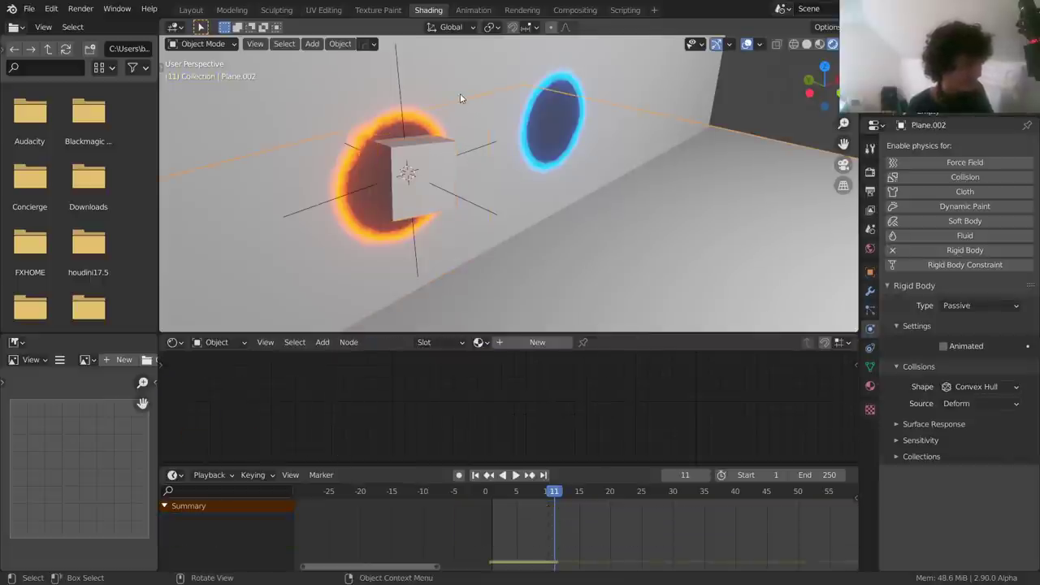
pyautogui.click(461, 99)
pyautogui.press('h')
# Parent the duplicate cube to the empty with the Object option and unhide the orange portal's wall
pyautogui.click(445, 159)
pyautogui.moveTo(445, 158); pyautogui.dragTo(416, 148, button='middle')
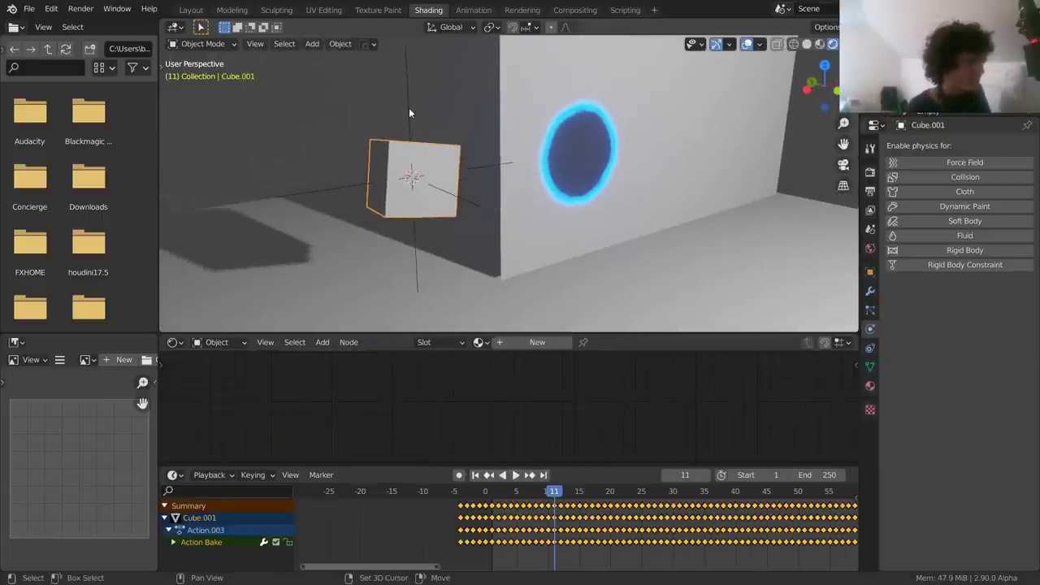
pyautogui.keyDown('shift'); pyautogui.click(409, 107); pyautogui.keyUp('shift')
pyautogui.hotkey('ctrl', 'p')
pyautogui.click(410, 110)
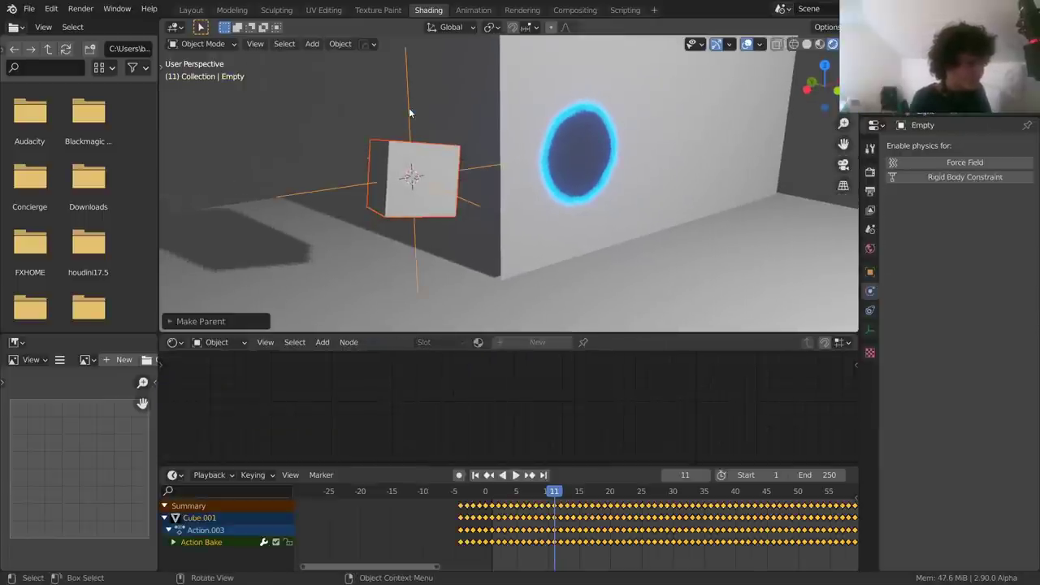
pyautogui.hotkey('alt', 'h')
# Move the empty along the X axis so the duplicate cube sits centred in the blue portal
pyautogui.click(408, 108)
pyautogui.click(407, 106)
pyautogui.hotkey('shift', 'd')
pyautogui.press('x')
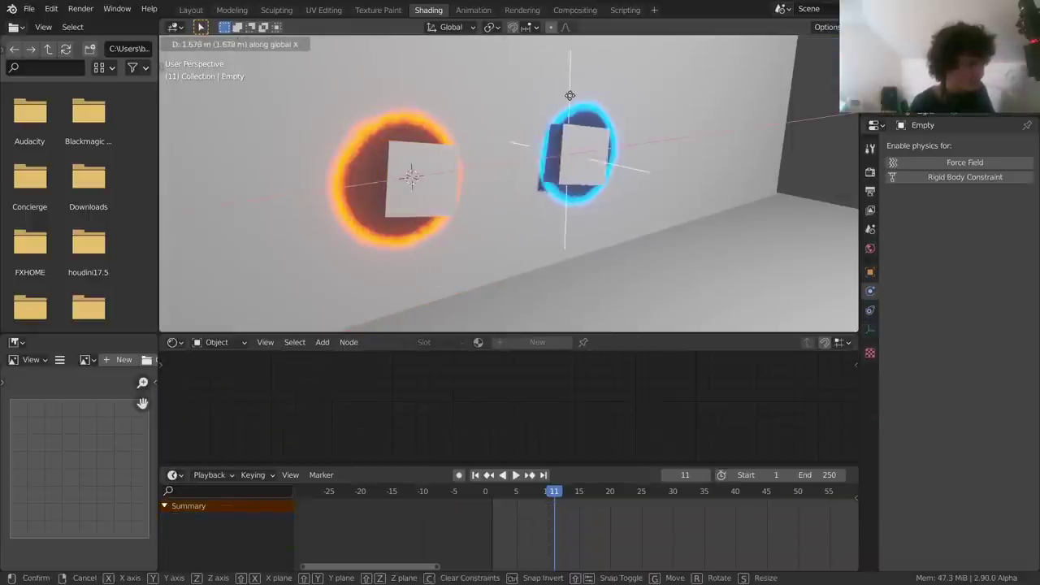
pyautogui.click(584, 94)
pyautogui.press('KP_1')
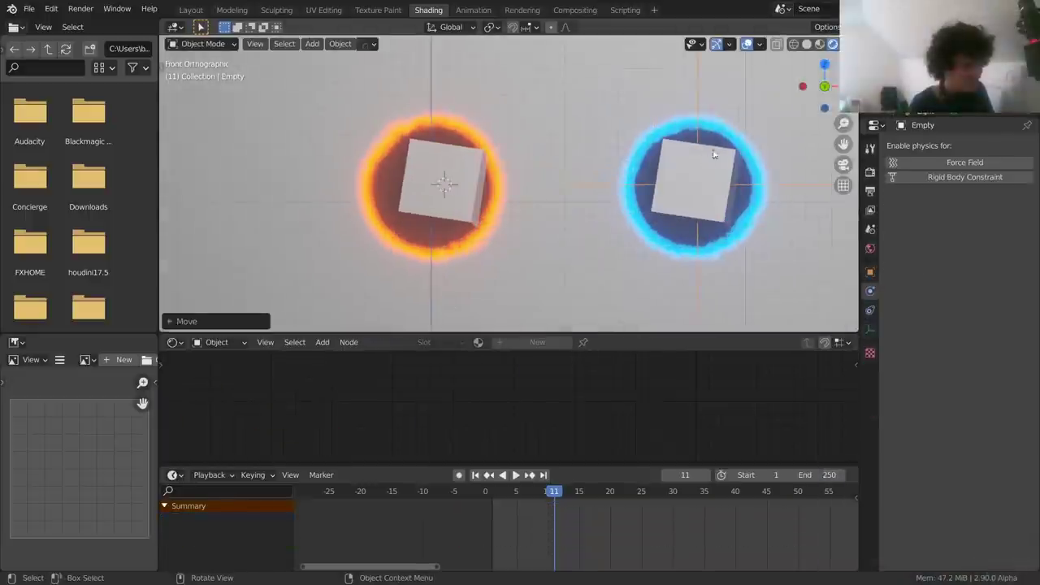
# Rotate the empty about the global Z axis to turn the duplicate cube's path outward from the blue portal
pyautogui.moveTo(687, 144); pyautogui.dragTo(711, 171, button='middle')
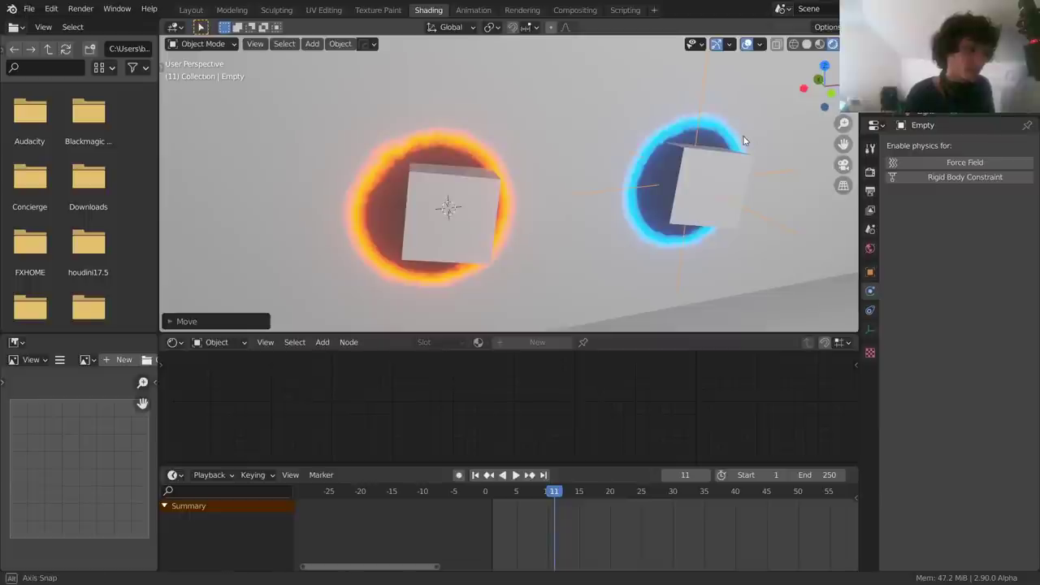
pyautogui.moveTo(753, 137); pyautogui.dragTo(754, 128, button='middle')
pyautogui.press('r')
pyautogui.press('z')
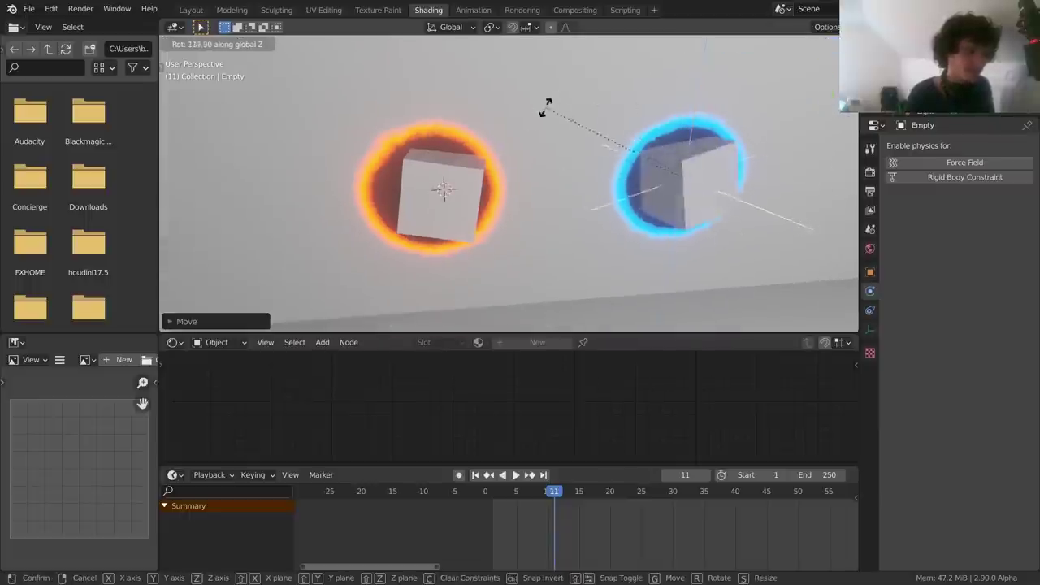
pyautogui.click(519, 136)
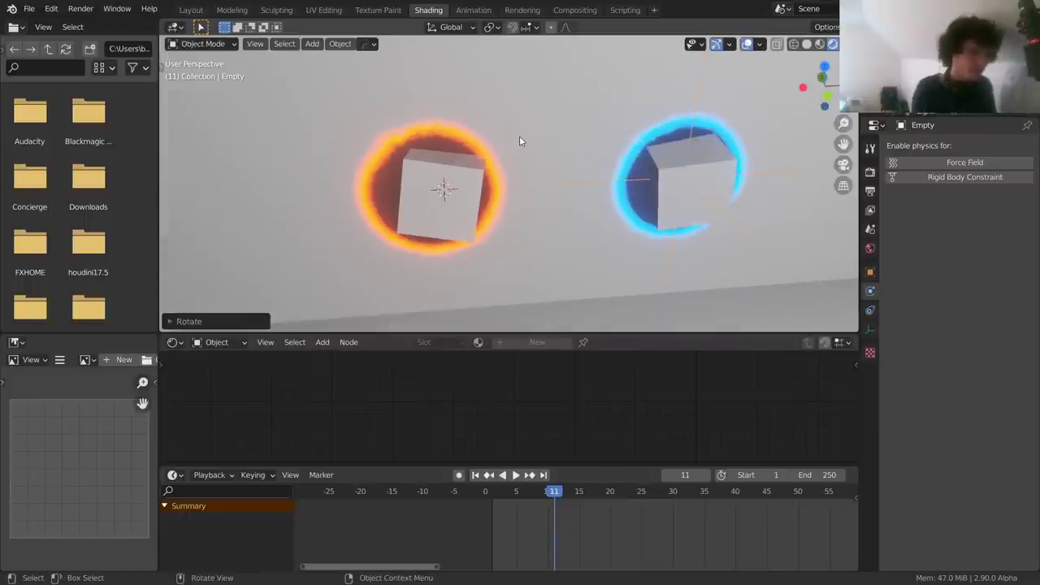
# Replay the animation from frame 1 and examine how the duplicate cube travels through the blue portal
pyautogui.scroll(-3, 688, 165)
pyautogui.press('space')
pyautogui.moveTo(680, 158); pyautogui.dragTo(625, 172, button='middle')
pyautogui.press('space')
pyautogui.hotkey('shift', 'Left')
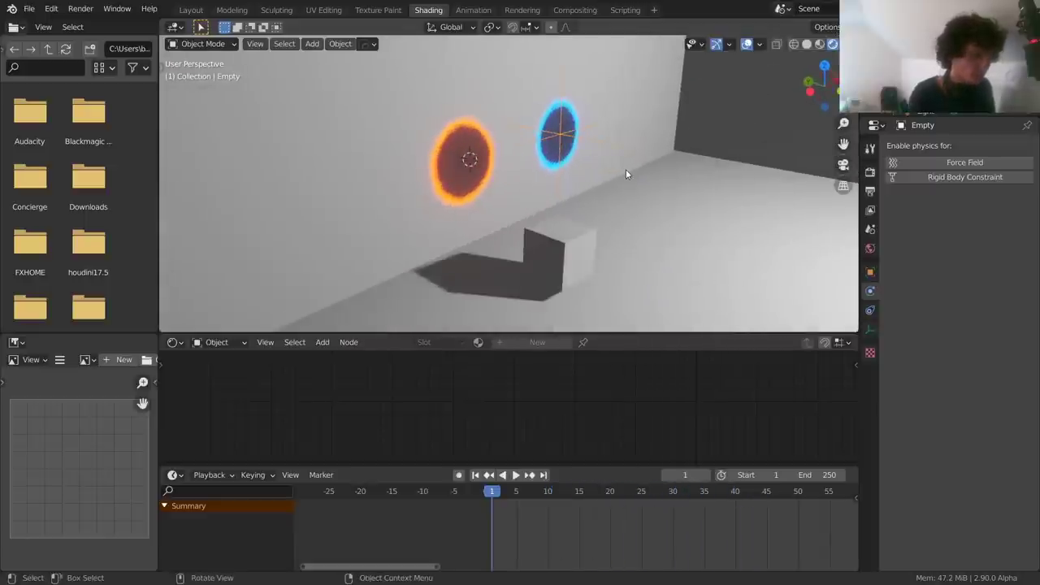
pyautogui.press('space')
pyautogui.hotkey('shift', 'Left')
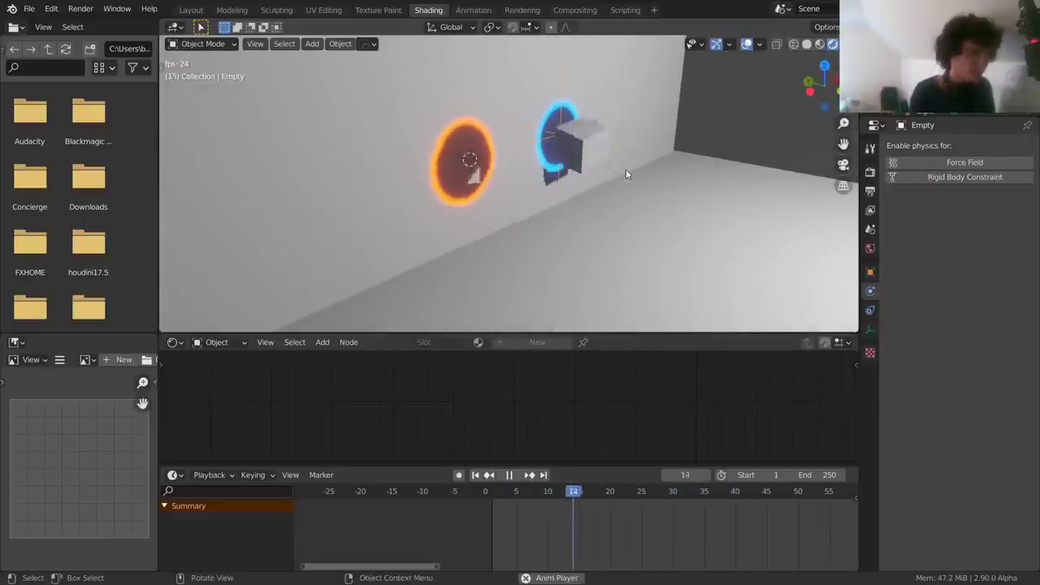
pyautogui.hotkey('shift', 'Left')
pyautogui.press('space')
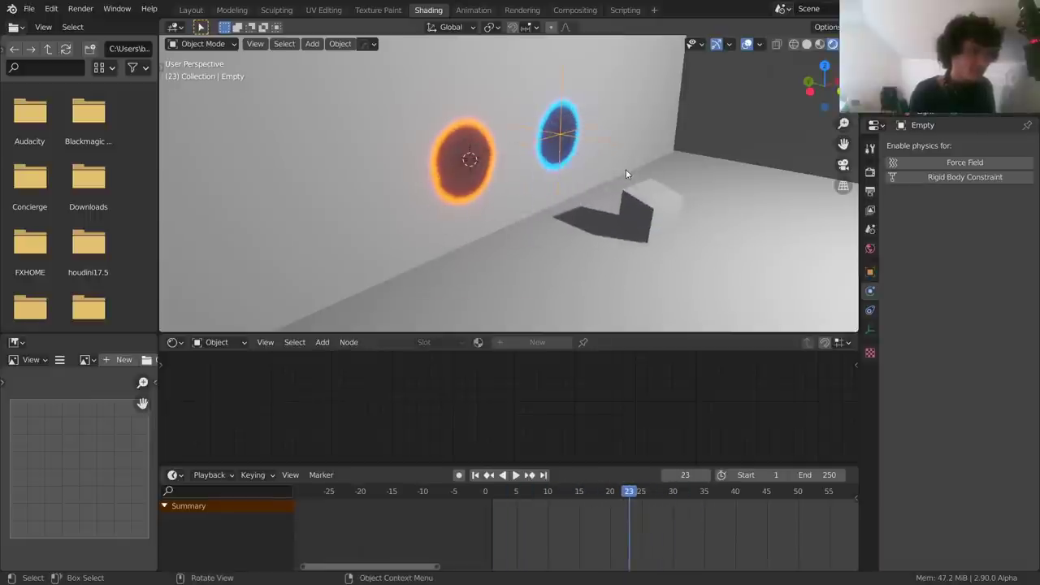
# Replay the animation from the camera's perspective and stop at frame 11 to check both cubes in the portals
pyautogui.moveTo(856, 163); pyautogui.dragTo(850, 168, button='middle')
pyautogui.click(849, 166)
pyautogui.press('space')
pyautogui.hotkey('shift', 'Left')
pyautogui.hotkey('shift', 'Left')
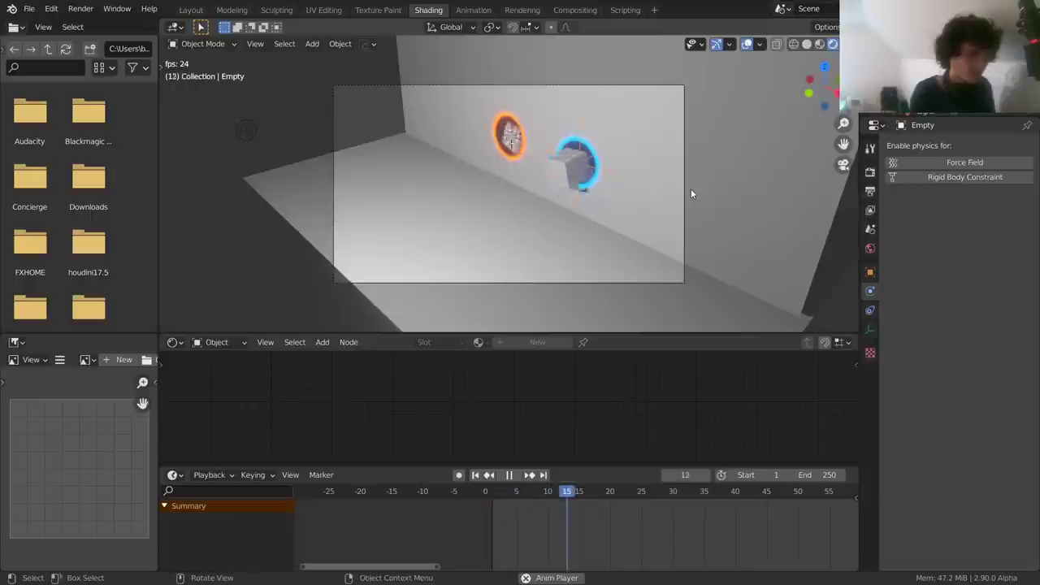
pyautogui.hotkey('shift', 'Left')
pyautogui.press('space')
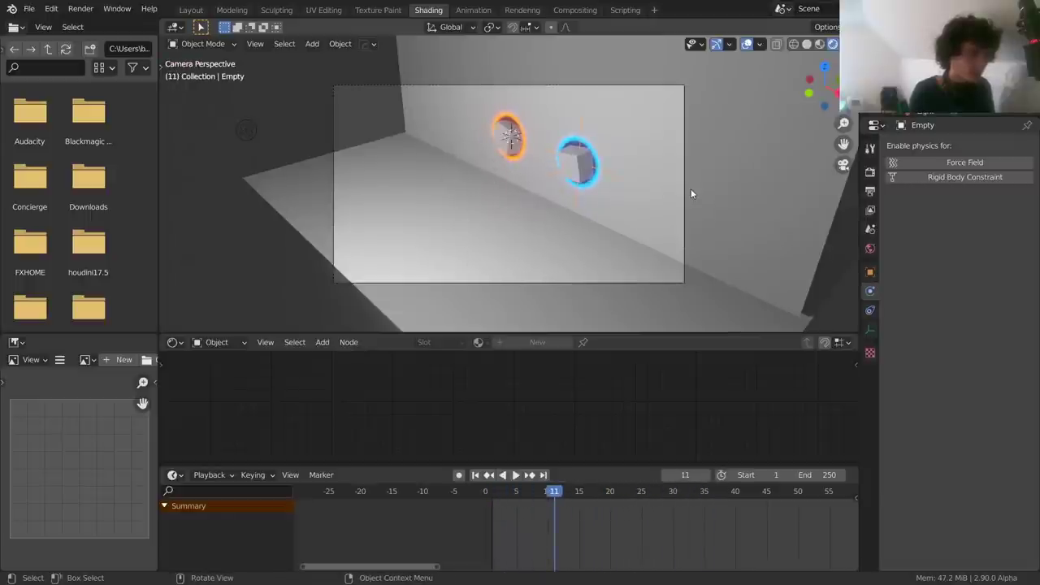
# Set the scene's render engine to Cycles
pyautogui.click(870, 171)
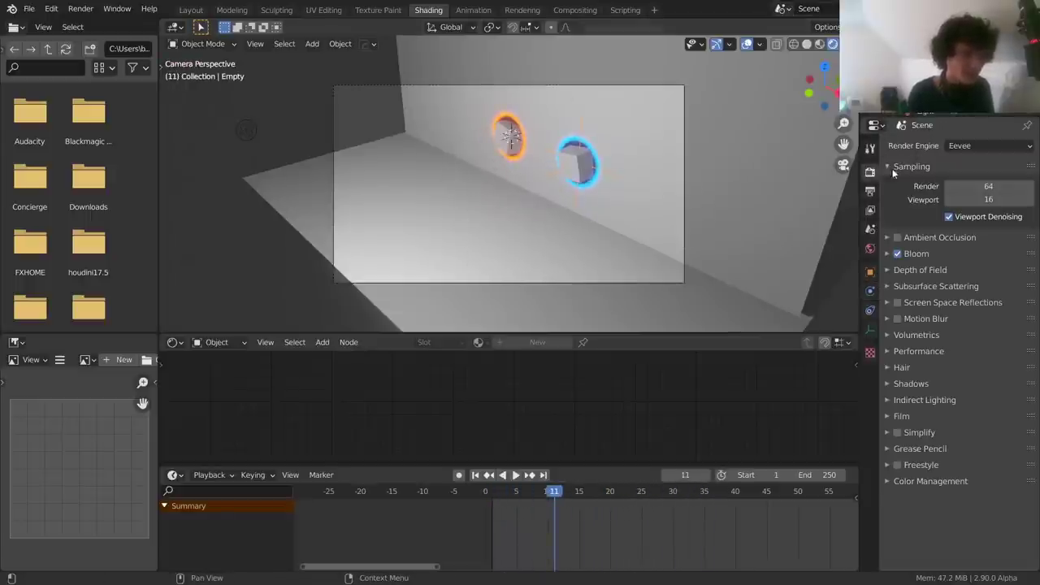
pyautogui.click(967, 147)
pyautogui.click(966, 192)
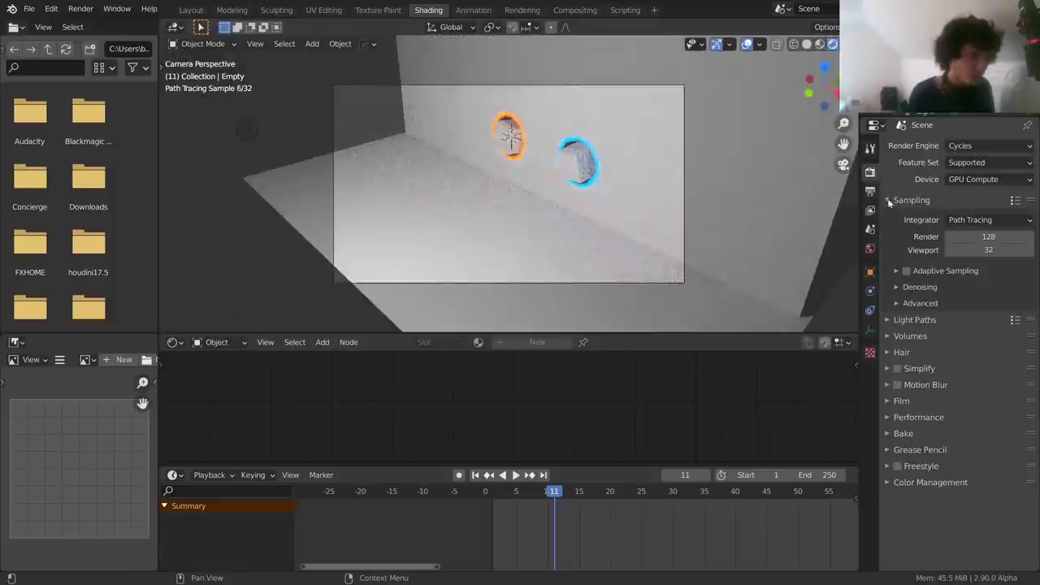
# Hide the overlays in the rendered camera view for a clean look at both portals
pyautogui.scroll(3, 593, 164)
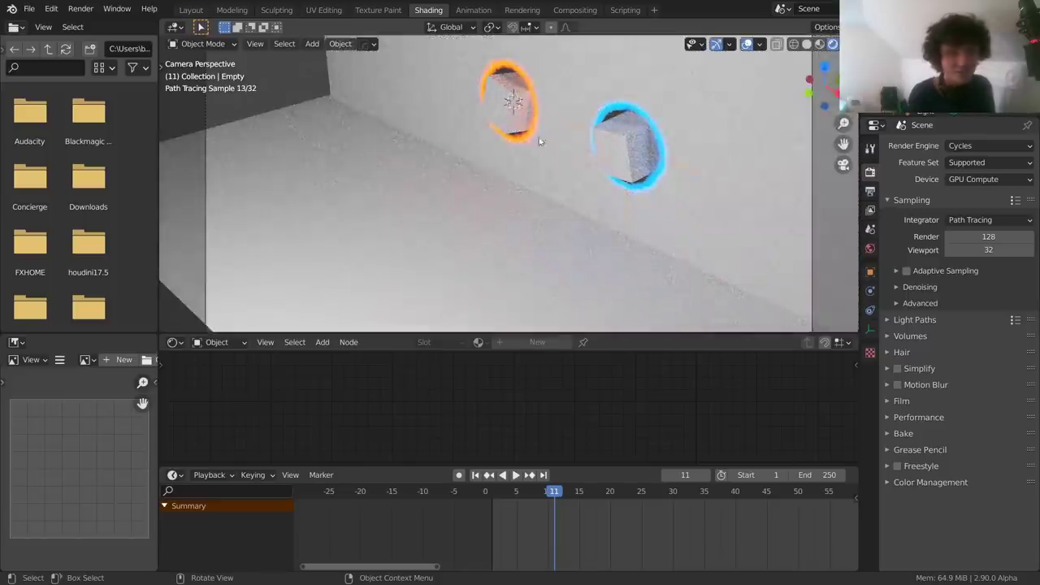
pyautogui.scroll(-3, 537, 114)
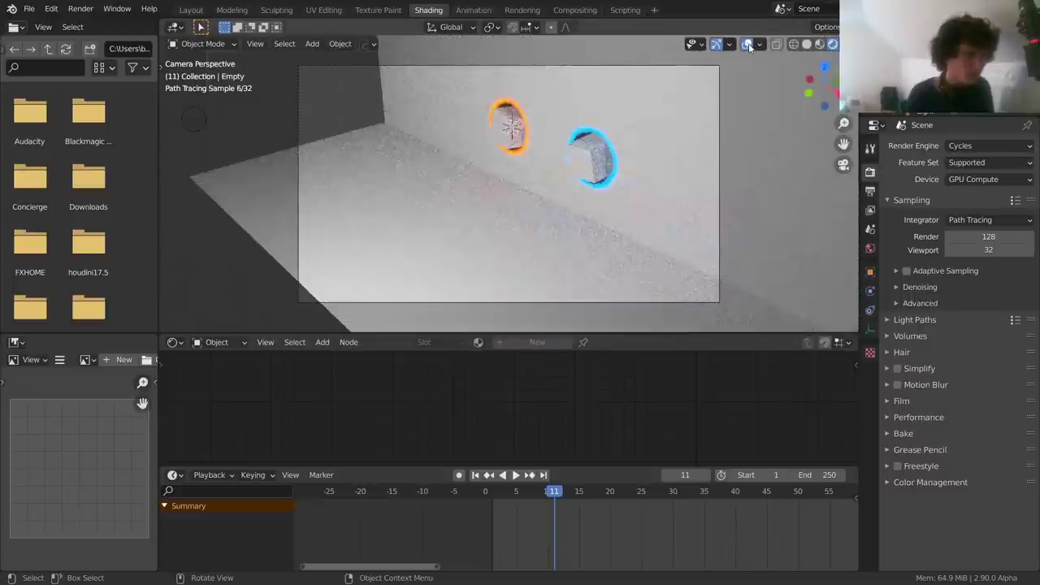
pyautogui.click(747, 44)
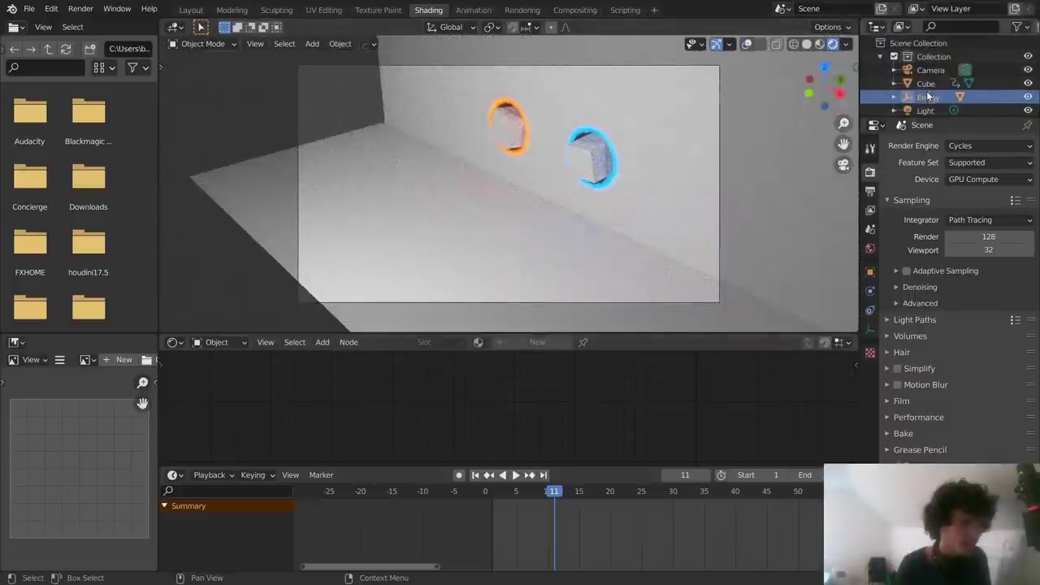
# Set the camera's passepartout opacity to 1.000 in its viewport display settings
pyautogui.click(930, 70)
pyautogui.click(870, 328)
pyautogui.click(941, 361)
pyautogui.scroll(-4, 943, 369)
pyautogui.click(952, 408)
pyautogui.moveTo(969, 428); pyautogui.dragTo(1020, 428)
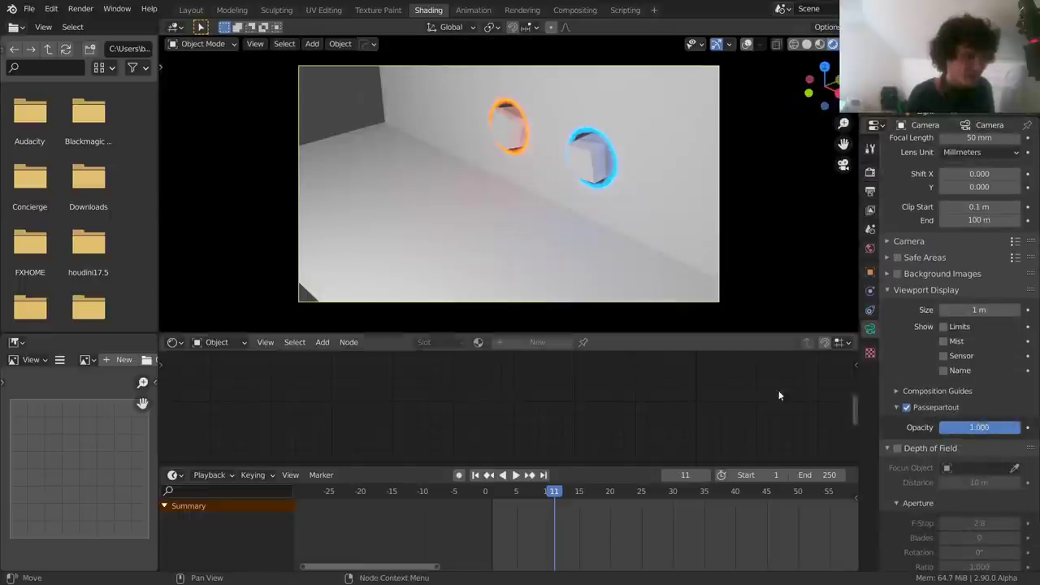
# Play the animation from the start in solid shading and check frames 19 and 26 in rendered view
pyautogui.click(603, 492)
pyautogui.click(685, 491)
pyautogui.click(807, 45)
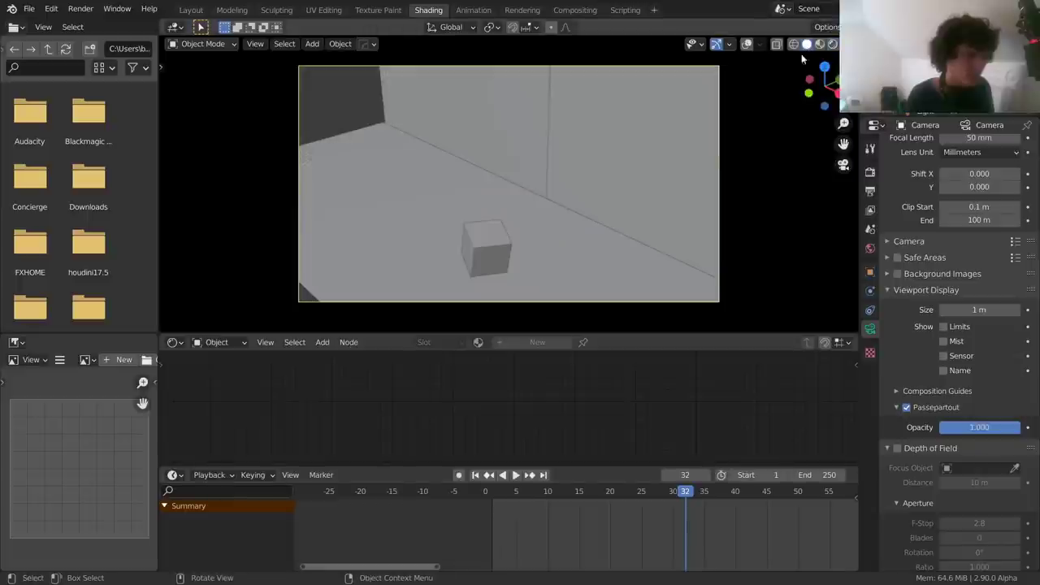
pyautogui.hotkey('shift', 'Left')
pyautogui.press('space')
pyautogui.press('space')
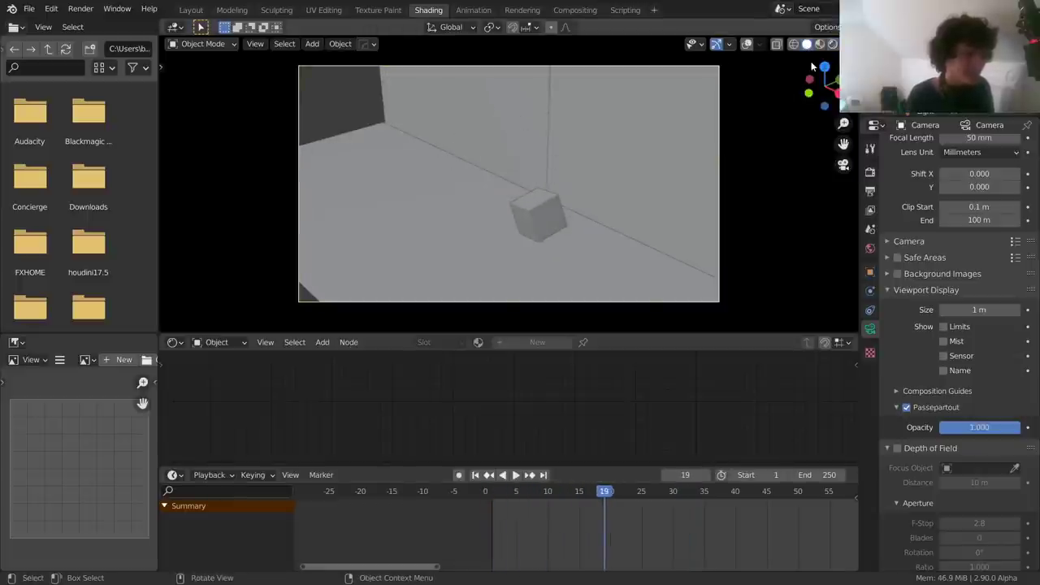
pyautogui.click(831, 44)
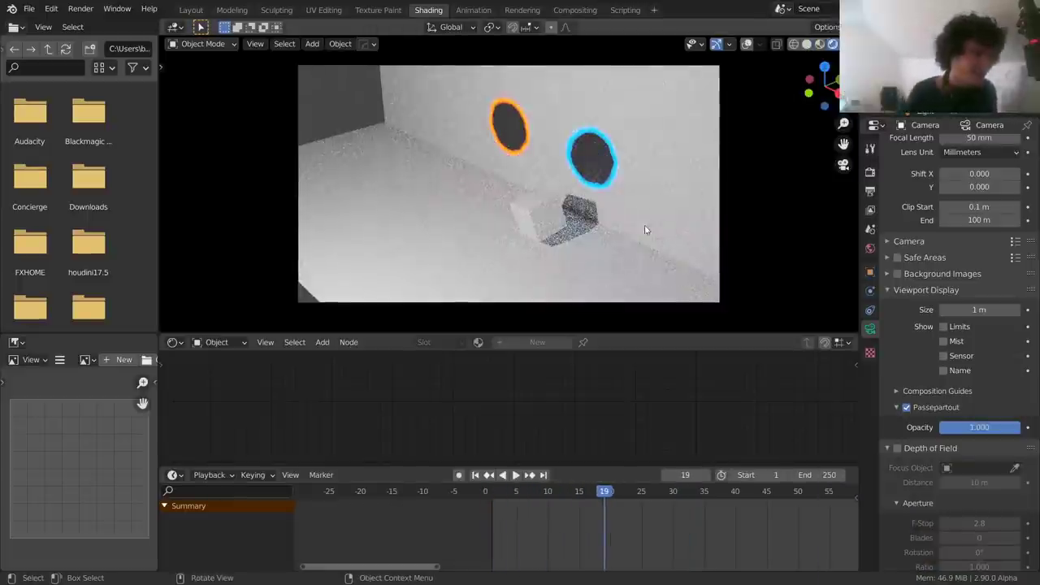
pyautogui.moveTo(615, 497); pyautogui.dragTo(649, 491)
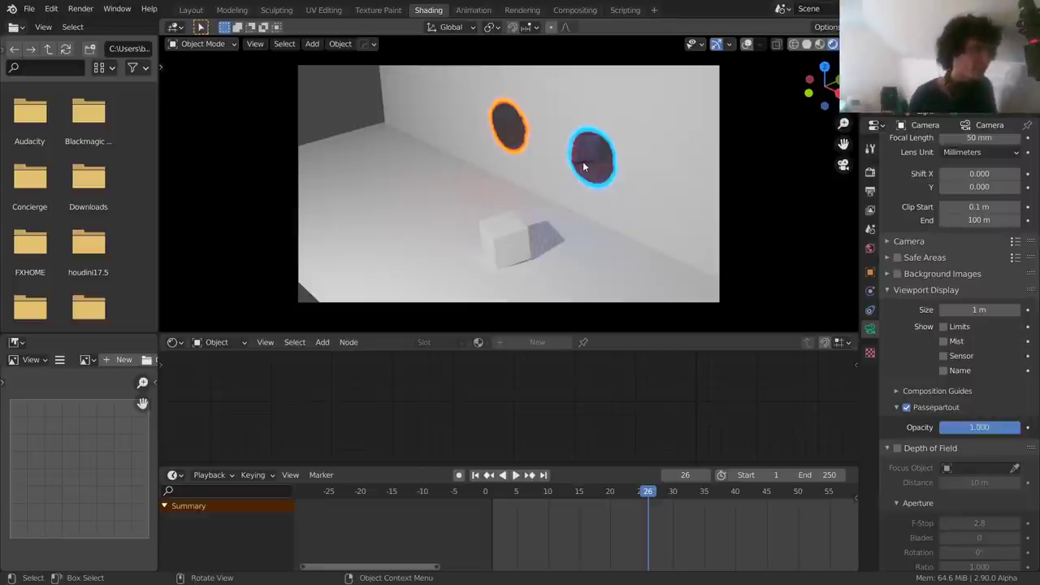
# Go to frame 6 and select the original cube entering the orange portal
pyautogui.click(489, 245)
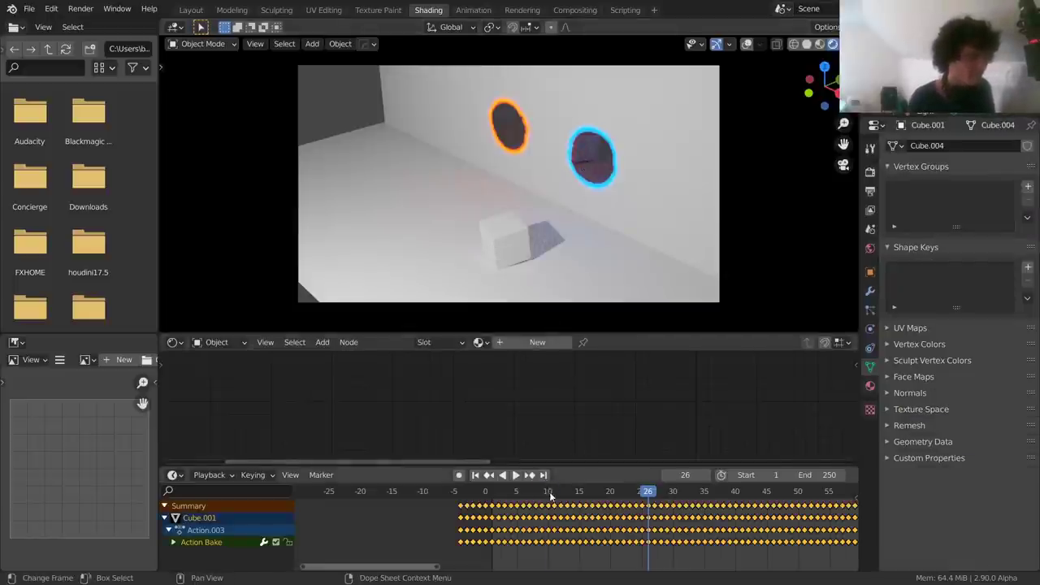
pyautogui.moveTo(551, 496); pyautogui.dragTo(523, 498)
pyautogui.moveTo(533, 313); pyautogui.dragTo(588, 332, button='middle')
pyautogui.scroll(1, 586, 309)
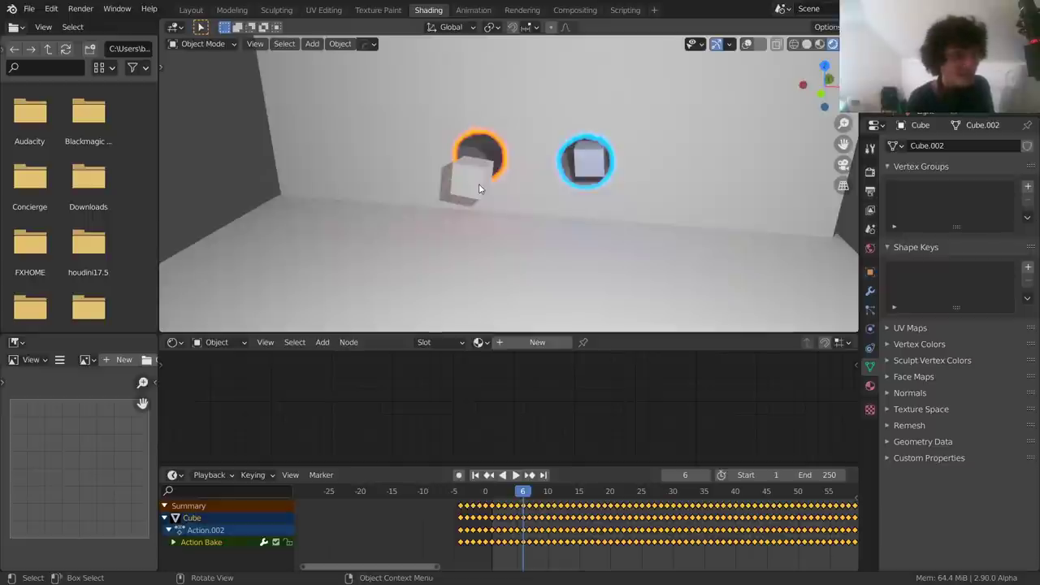
# Append the Box1 material from PatreonBoxes.blend on the desktop
pyautogui.press('F3')
pyautogui.write('appe')
pyautogui.press('Return')
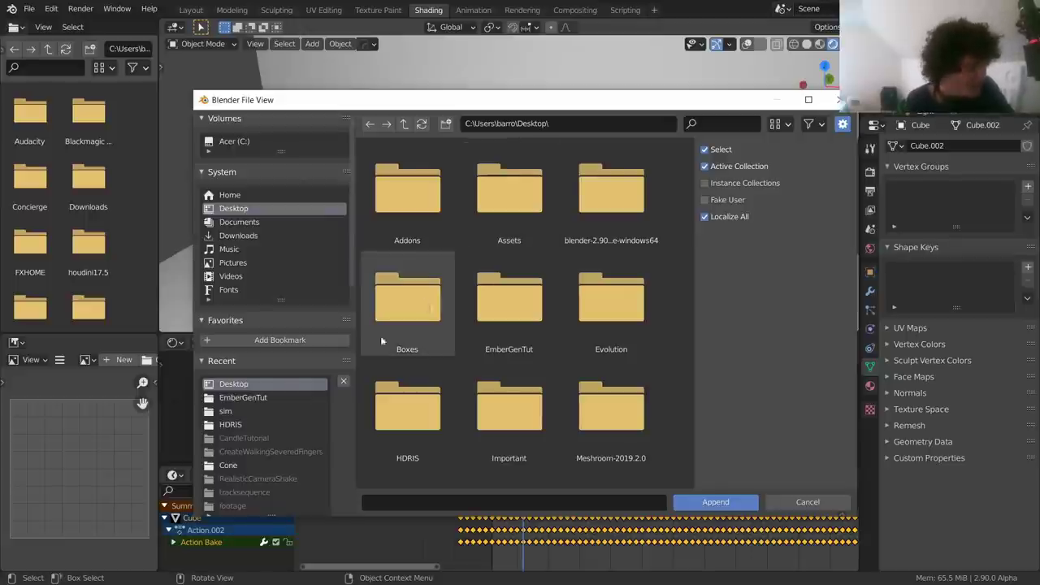
pyautogui.scroll(-5, 464, 289)
pyautogui.doubleClick(614, 330)
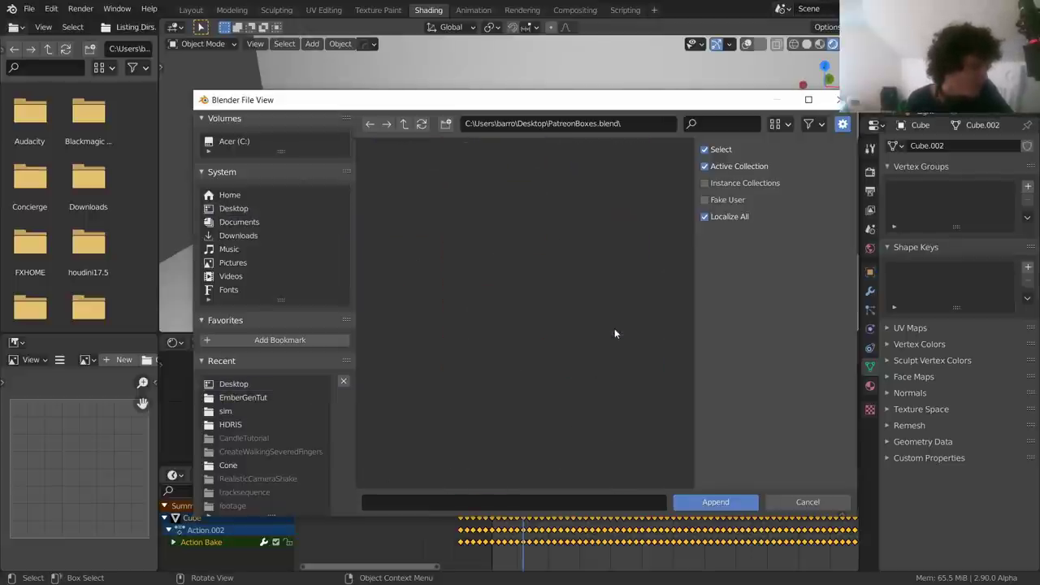
pyautogui.doubleClick(507, 396)
pyautogui.doubleClick(415, 202)
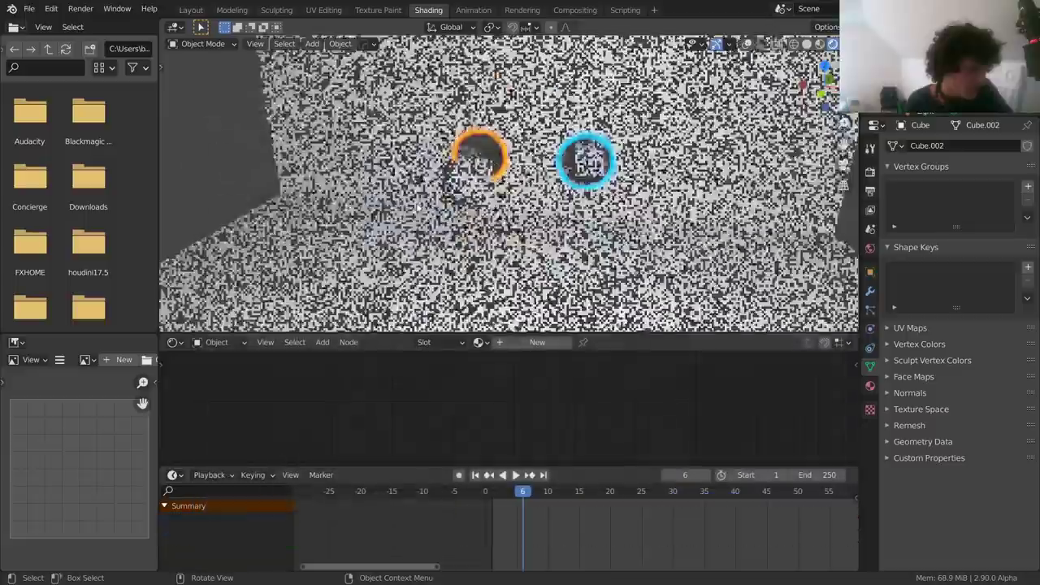
# Assign the Box1 material to the original cube in front of the orange portal
pyautogui.click(481, 345)
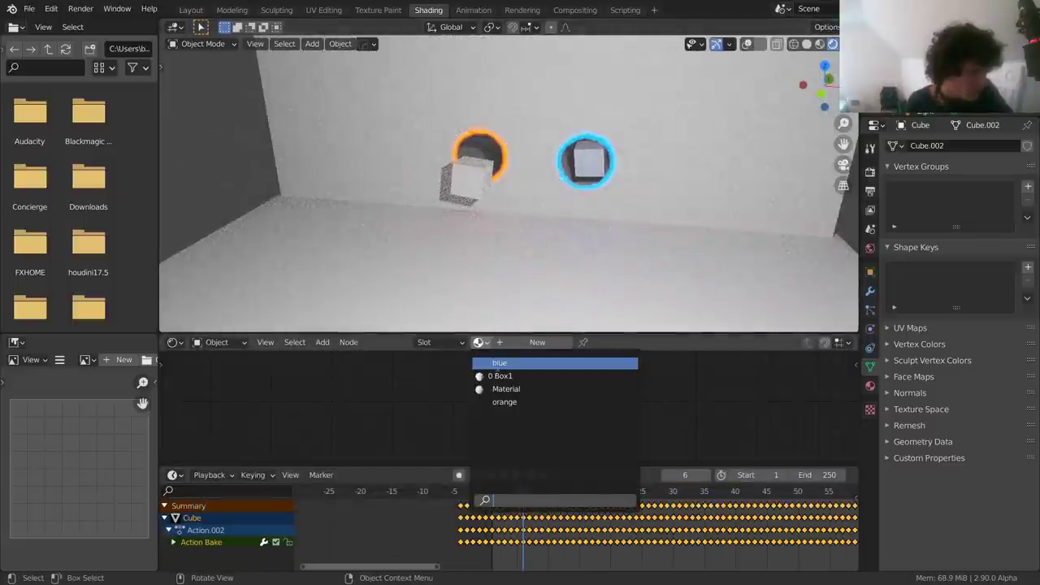
pyautogui.click(505, 376)
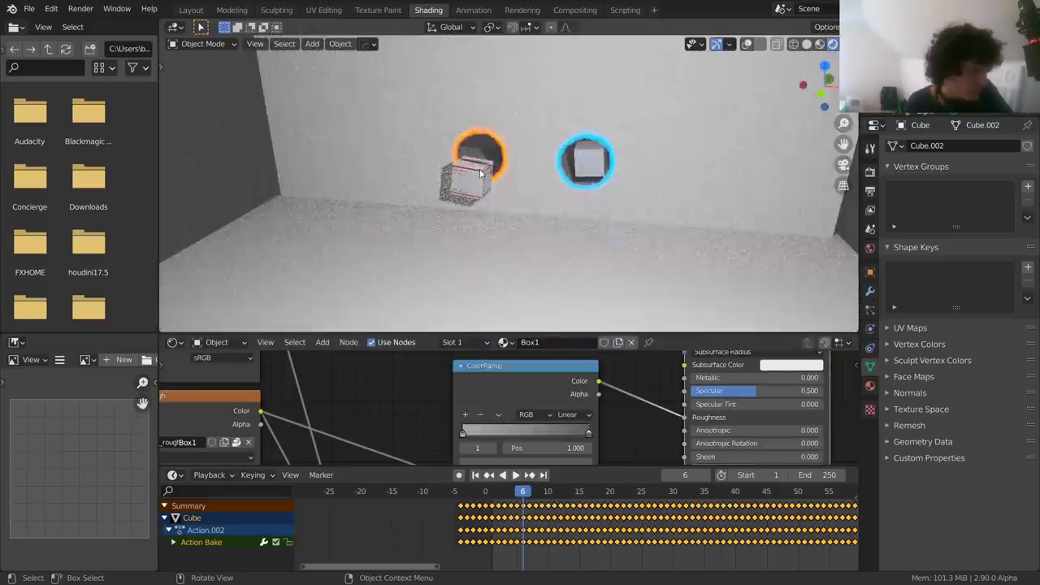
pyautogui.moveTo(480, 173); pyautogui.dragTo(517, 173, button='middle')
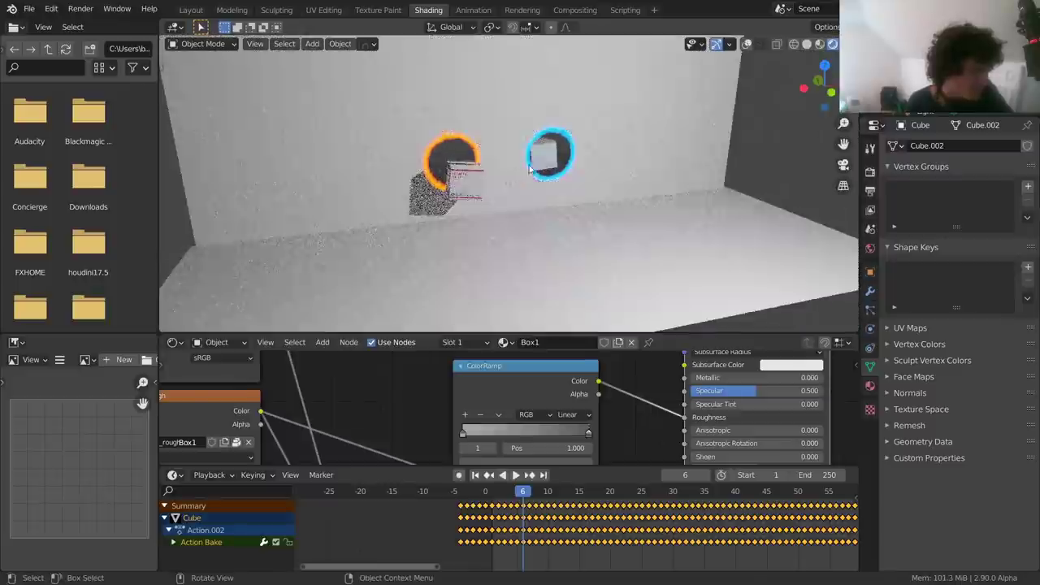
# Try to assign the Box1 material to the duplicate cube at the blue portal, and undo the assignment
pyautogui.click(551, 156)
pyautogui.click(503, 342)
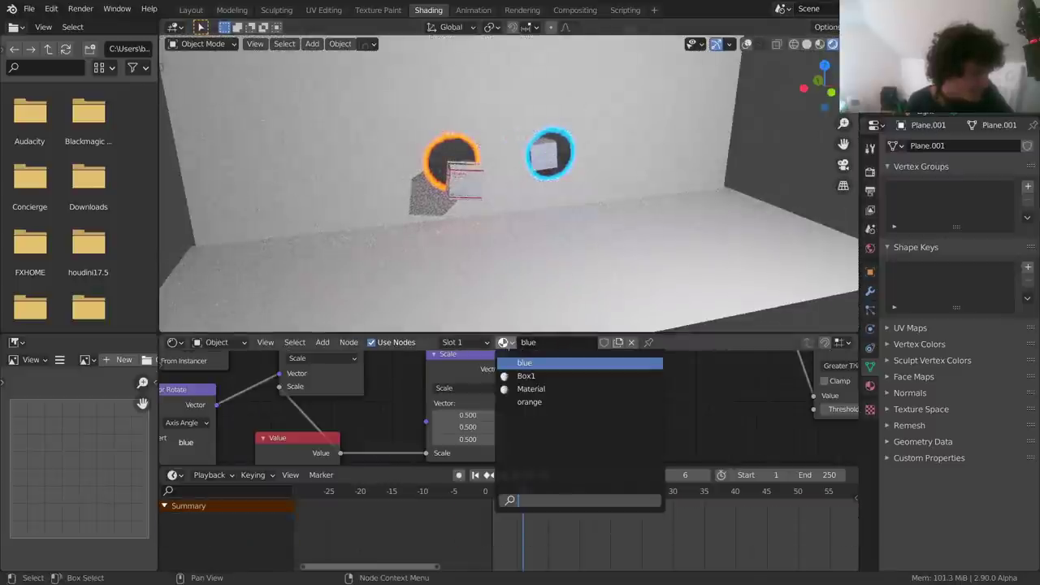
pyautogui.click(549, 148)
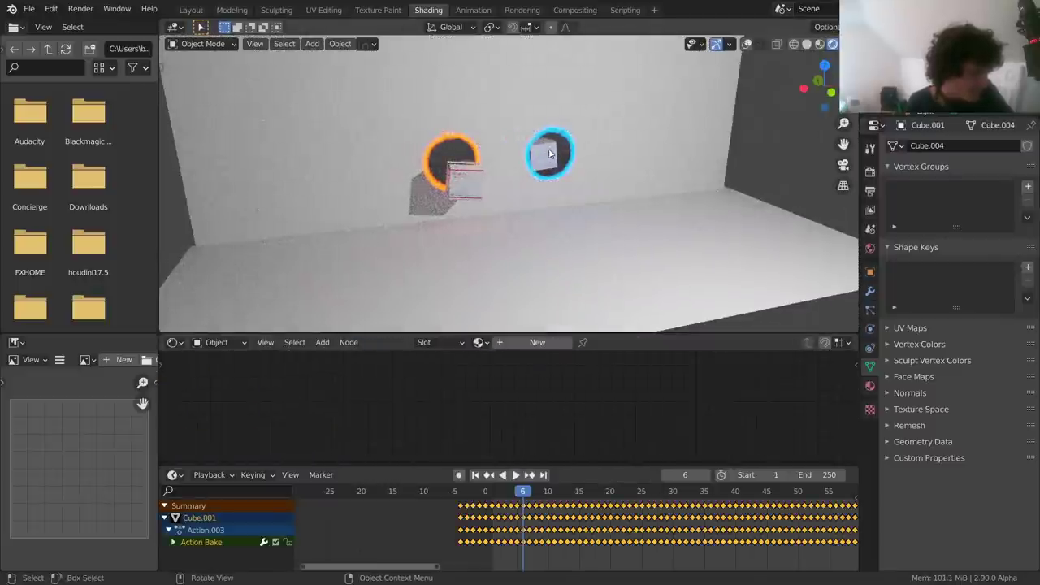
pyautogui.moveTo(553, 148); pyautogui.dragTo(672, 144, button='middle')
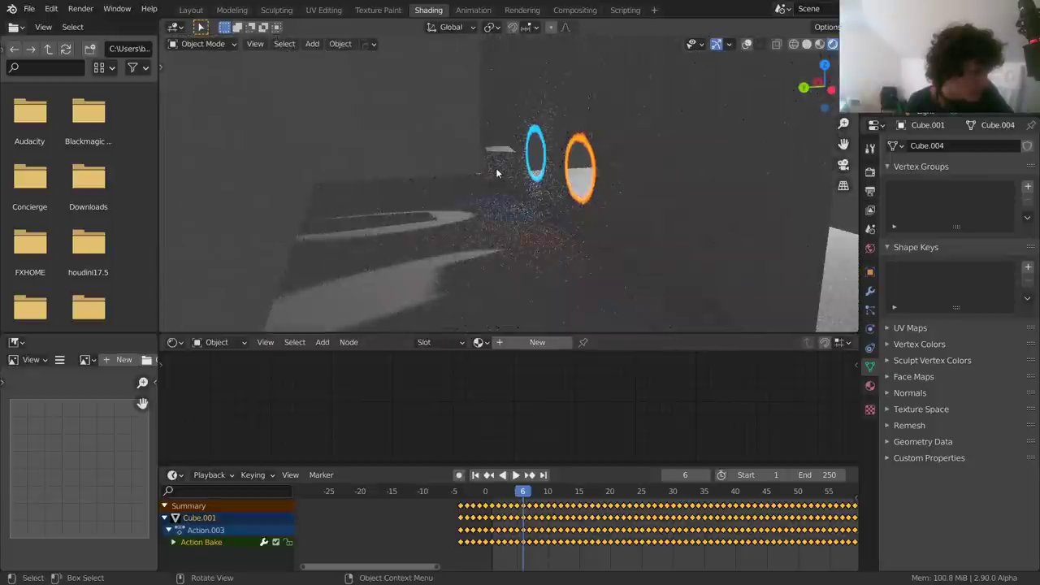
pyautogui.click(531, 156)
pyautogui.click(504, 342)
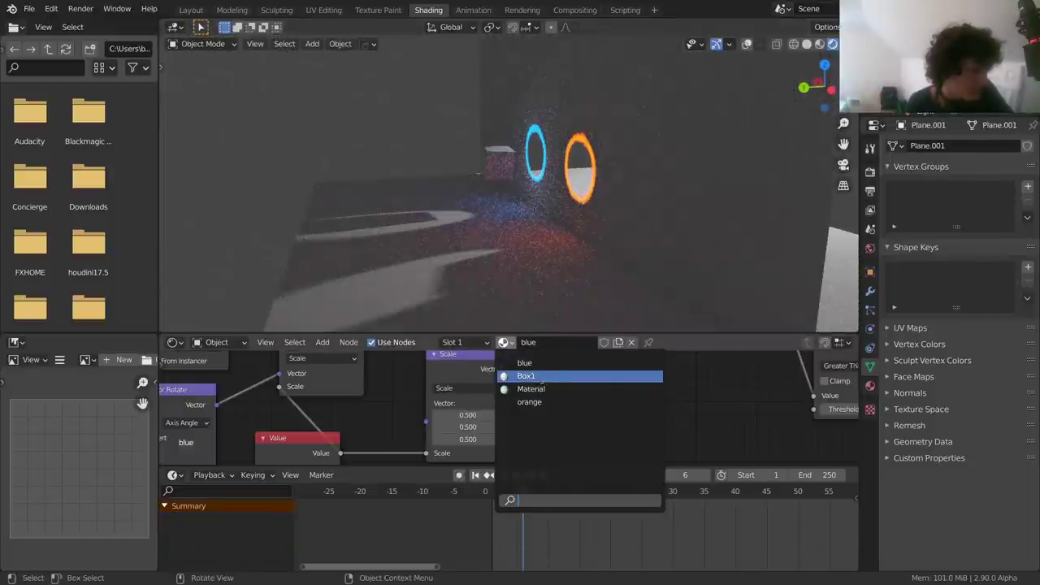
pyautogui.click(532, 374)
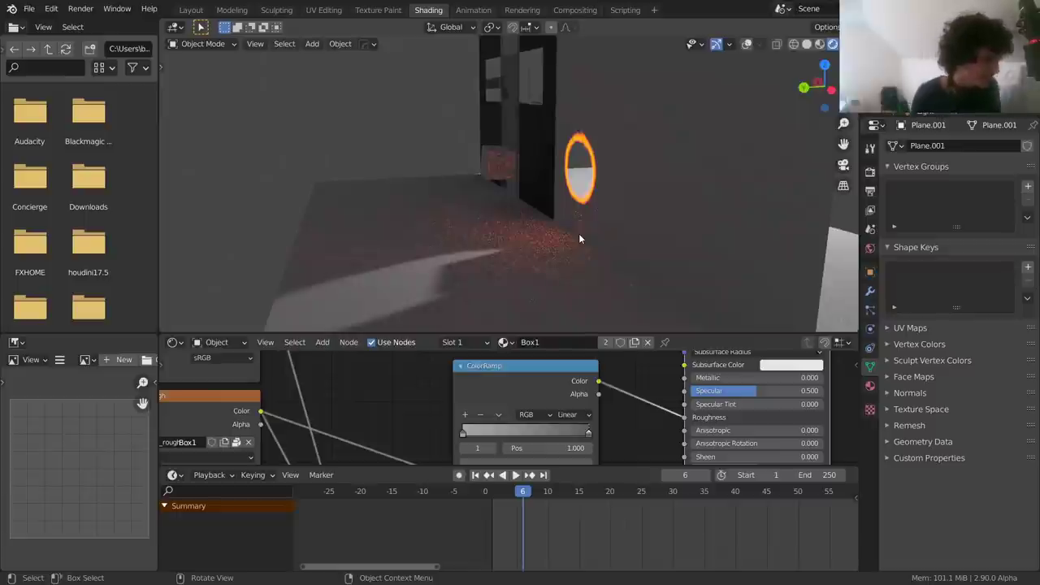
pyautogui.hotkey('ctrl', 'z')
# Show the viewport overlays again and assign the Box1 material to the duplicate cube behind the blue portal
pyautogui.click(508, 165)
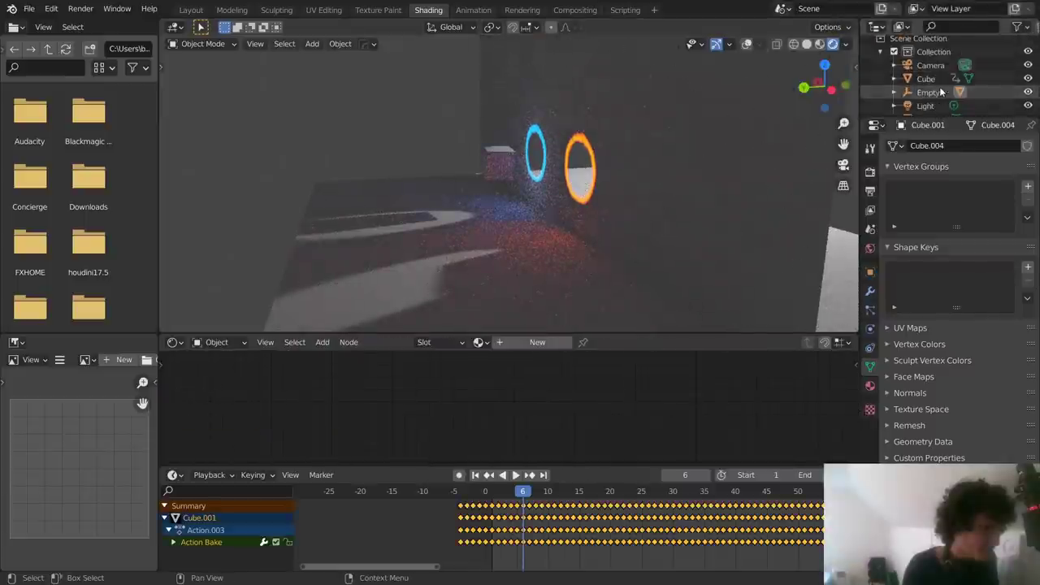
pyautogui.click(524, 139)
pyautogui.click(743, 45)
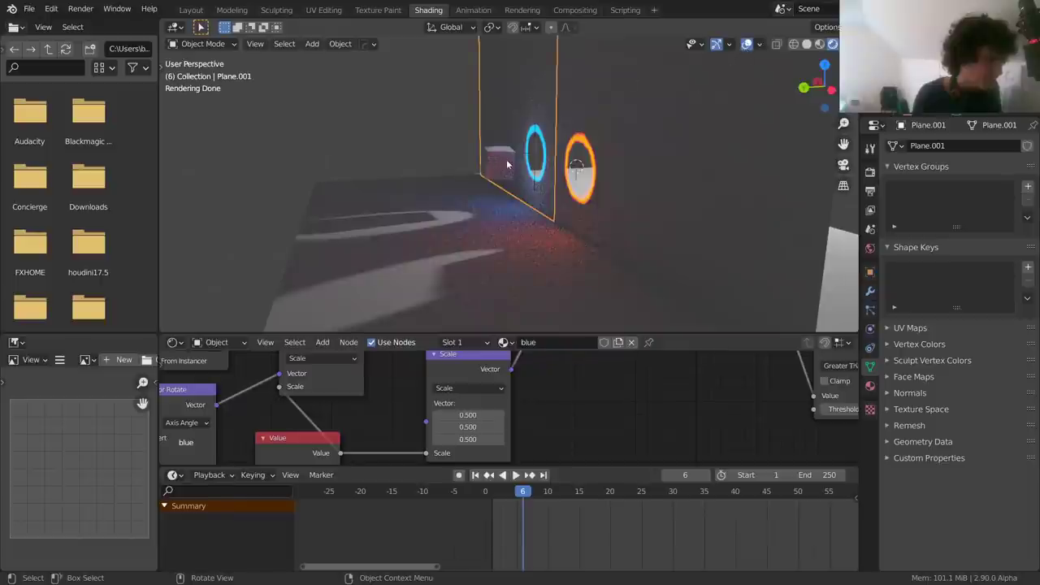
pyautogui.click(498, 163)
pyautogui.click(480, 342)
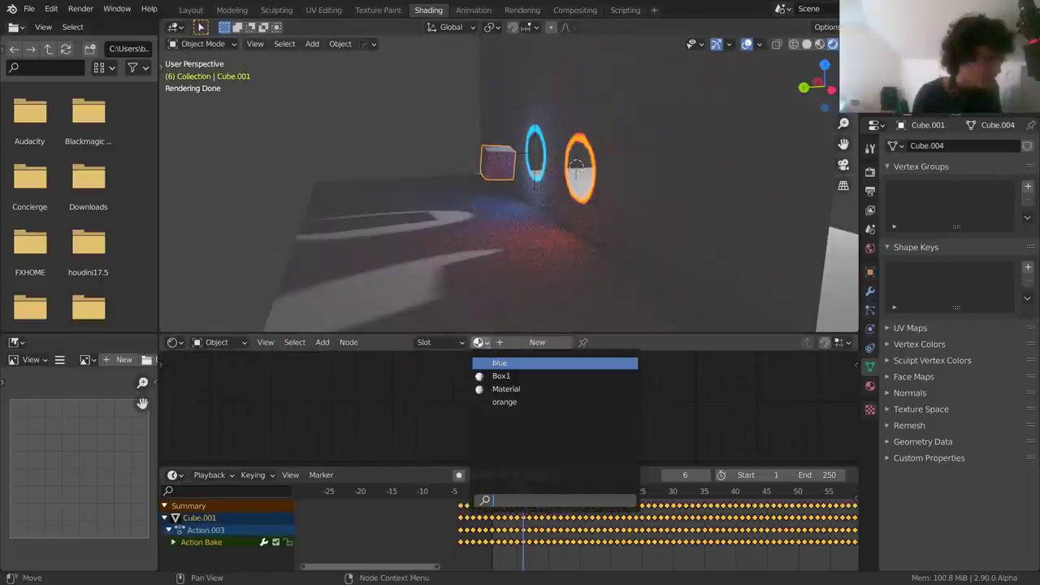
pyautogui.click(506, 376)
# Play the animation from the camera in Material Preview, stopping at frame 25, to examine both textured boxes passing through the portals
pyautogui.moveTo(599, 169); pyautogui.dragTo(497, 160, button='middle')
pyautogui.press('KP_0')
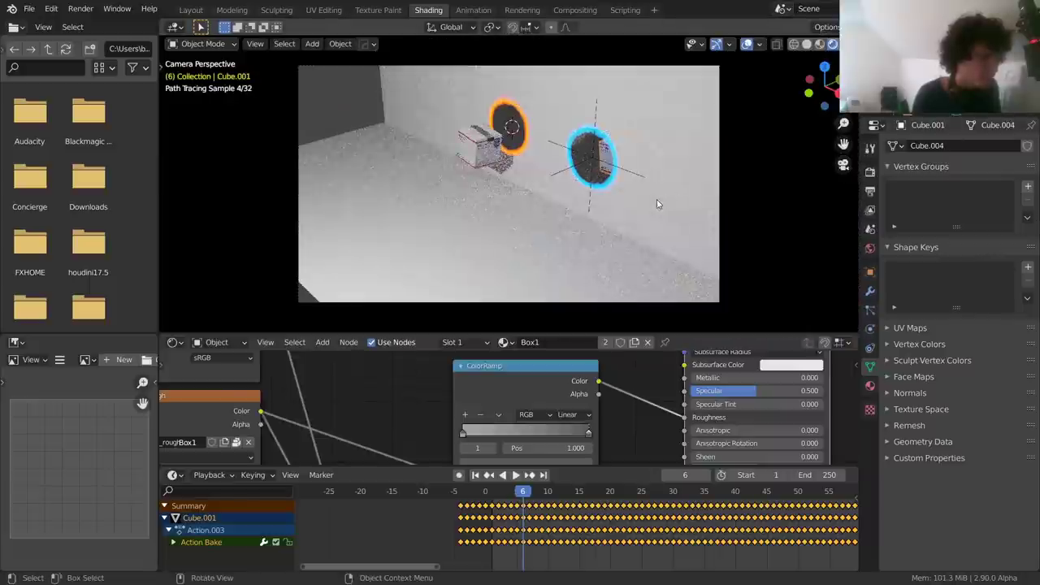
pyautogui.press('Left')
pyautogui.press('Left')
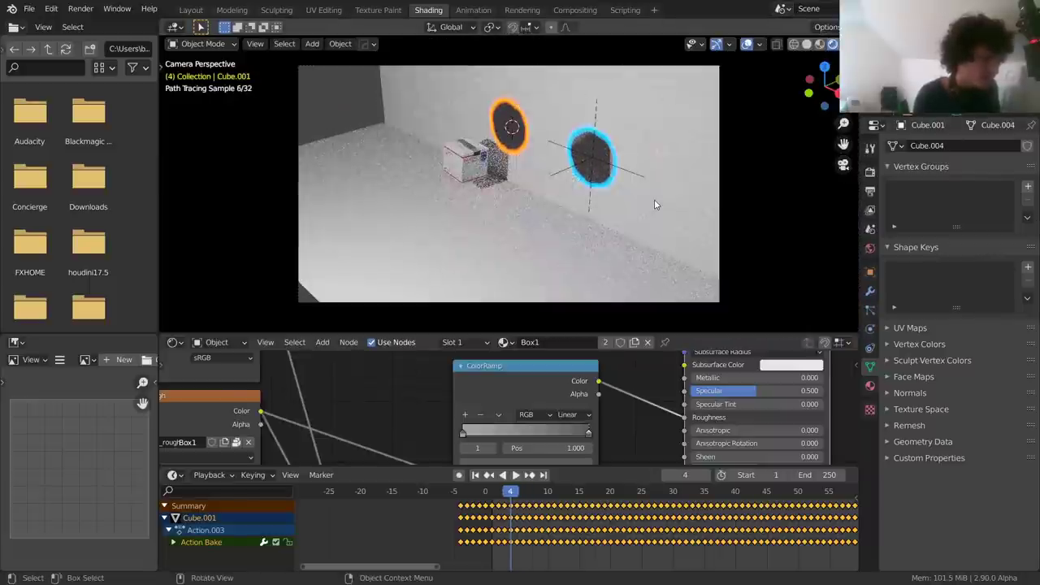
pyautogui.click(820, 45)
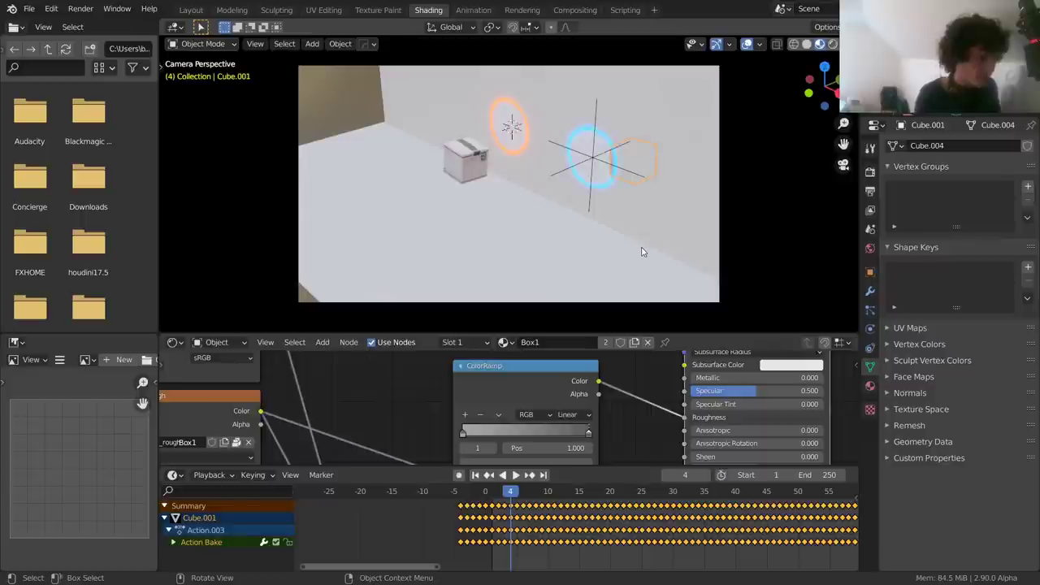
pyautogui.keyDown('alt'); pyautogui.scroll(3, 643, 251); pyautogui.keyUp('alt')
pyautogui.keyDown('alt'); pyautogui.scroll(-8, 643, 251); pyautogui.keyUp('alt')
pyautogui.press('Right')
pyautogui.press('Right')
pyautogui.press('Right')
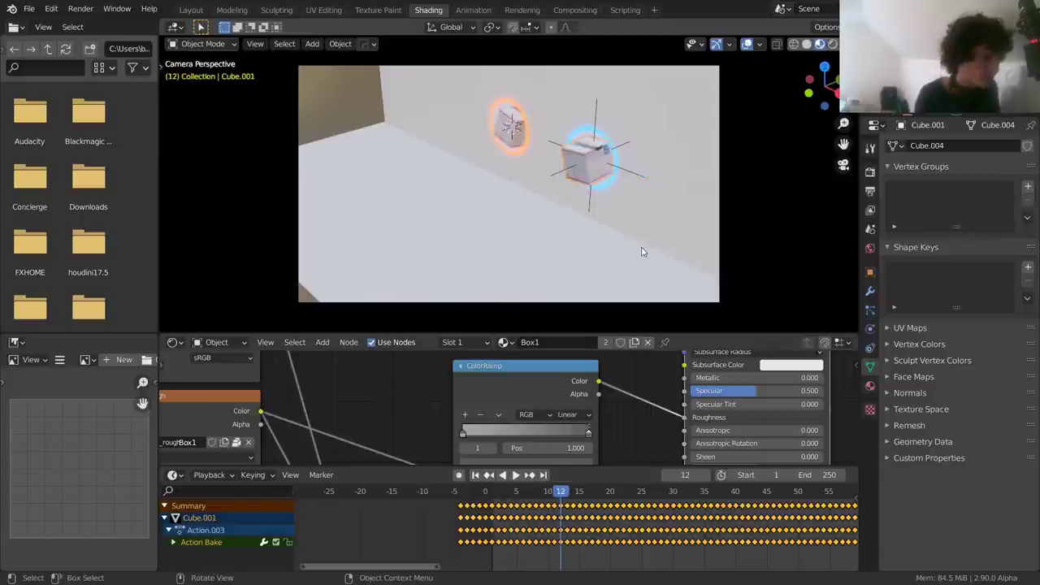
pyautogui.press('space')
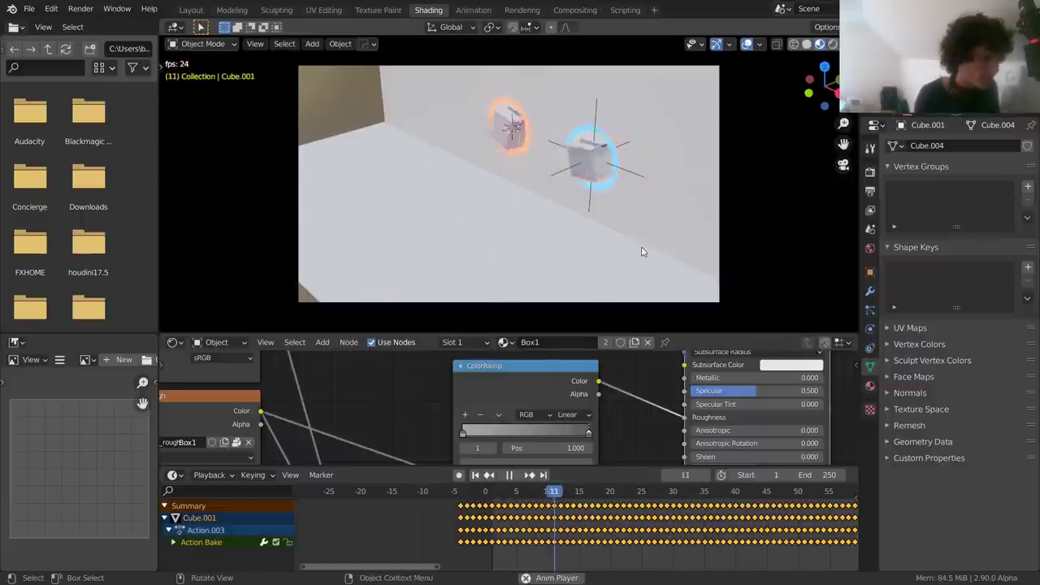
pyautogui.press('space')
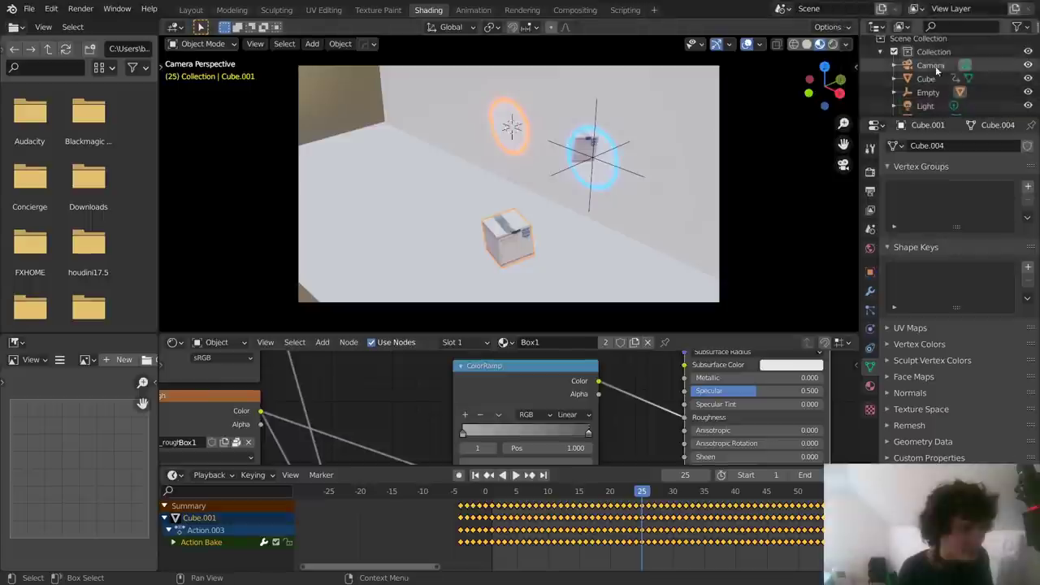
# Lock the camera to the view and reframe it to look at the portals from the opposite side
pyautogui.click(937, 65)
pyautogui.moveTo(807, 162); pyautogui.dragTo(839, 167, button='middle')
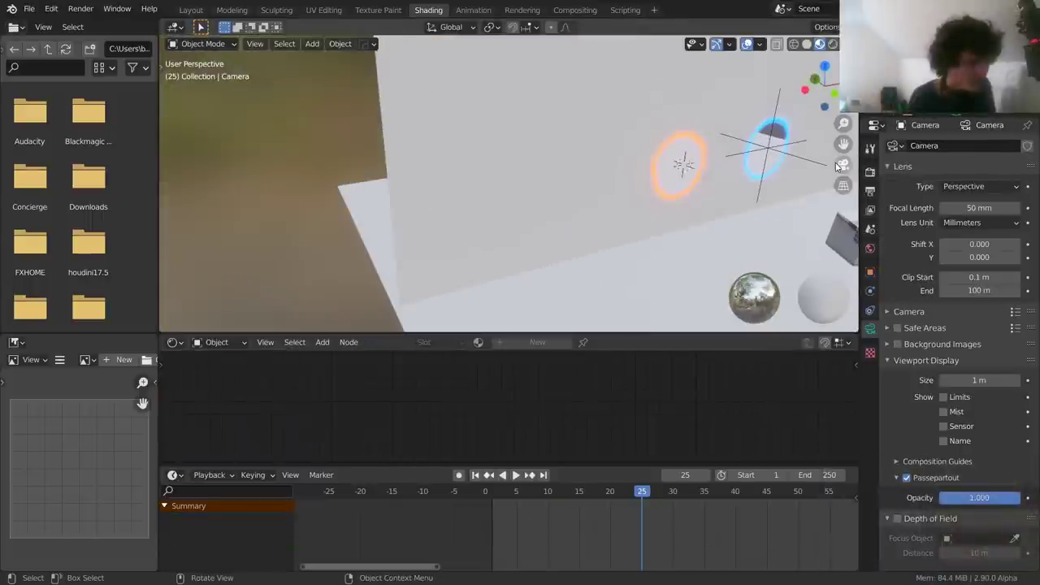
pyautogui.click(843, 164)
pyautogui.press('n')
pyautogui.click(851, 121)
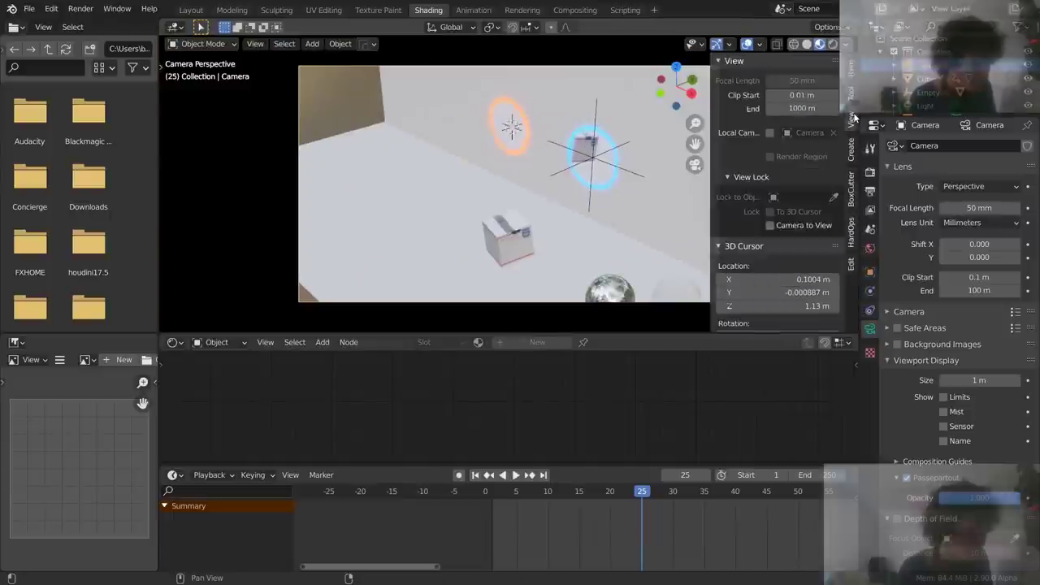
pyautogui.click(770, 226)
pyautogui.moveTo(466, 192); pyautogui.dragTo(512, 149, button='middle')
# Replay the animation from the new camera angle up to frame 42 and inspect frame 10 in rendered view
pyautogui.hotkey('shift', 'Left')
pyautogui.press('space')
pyautogui.press('space')
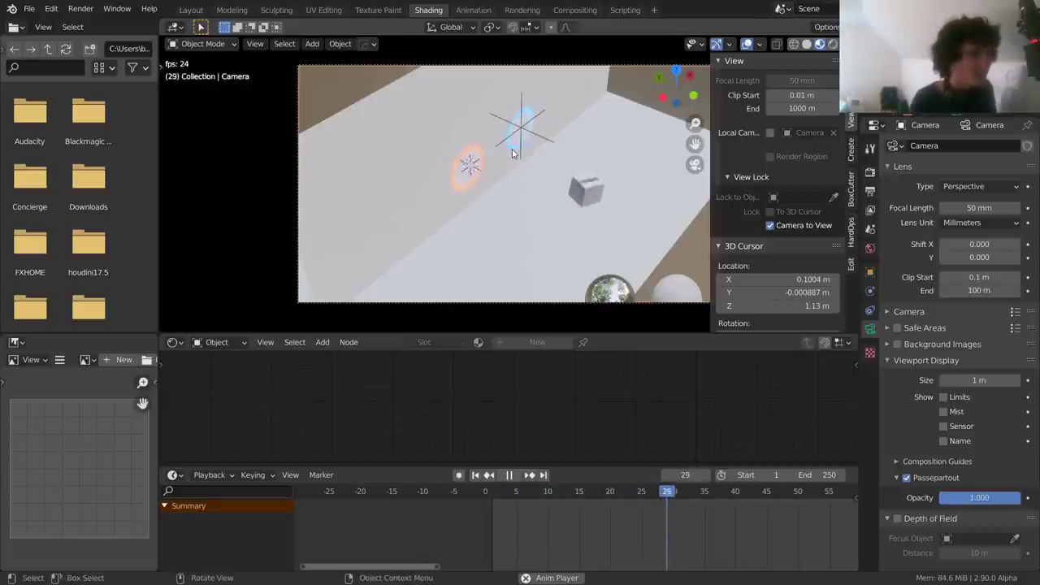
pyautogui.press('space')
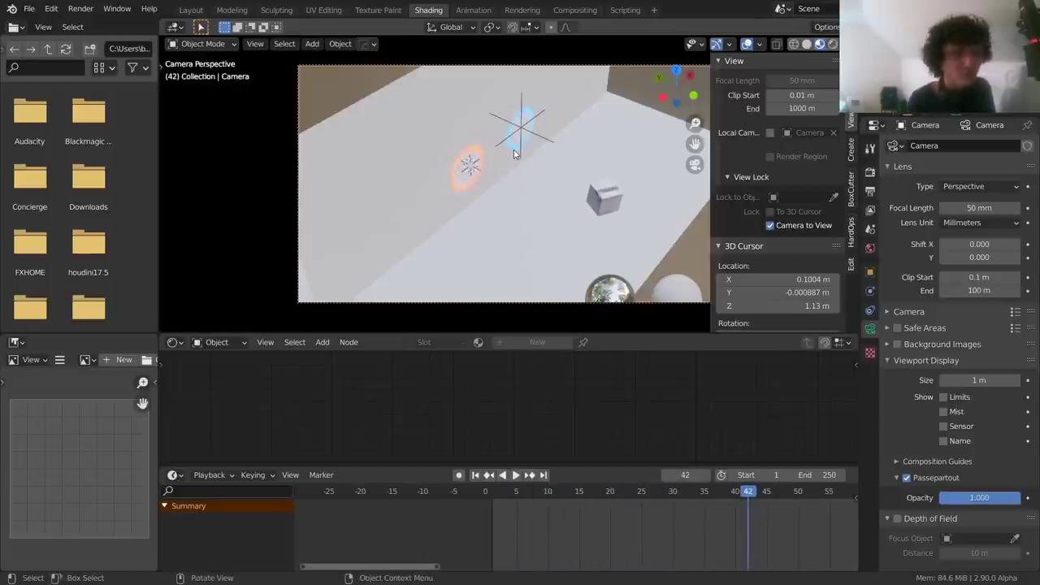
pyautogui.click(837, 44)
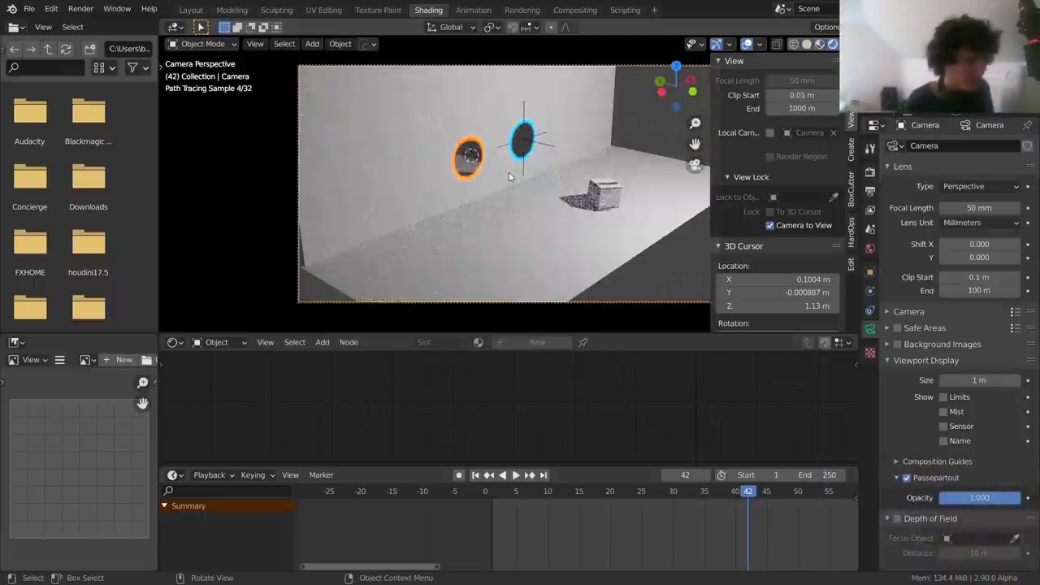
pyautogui.moveTo(661, 500); pyautogui.dragTo(550, 508)
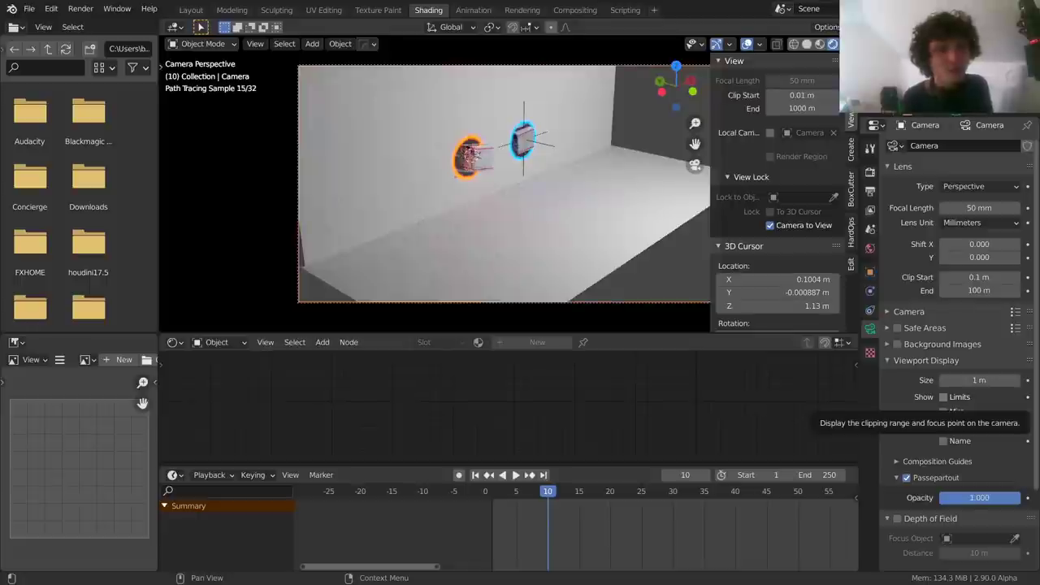